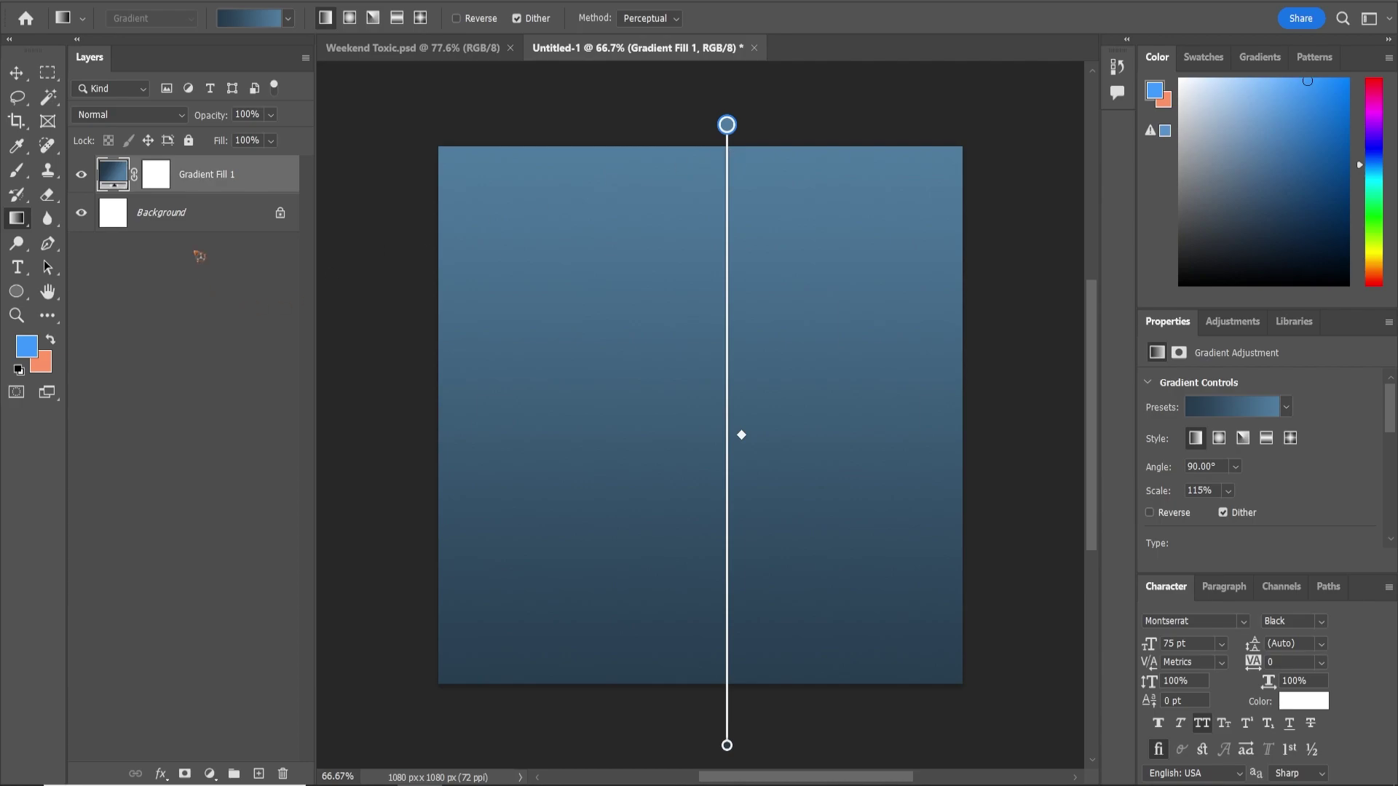
Delete the white Background layer, leaving only the blue Gradient Fill 1 layer
left_click(248, 227)
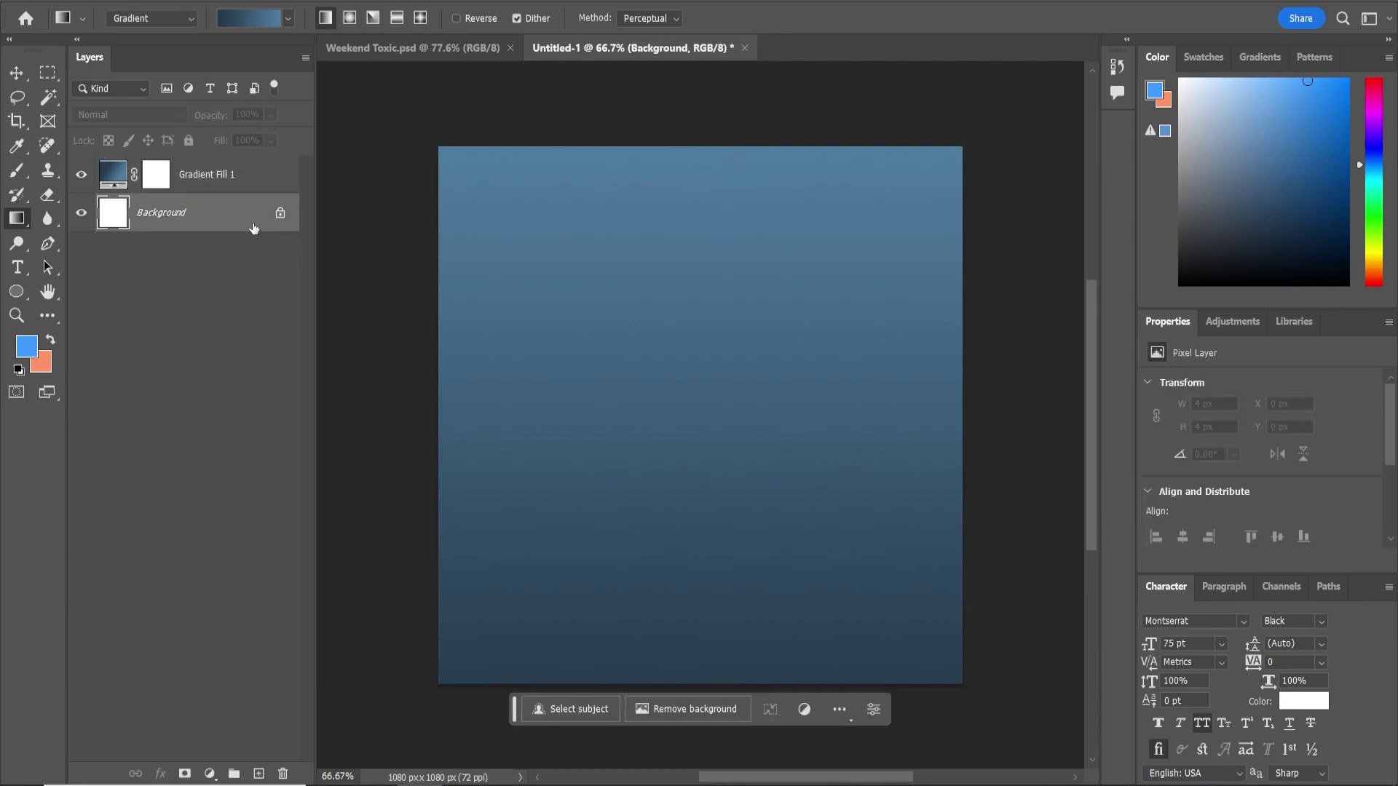
left_click(282, 774)
left_click(645, 299)
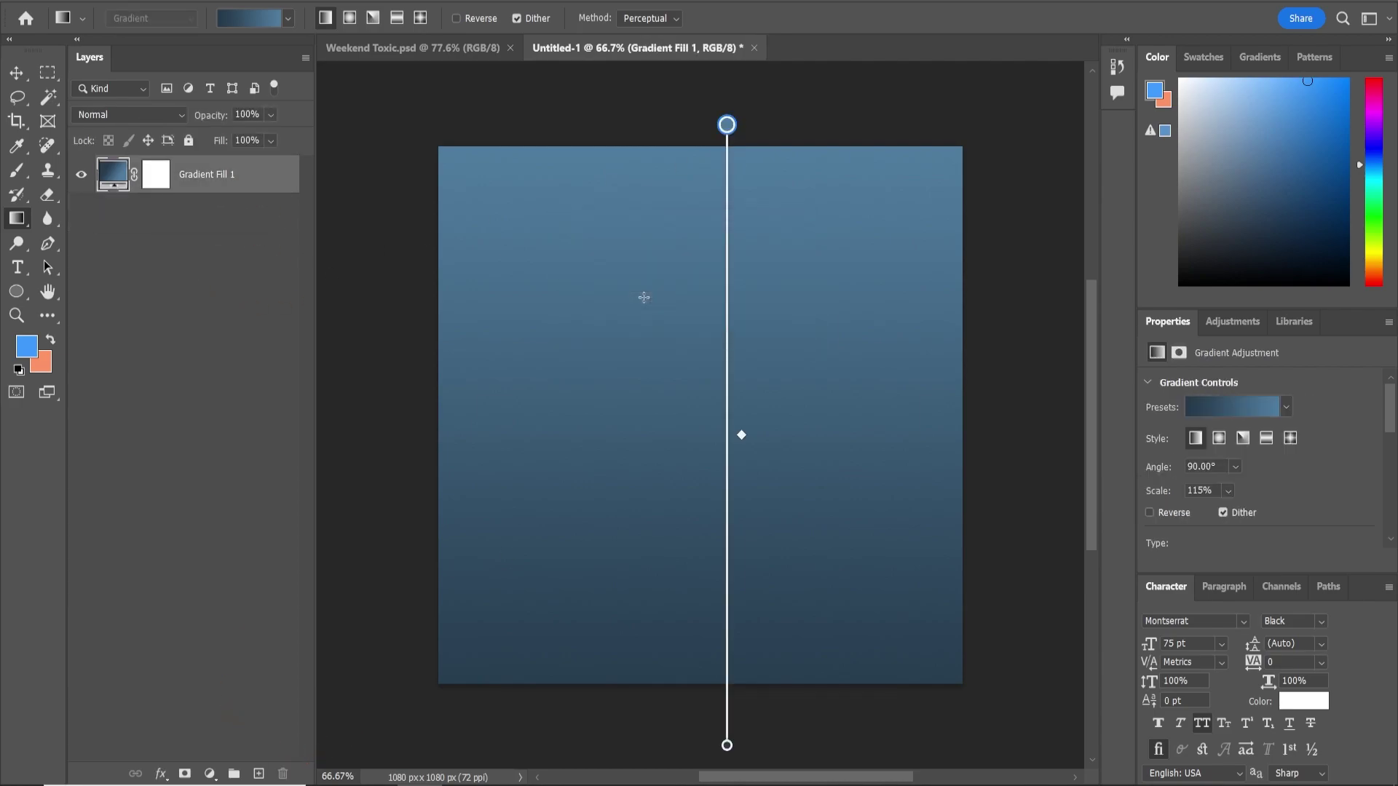
key("v")
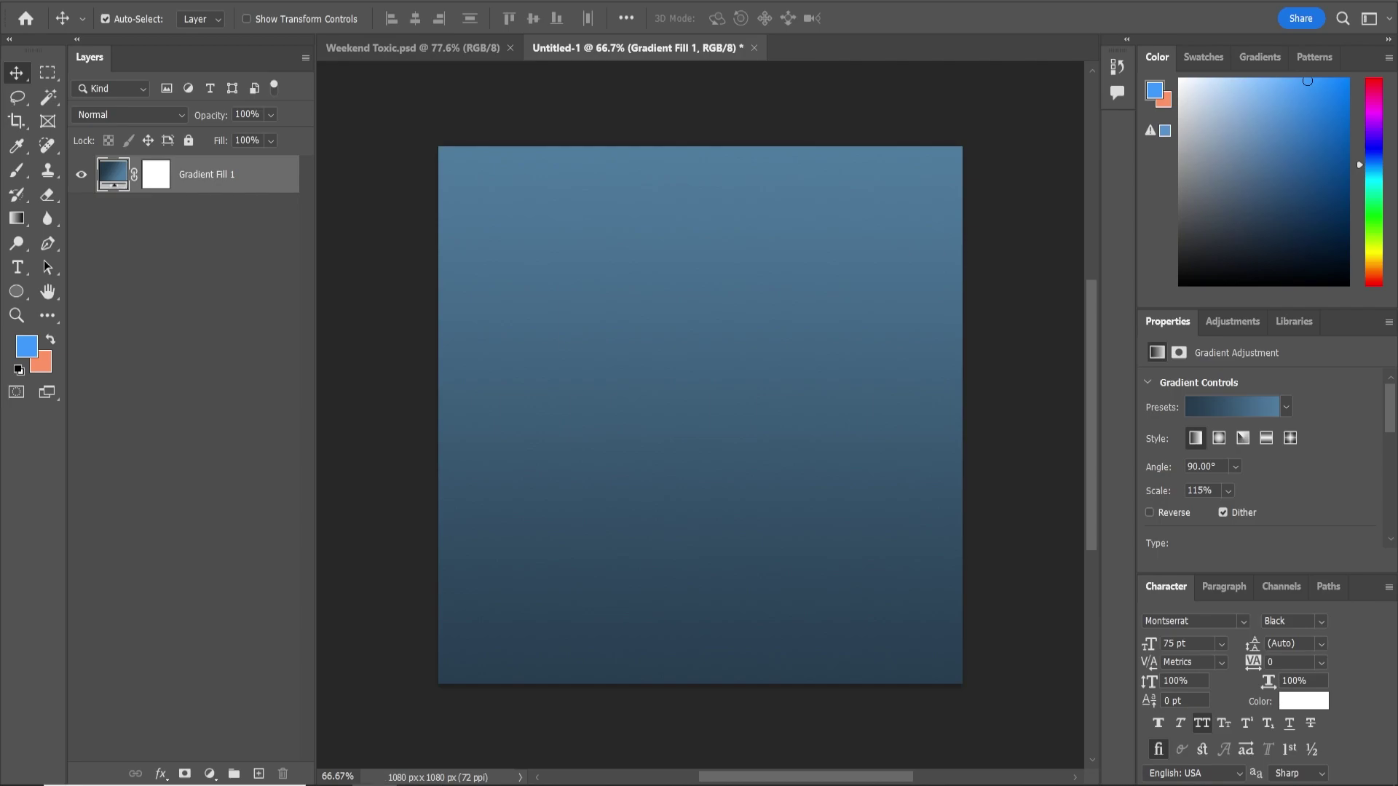
Place the neon SLOW DOWN photo, scale it to fill the canvas height, and rasterize it
left_click_drag(425, 372, 651, 346)
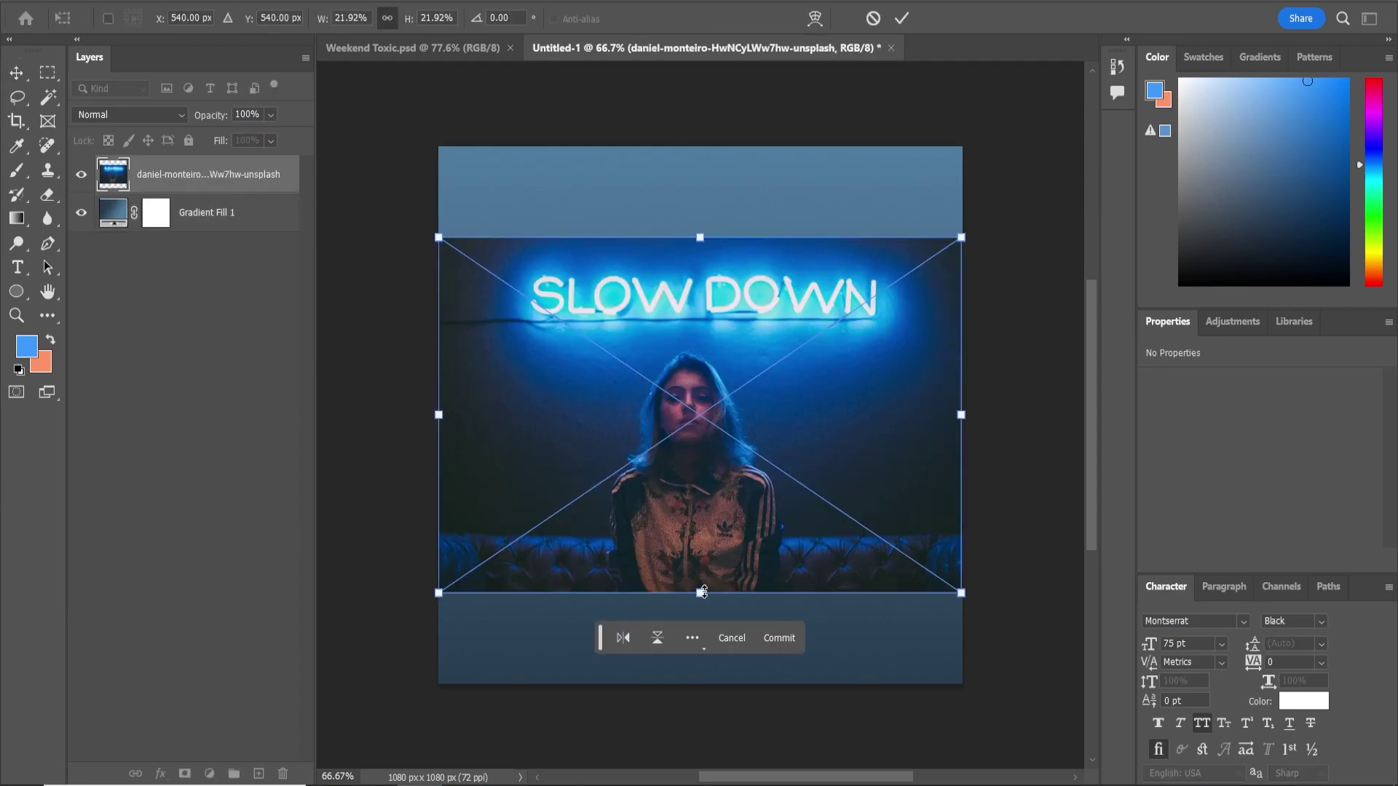
left_click_drag(703, 591, 723, 692)
key("Return")
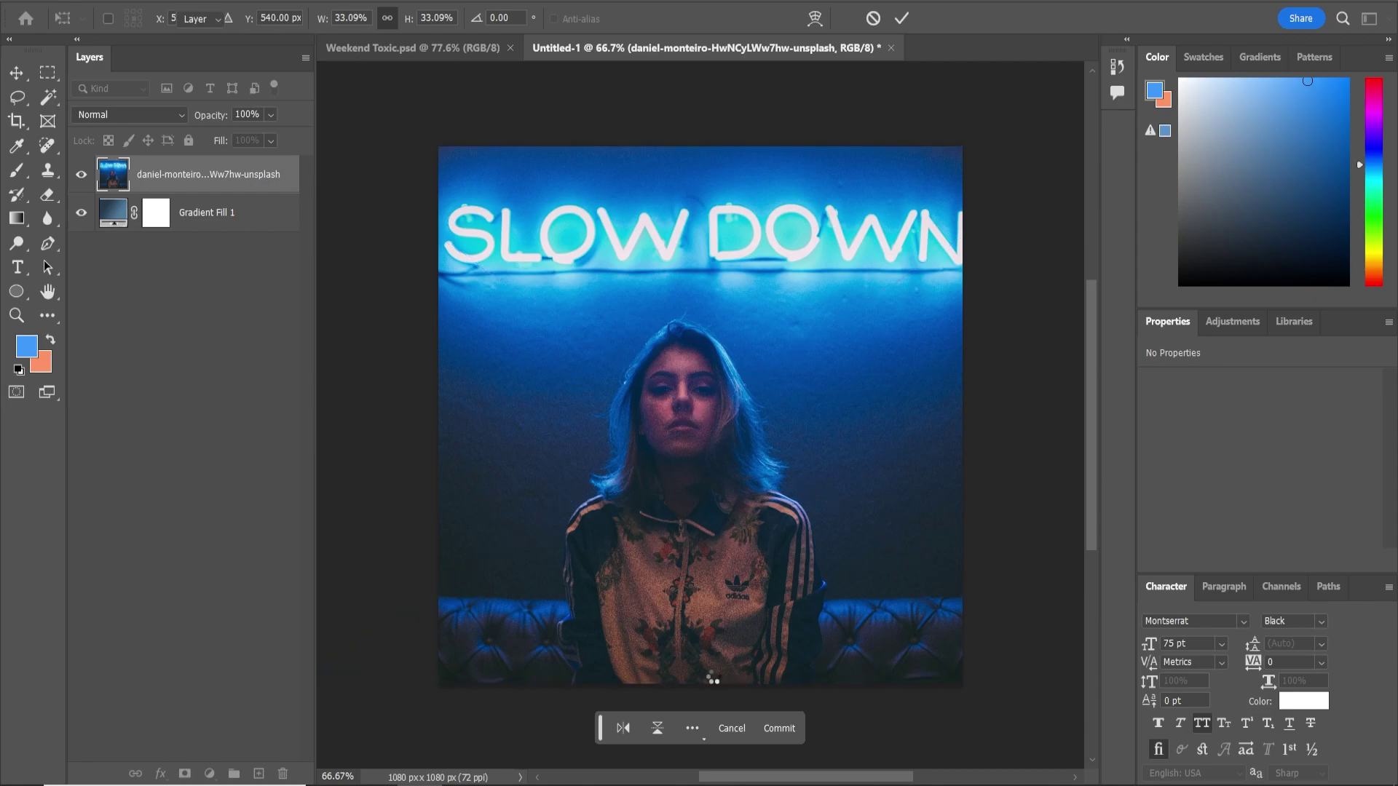
right_click(195, 177)
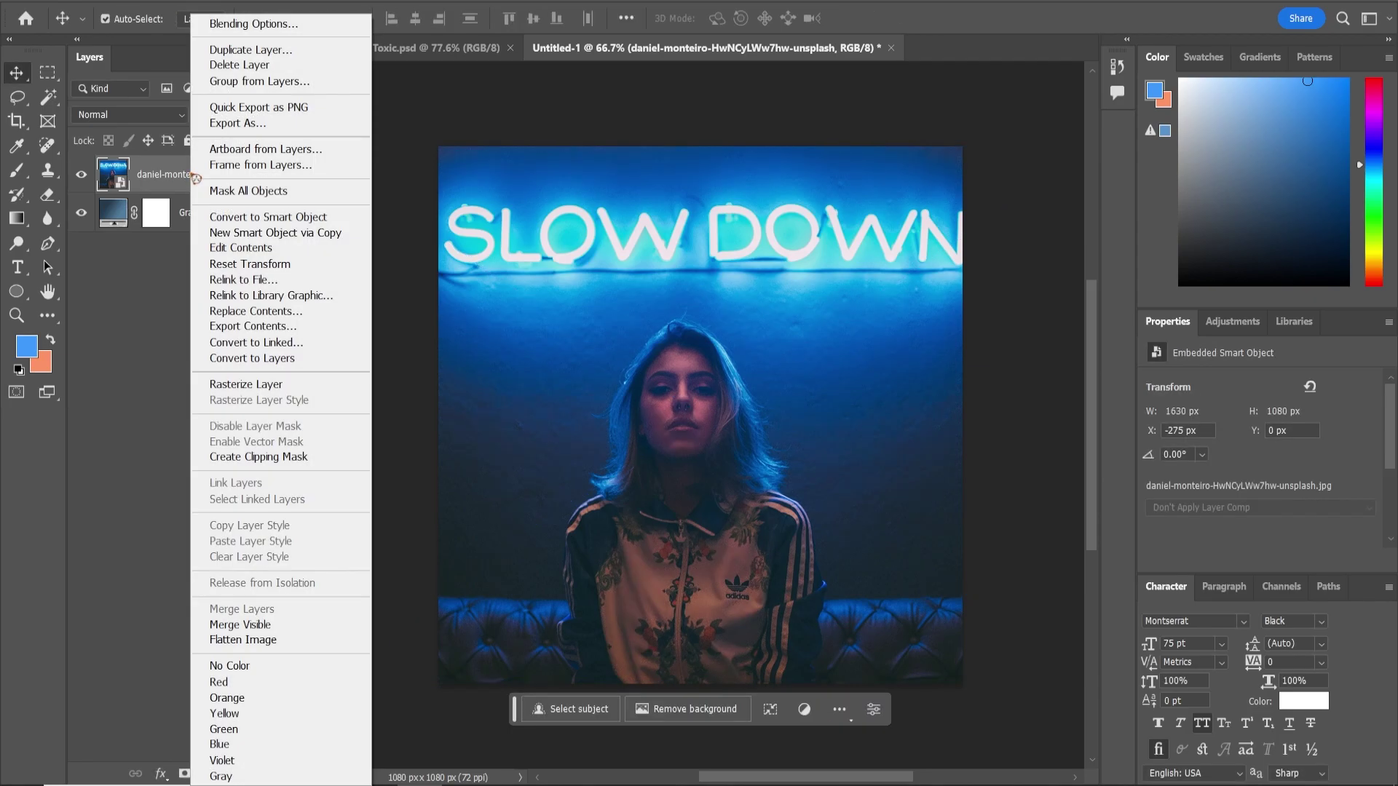
left_click(281, 386)
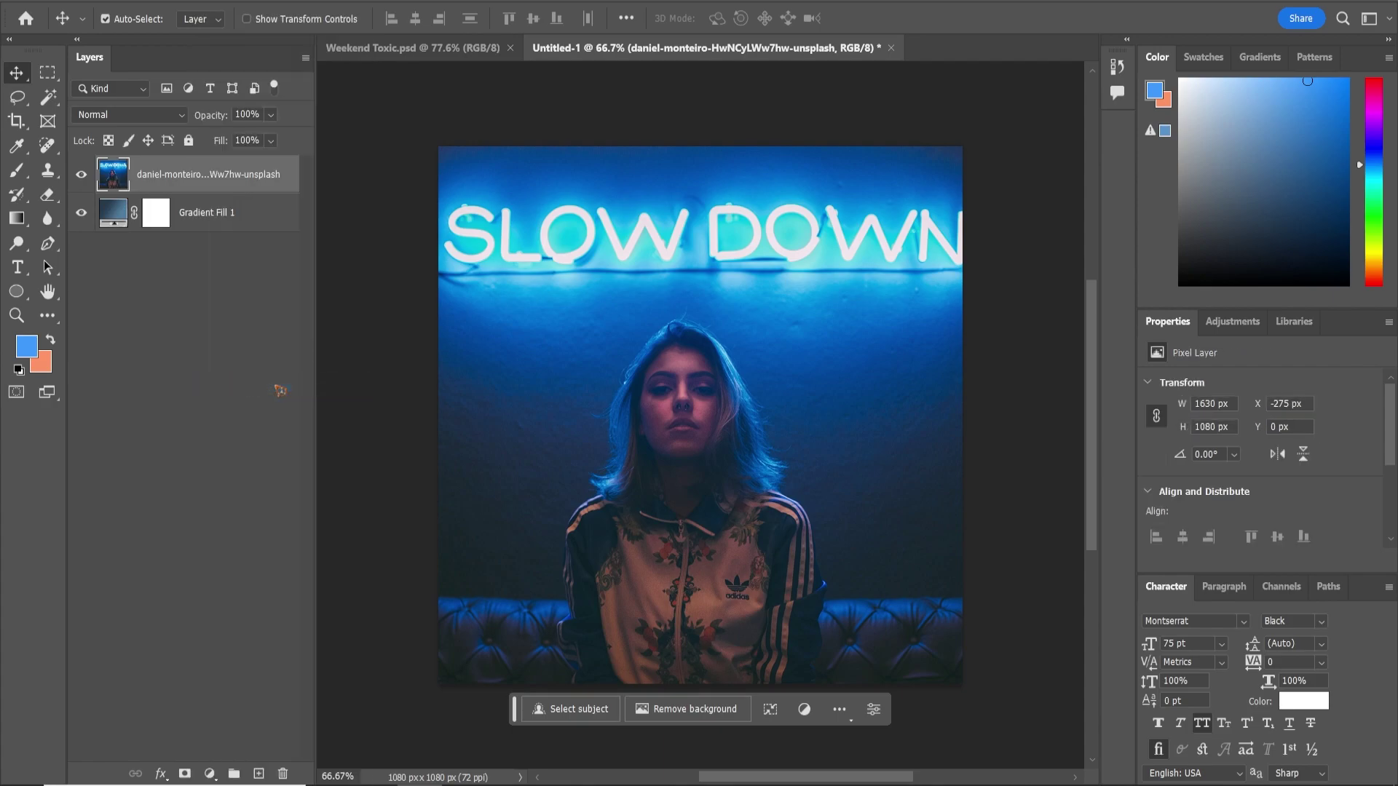
Mask the photo with Select Subject so only the woman remains visible
left_click(577, 712)
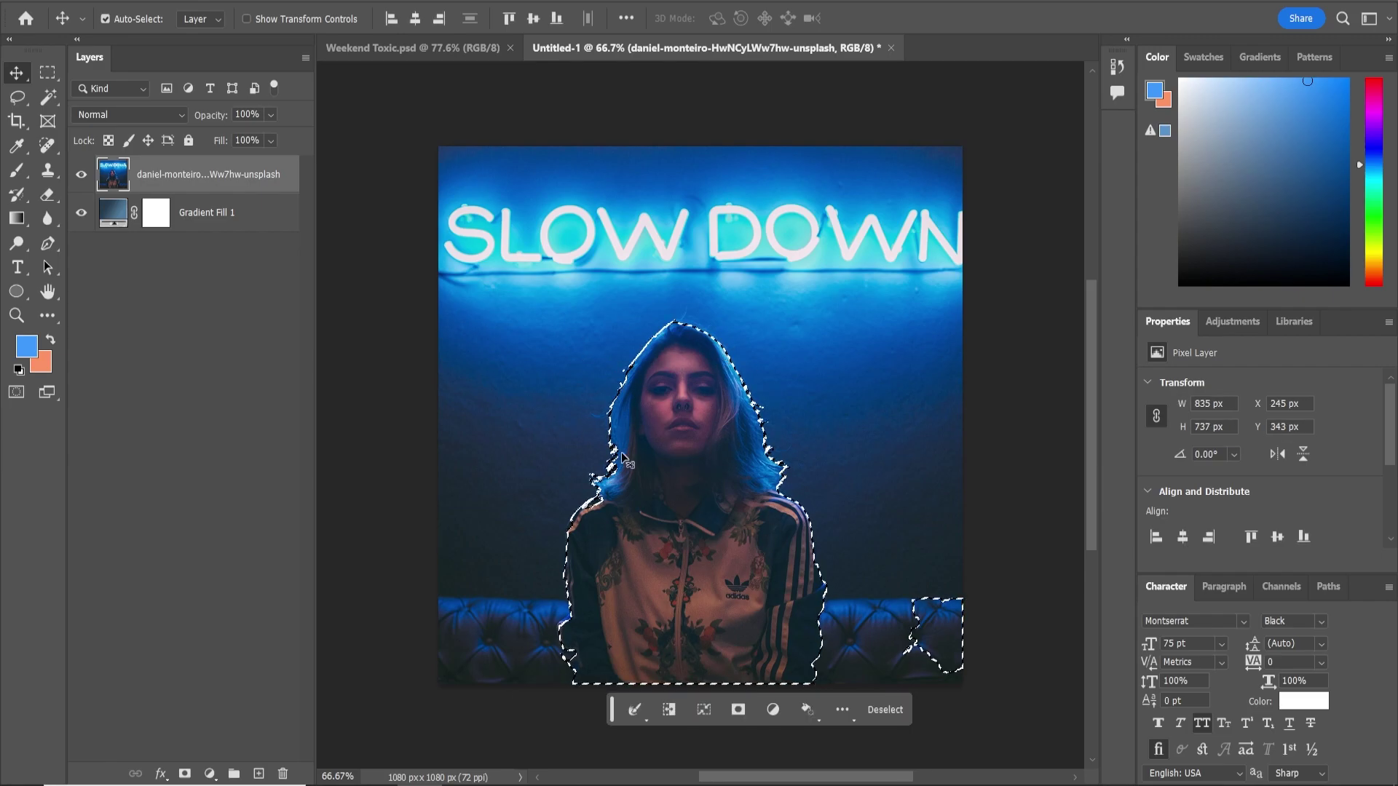
left_click(739, 711)
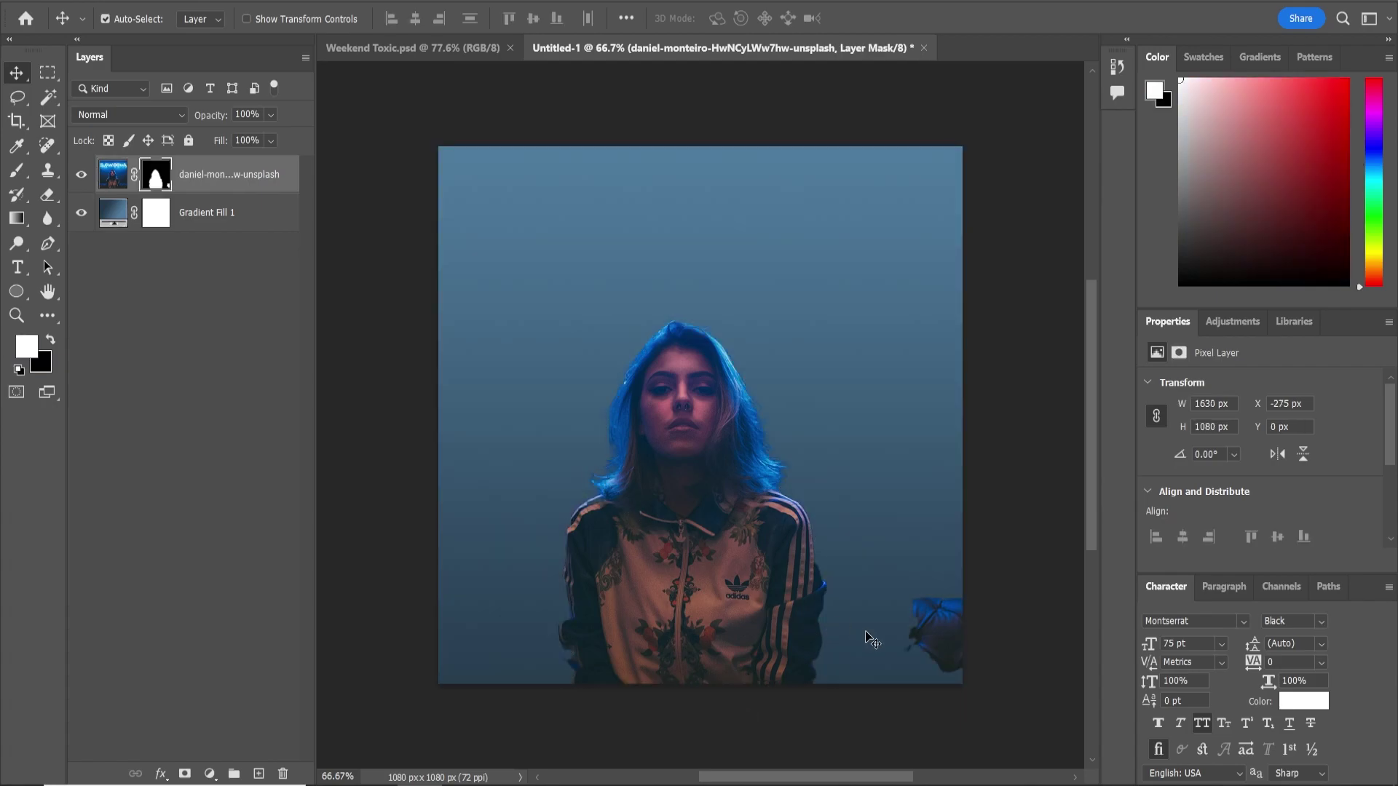
scroll(951, 663, "up", 1)
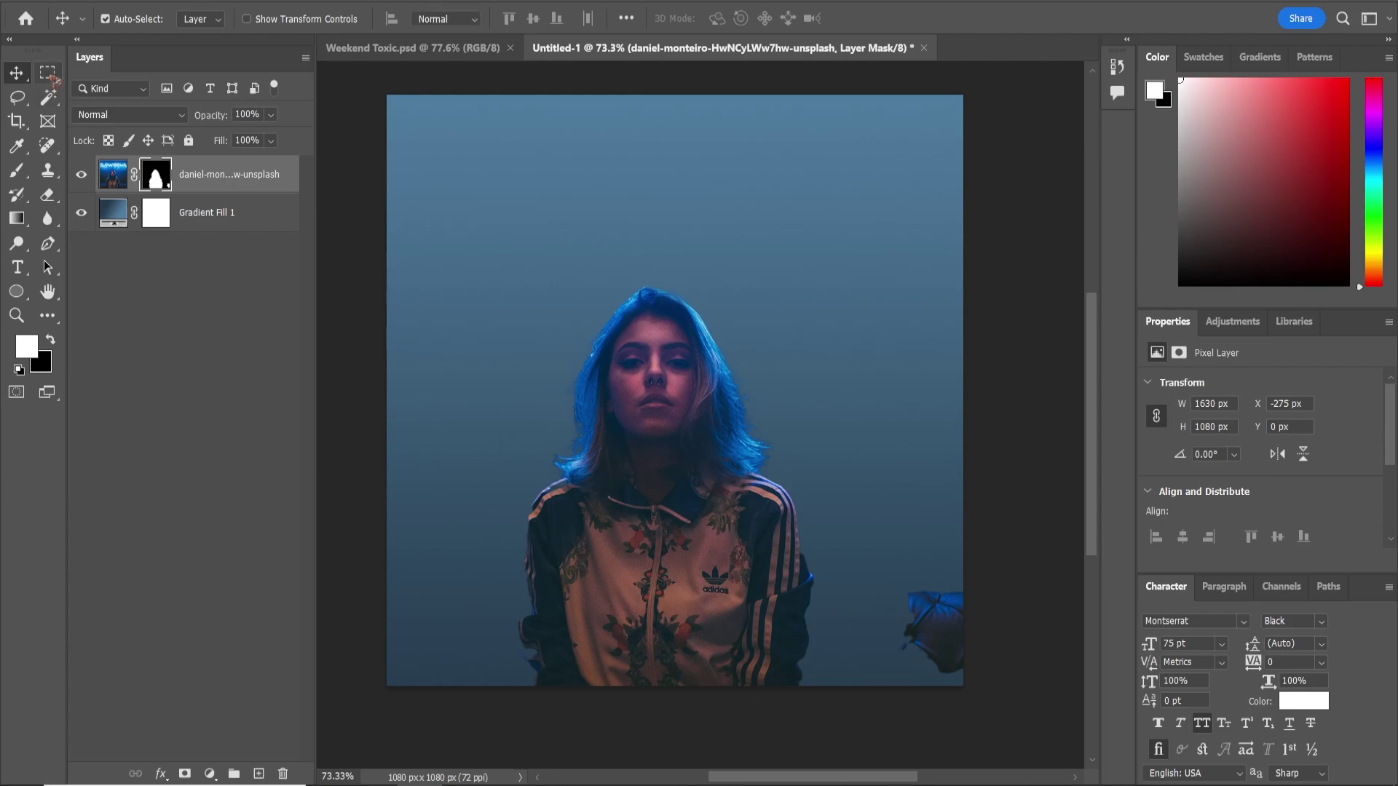
Hide the stray bottom-right fragment by filling a rectangular selection black in the mask
right_click(48, 75)
left_click(162, 79)
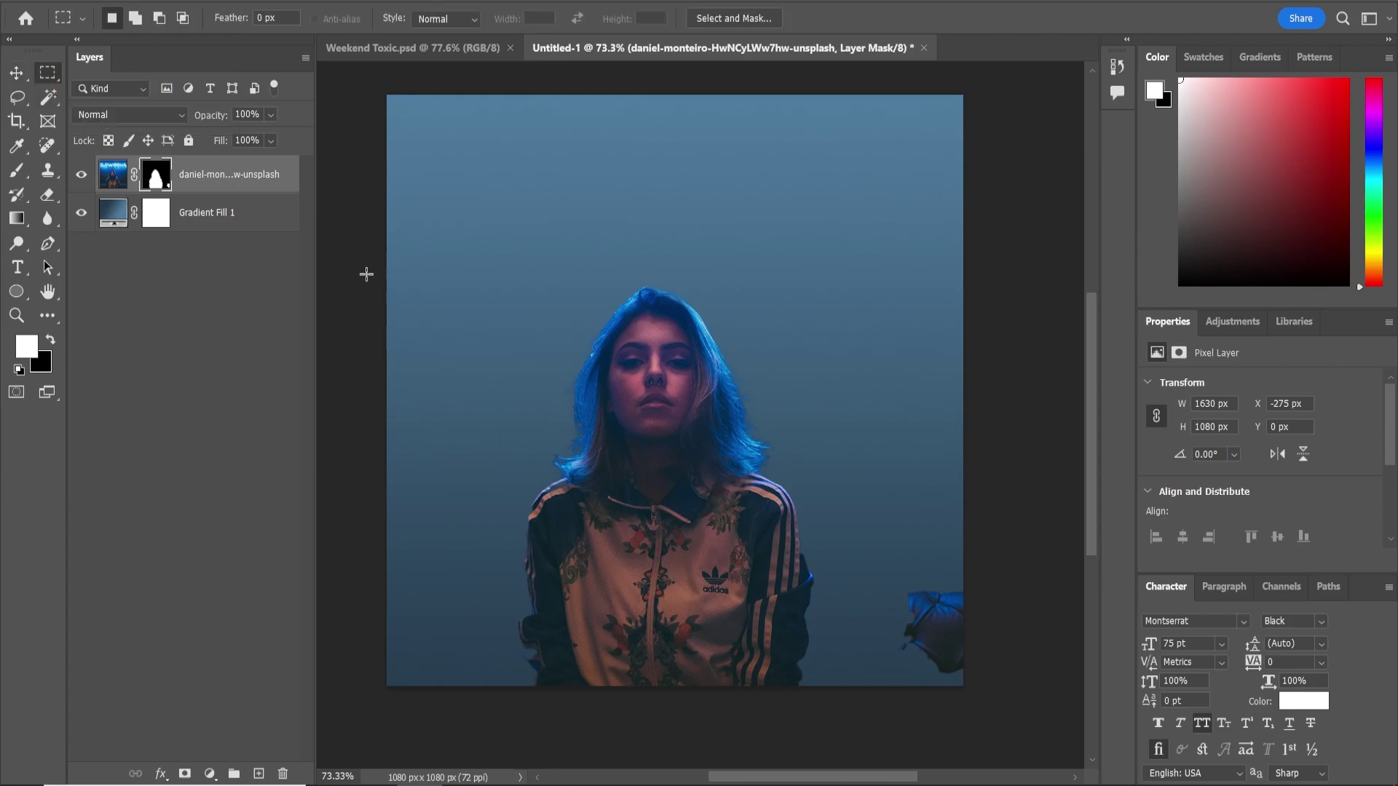
left_click_drag(870, 540, 1000, 712)
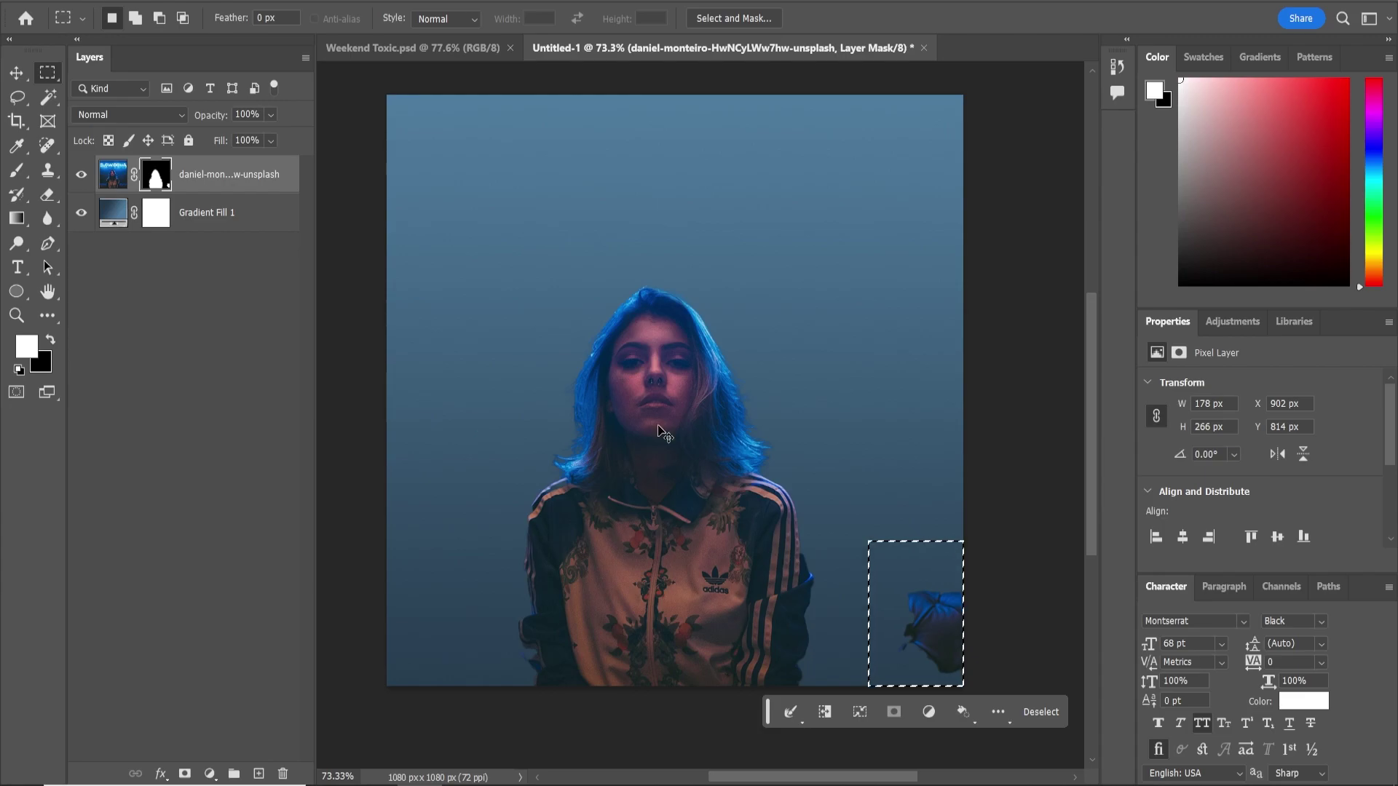
key("ctrl+BackSpace")
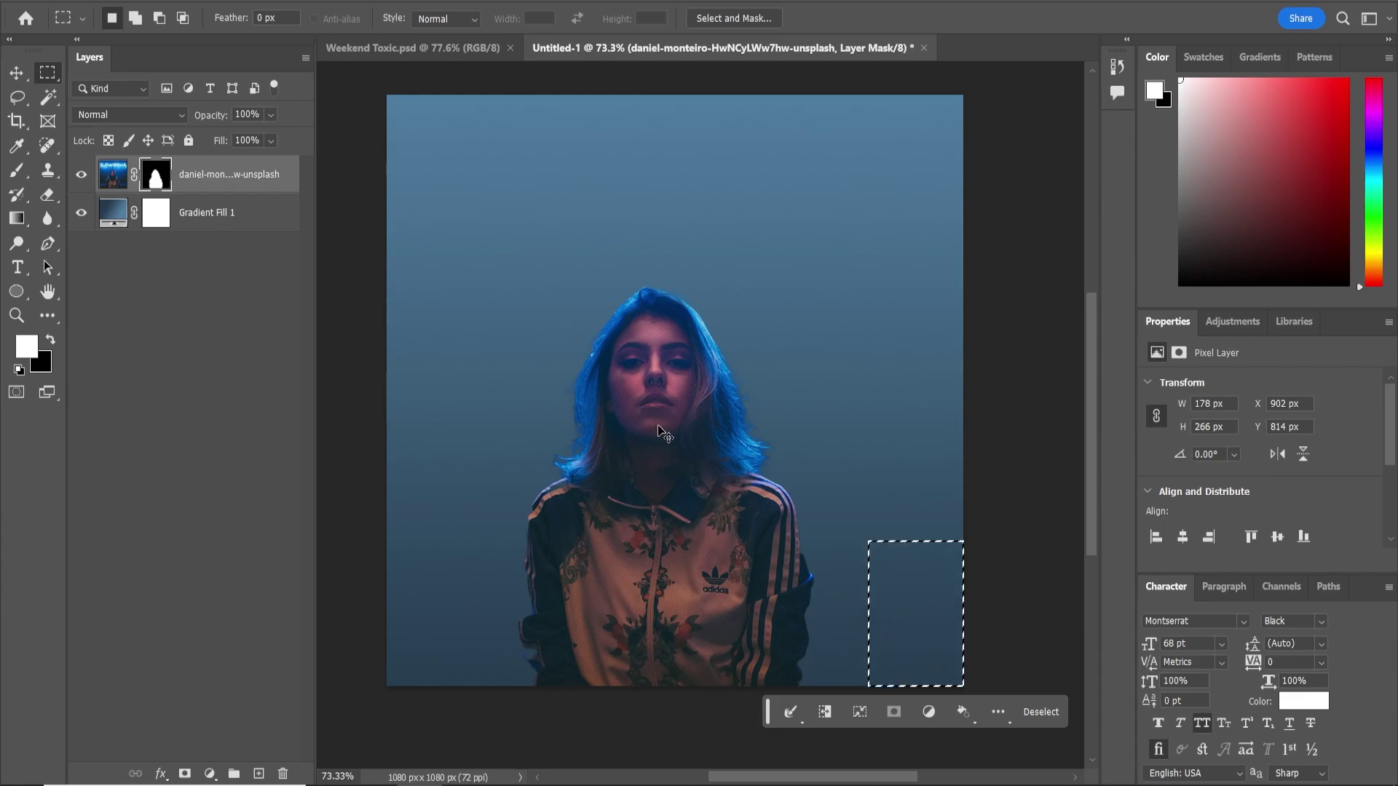
key("ctrl+d")
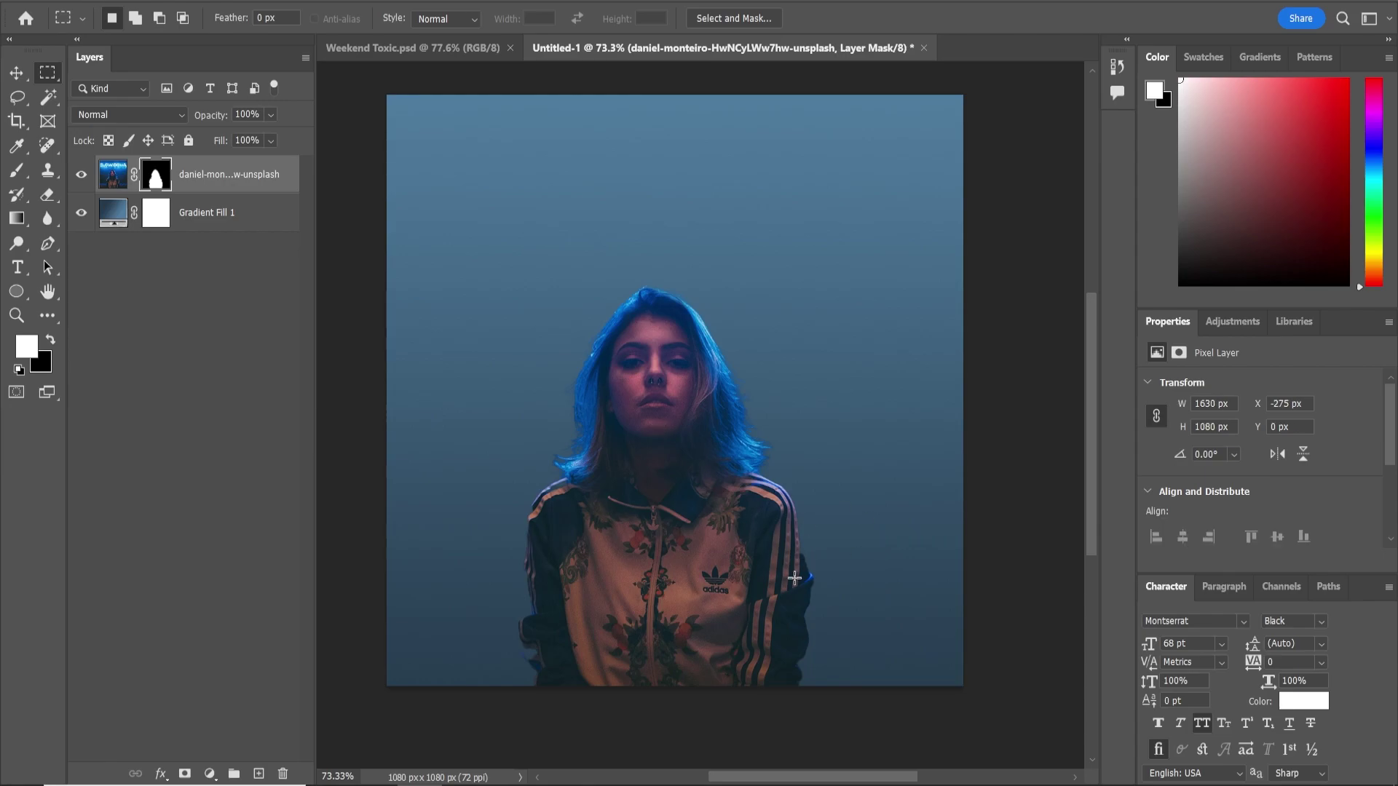
left_click(23, 79)
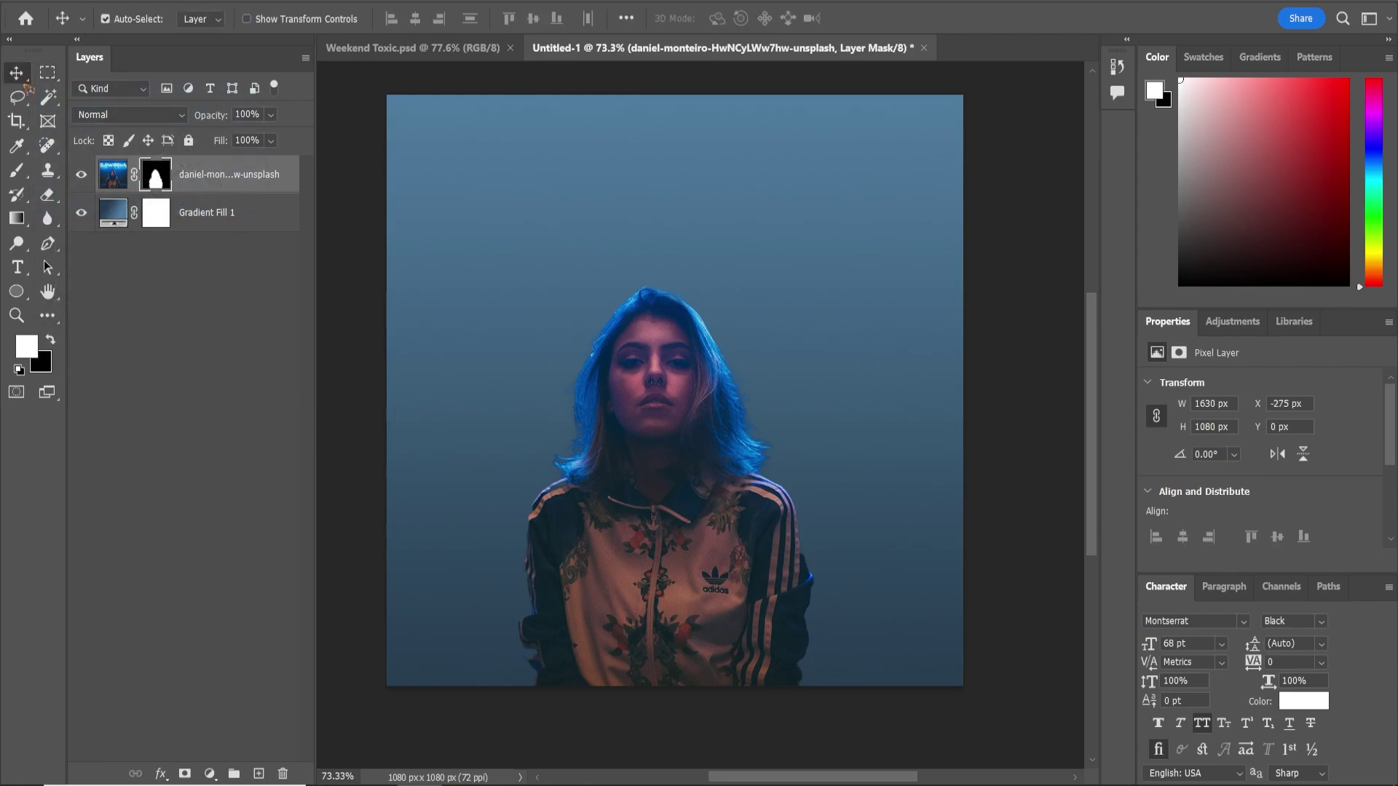
Set the gradient's bottom stop to deep blue #055594
left_click(216, 228)
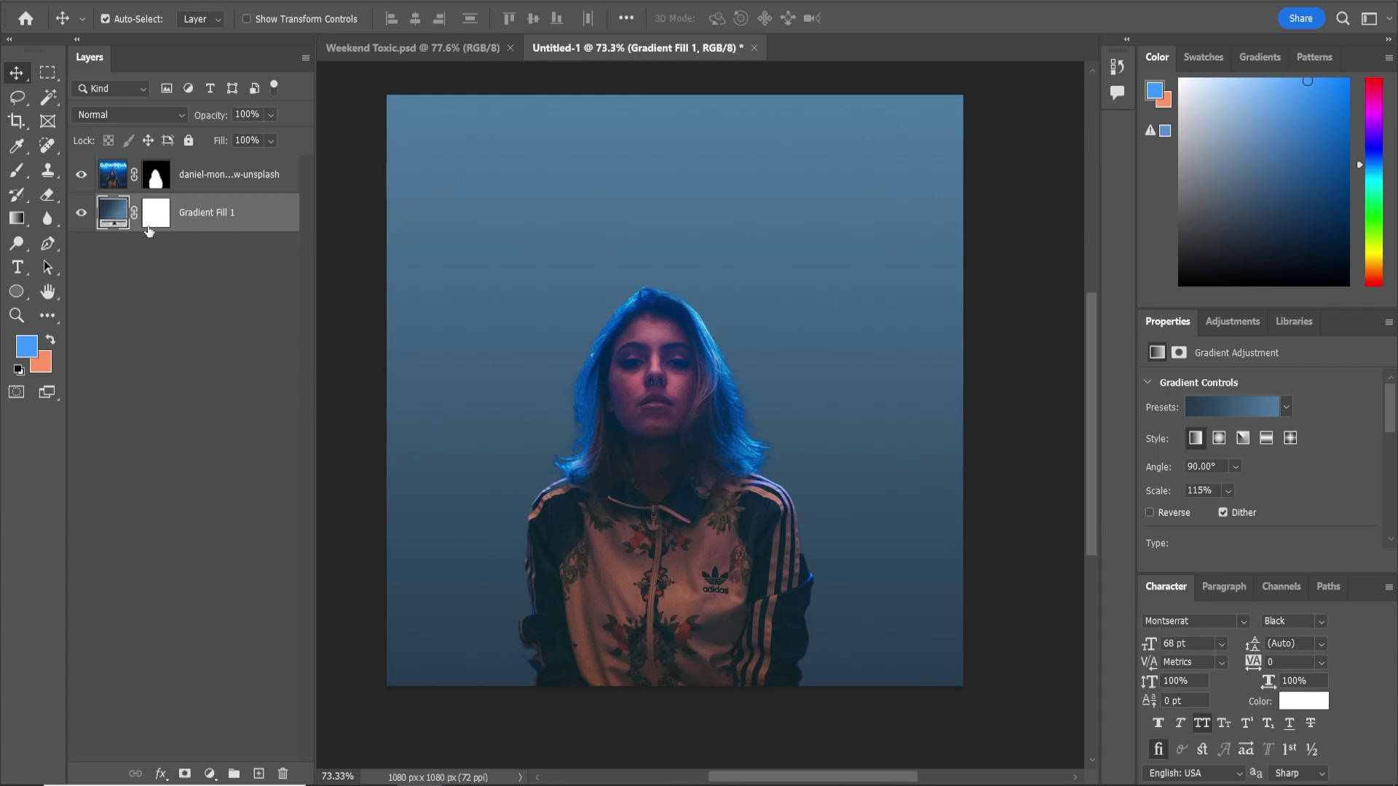
scroll(1245, 466, "down", 5)
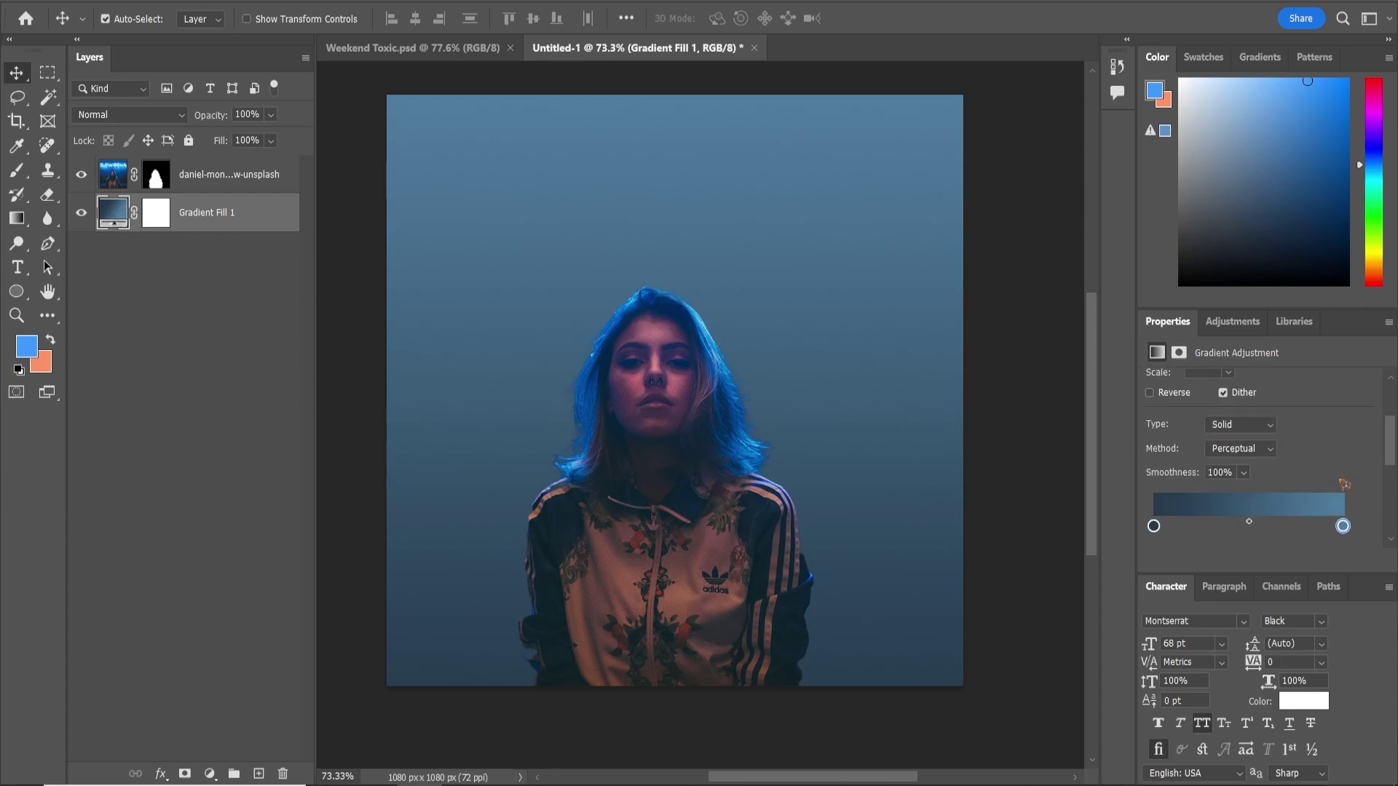
double_click(1153, 481)
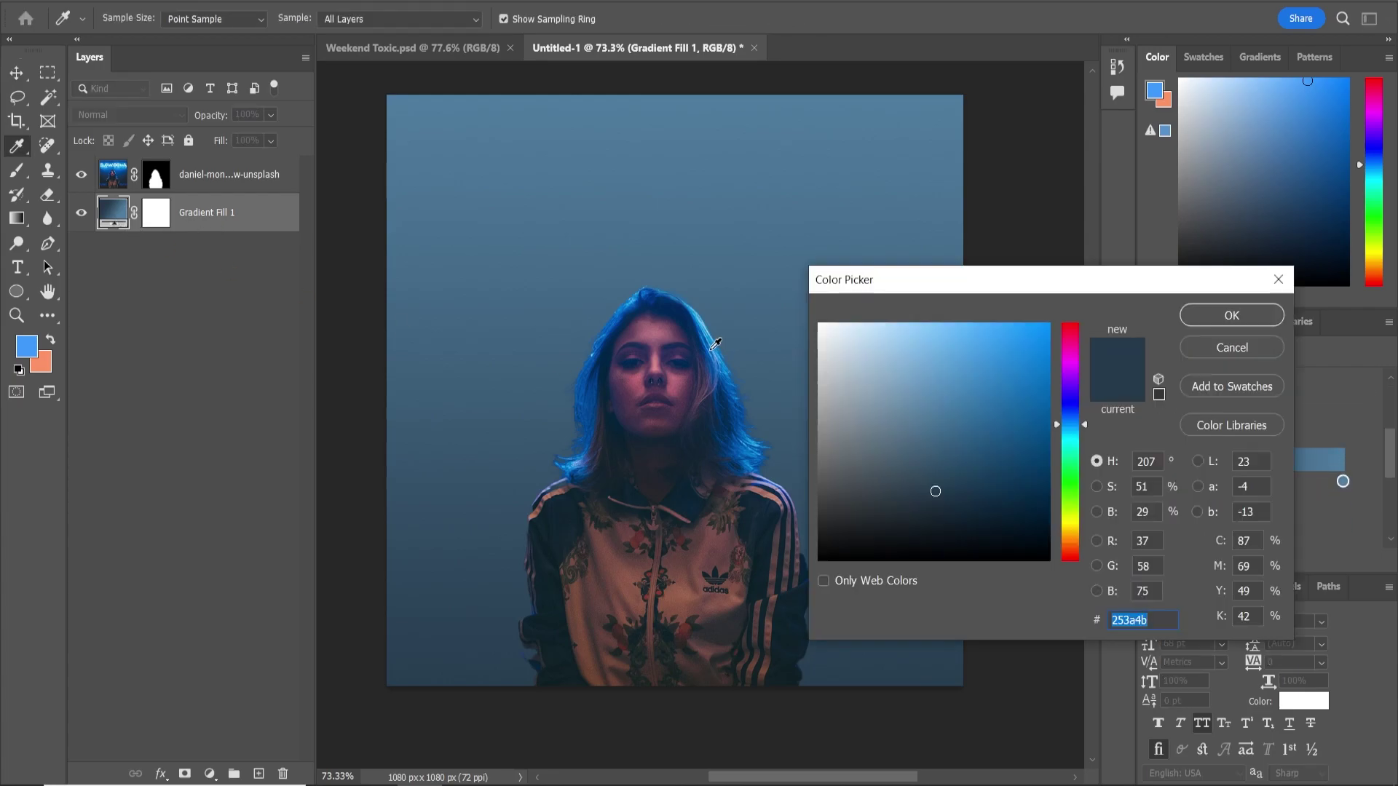
left_click(711, 350)
left_click_drag(1043, 396, 1042, 423)
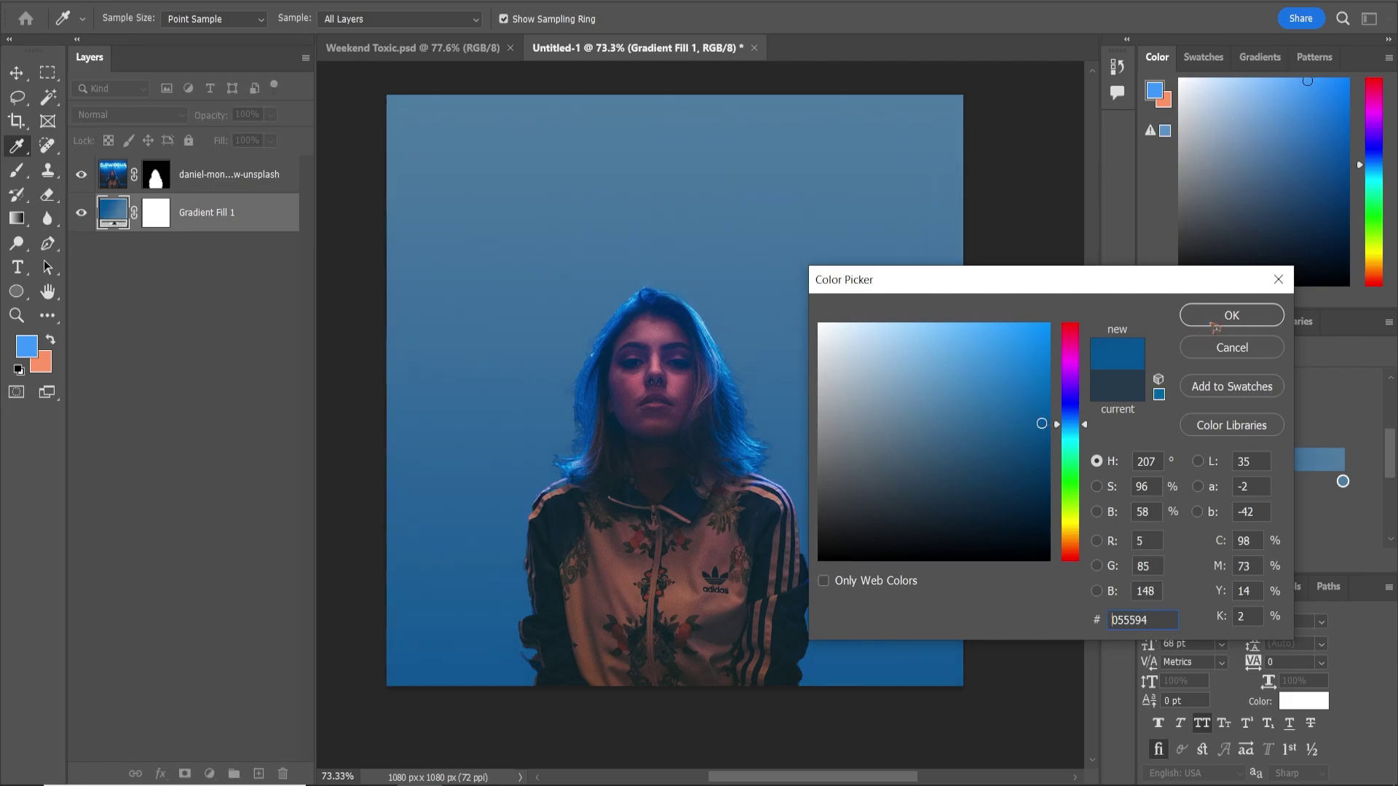
left_click(1214, 325)
Set the gradient's top stop to near-black #0a0e11 and shift the woman slightly right
double_click(1343, 482)
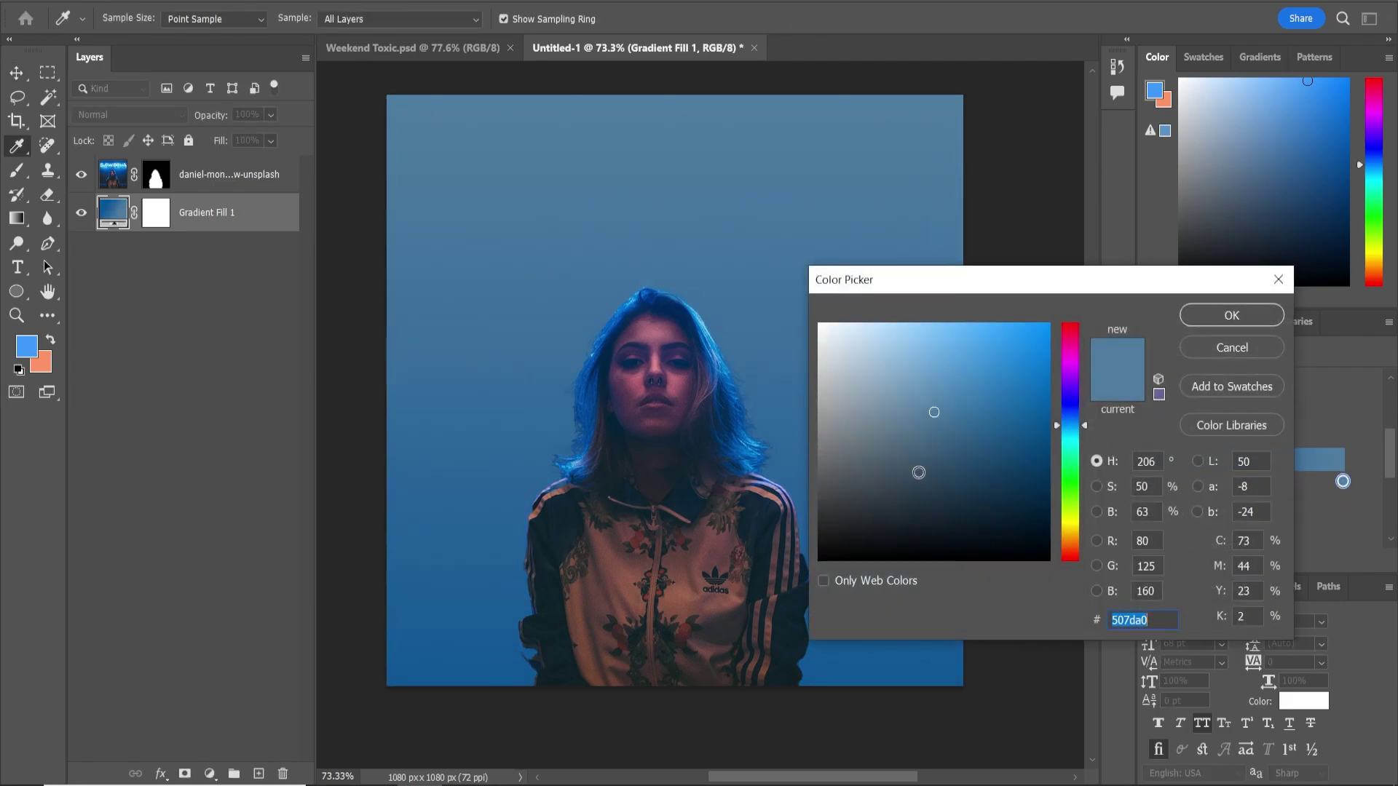
left_click(880, 528)
left_click_drag(880, 529, 917, 543)
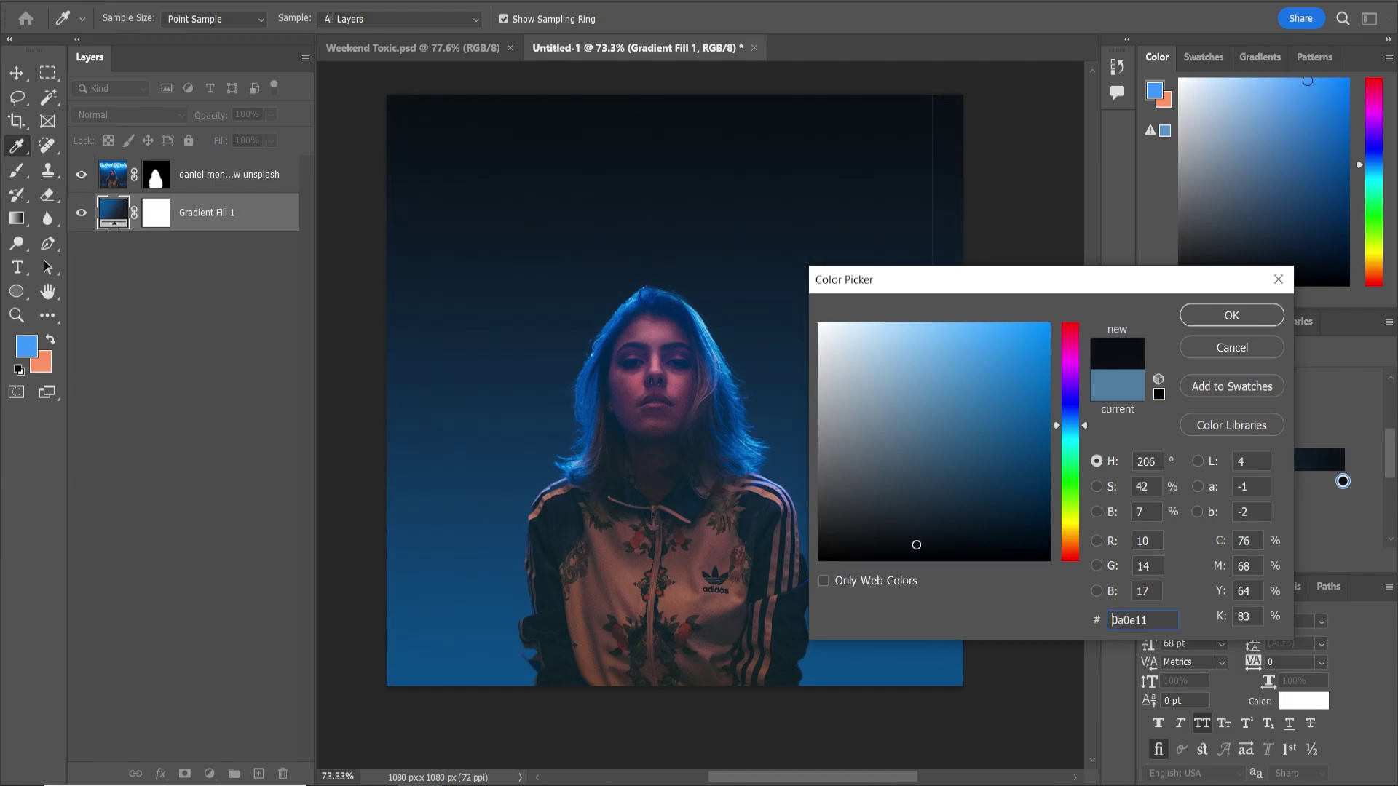
left_click(1231, 316)
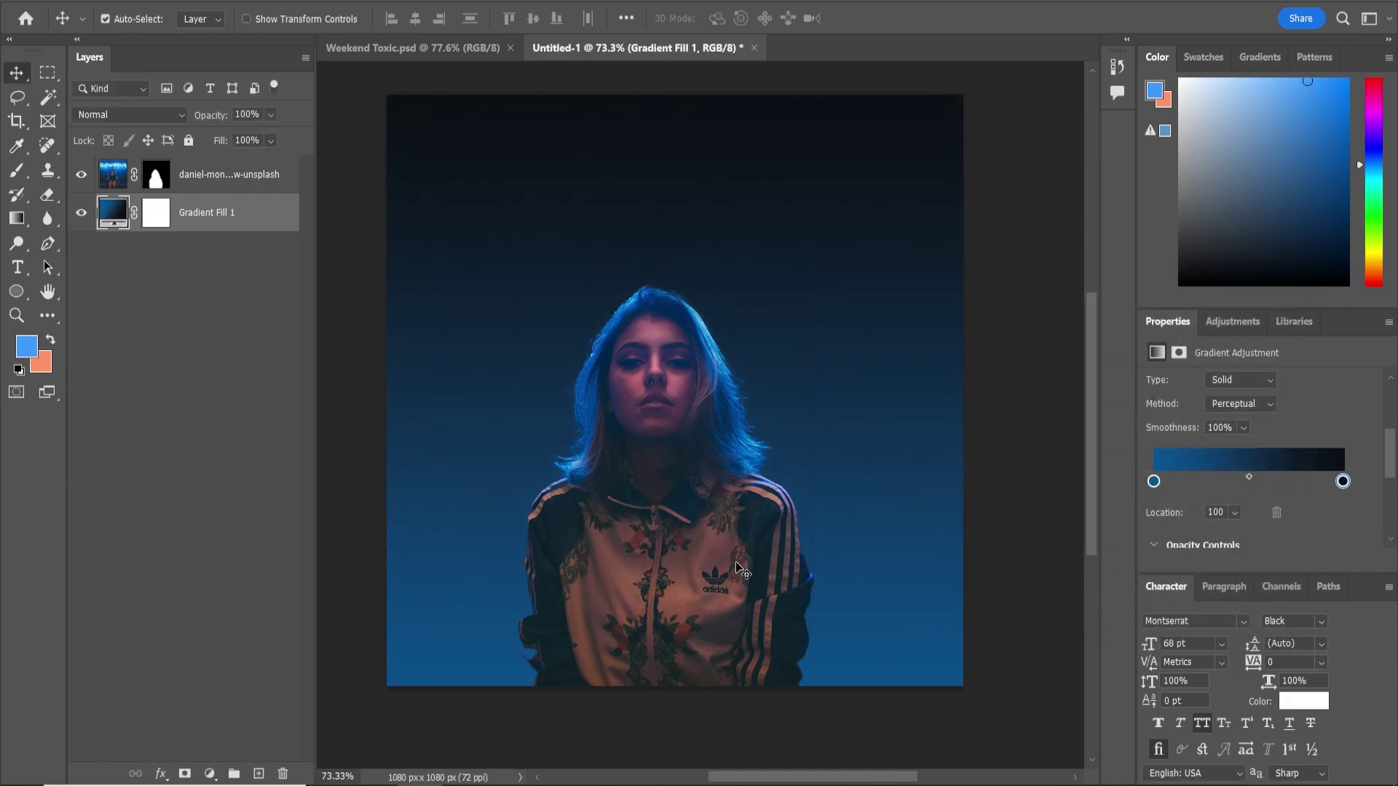
left_click(734, 562)
left_click_drag(684, 566, 667, 545)
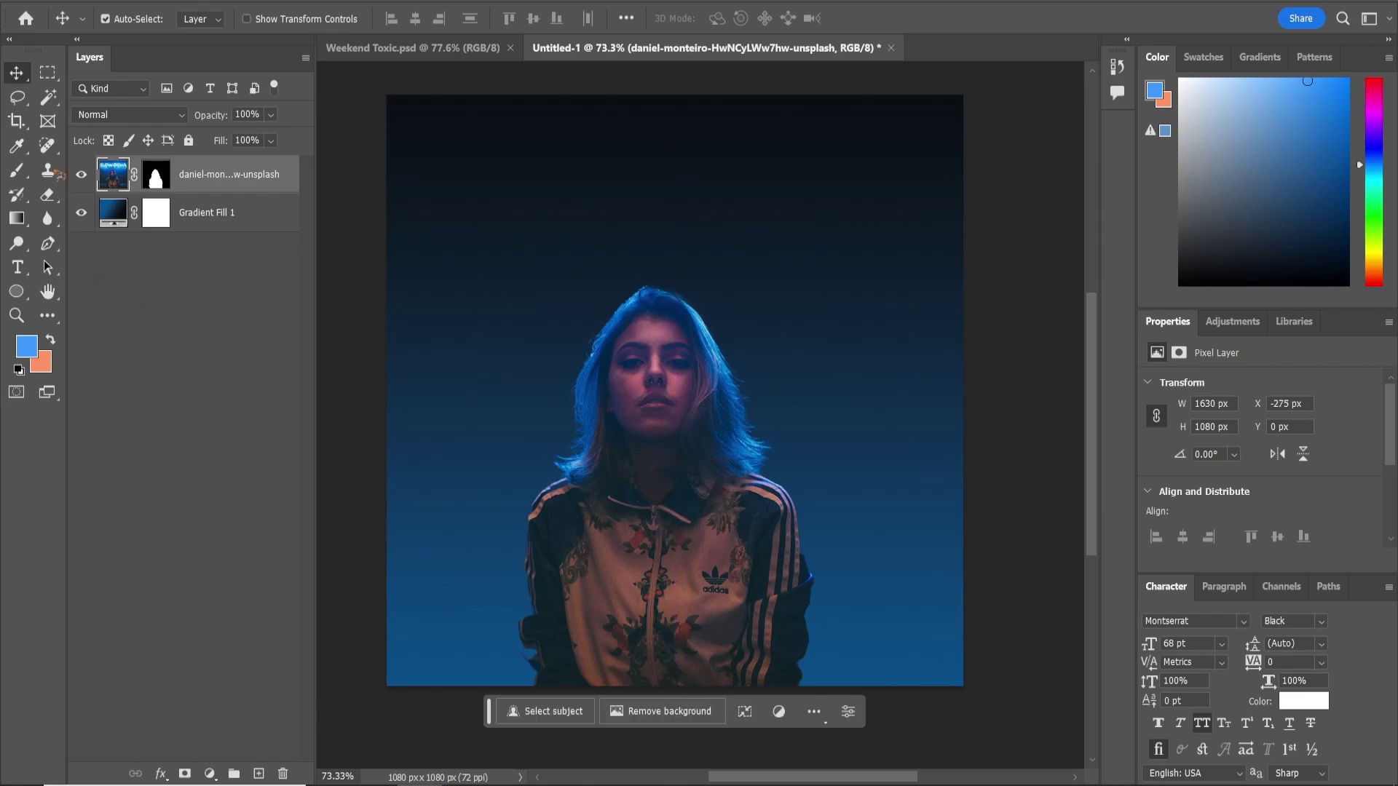
Add a blue (#0c61b8) 194 pt TOXIC headline positioned above the woman's head
left_click(19, 269)
left_click(92, 269)
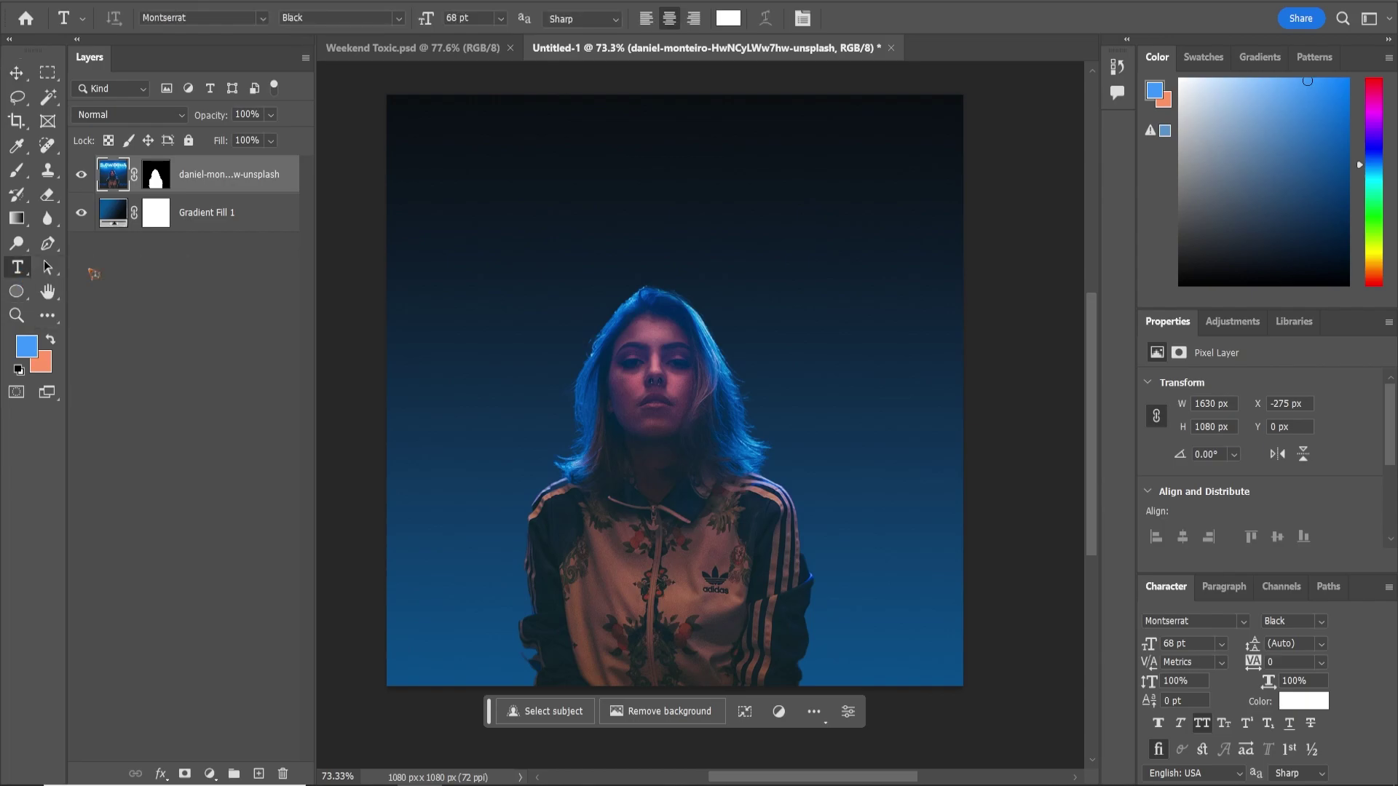
left_click(1208, 624)
left_click(553, 252)
type("toxic")
left_click(16, 73)
left_click(1303, 701)
left_click_drag(1029, 433, 1035, 390)
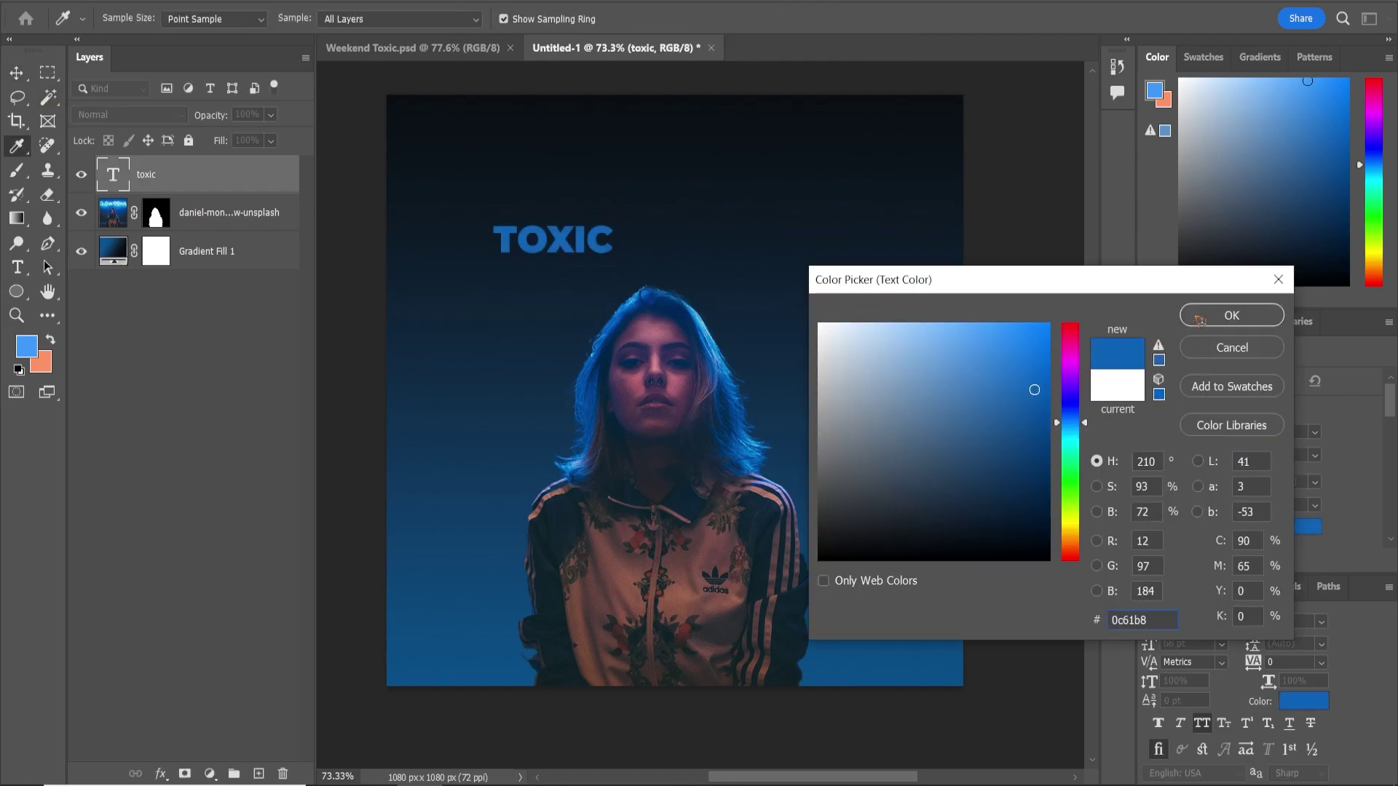
left_click(1198, 319)
left_click_drag(1155, 644, 1165, 628)
left_click_drag(620, 227, 728, 266)
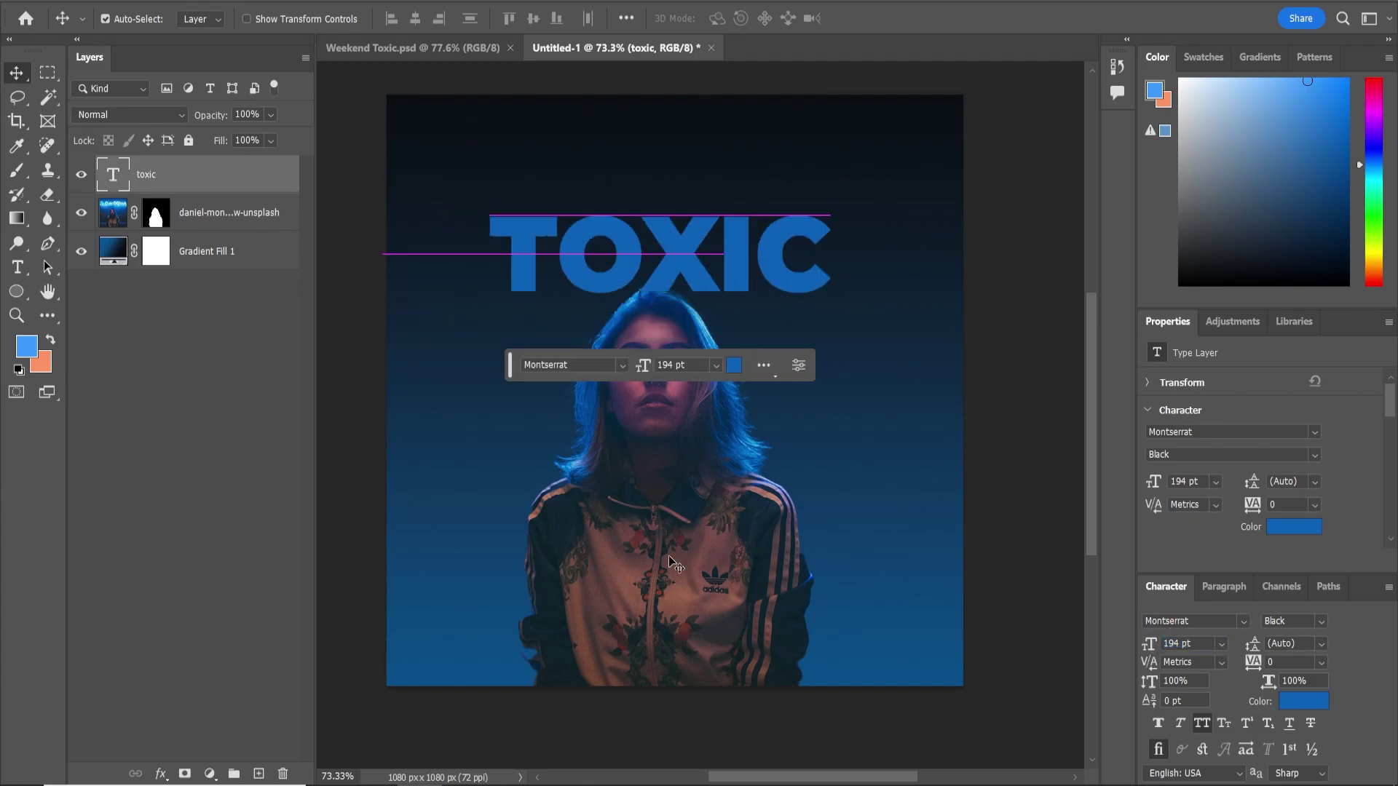
Scale the woman to about 115% and raise her so her head overlaps TOXIC
left_click(647, 611)
key("ctrl+t")
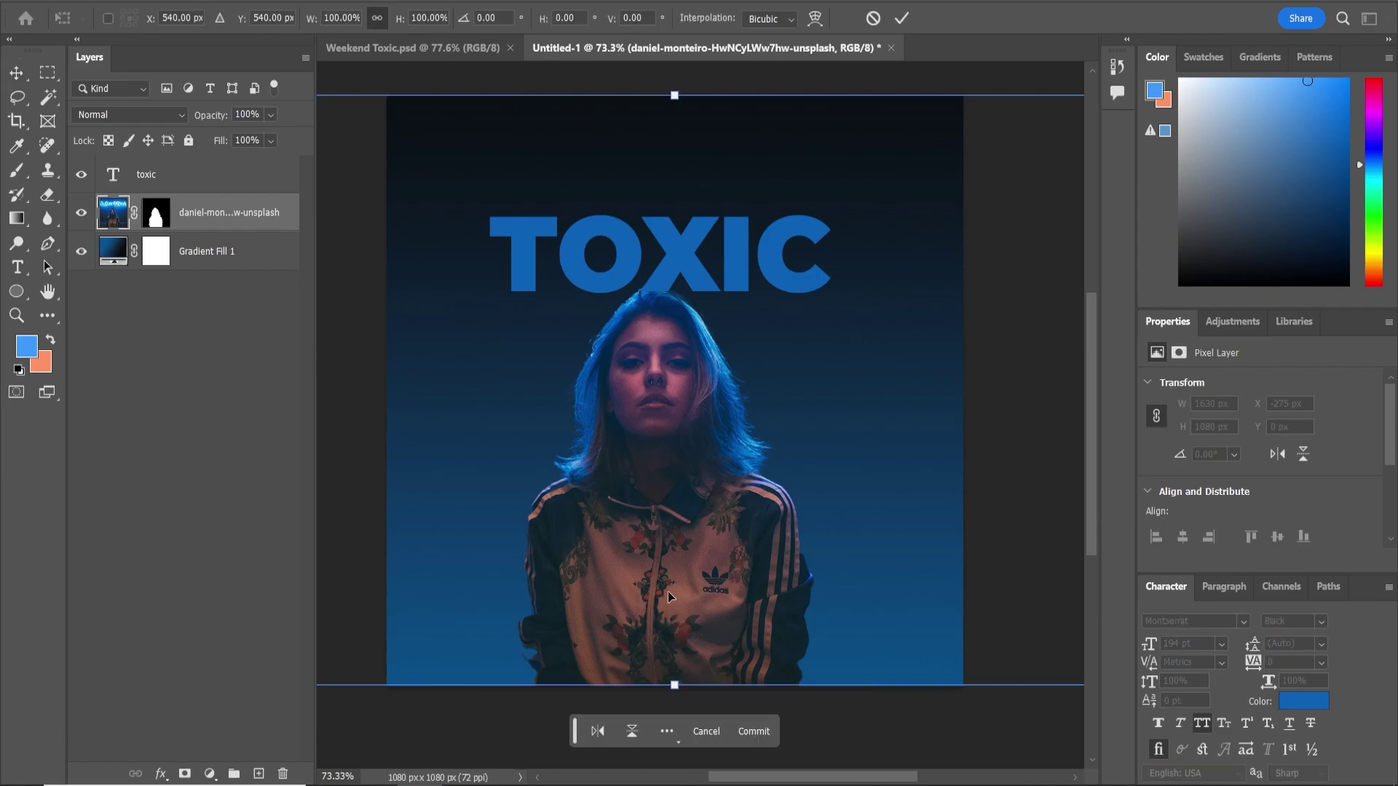
left_click_drag(674, 685, 674, 729)
left_click_drag(698, 627, 701, 584)
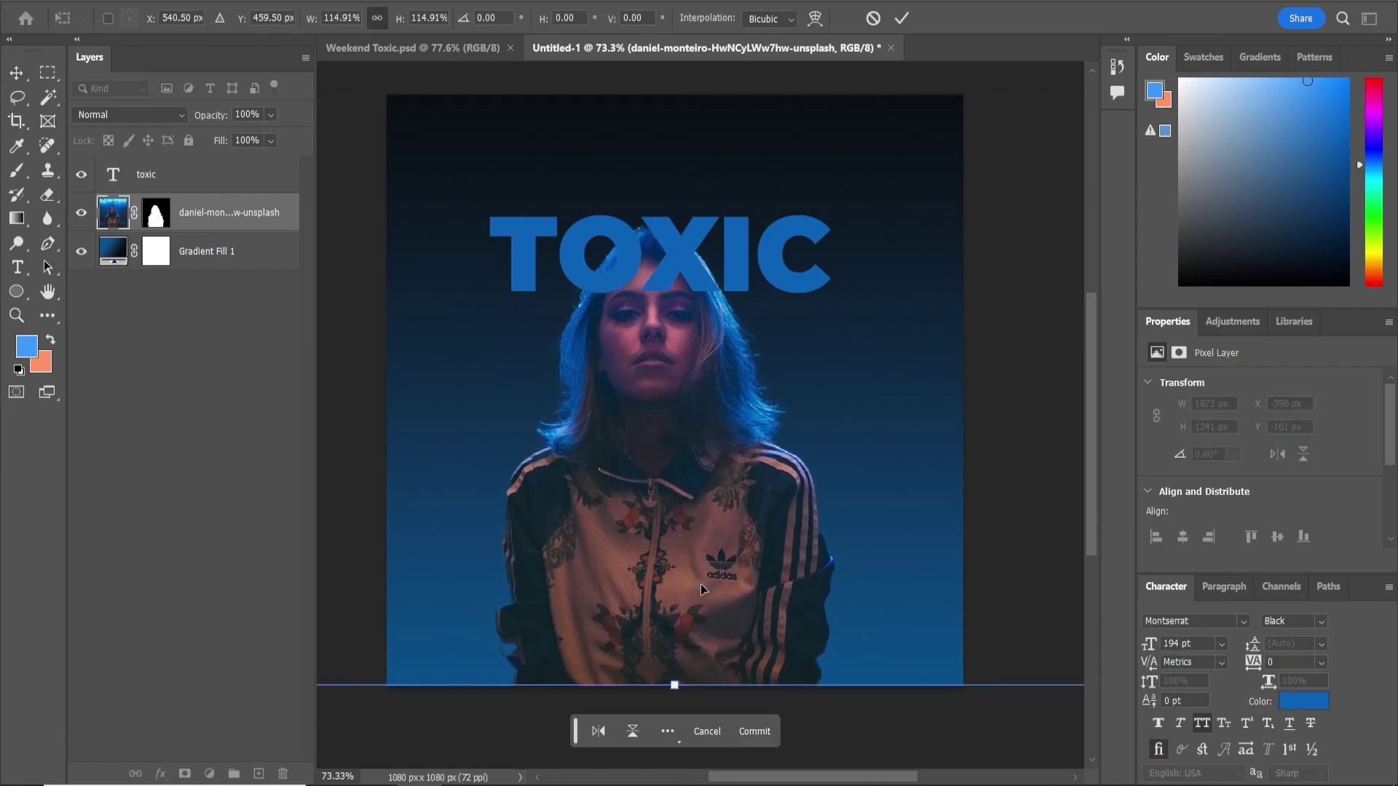
key("Return")
left_click(212, 184)
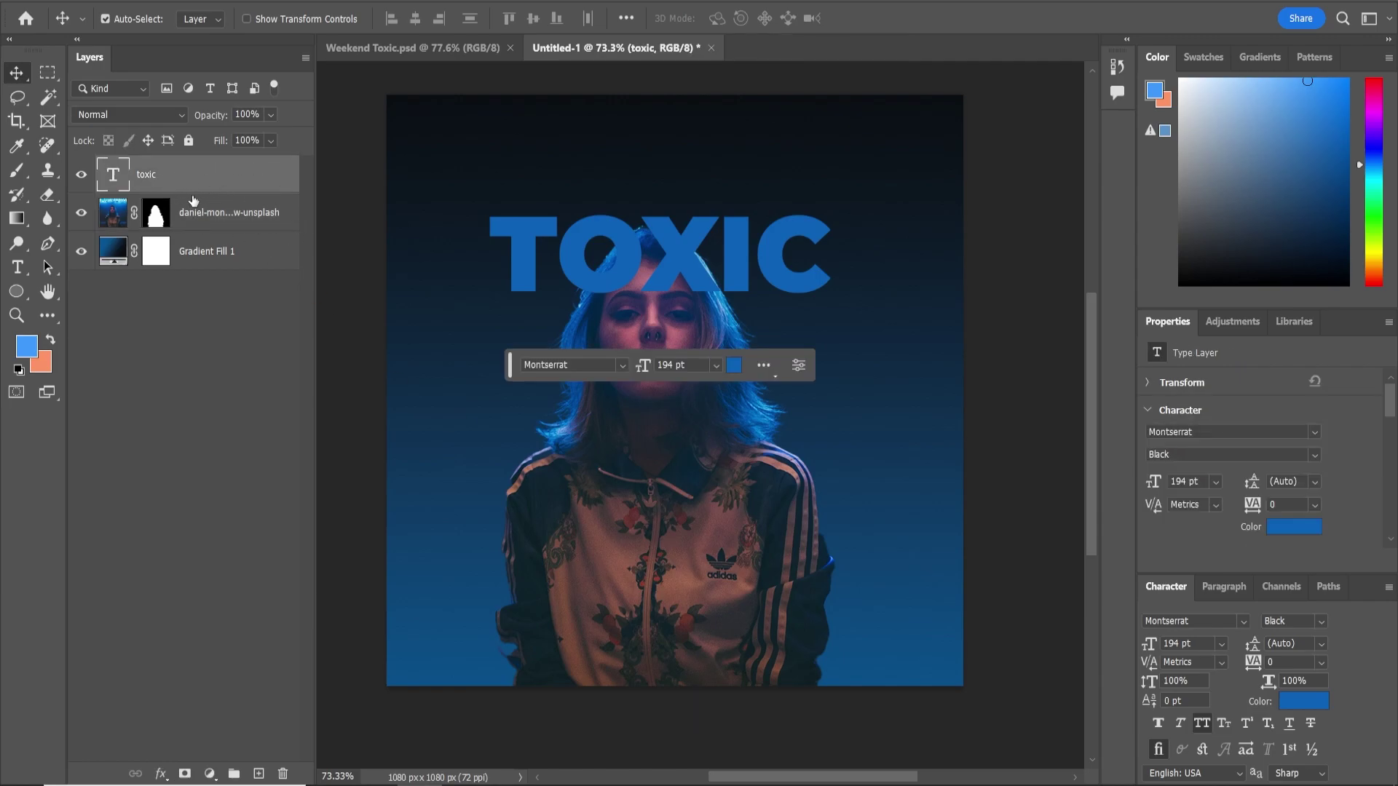
Move TOXIC behind the woman, nudge it left, and rename the photo layer Model
left_click_drag(214, 180, 214, 222)
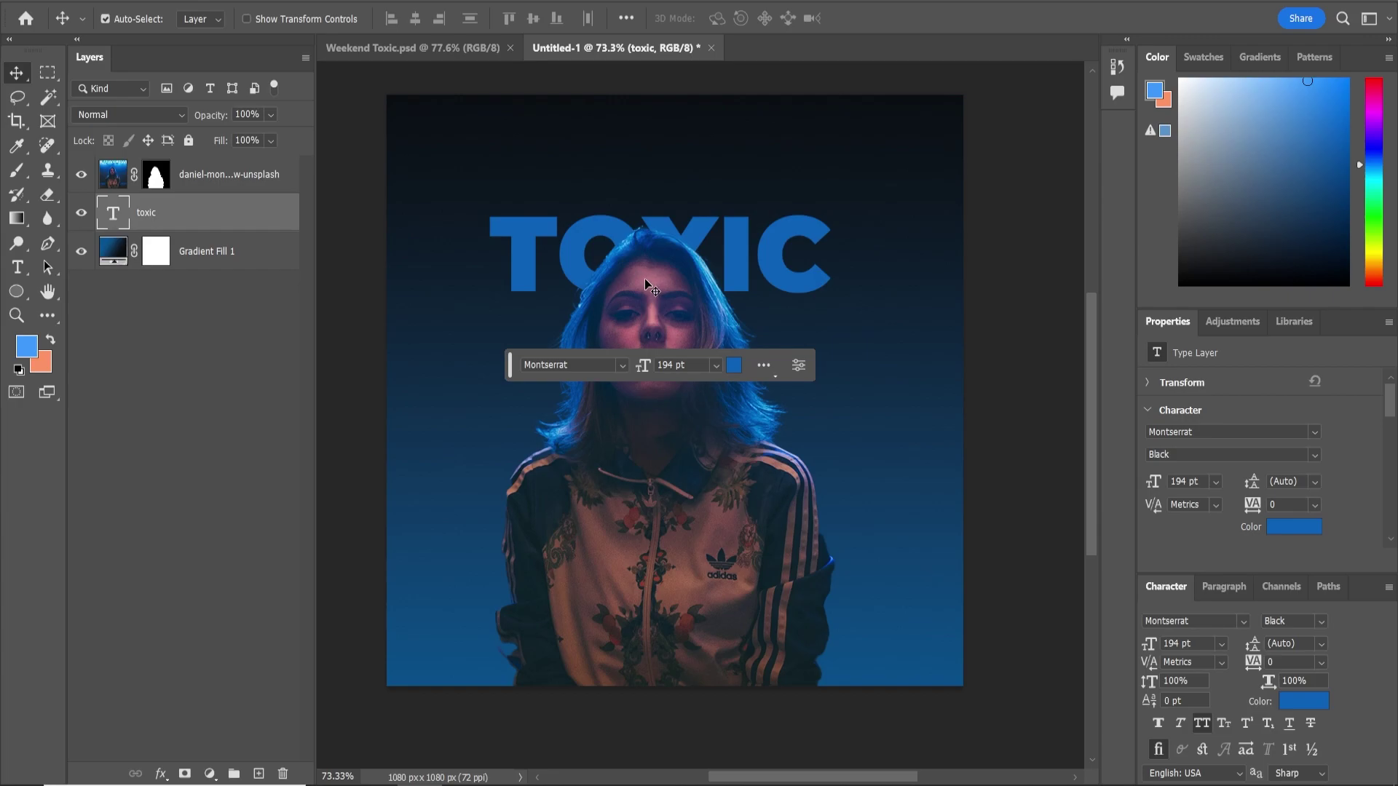
left_click_drag(701, 231, 695, 231)
left_click(225, 181)
double_click(201, 177)
type("Model")
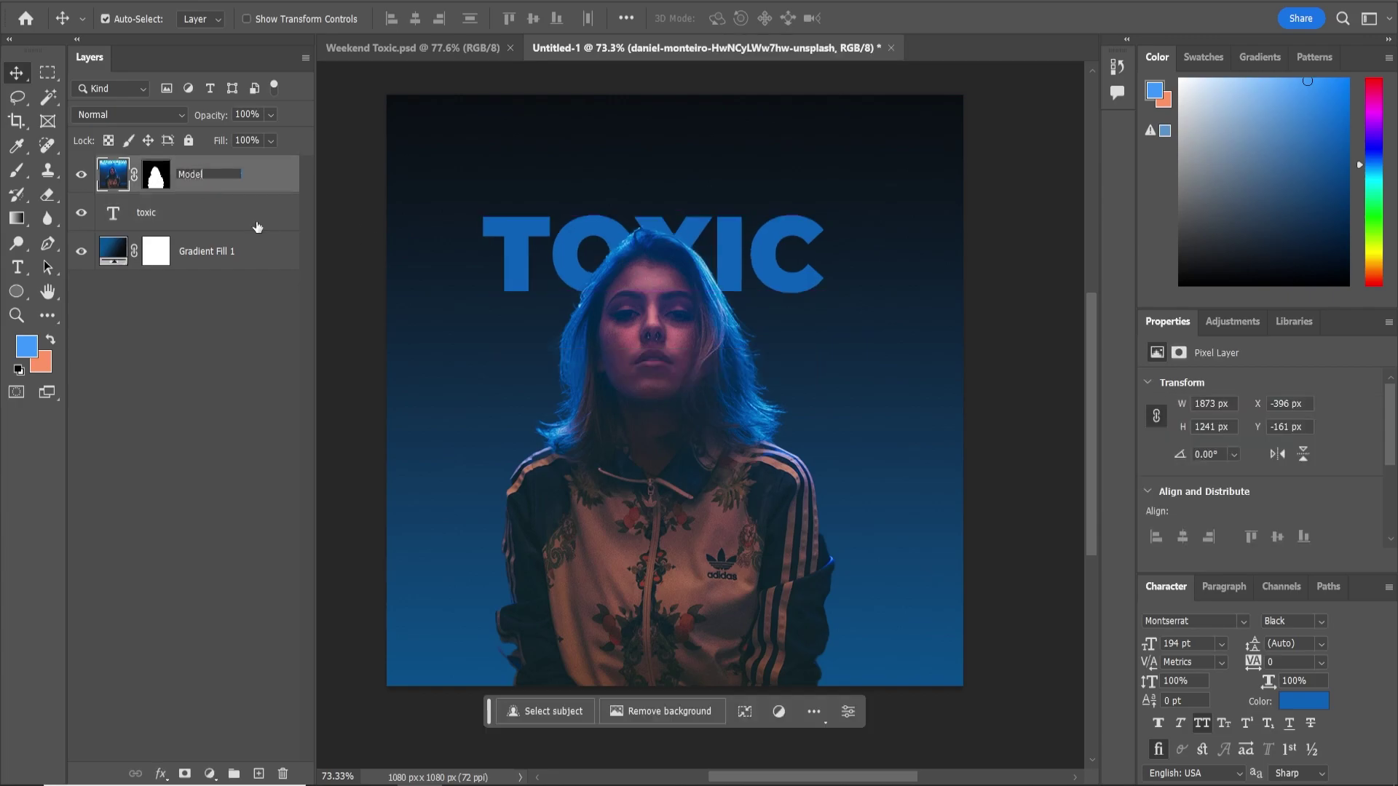
key("Return")
Rename the gradient layer BG and Alt-drag TOXIC to stack two copies below it
double_click(224, 251)
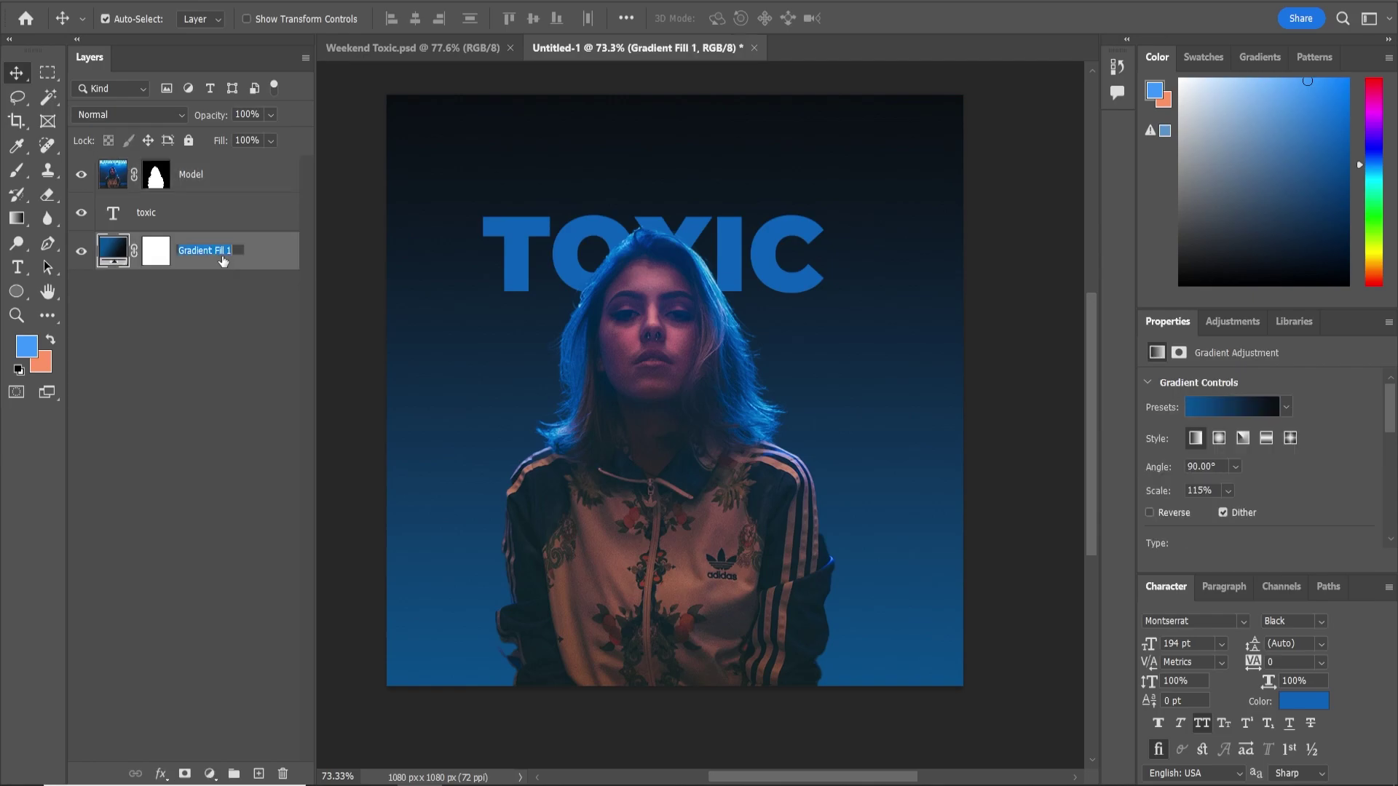
type("BG")
key("Return")
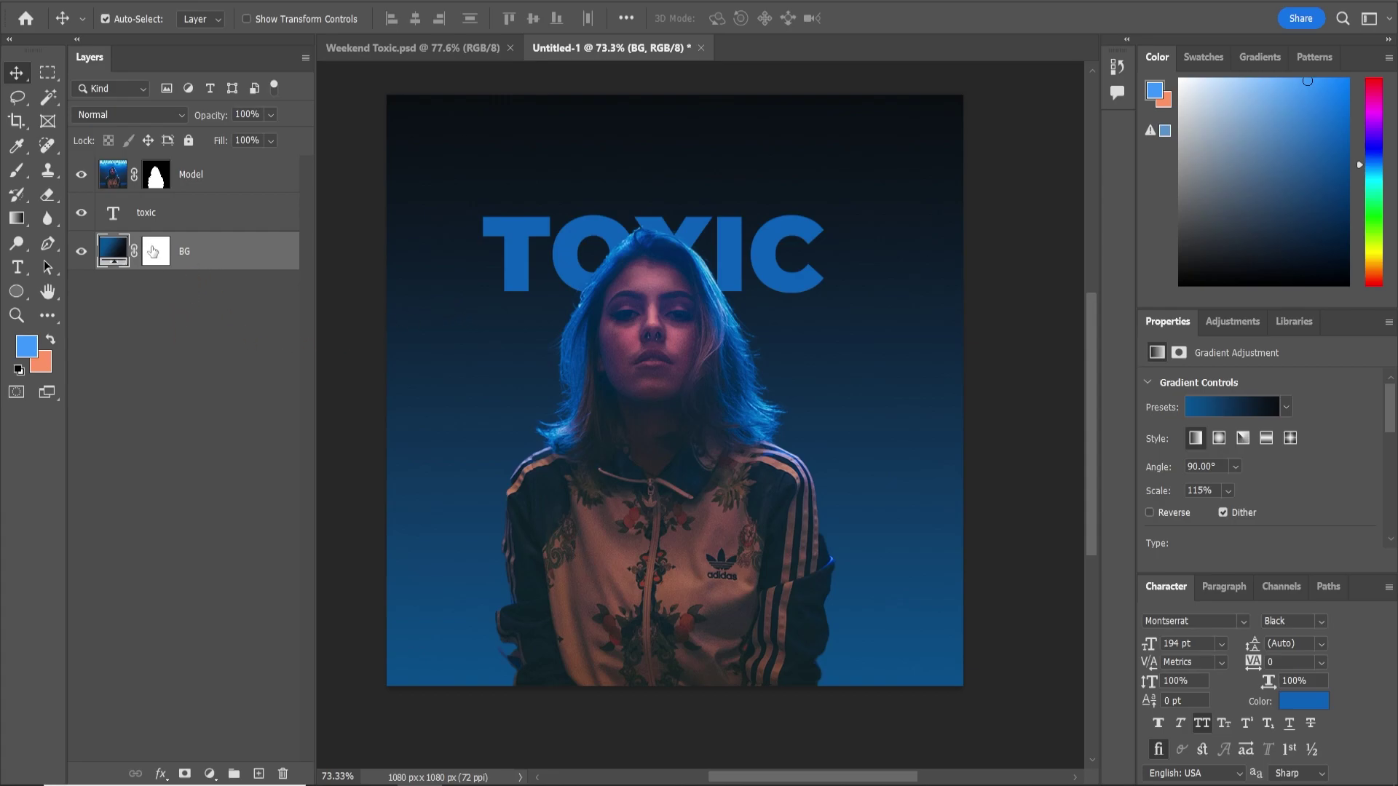
left_click(224, 219)
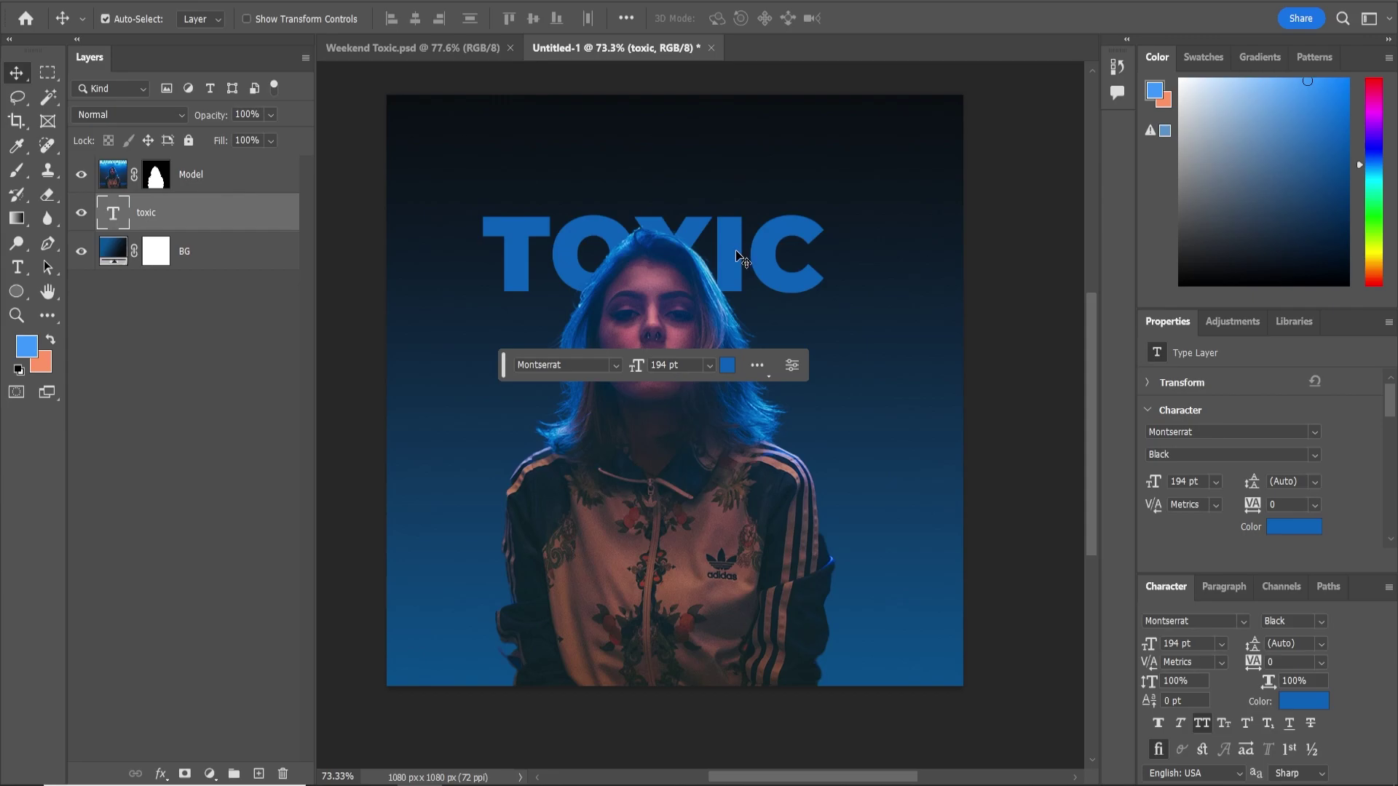
left_click_drag(732, 249, 776, 467)
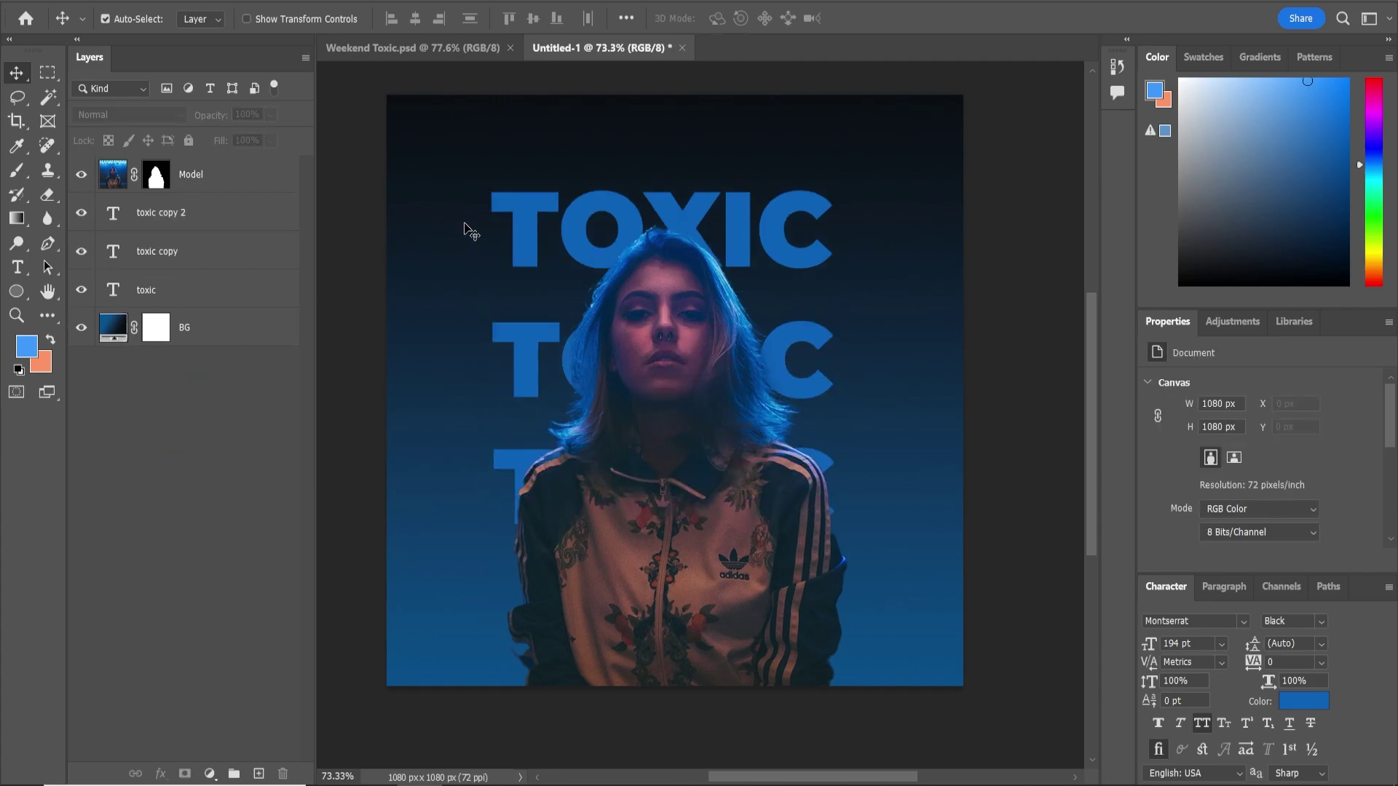
Duplicate TOXIC as toxic copy 3, move it above Model, and open its Blending Options
left_click(530, 223)
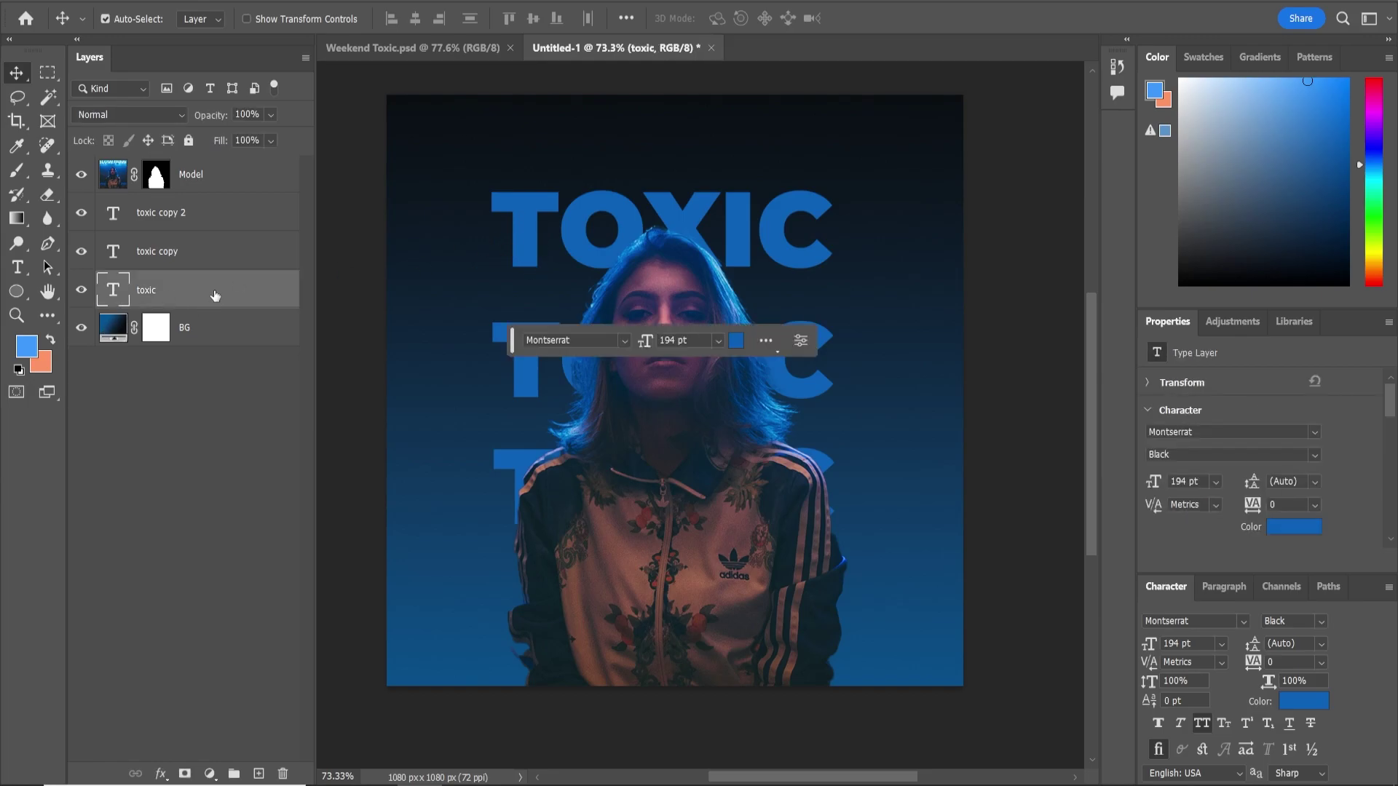
key("ctrl+j")
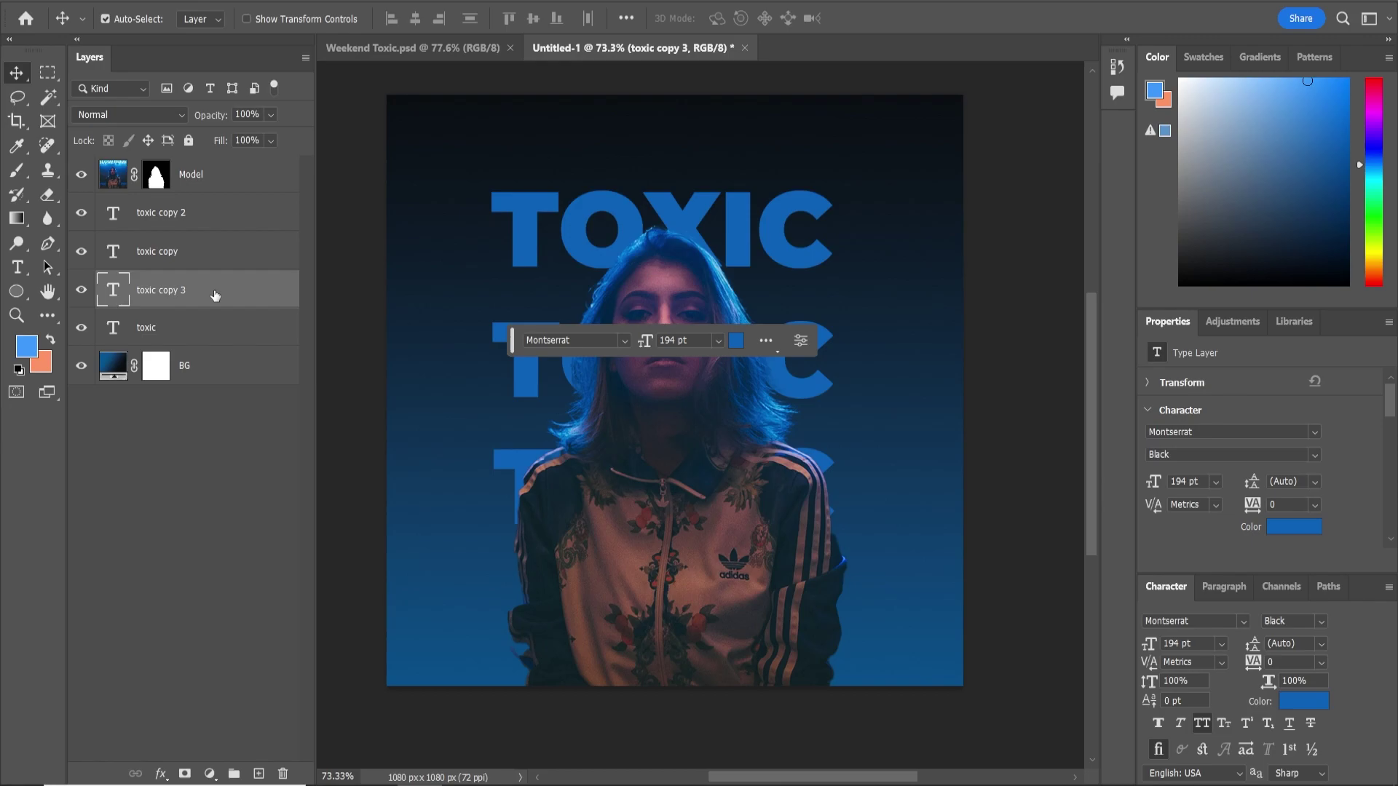
left_click_drag(208, 302, 198, 170)
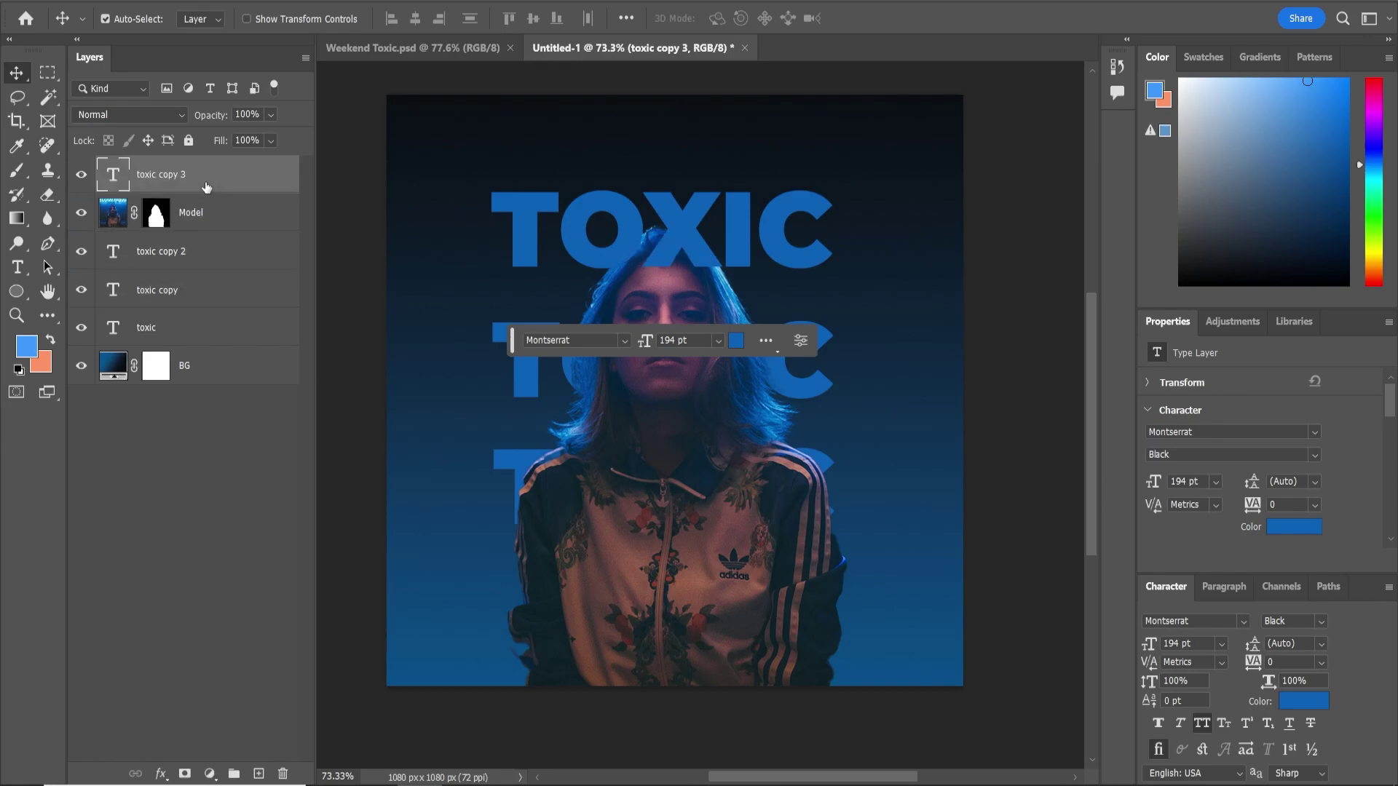
right_click(187, 173)
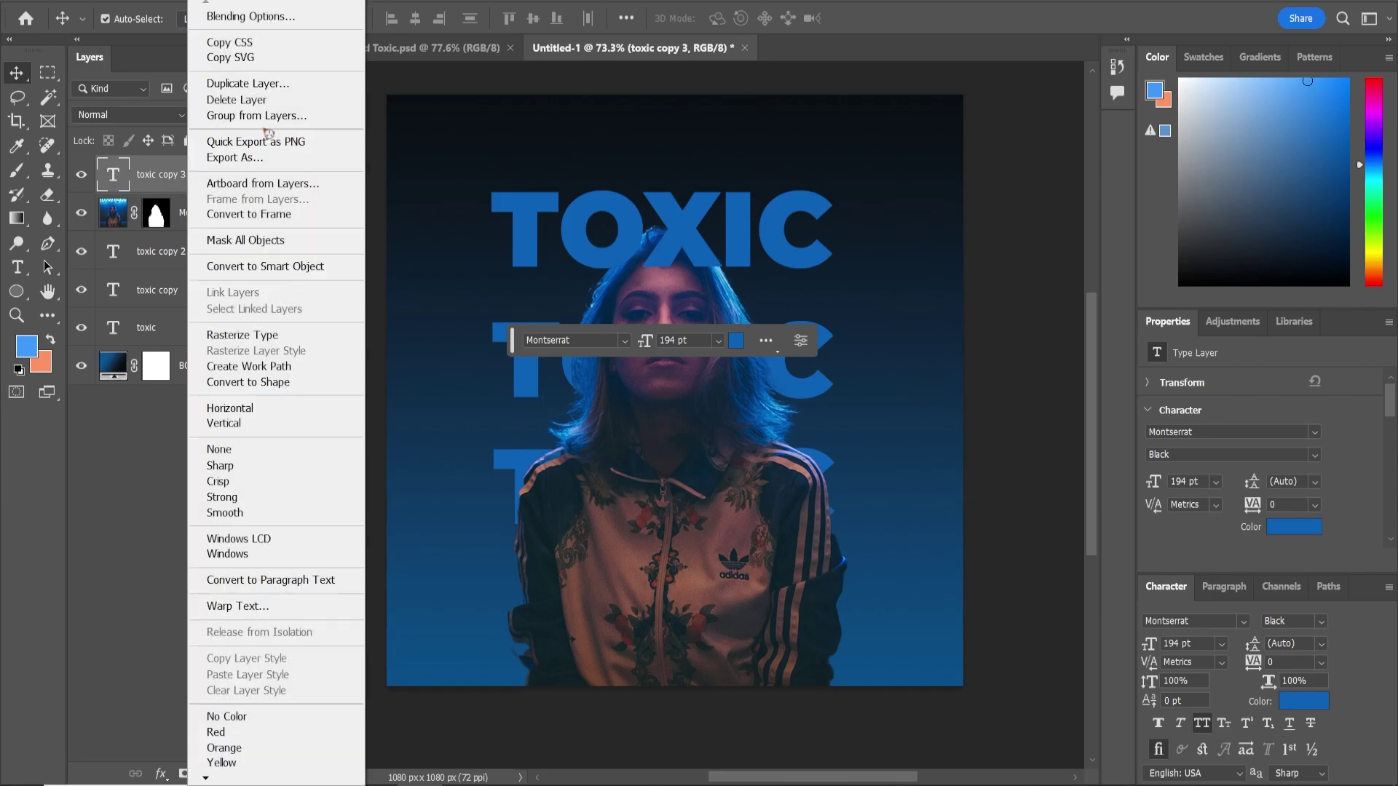
left_click(265, 17)
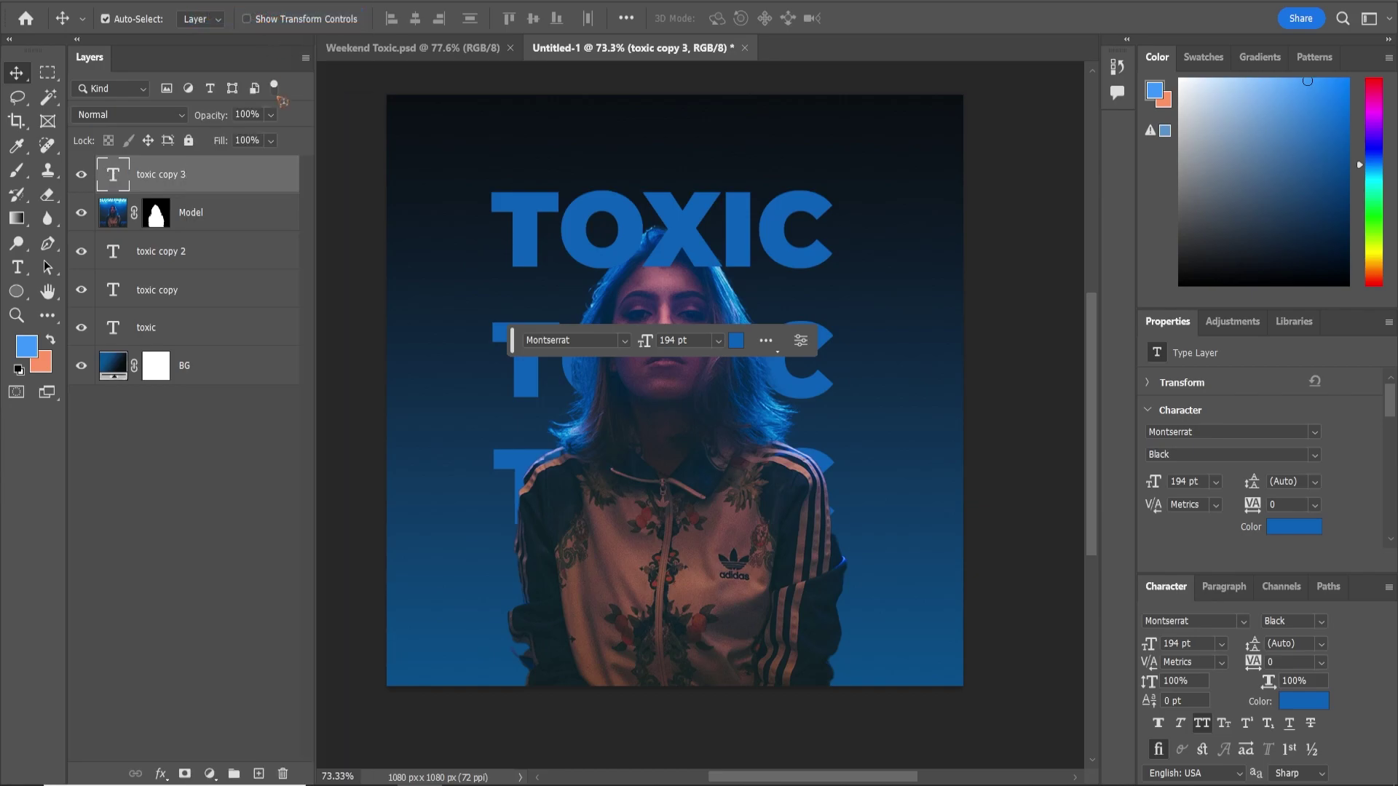
Give toxic copy 3 a 0% fill opacity and a 1 px outside blue stroke
left_click_drag(917, 199, 570, 356)
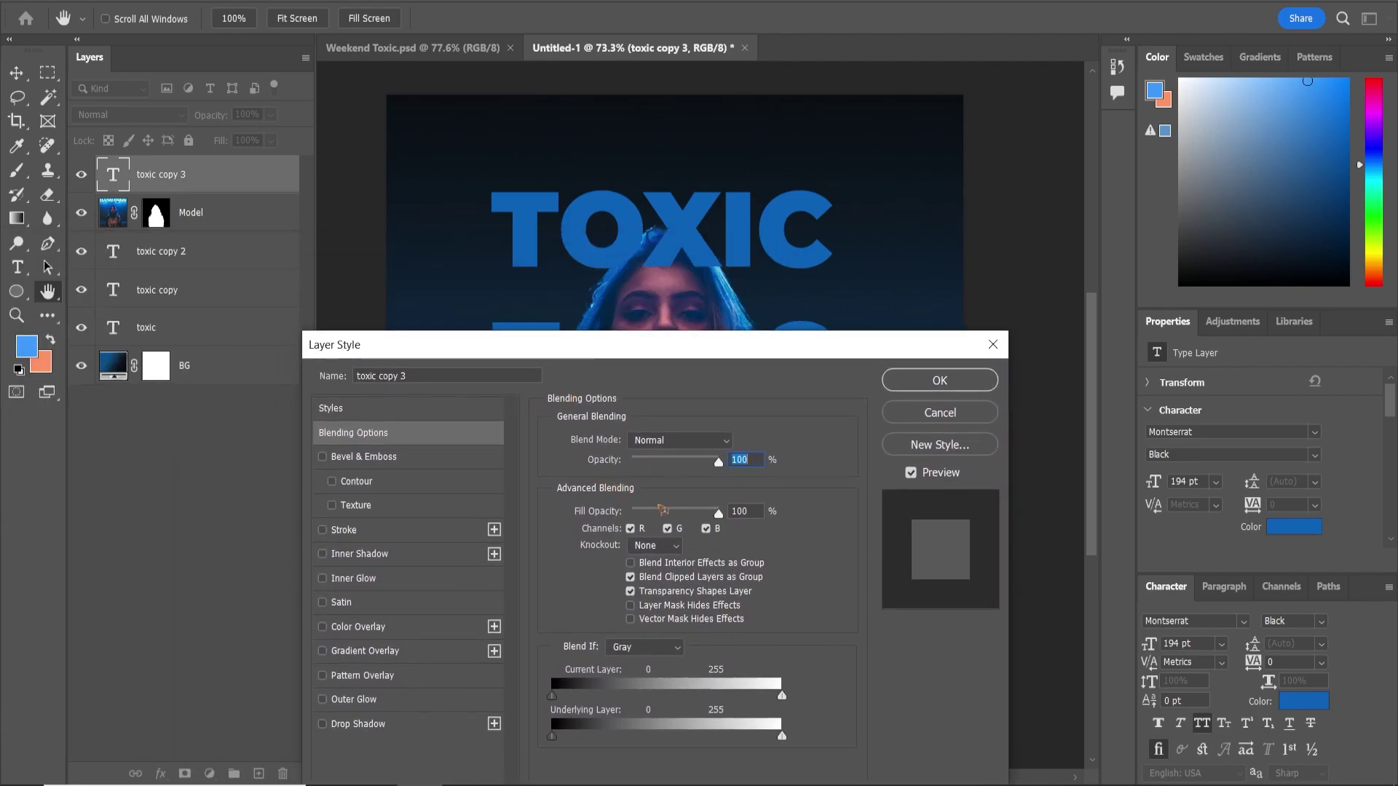
left_click_drag(725, 519, 499, 514)
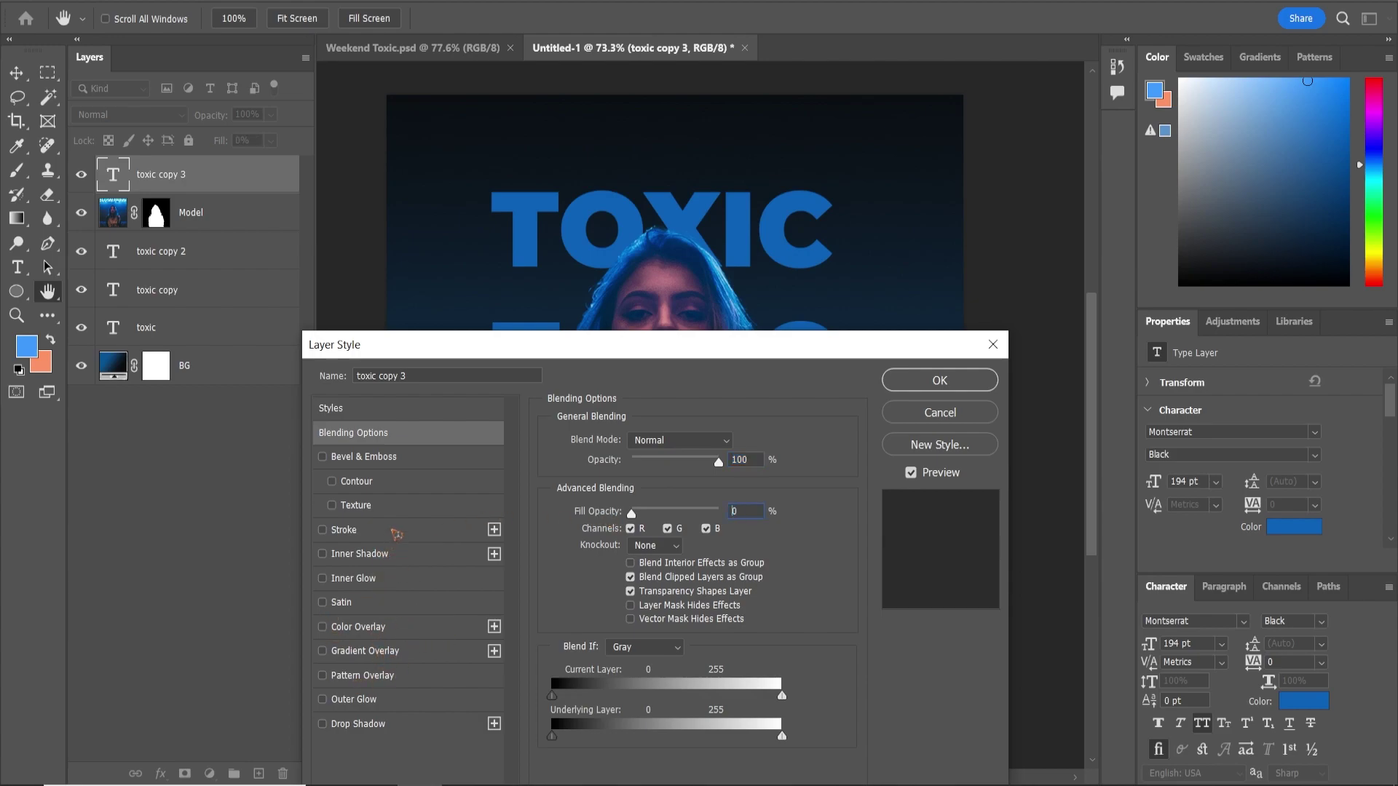
left_click(393, 532)
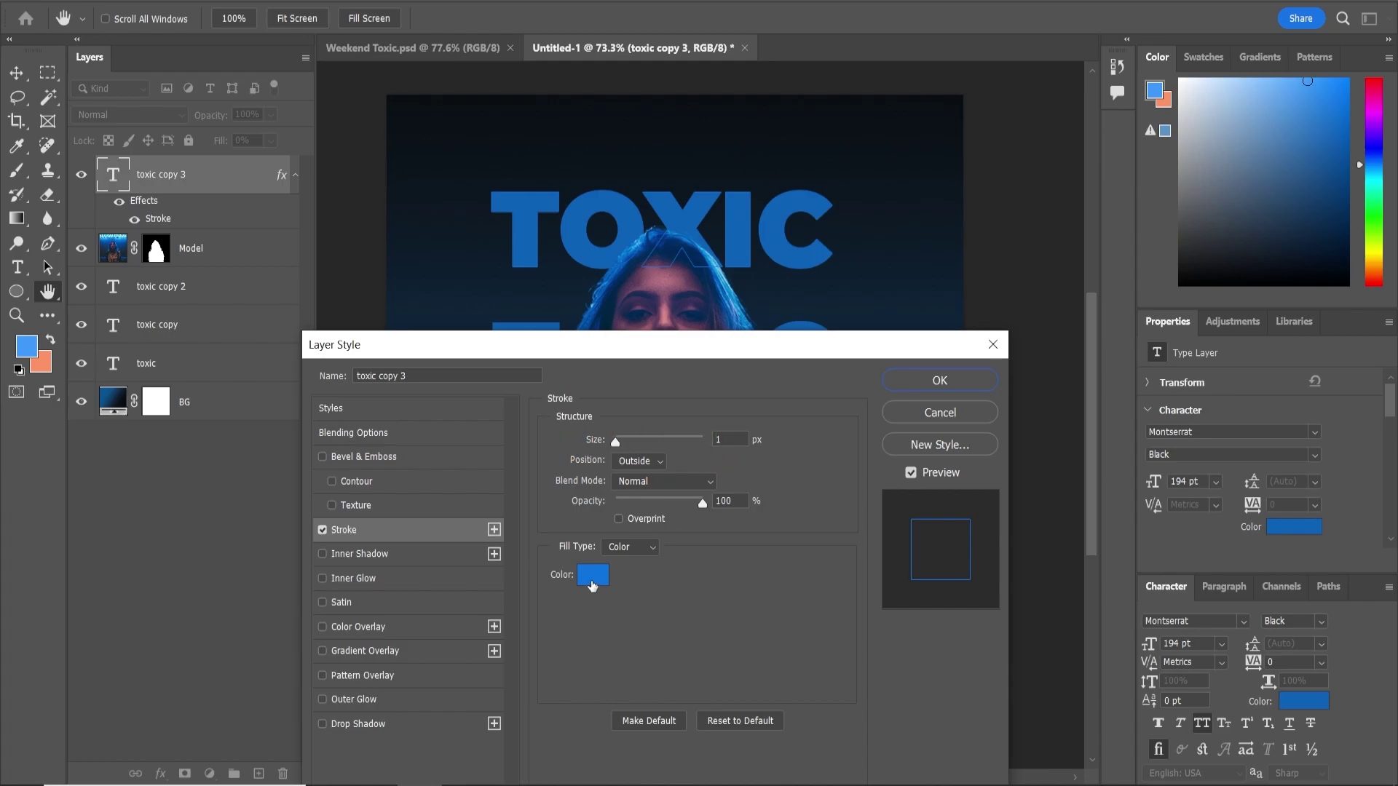
left_click(947, 389)
scroll(653, 246, "up", 7)
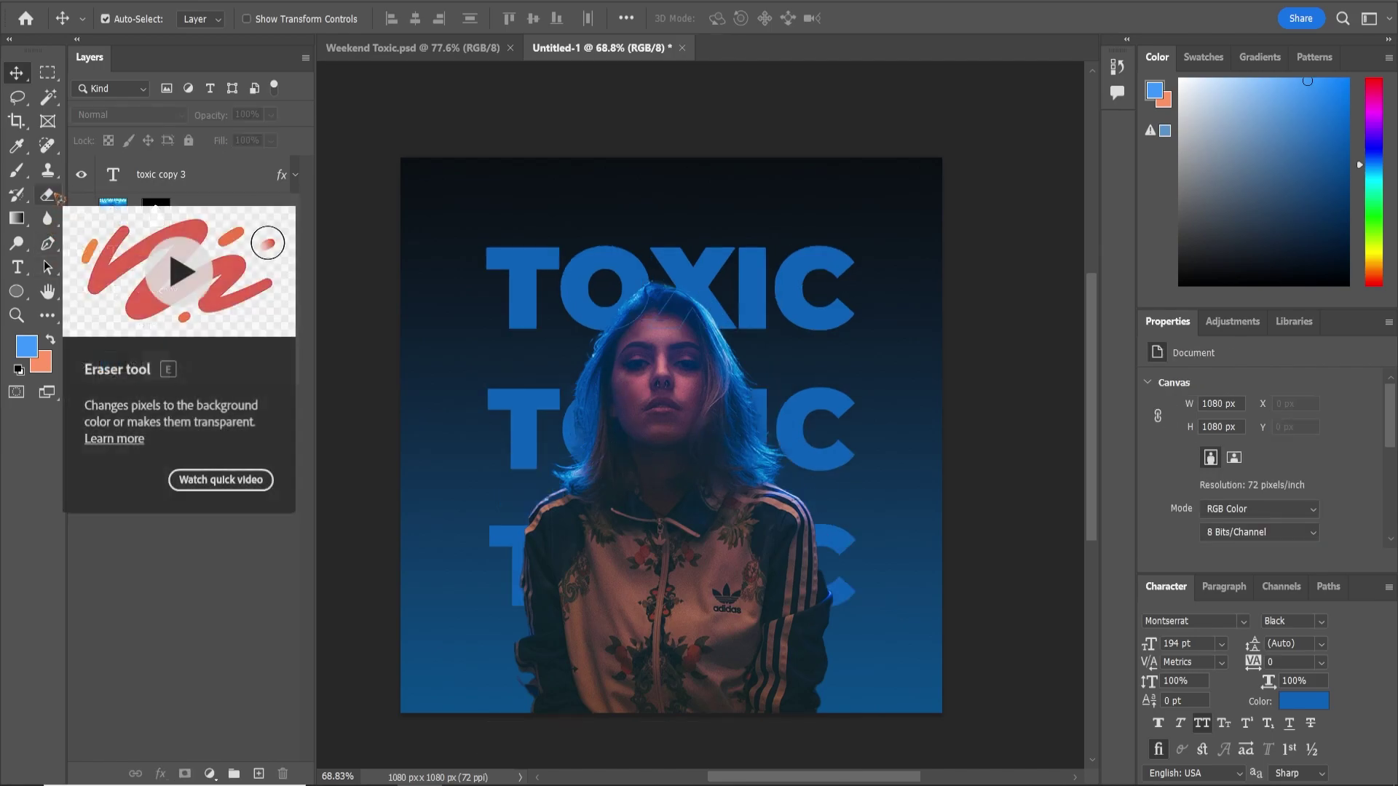
Add a new empty layer named Glow directly above BG
left_click(17, 170)
left_click(188, 290)
left_click(258, 774)
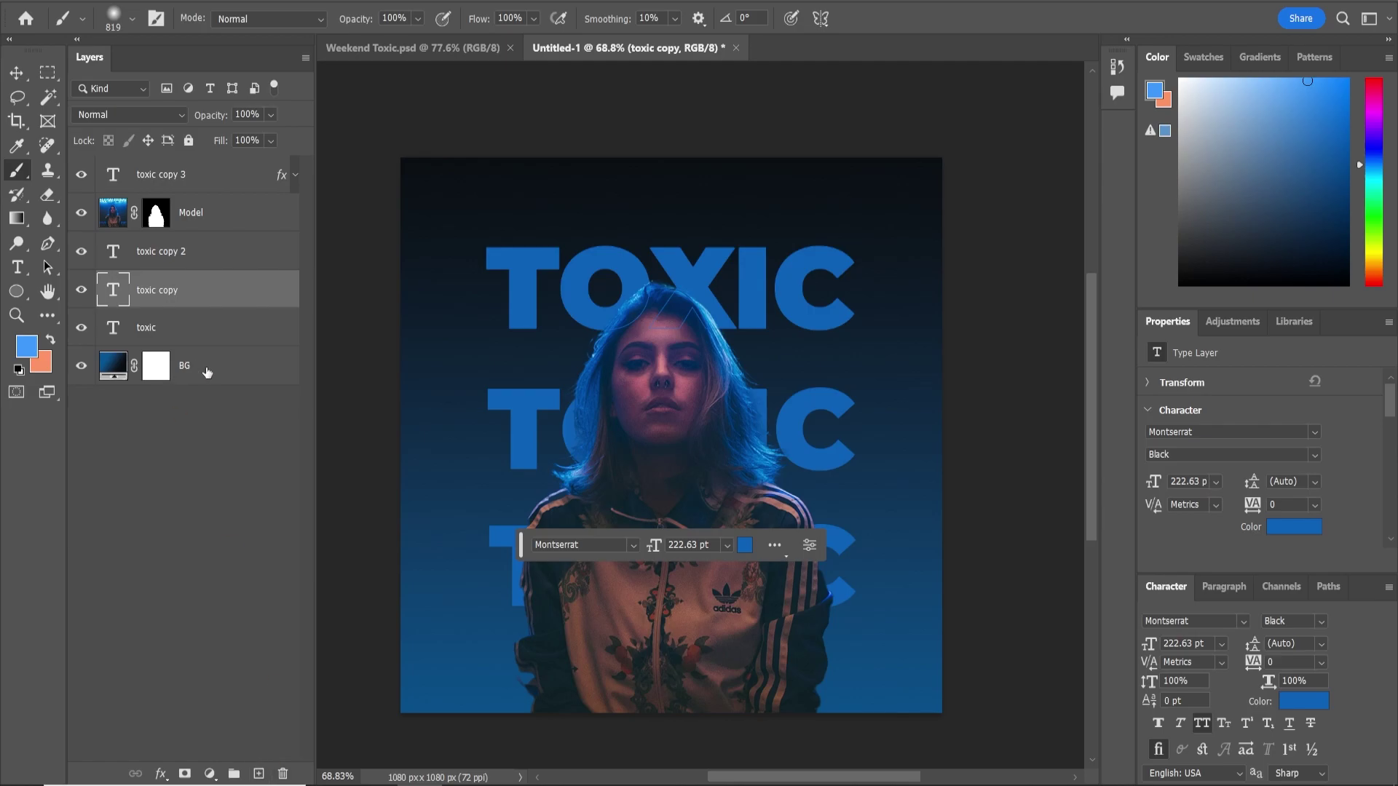
left_click(201, 372)
left_click(259, 772)
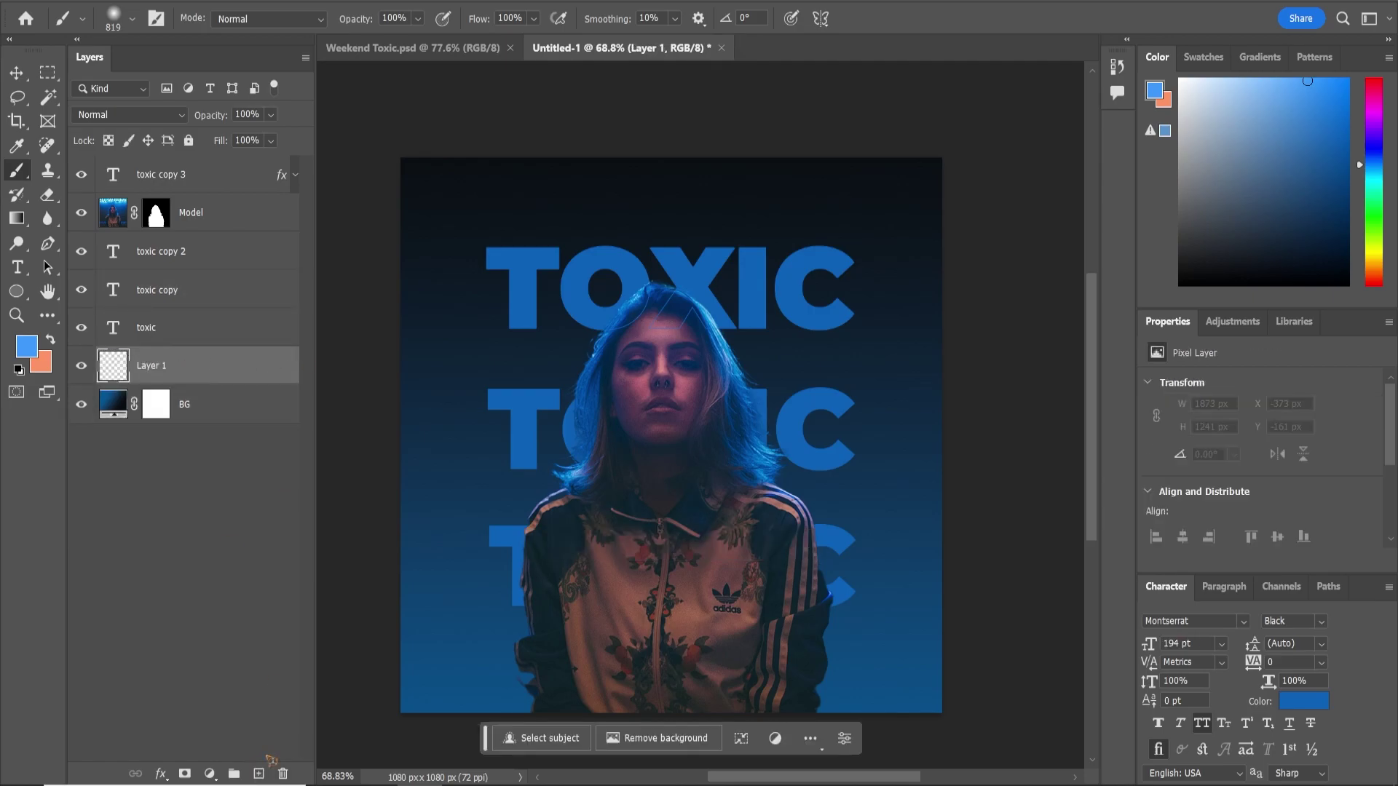
double_click(162, 371)
type("Glow")
key("Return")
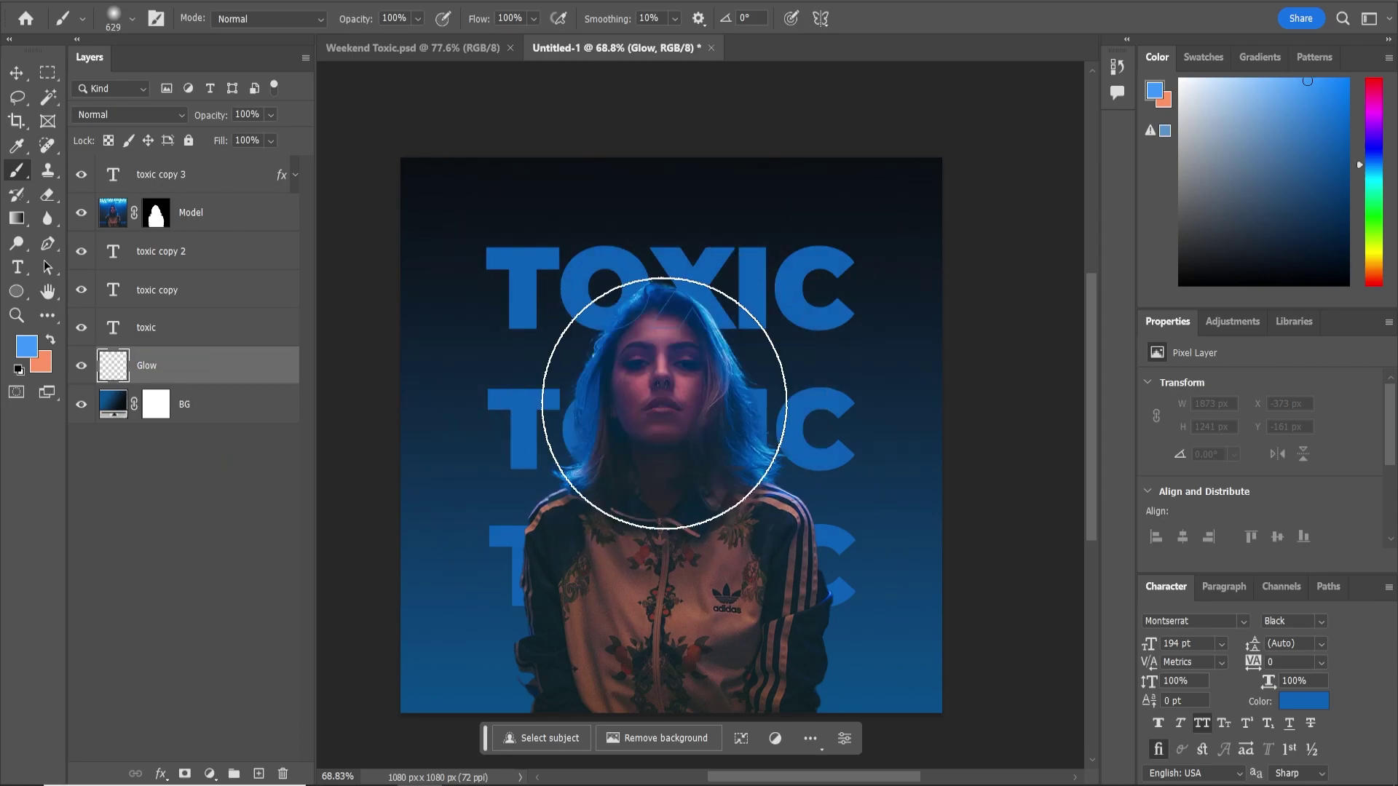
Paint a soft blue glow behind the model's head with a 685 px, 0% hardness brush
right_click(662, 391)
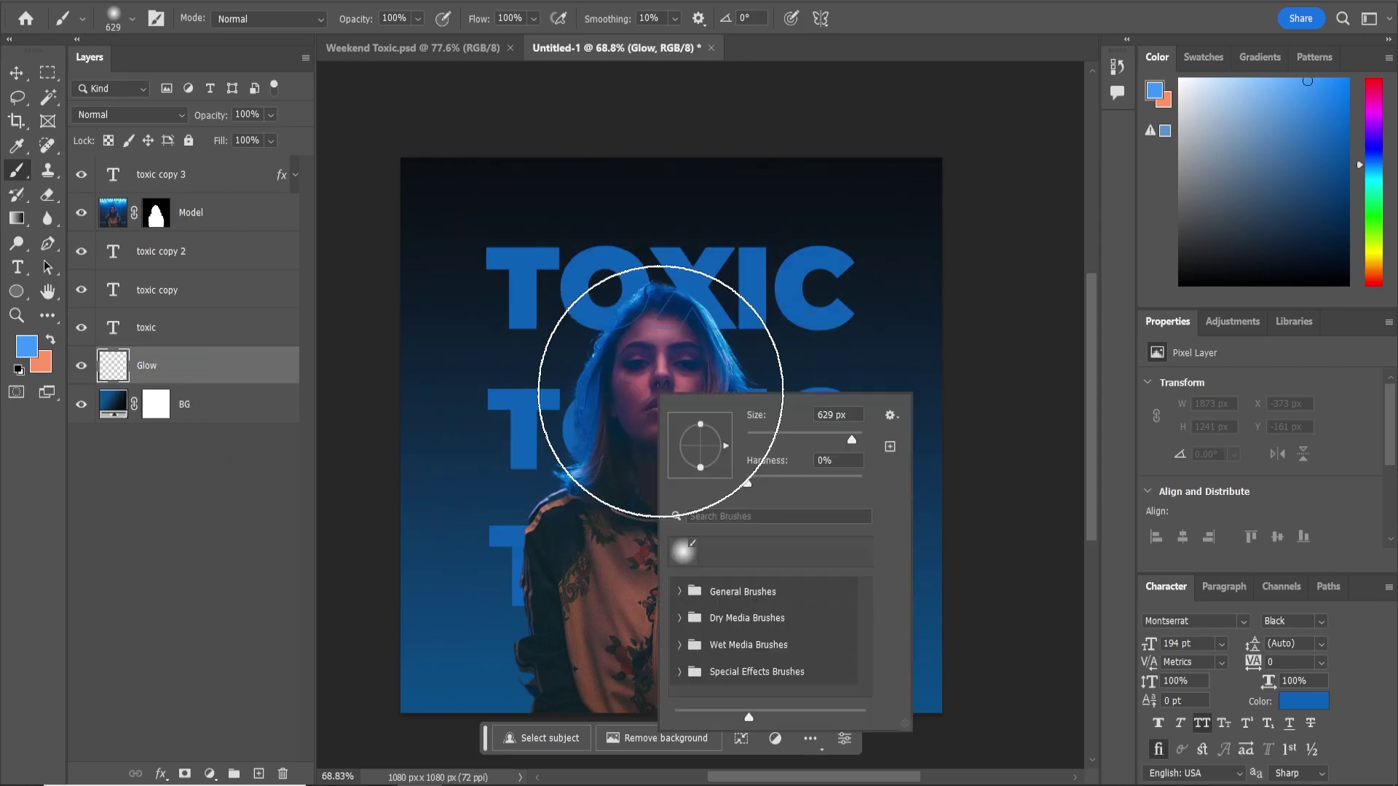
mouse_move(645, 390)
left_mouse_down()
mouse_move(628, 401)
mouse_move(659, 399)
mouse_move(569, 414)
mouse_move(744, 415)
mouse_move(655, 401)
left_mouse_up()
right_click(677, 378)
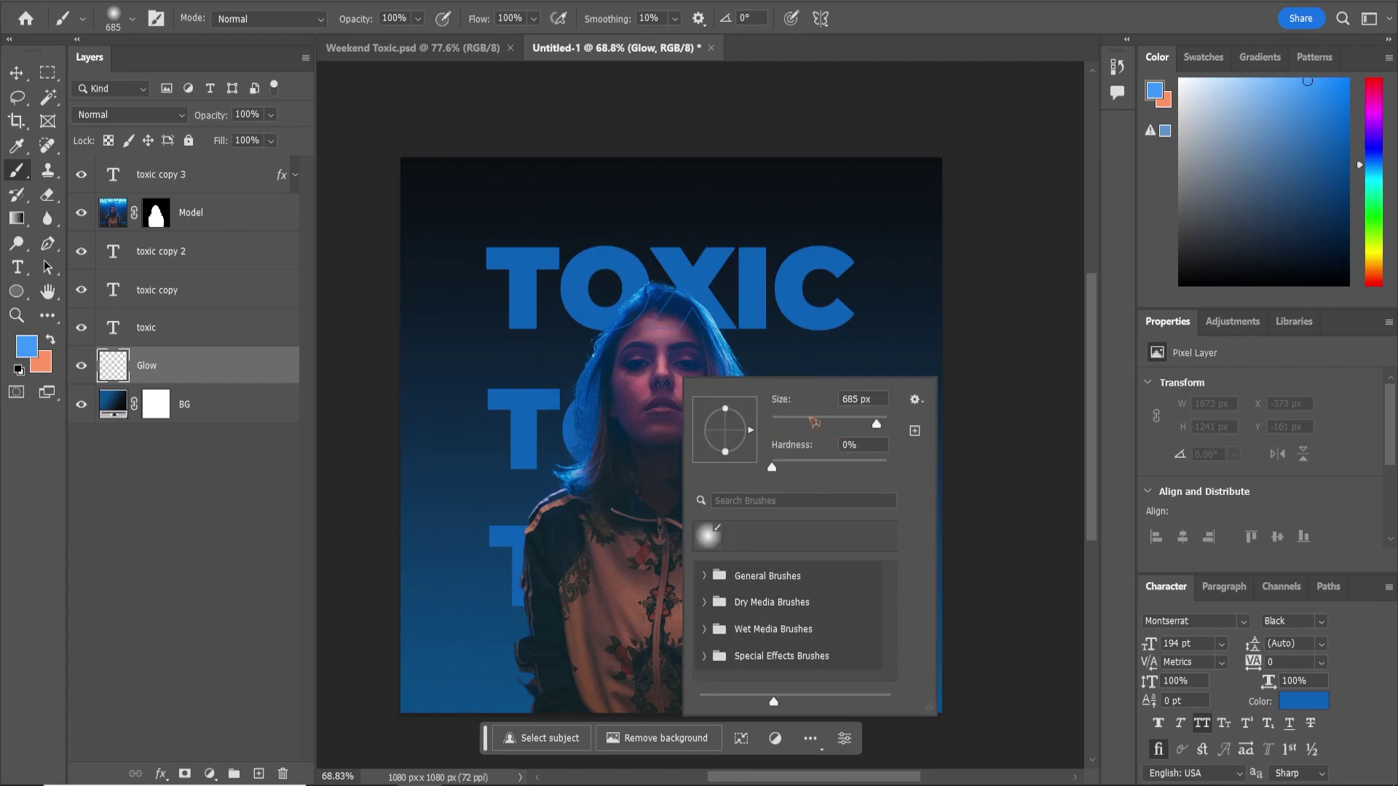
mouse_move(775, 469)
left_mouse_down()
mouse_move(813, 471)
mouse_move(758, 473)
left_mouse_up()
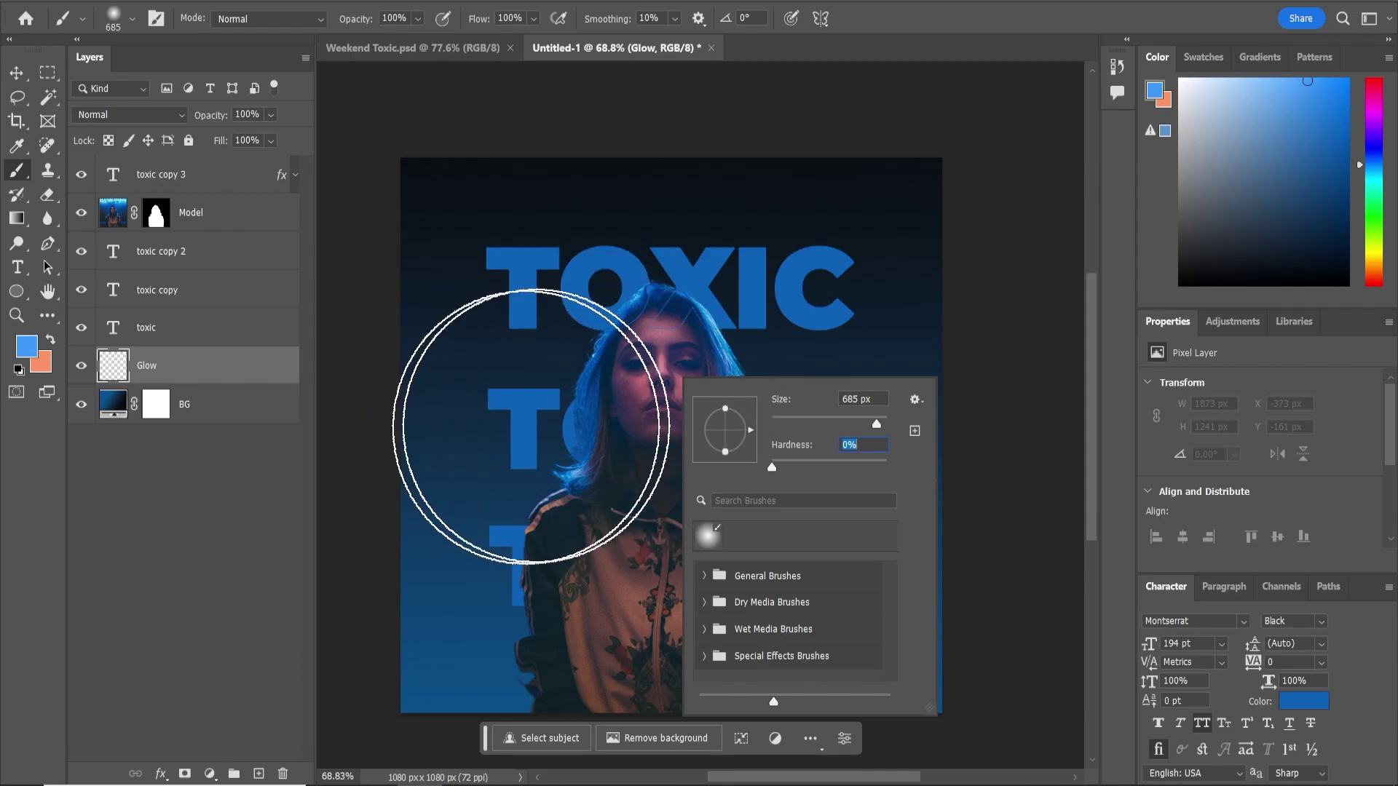
right_click(630, 384)
key("Return")
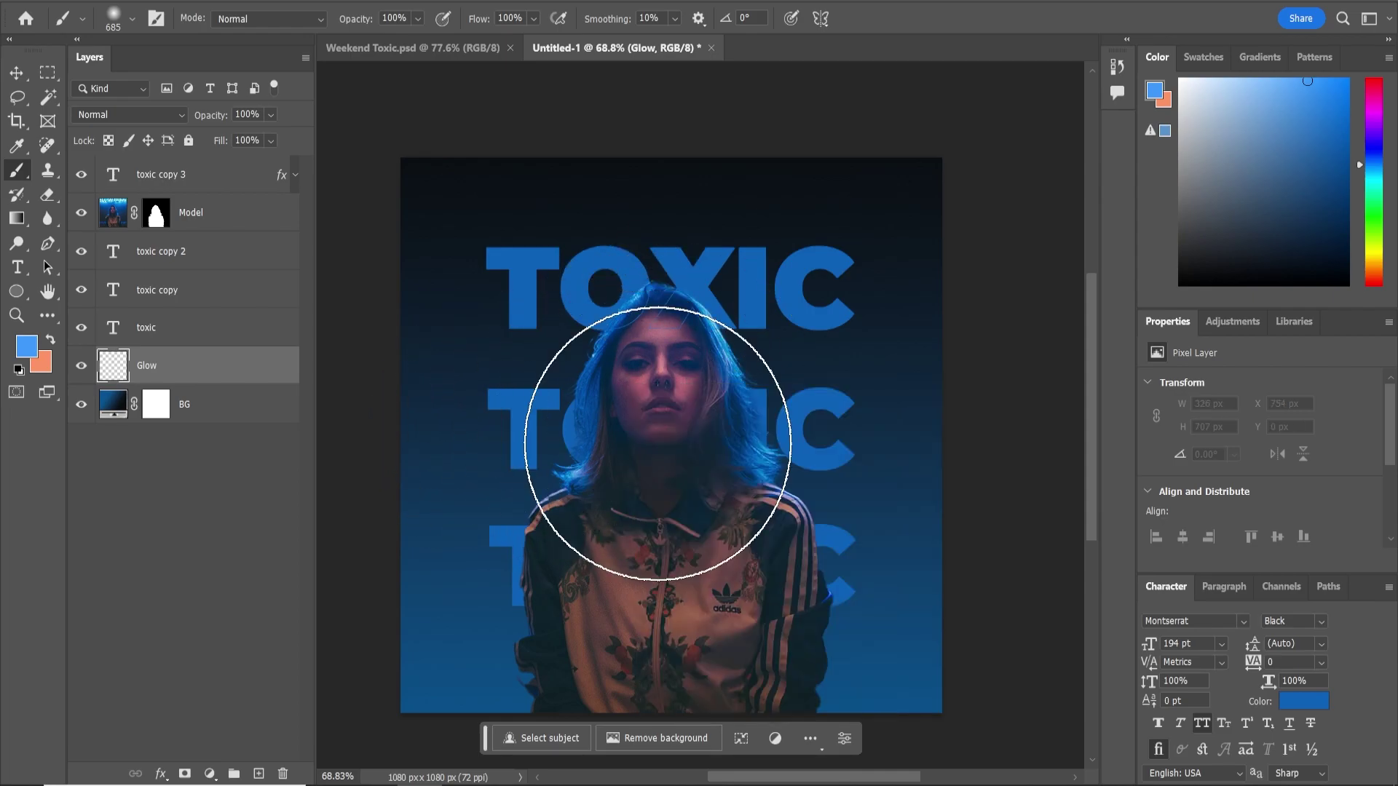
left_click(657, 442)
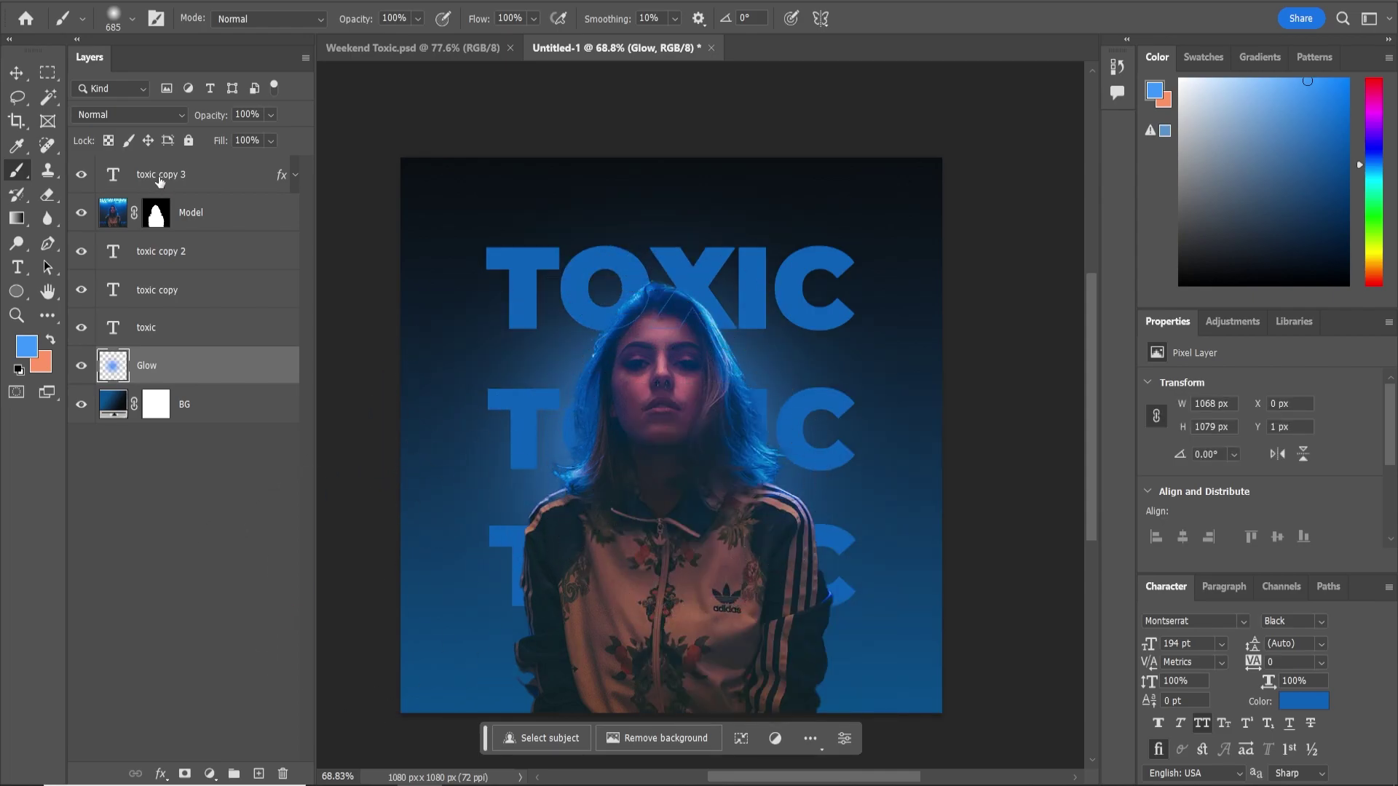
Change the Glow layer's blending mode so it brightens the backdrop
left_click(129, 120)
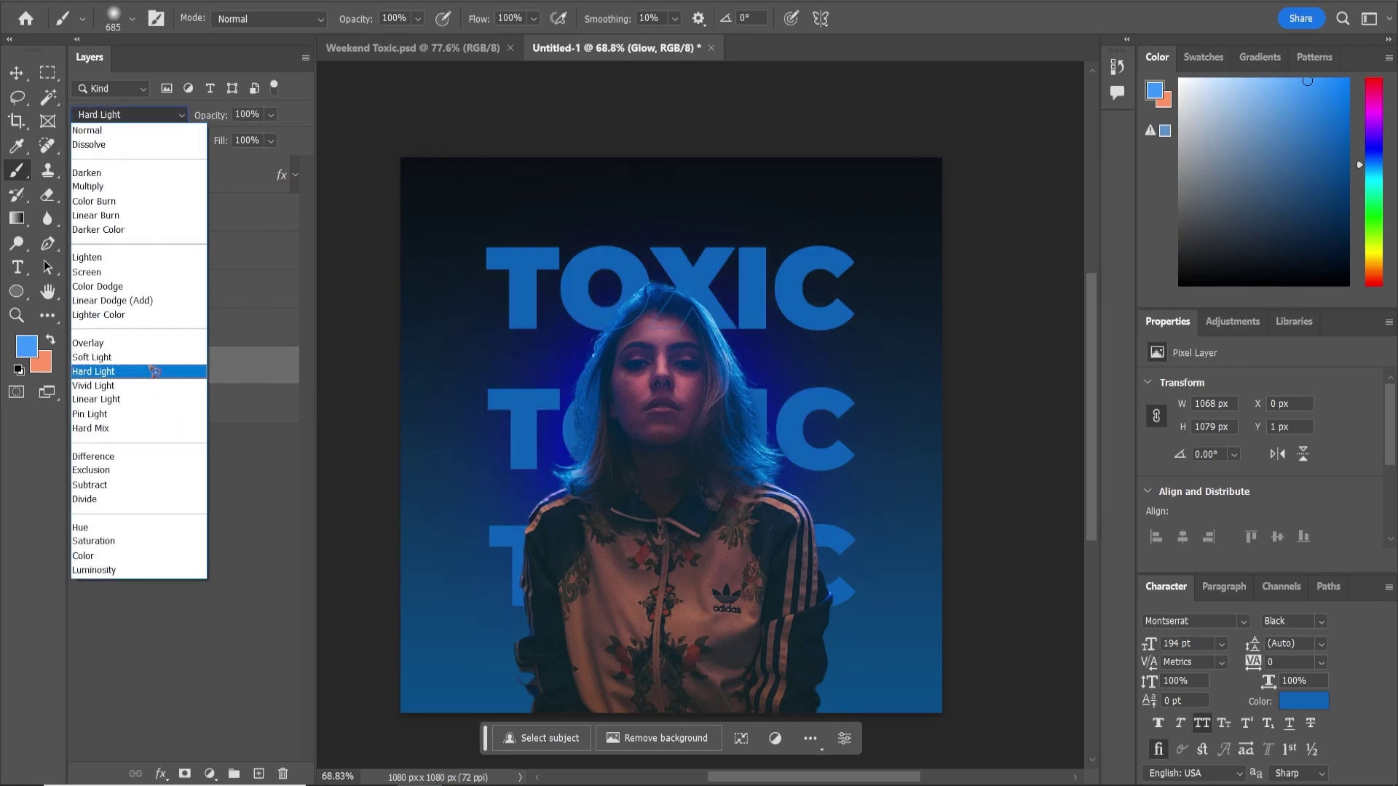
left_click(141, 273)
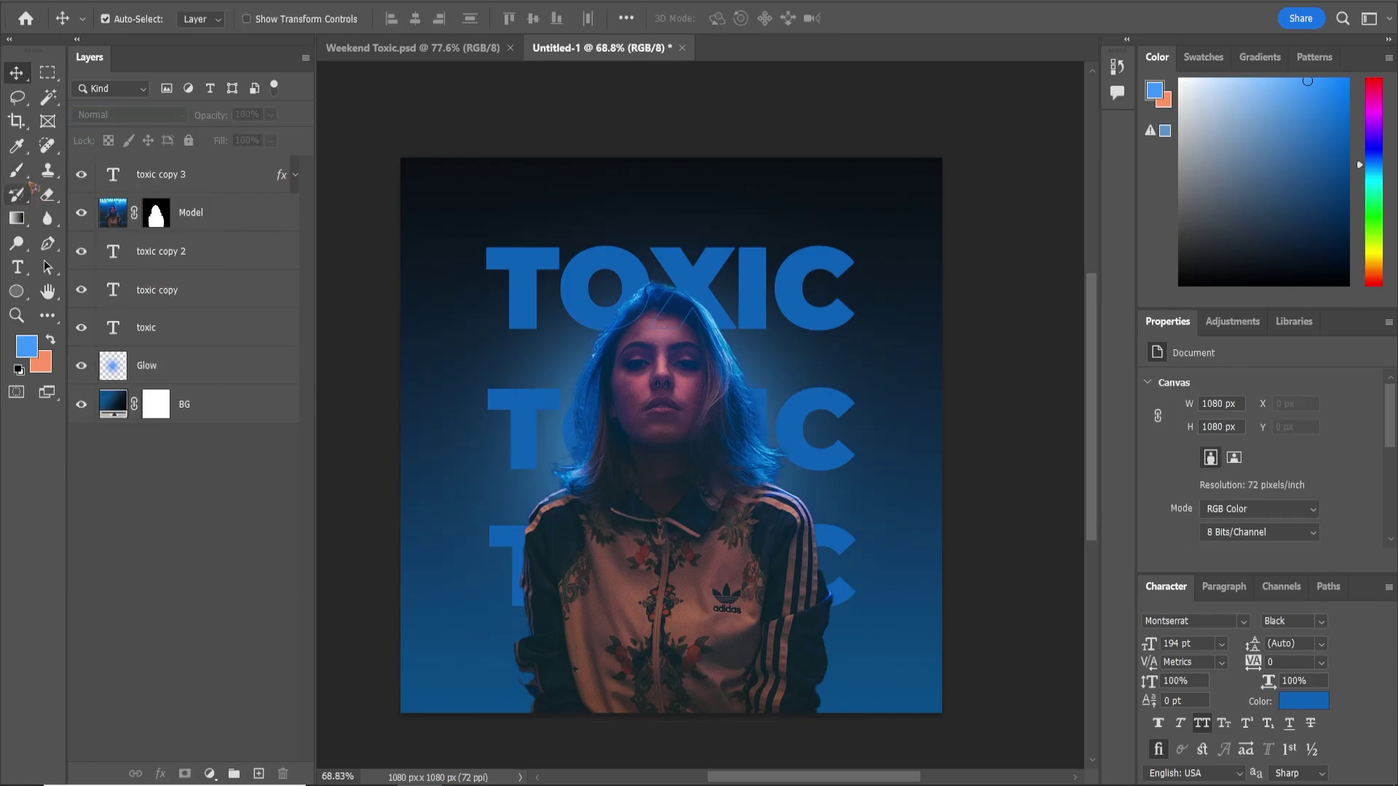
left_click(19, 295)
left_click(131, 293)
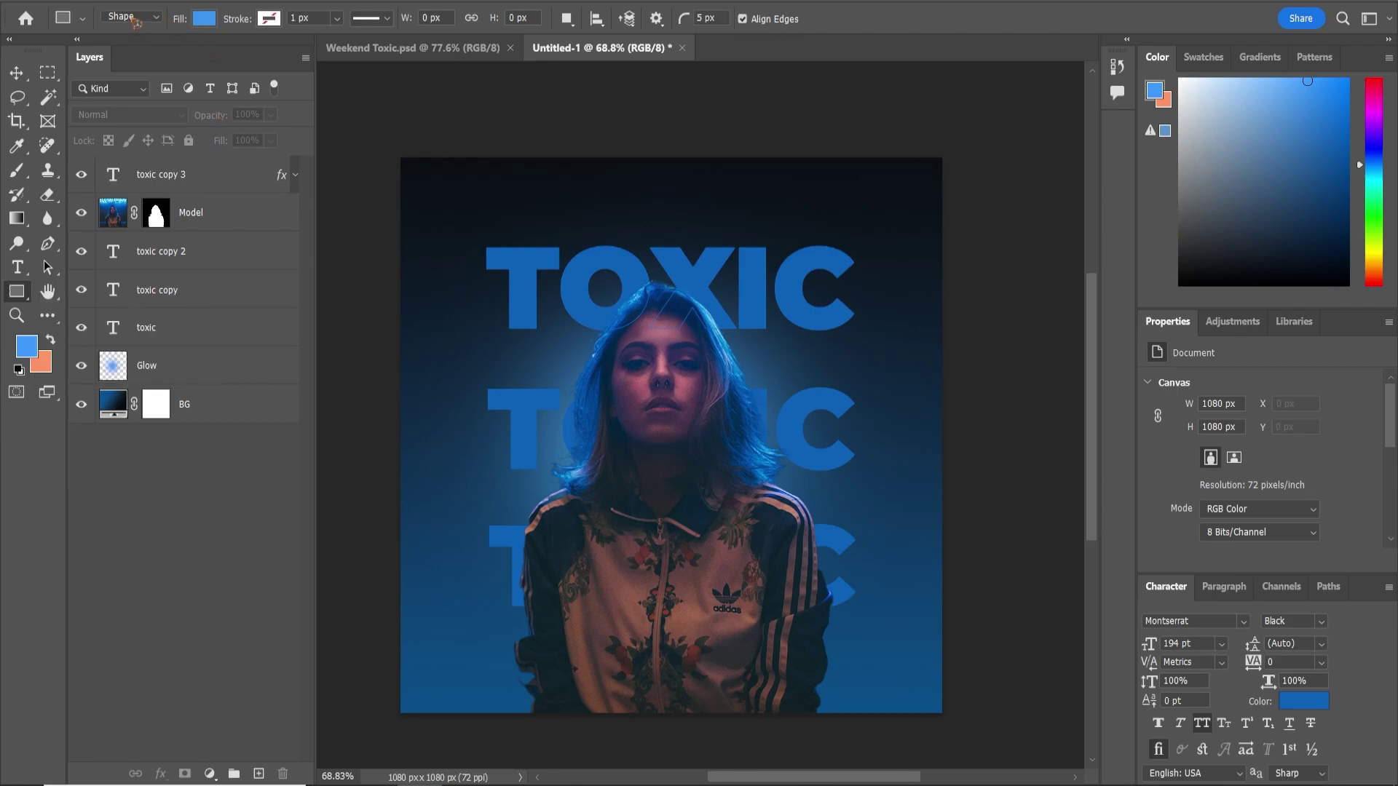
Draw an 817 px square frame with no fill and a white 1 px stroke around TOXIC
left_click(204, 21)
left_click(106, 55)
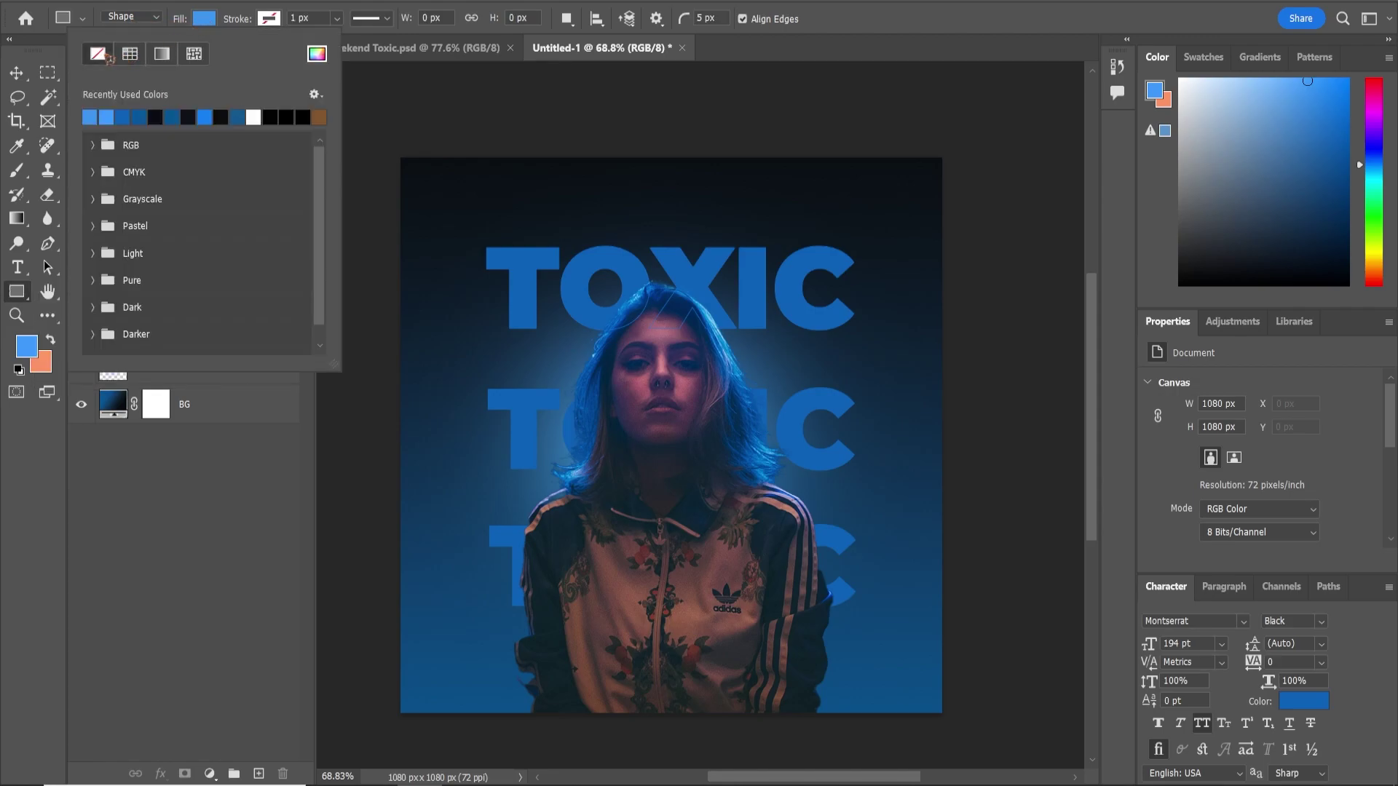
left_click(276, 19)
left_click(380, 59)
left_click_drag(869, 405, 816, 322)
left_click(1231, 315)
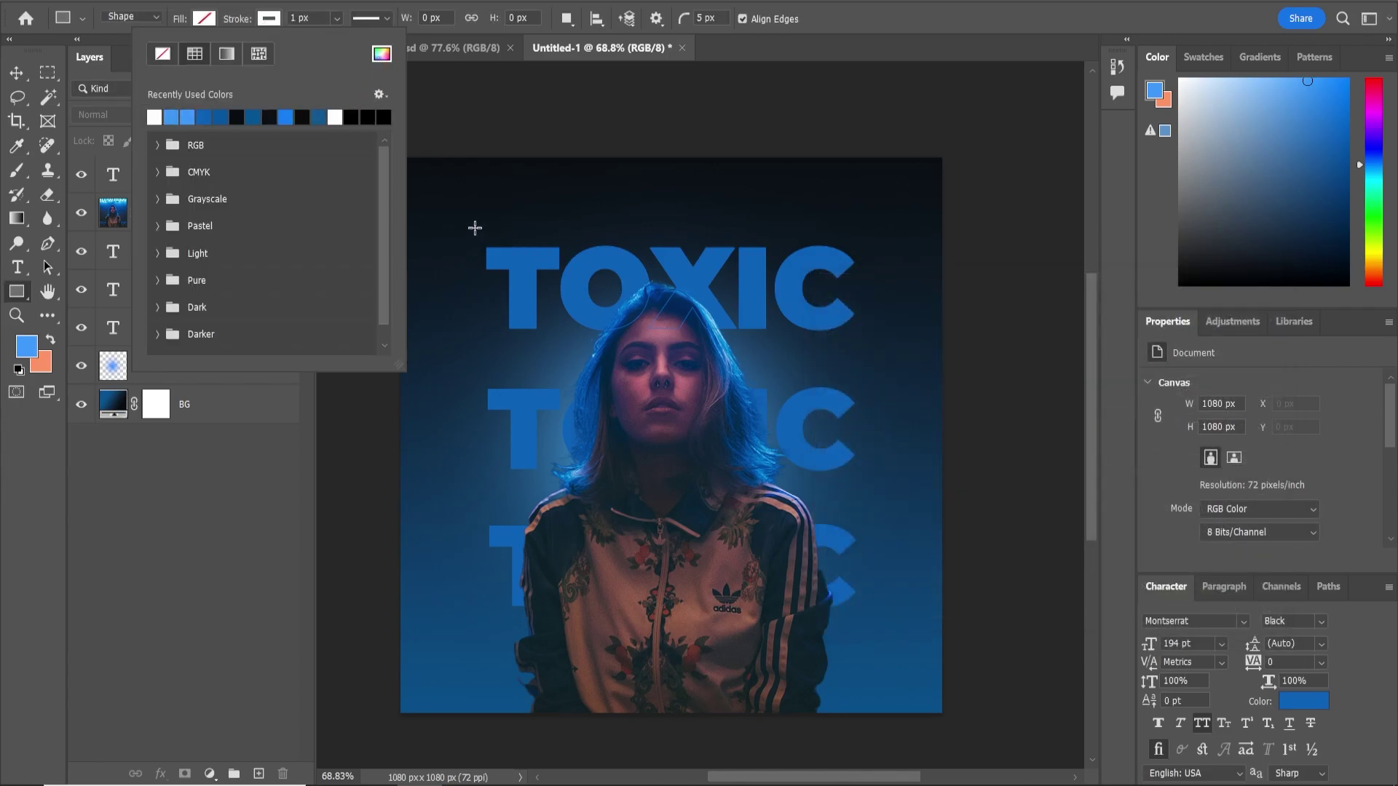
left_click_drag(476, 226, 881, 644)
key("v")
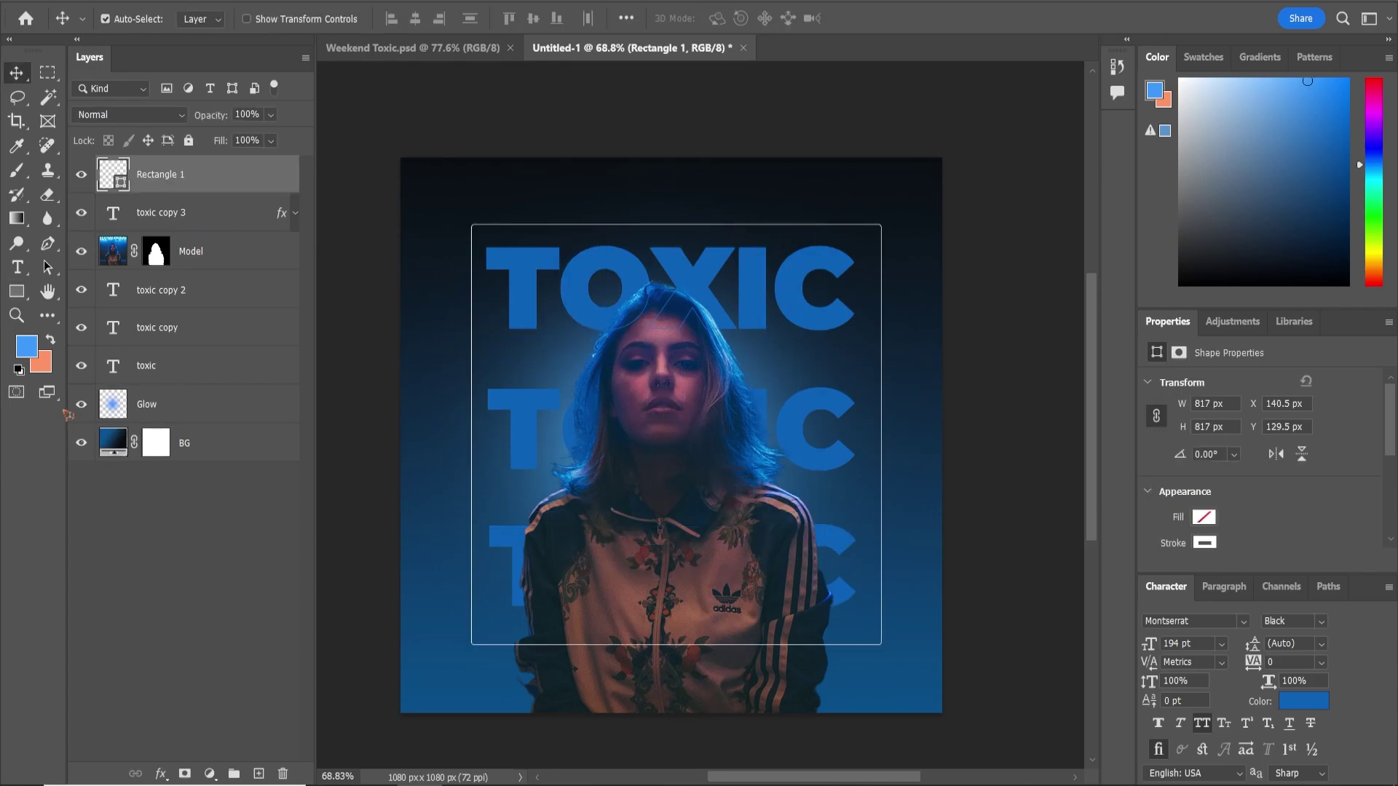
left_click(20, 270)
Type WEEKEND above the square frame, centre it, and colour it white
left_click(589, 188)
type("weekend")
left_click(16, 73)
left_click_drag(1148, 644, 1014, 624)
left_click_drag(641, 176, 722, 196)
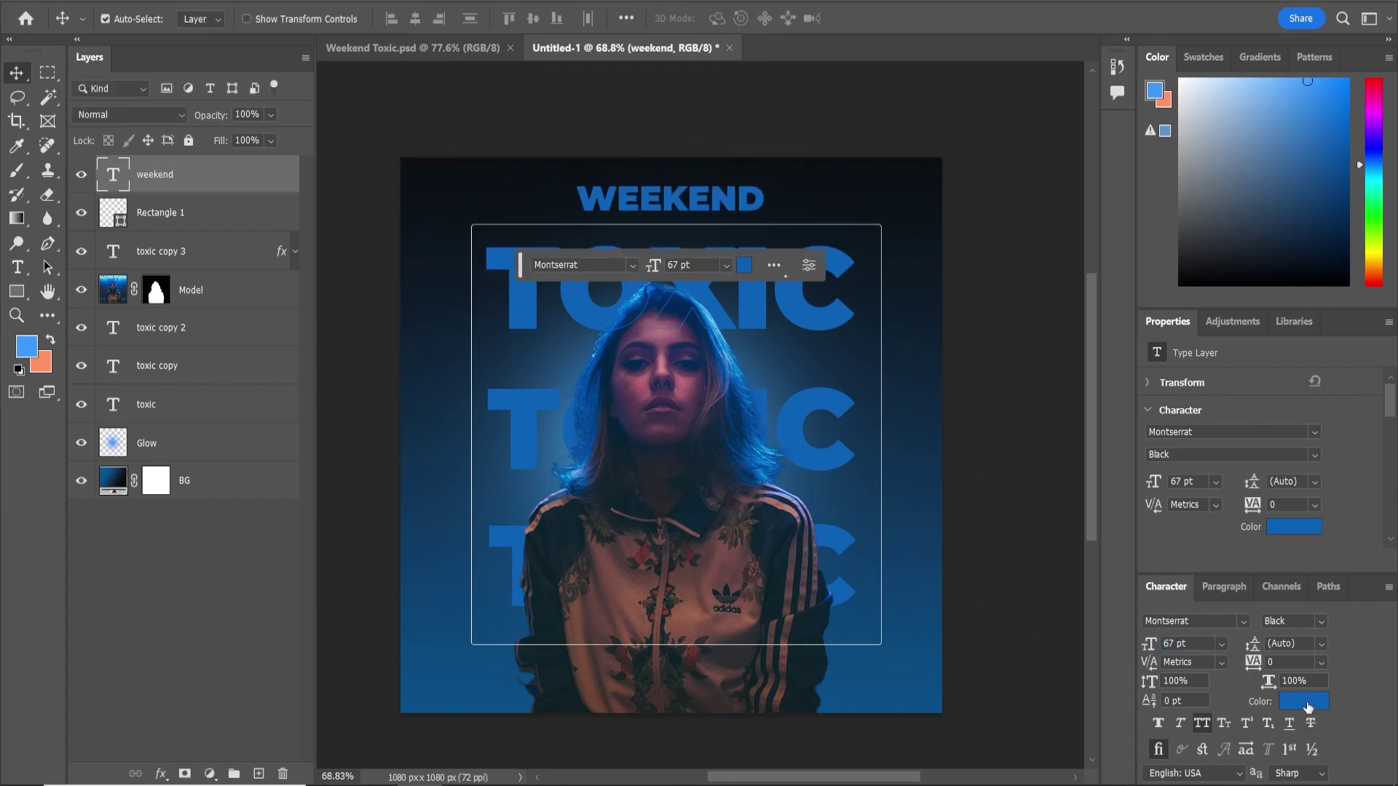
left_click(1308, 707)
left_click_drag(918, 387, 700, 259)
left_click(1223, 320)
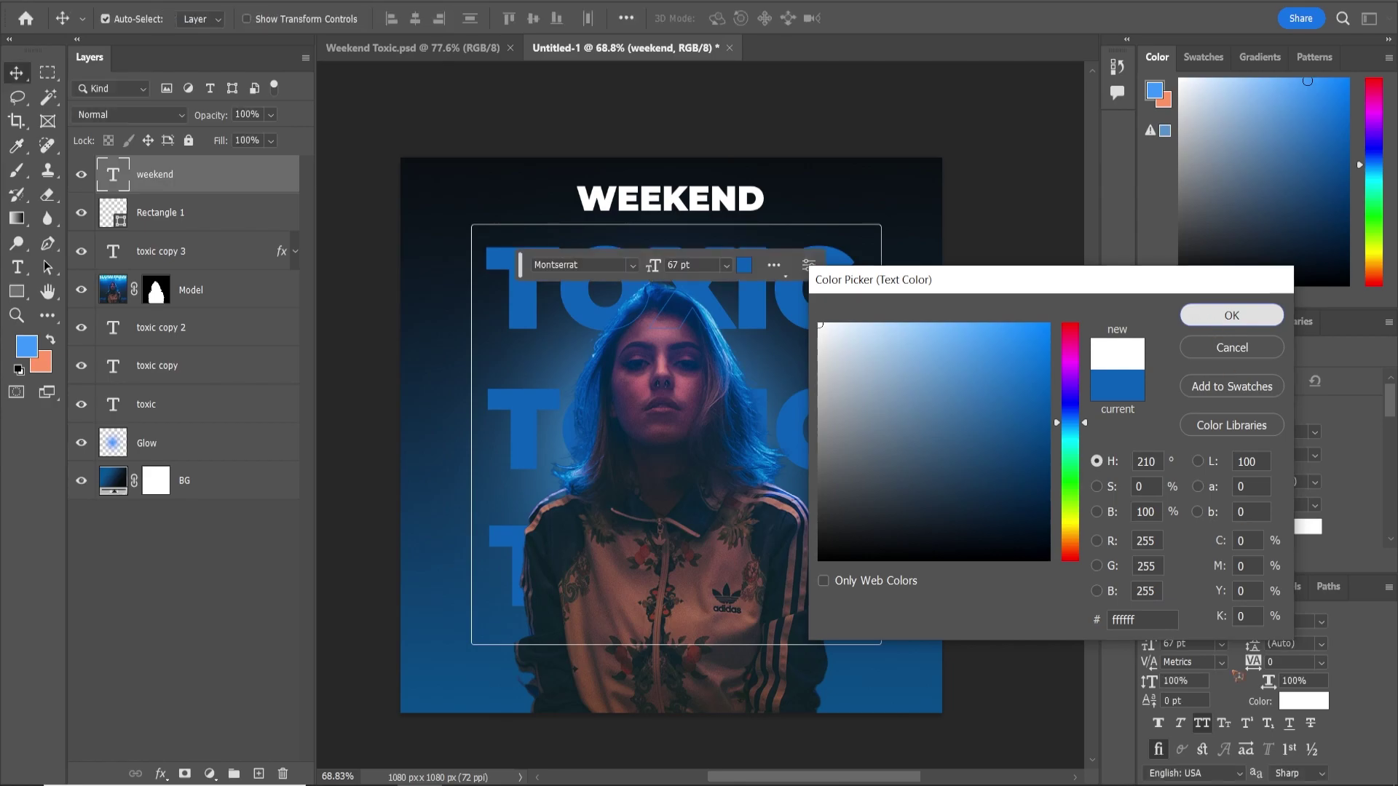
Set WEEKEND in the false font at 79 pt, recentre it, and duplicate it rightward
left_click(1203, 621)
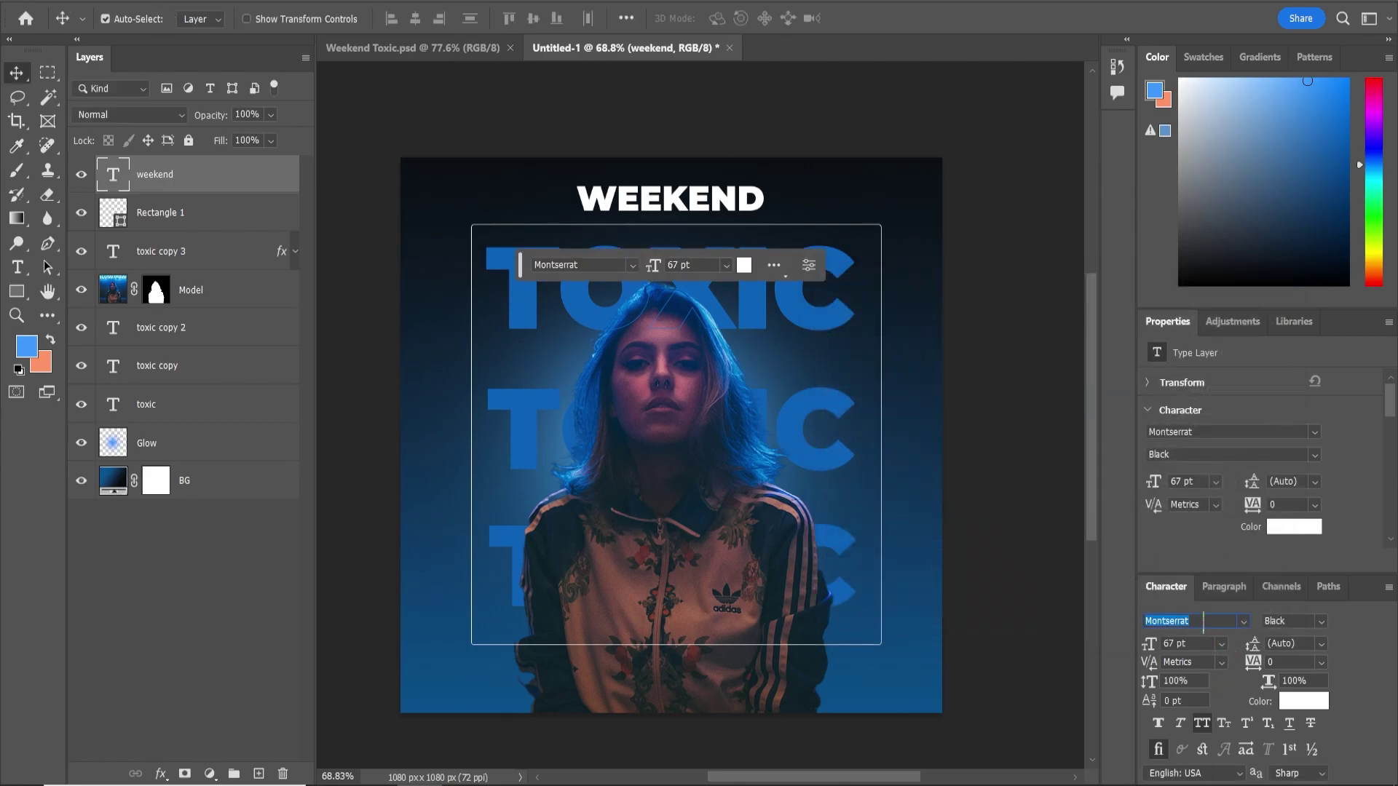
type("false")
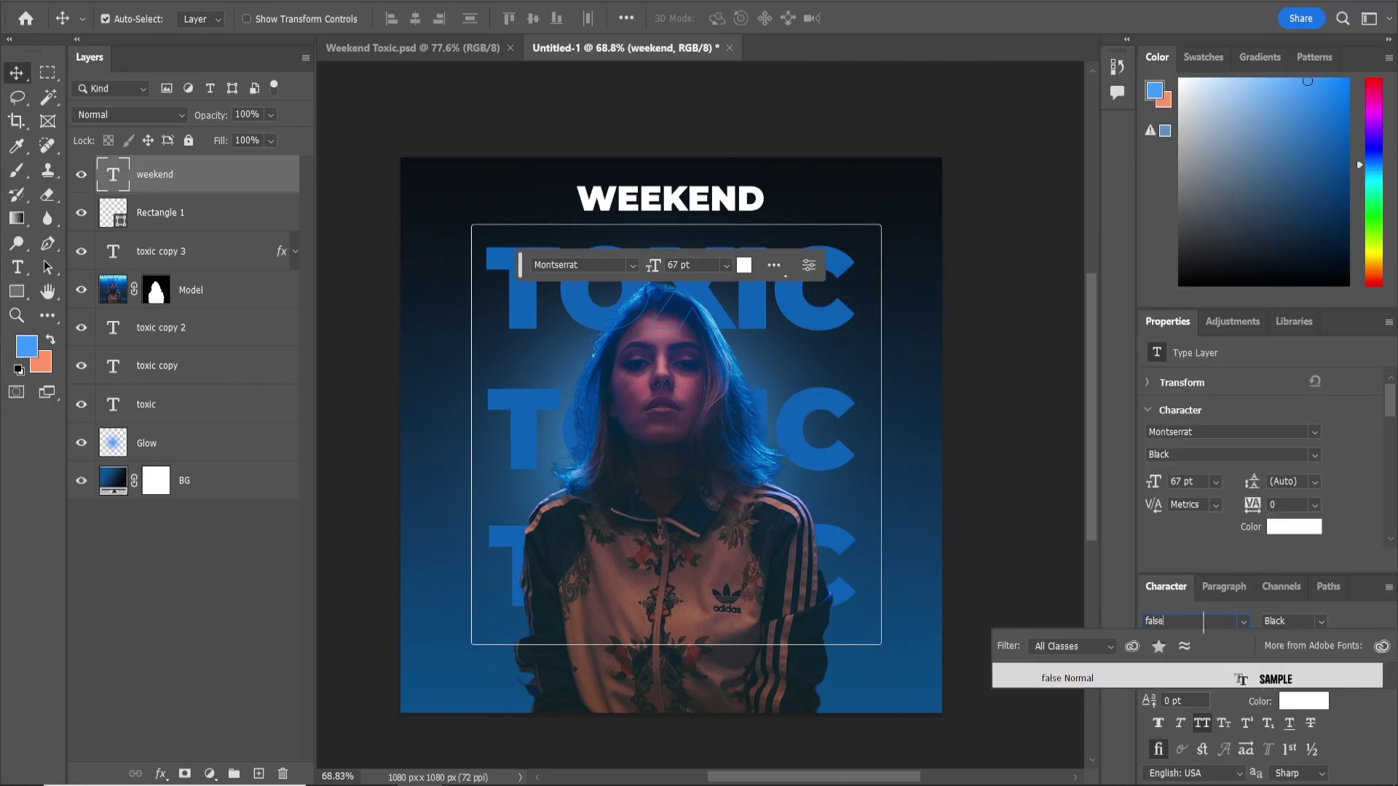
left_click(1073, 677)
left_click_drag(680, 199, 677, 199)
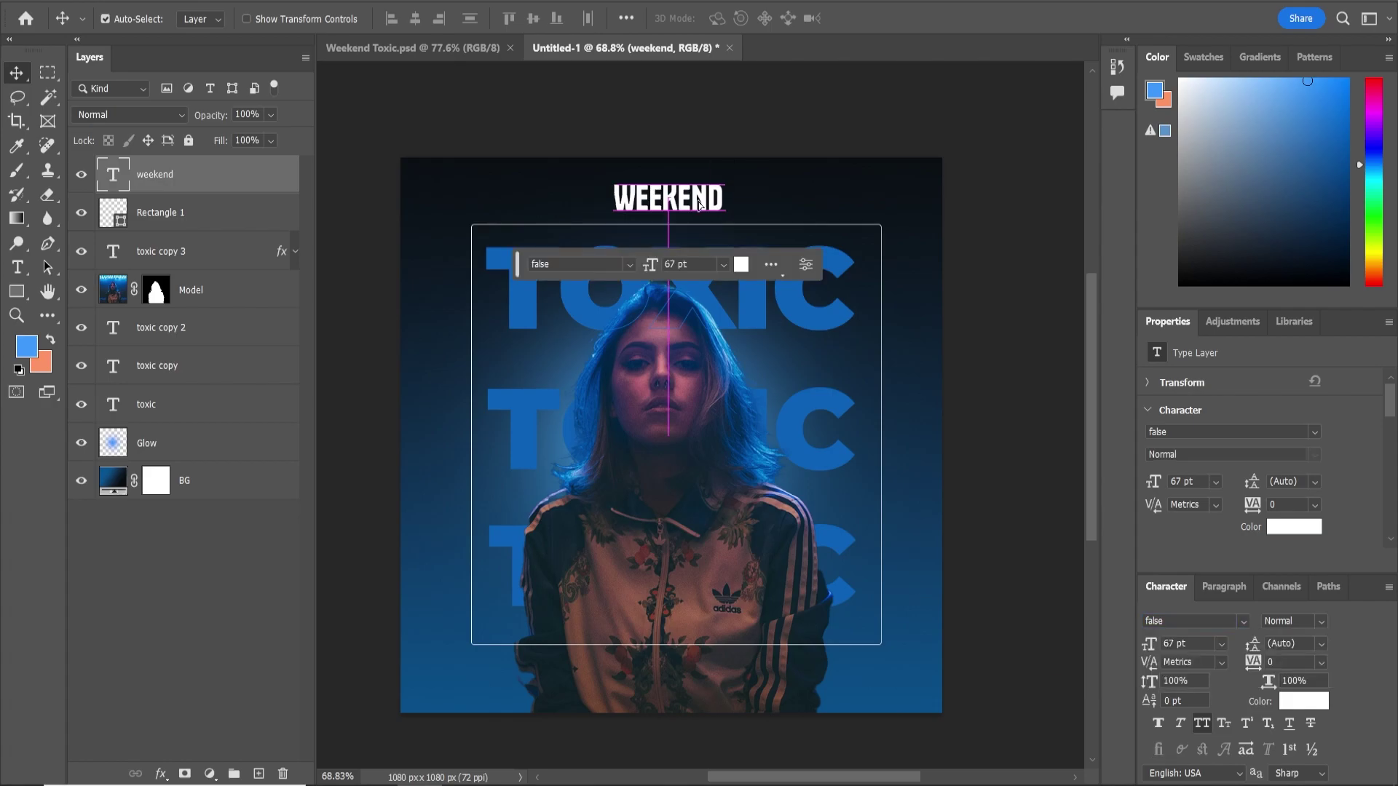
left_click_drag(1149, 645, 1157, 646)
left_click_drag(703, 195, 704, 196)
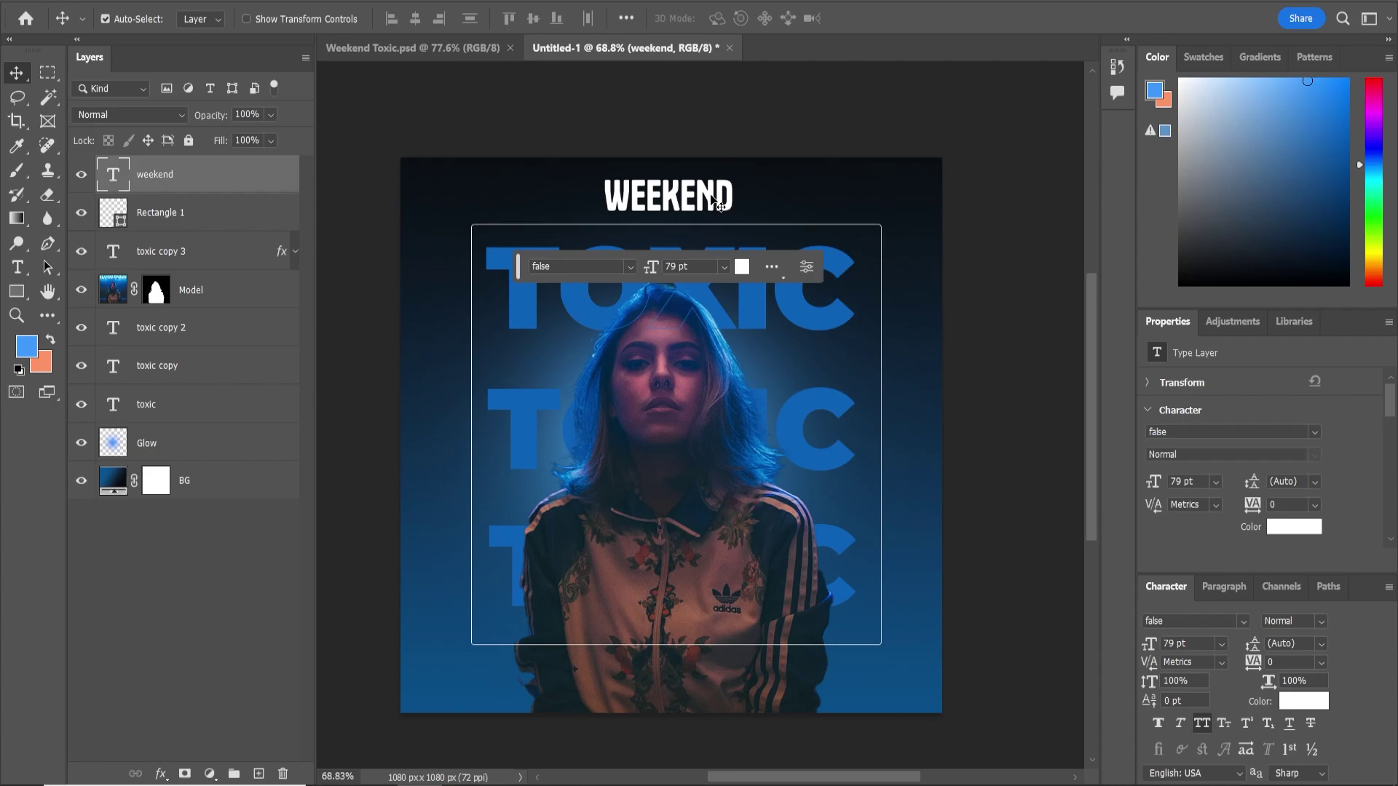
left_click_drag(709, 198, 859, 198)
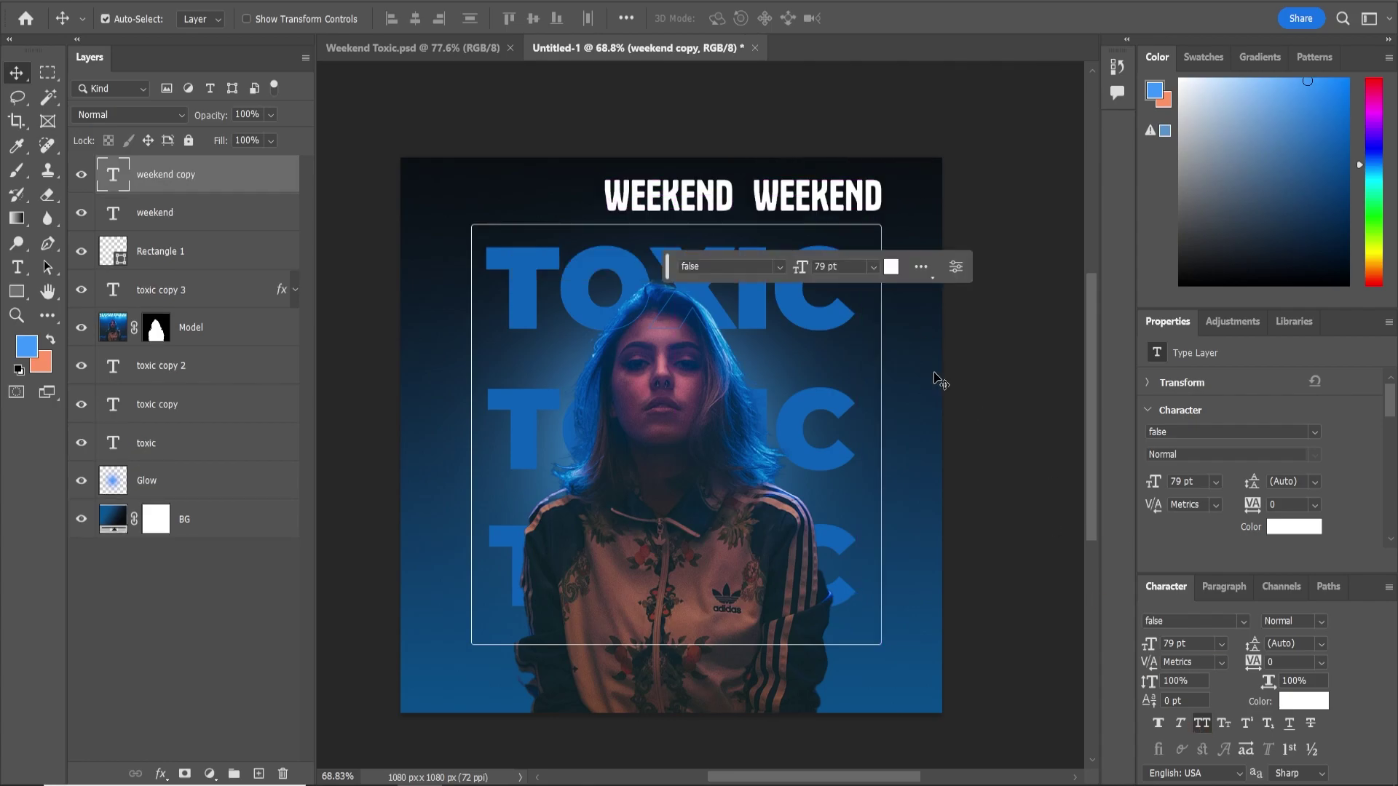
Retype the WEEKEND duplicate as 9PM at 40 pt and move it to the top right
double_click(114, 175)
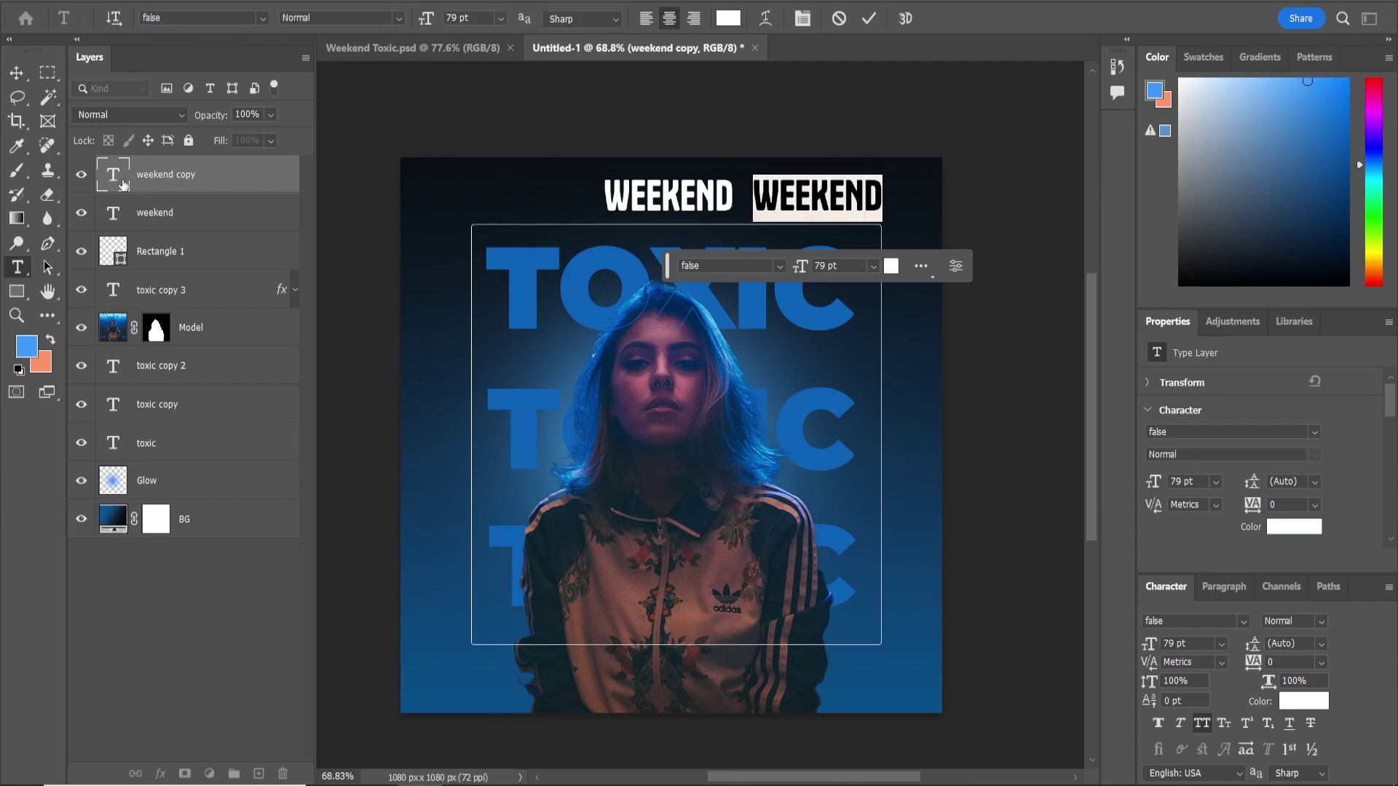
type("9PM")
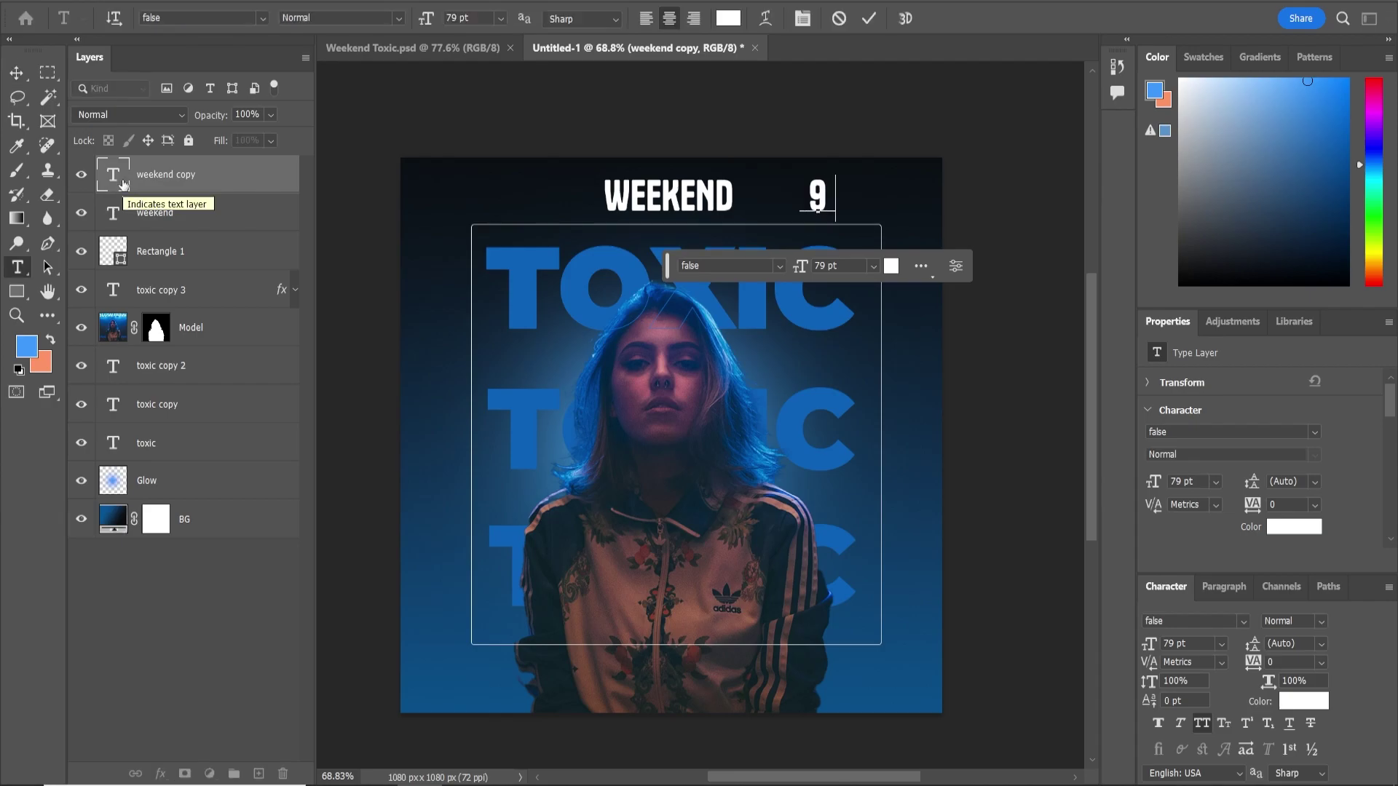
left_click(17, 74)
left_click(1194, 643)
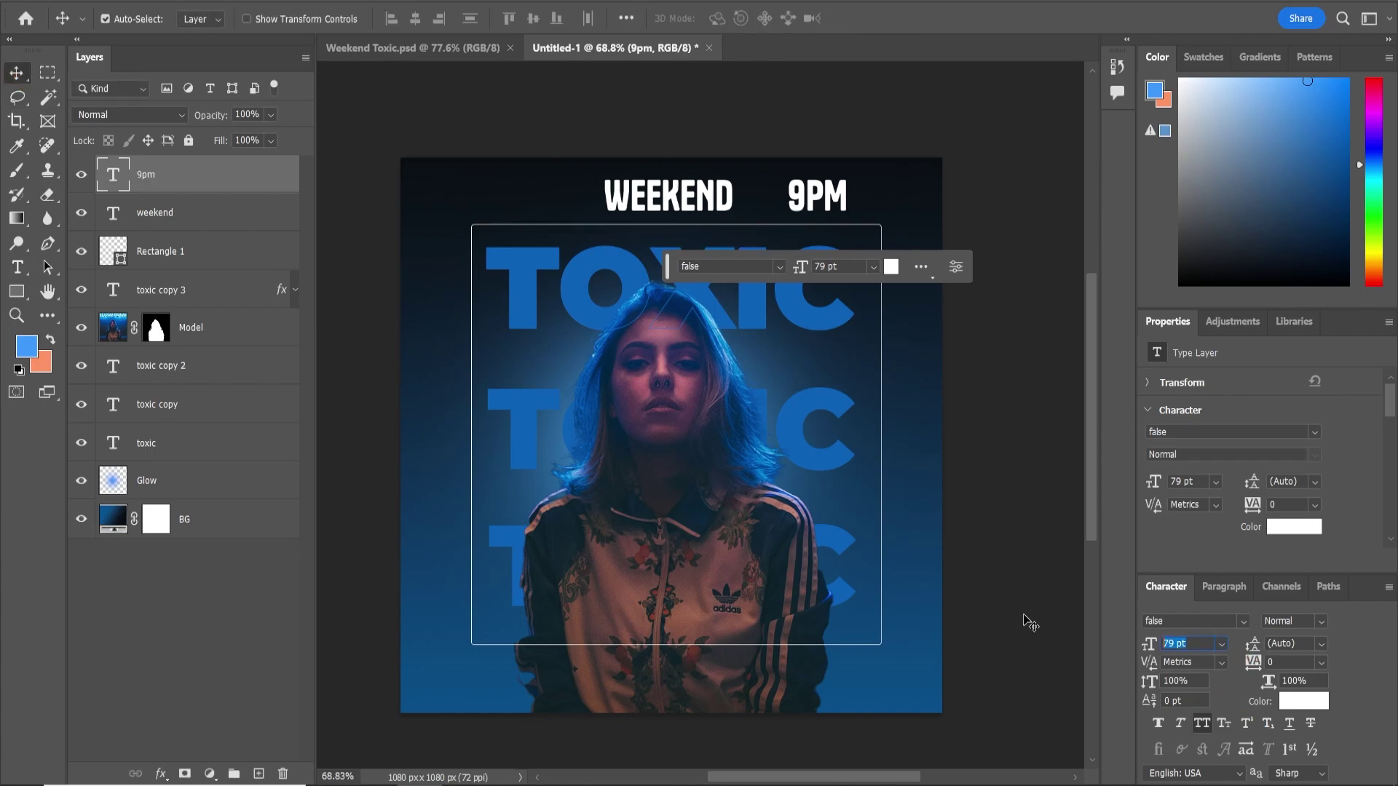
key("shift+Up")
left_click_drag(818, 203, 855, 196)
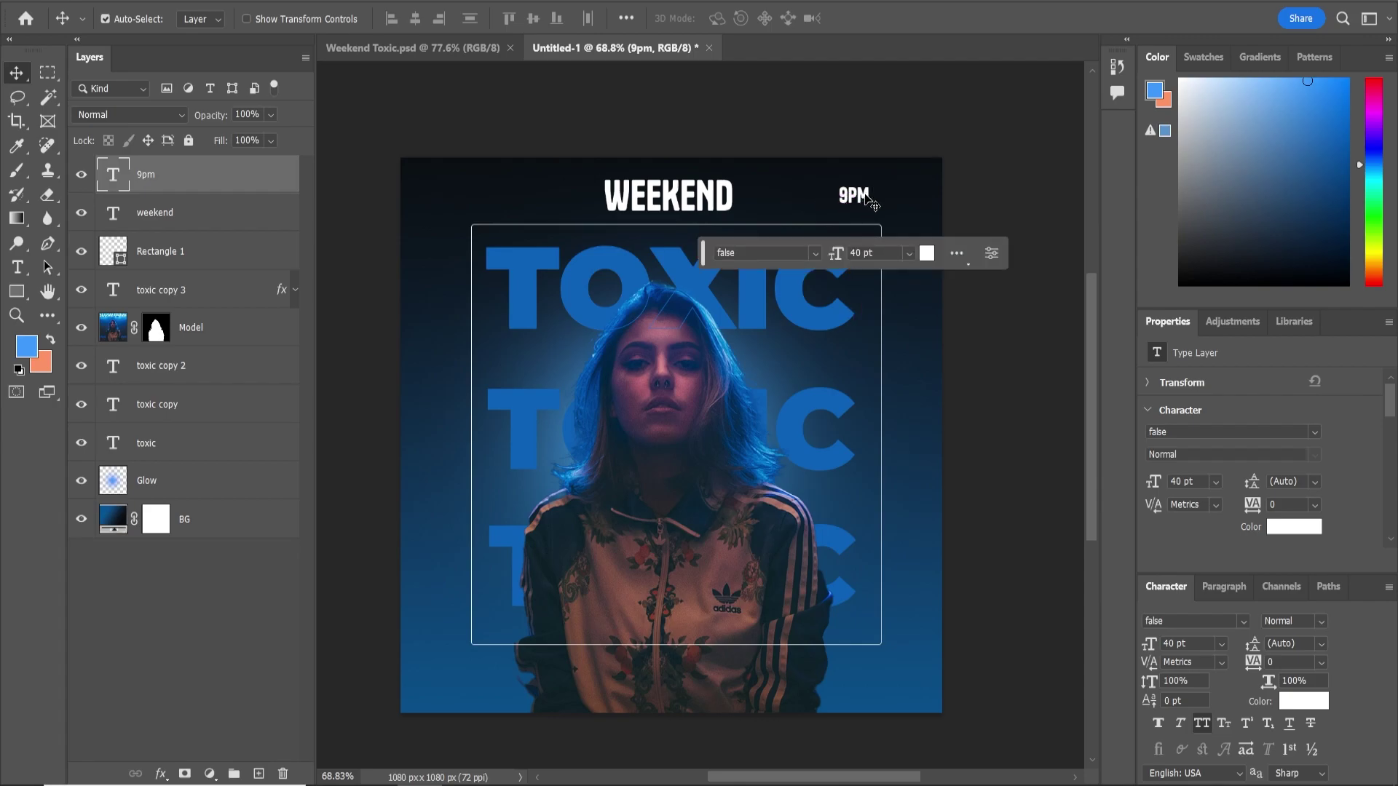
Copy 9PM to the top left as 9 JULY, and copy WEEKEND down near the bottom
left_click_drag(866, 198, 512, 192)
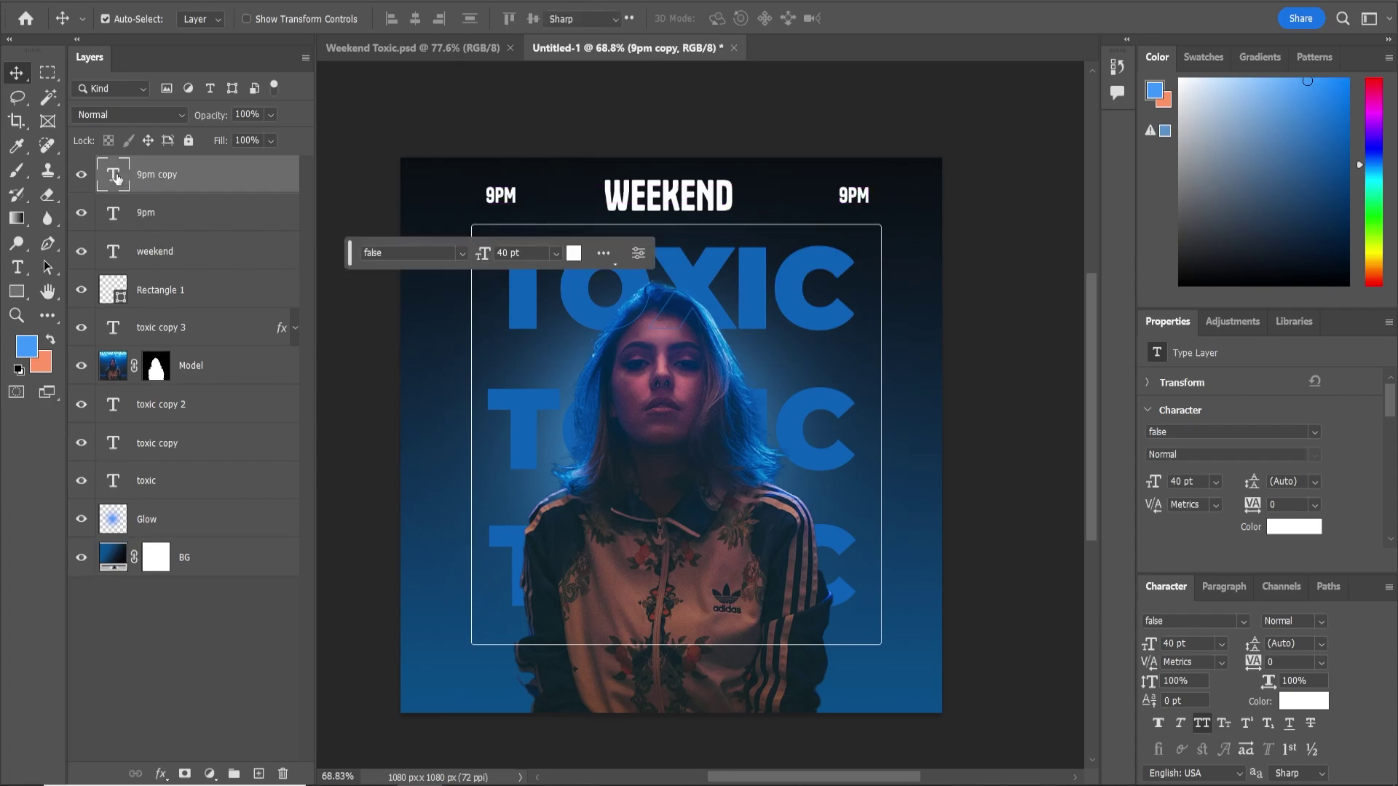
double_click(117, 177)
type("9")
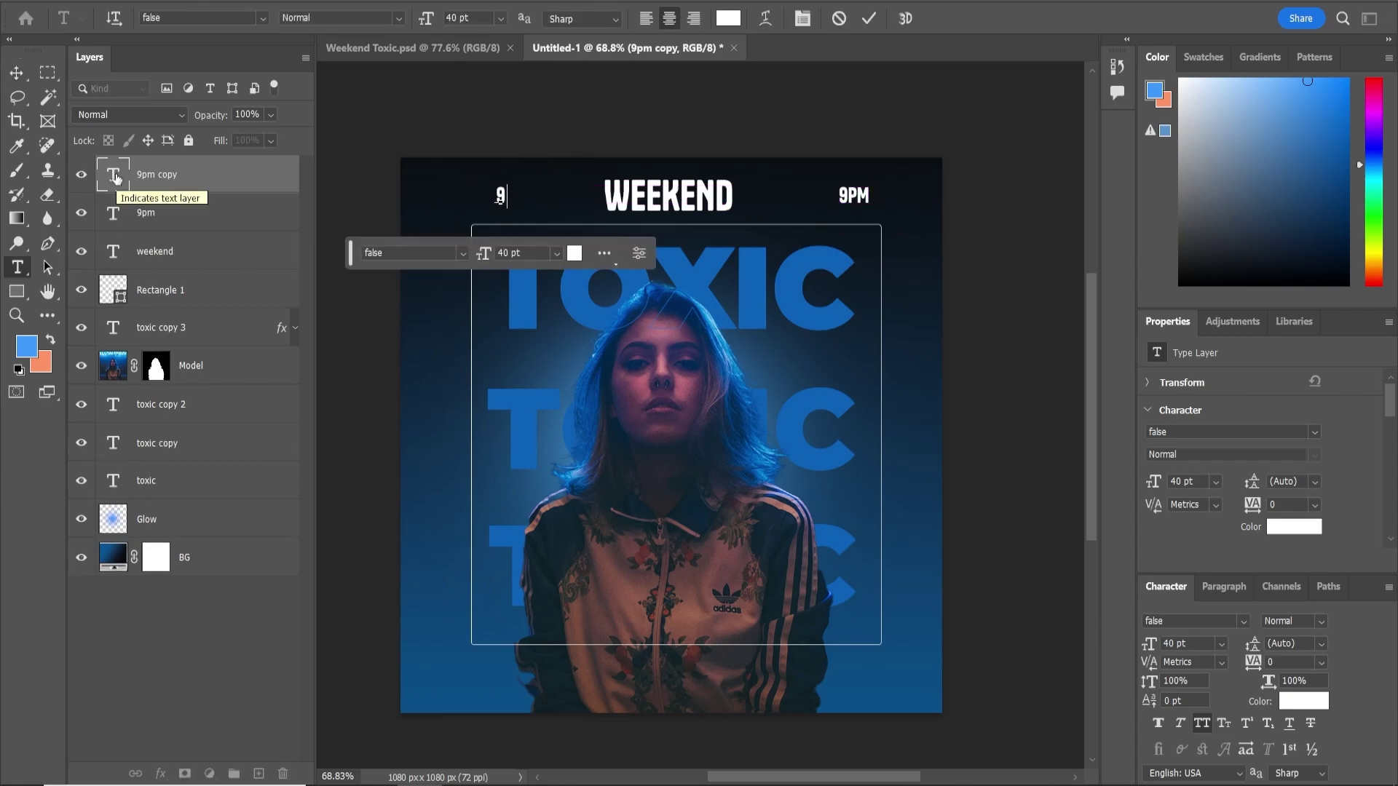
type(" JULy")
left_click(17, 74)
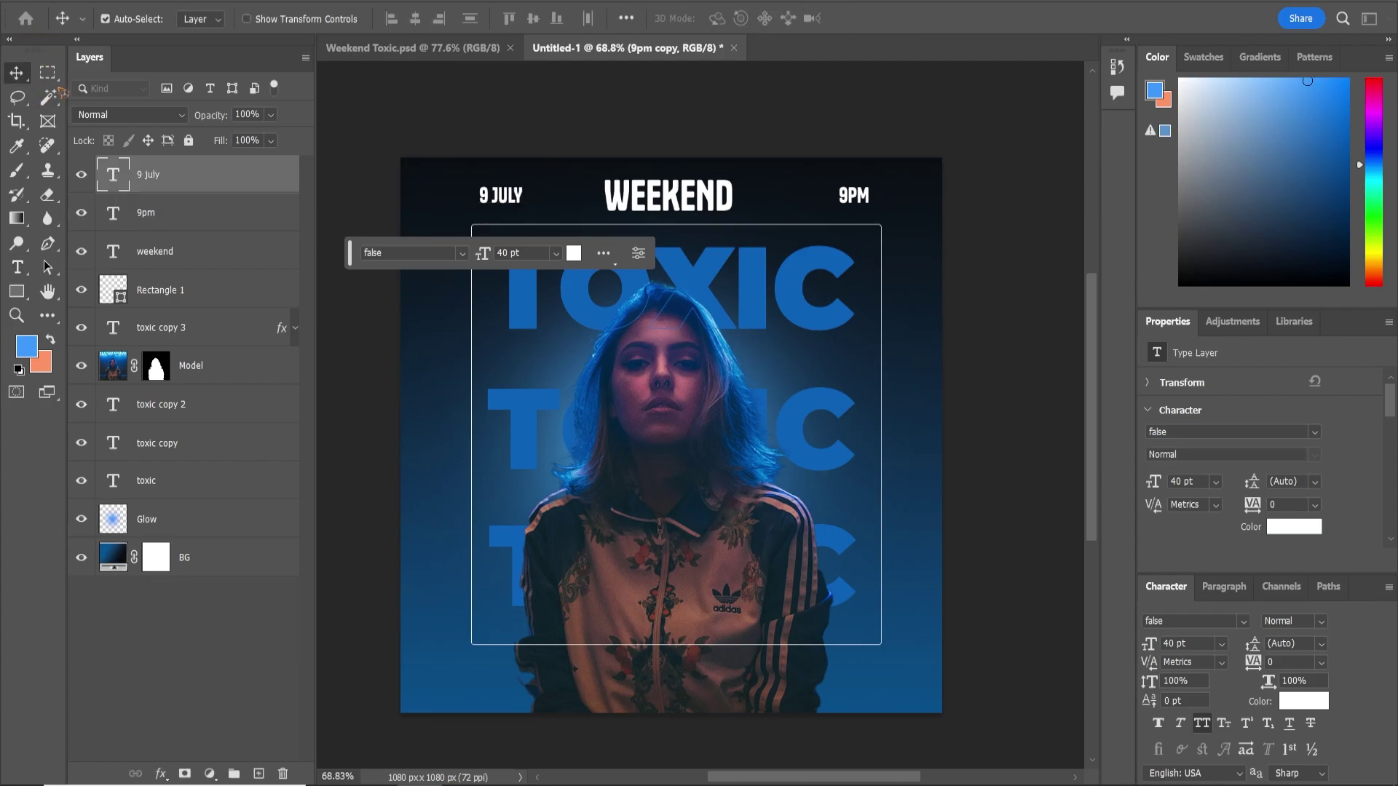
left_click(673, 205)
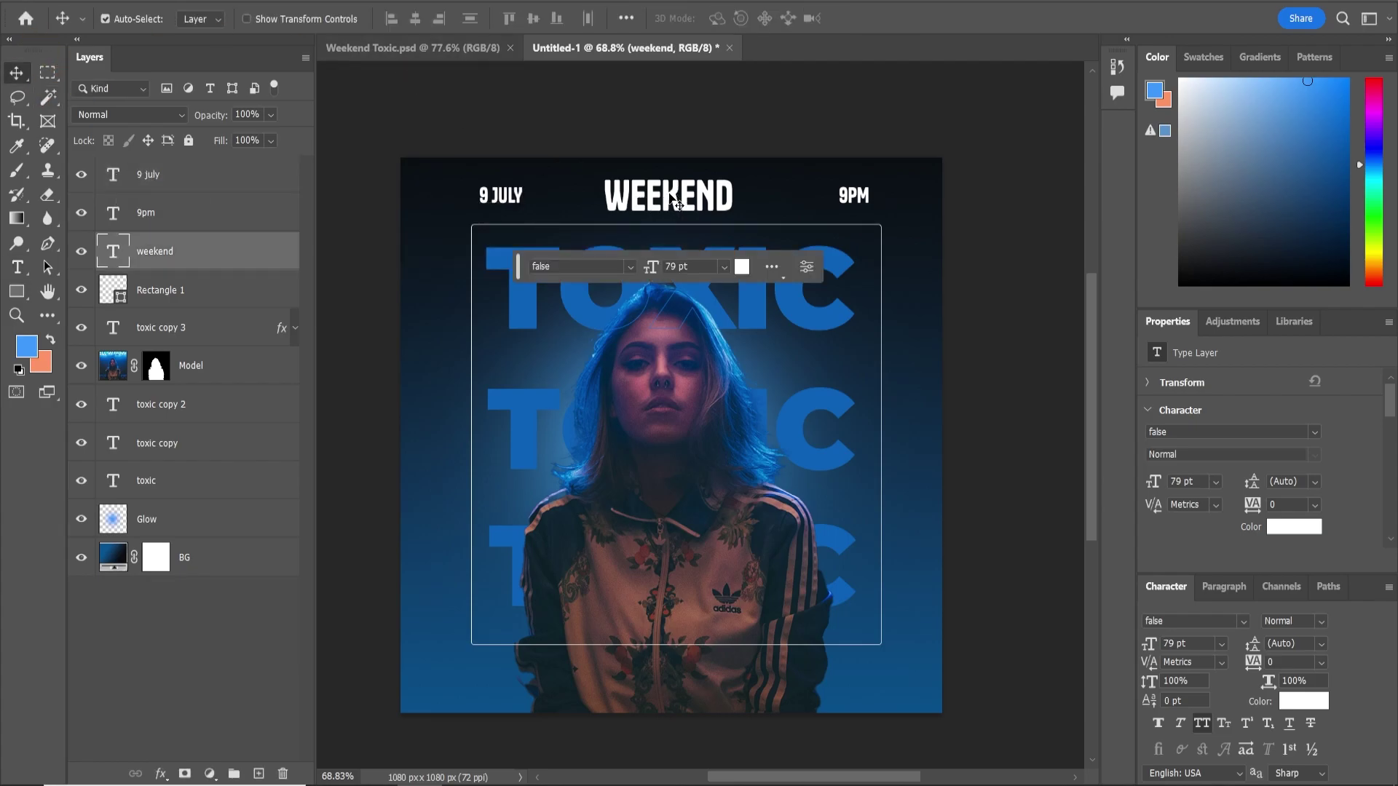
left_click_drag(672, 192, 697, 616)
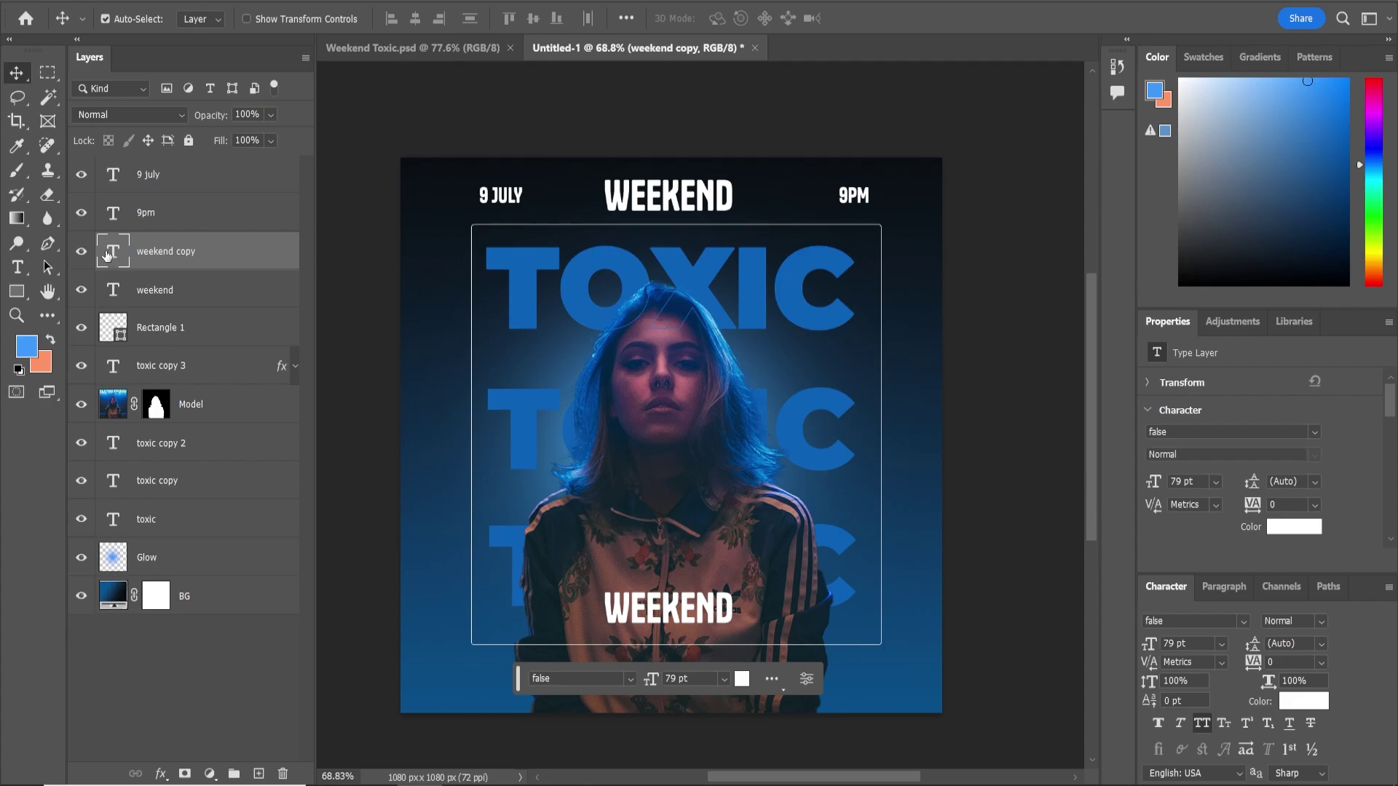
Retype the bottom copy as MUSIC BY / DJ XJAZZ on two lines and move it up
double_click(107, 253)
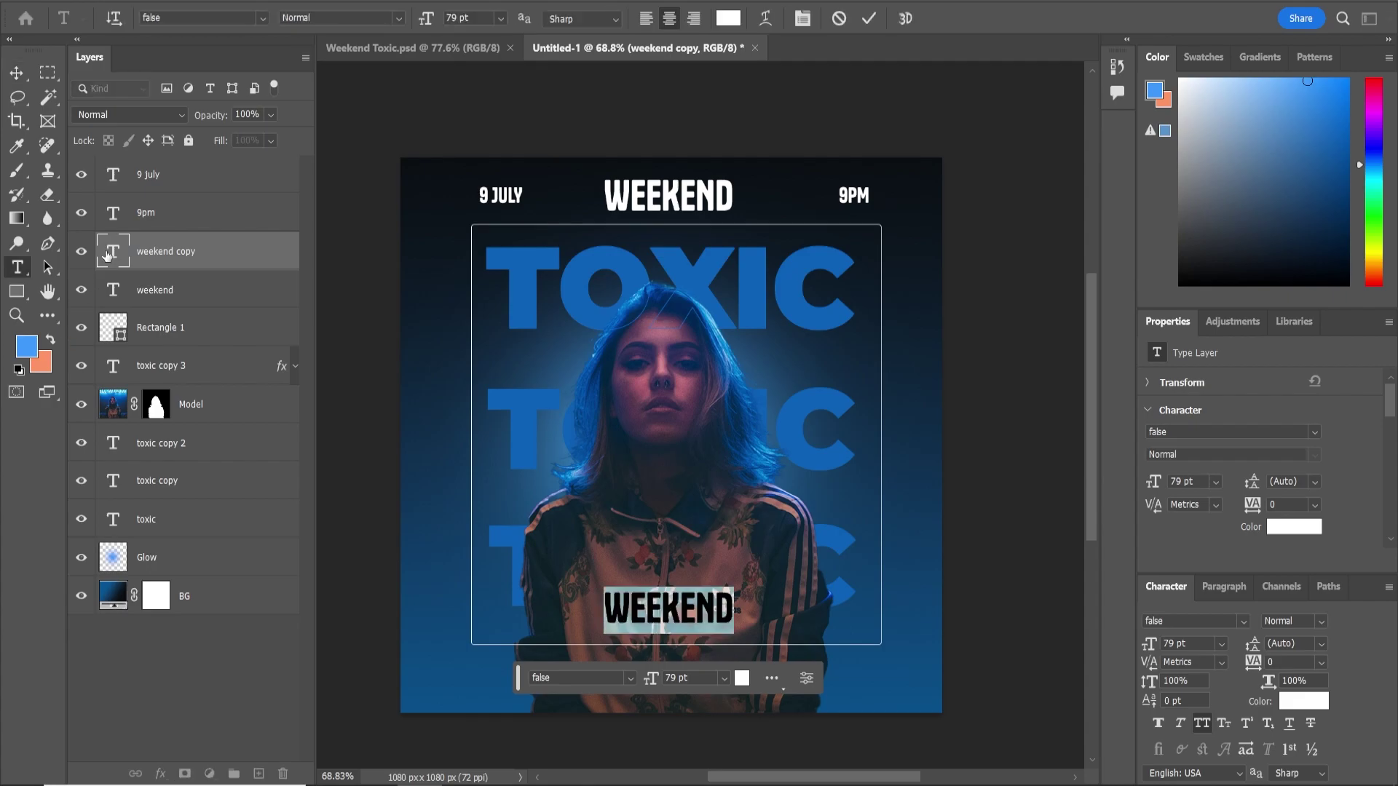
type("music by")
key("Return")
type("dj xjazz")
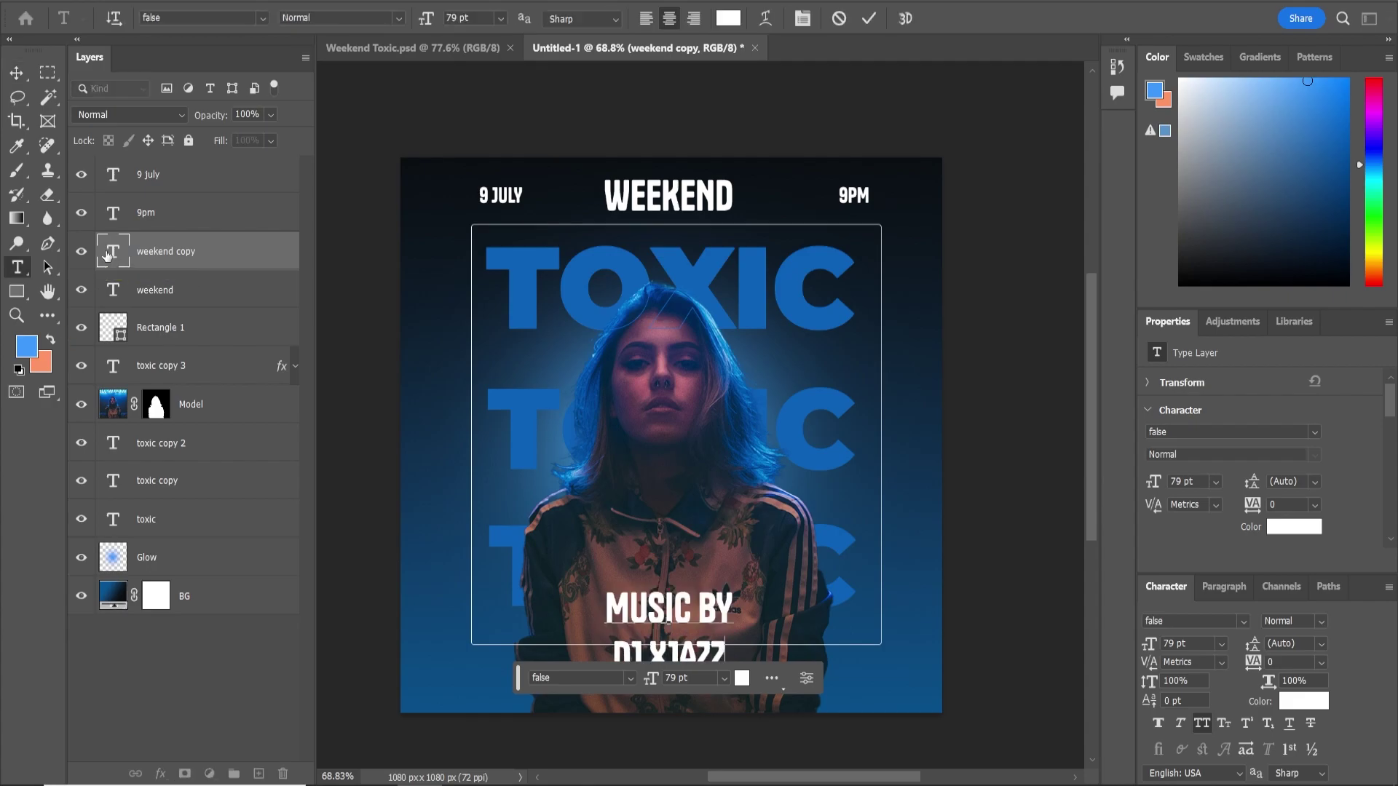
left_click(17, 73)
mouse_move(706, 608)
left_mouse_down()
mouse_move(706, 569)
mouse_move(710, 581)
left_mouse_up()
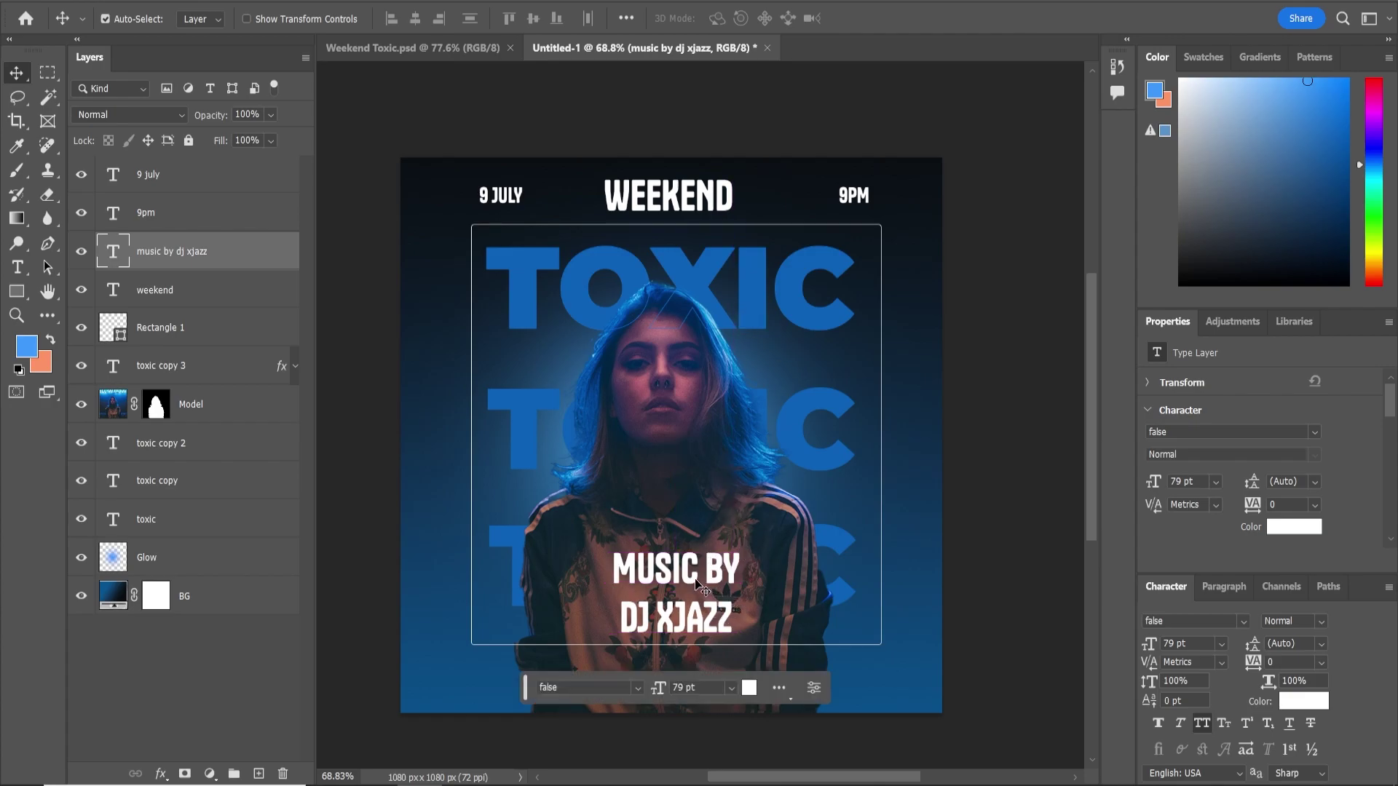
Make MUSIC BY 38 pt with 260 tracking and widen the credit's line spacing
double_click(113, 251)
left_click_drag(616, 572, 764, 576)
left_click_drag(1158, 644, 1117, 650)
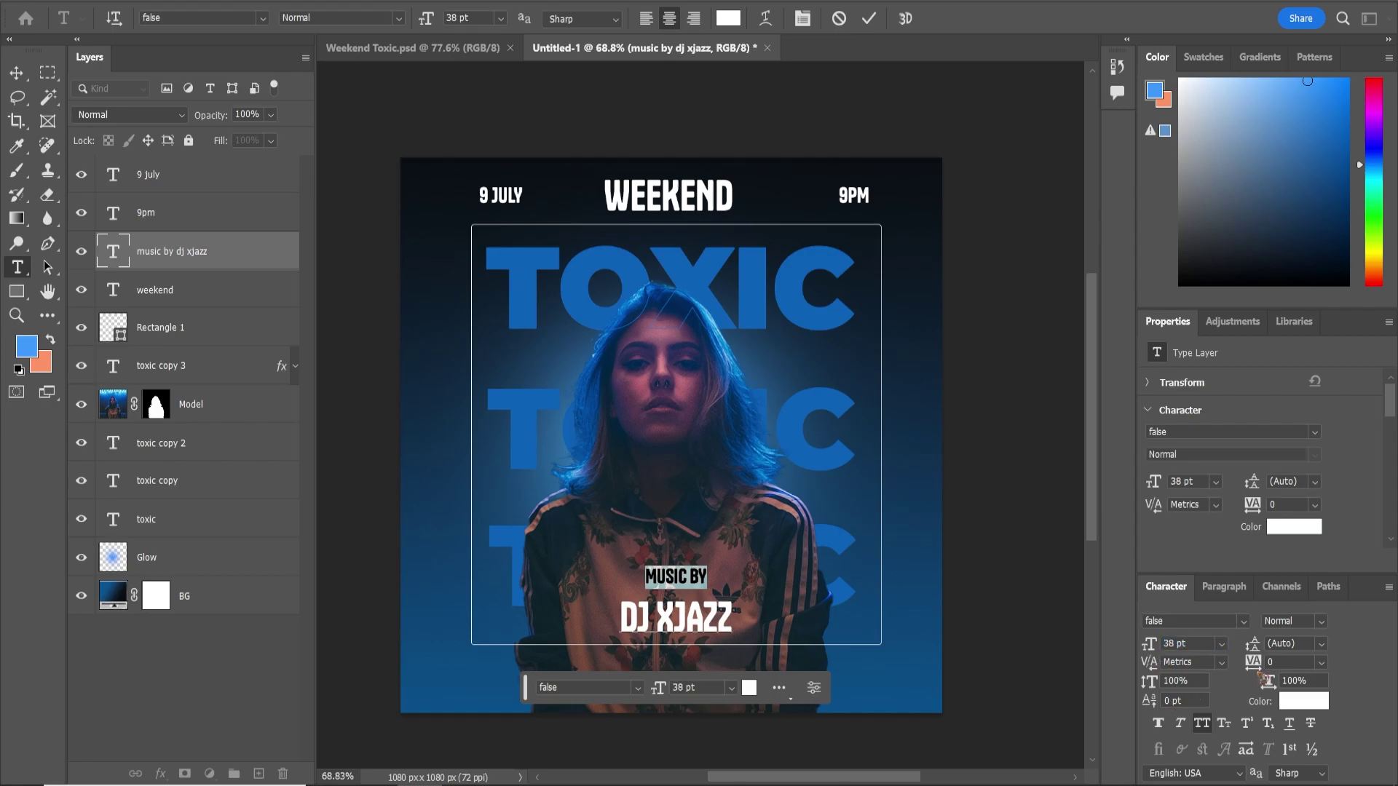
left_click_drag(1256, 668, 1267, 668)
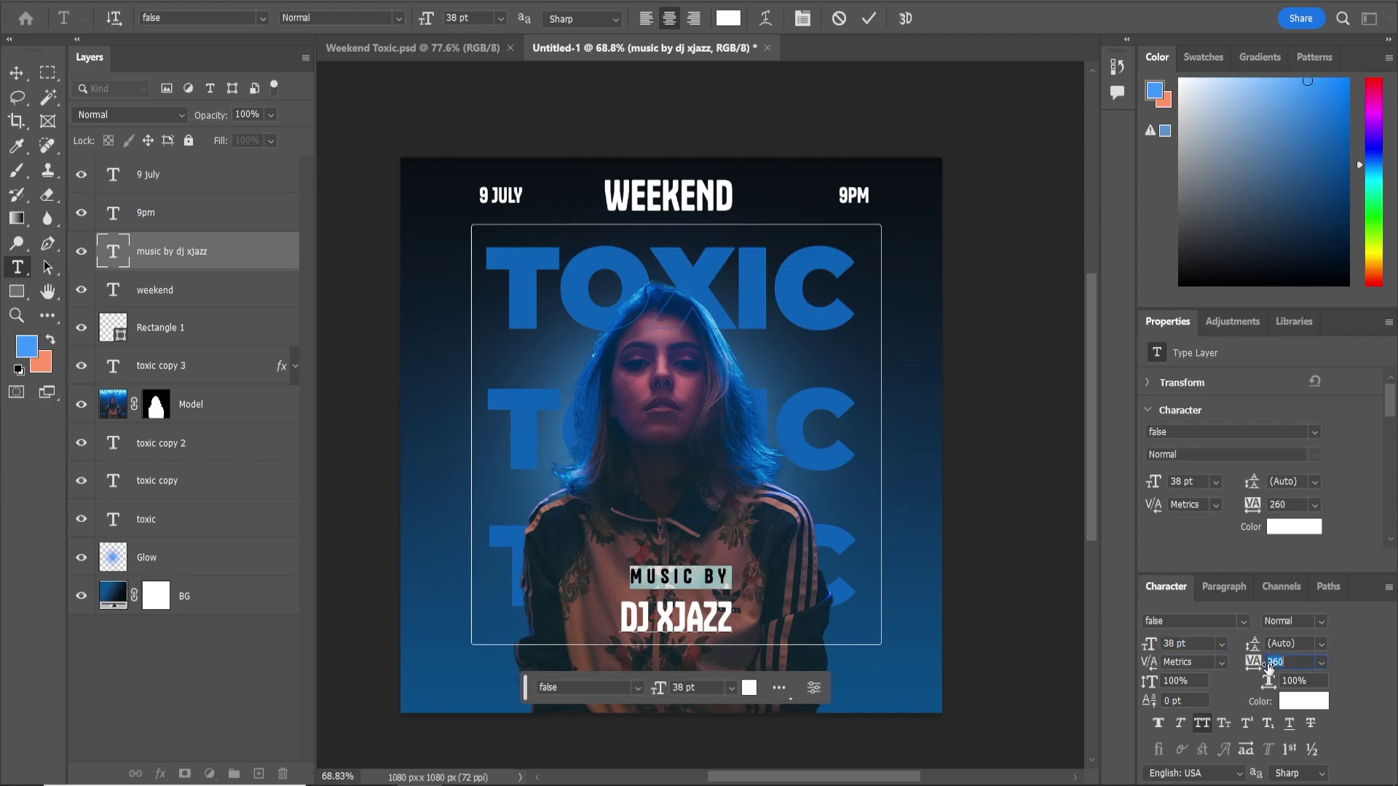
left_click(16, 73)
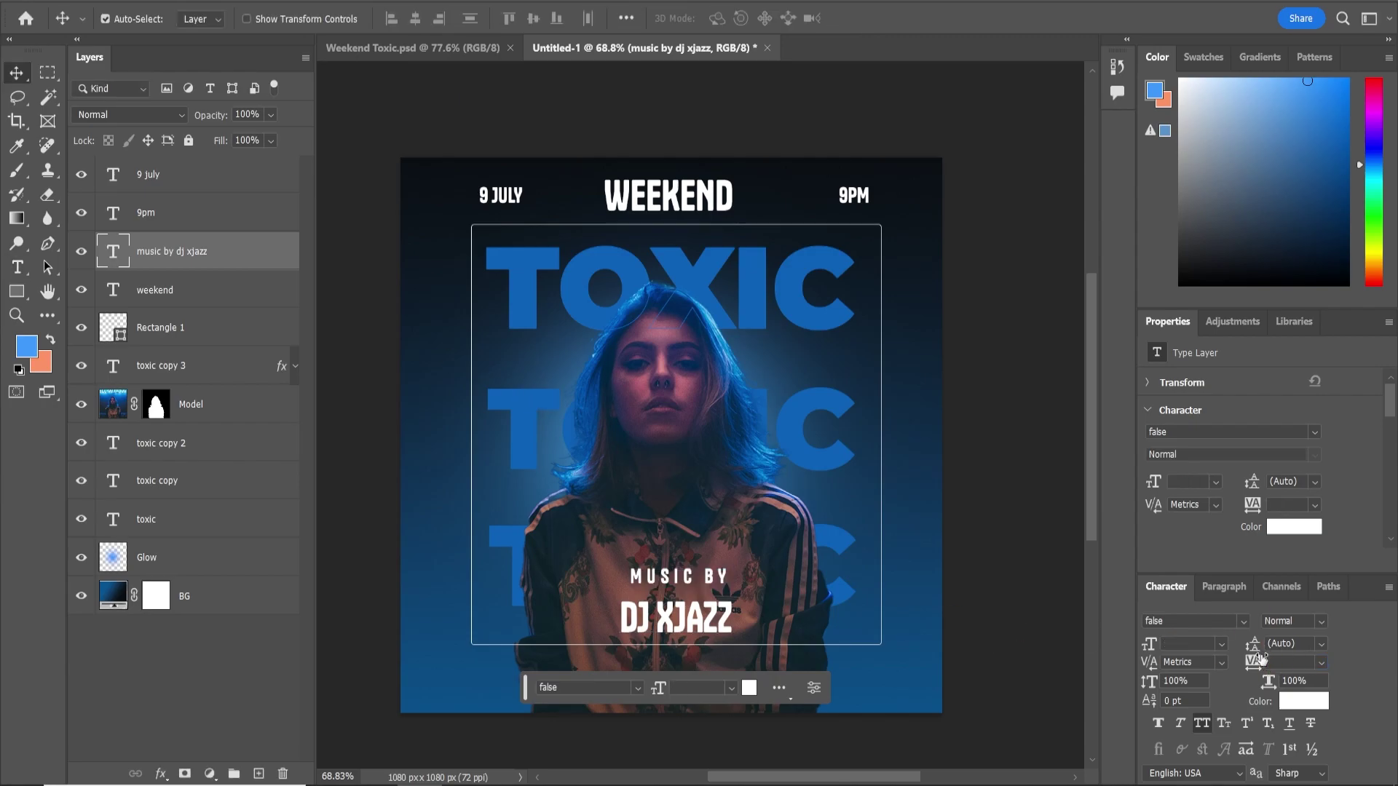
mouse_move(1252, 648)
left_mouse_down()
mouse_move(1215, 652)
mouse_move(1260, 654)
left_mouse_up()
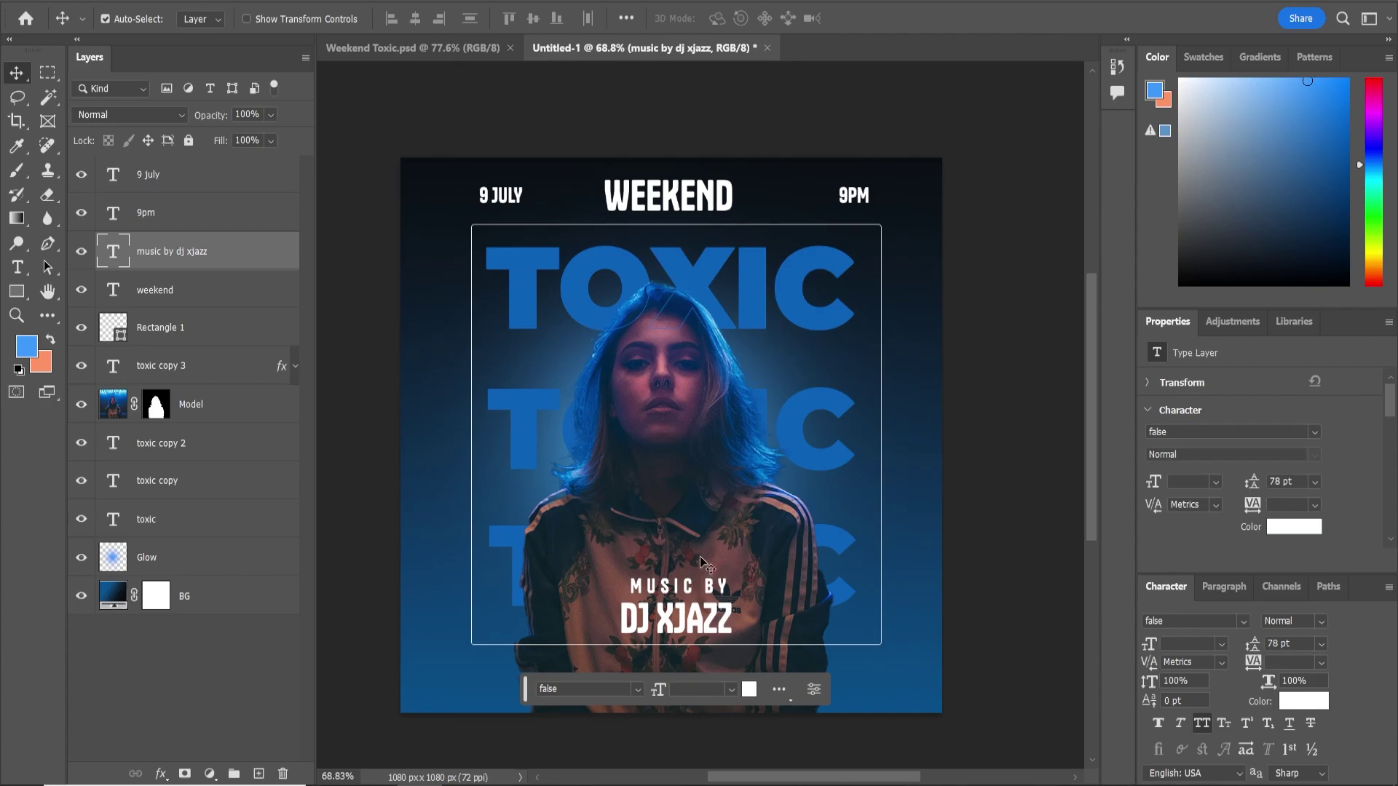
scroll(699, 551, "down", 1)
scroll(699, 551, "up", 1)
left_click_drag(701, 582, 701, 650)
Retype the duplicated credit as the venue address, tracking 0, just below the frame
double_click(113, 252)
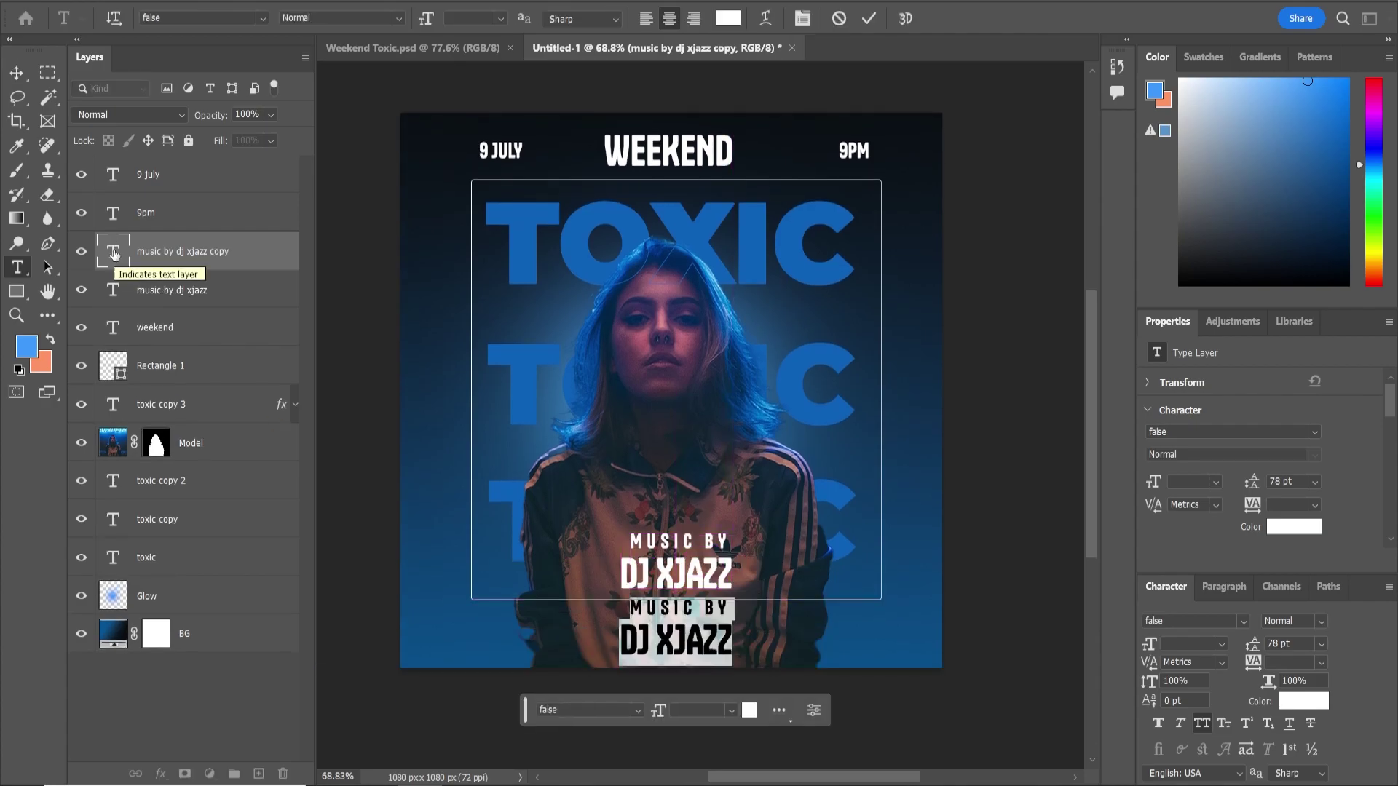
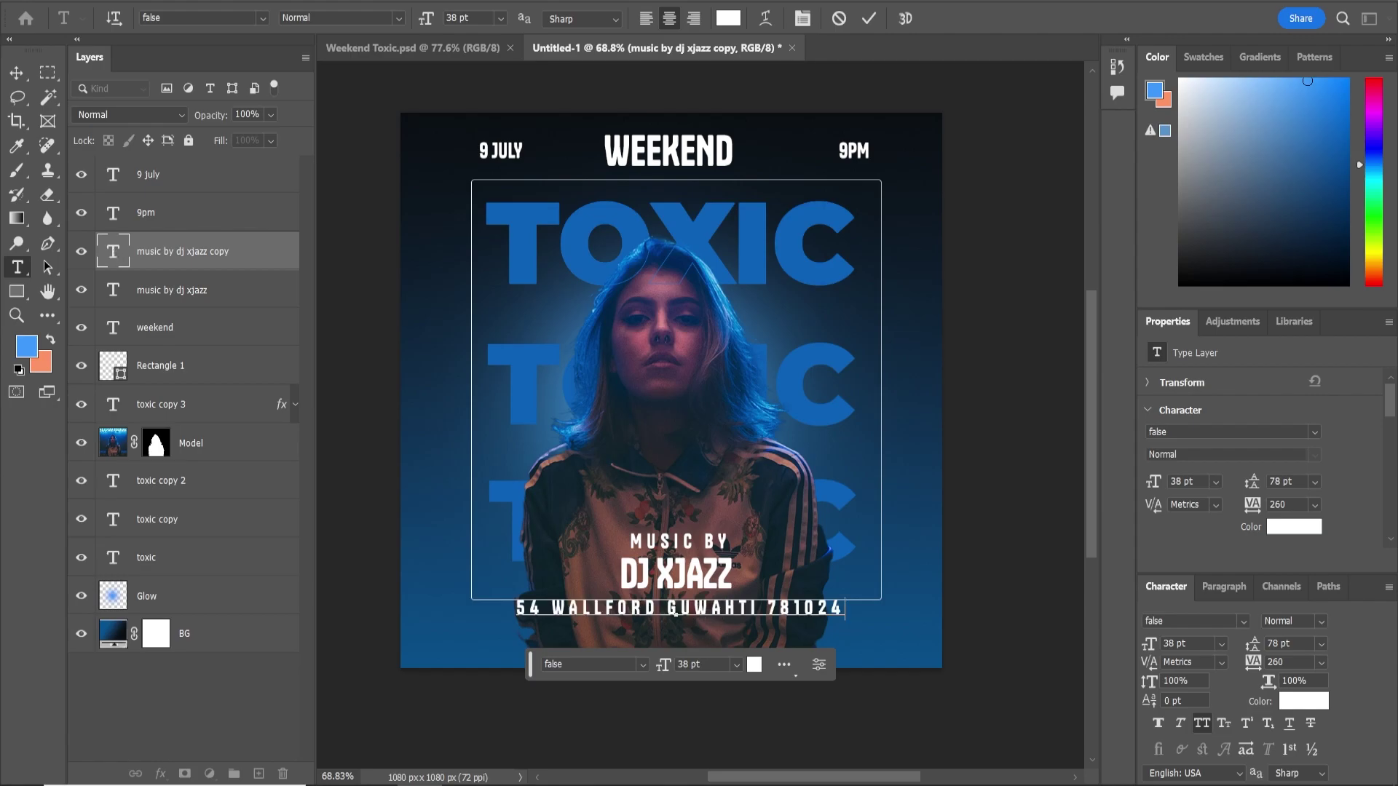
left_click(22, 74)
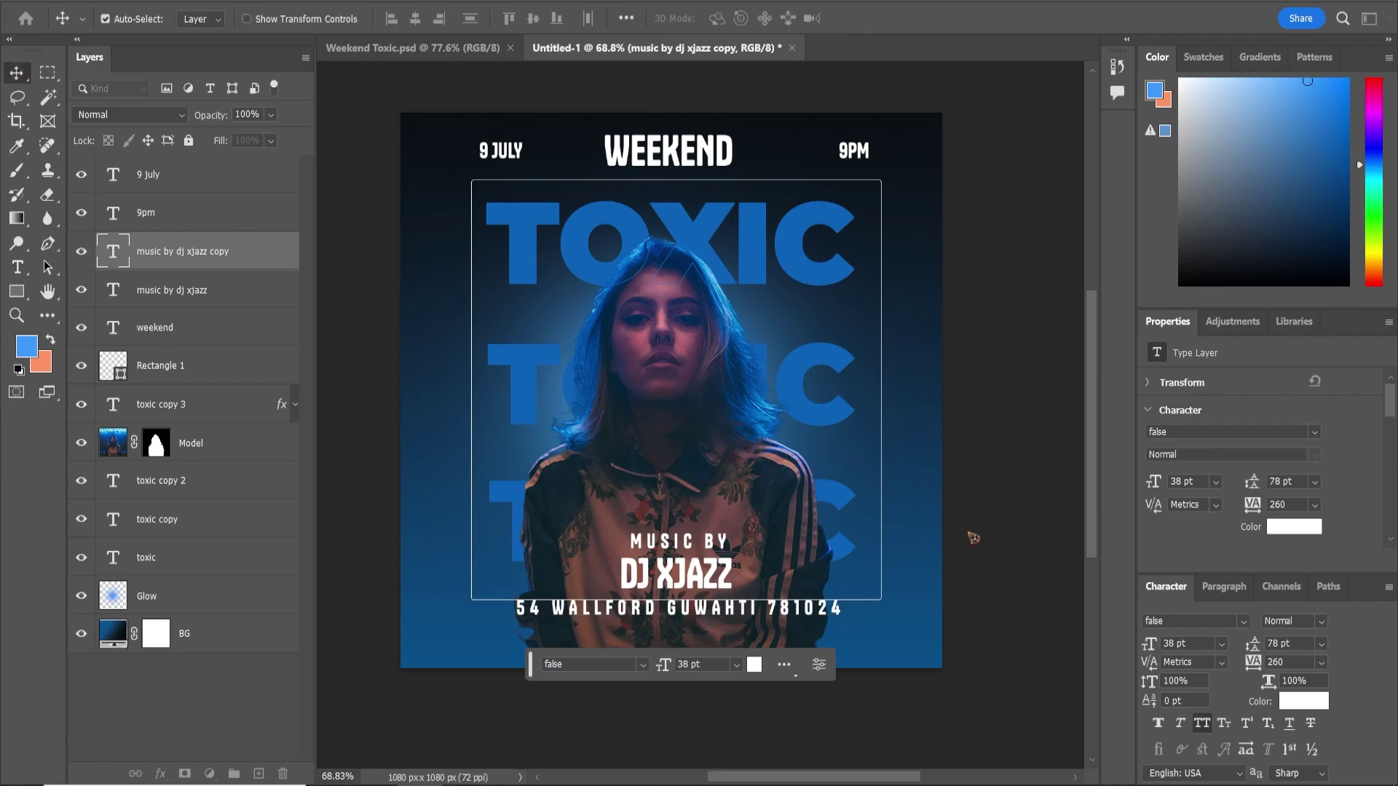
type("0")
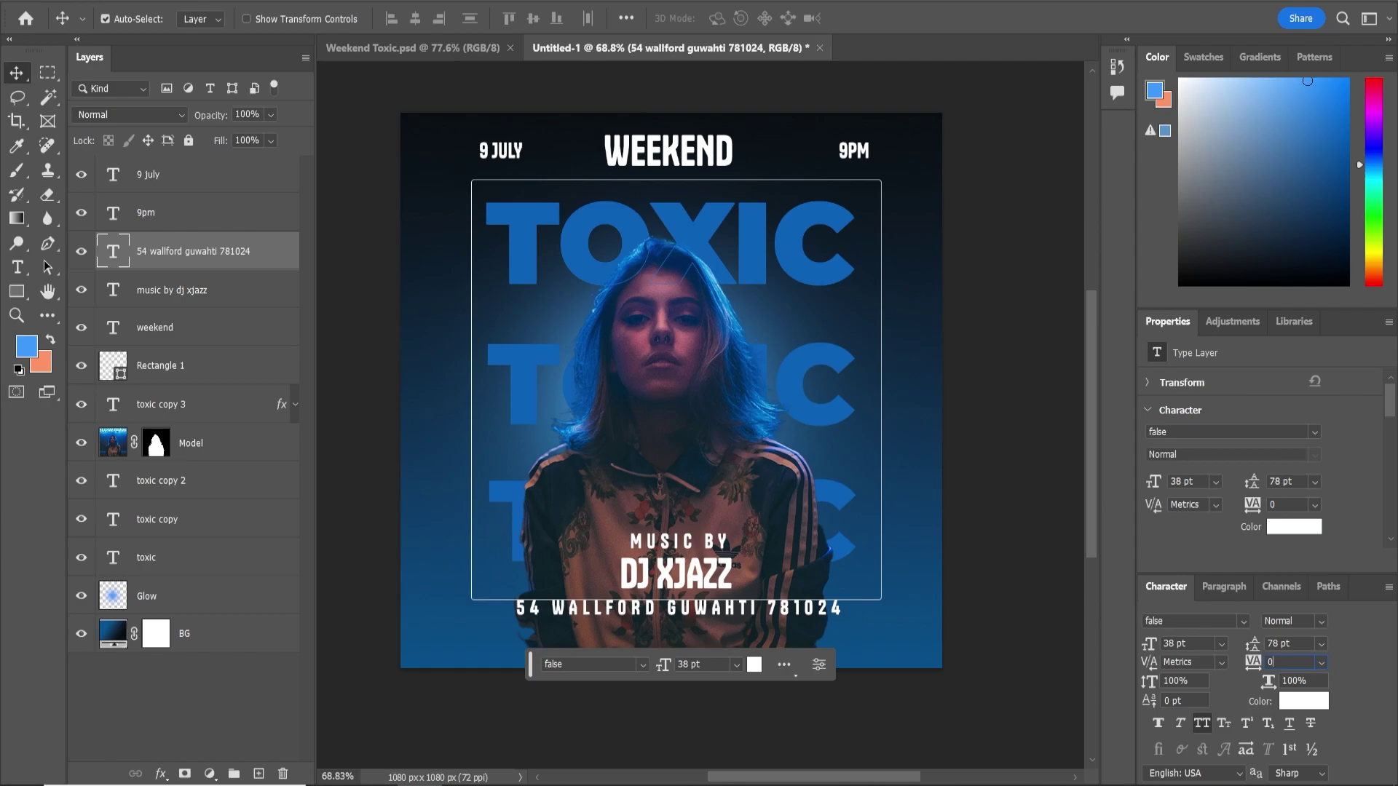
key("Return")
left_click_drag(701, 610, 705, 637)
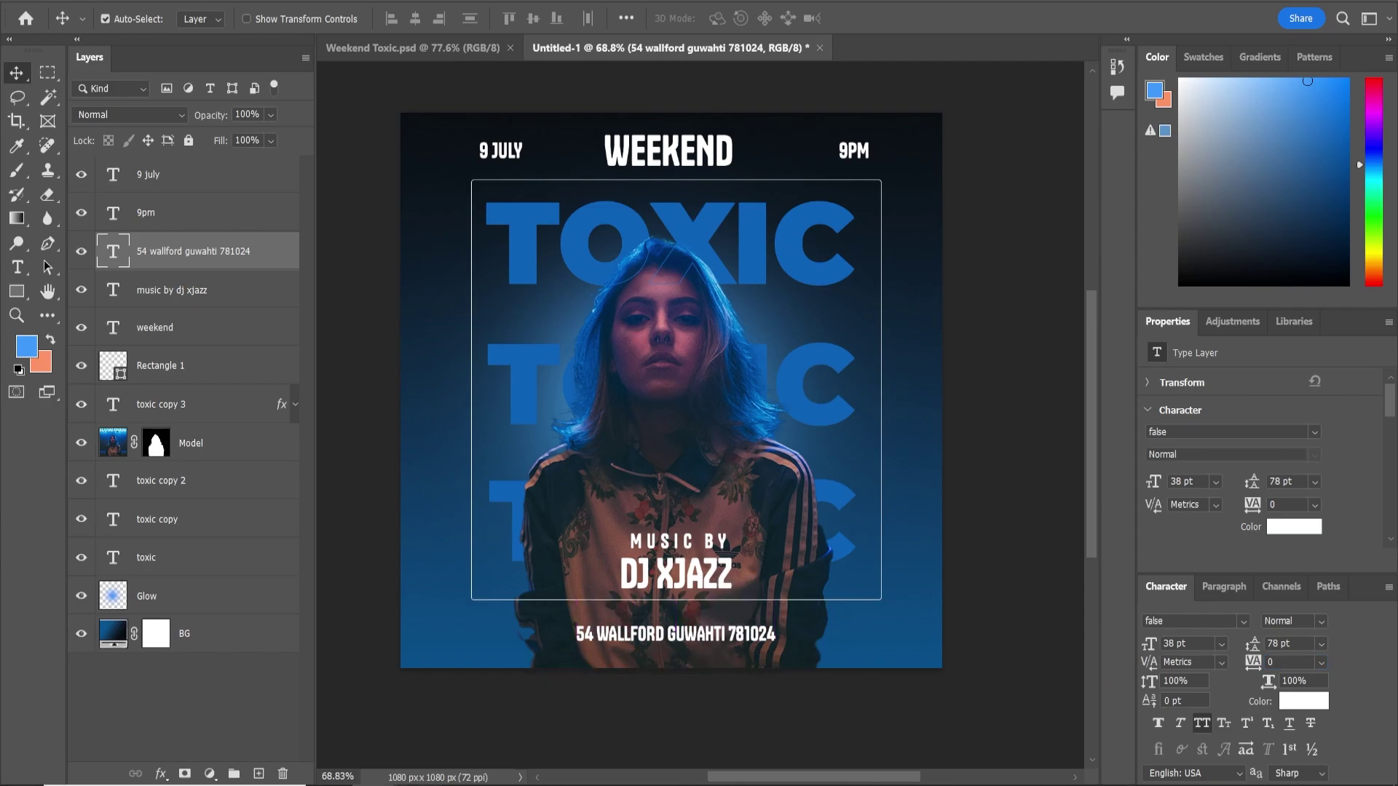
Scale the placed QR code to 92 px and position it in the bottom-left corner
left_click_drag(768, 293, 685, 377)
left_click_drag(666, 426, 531, 629)
key("Return")
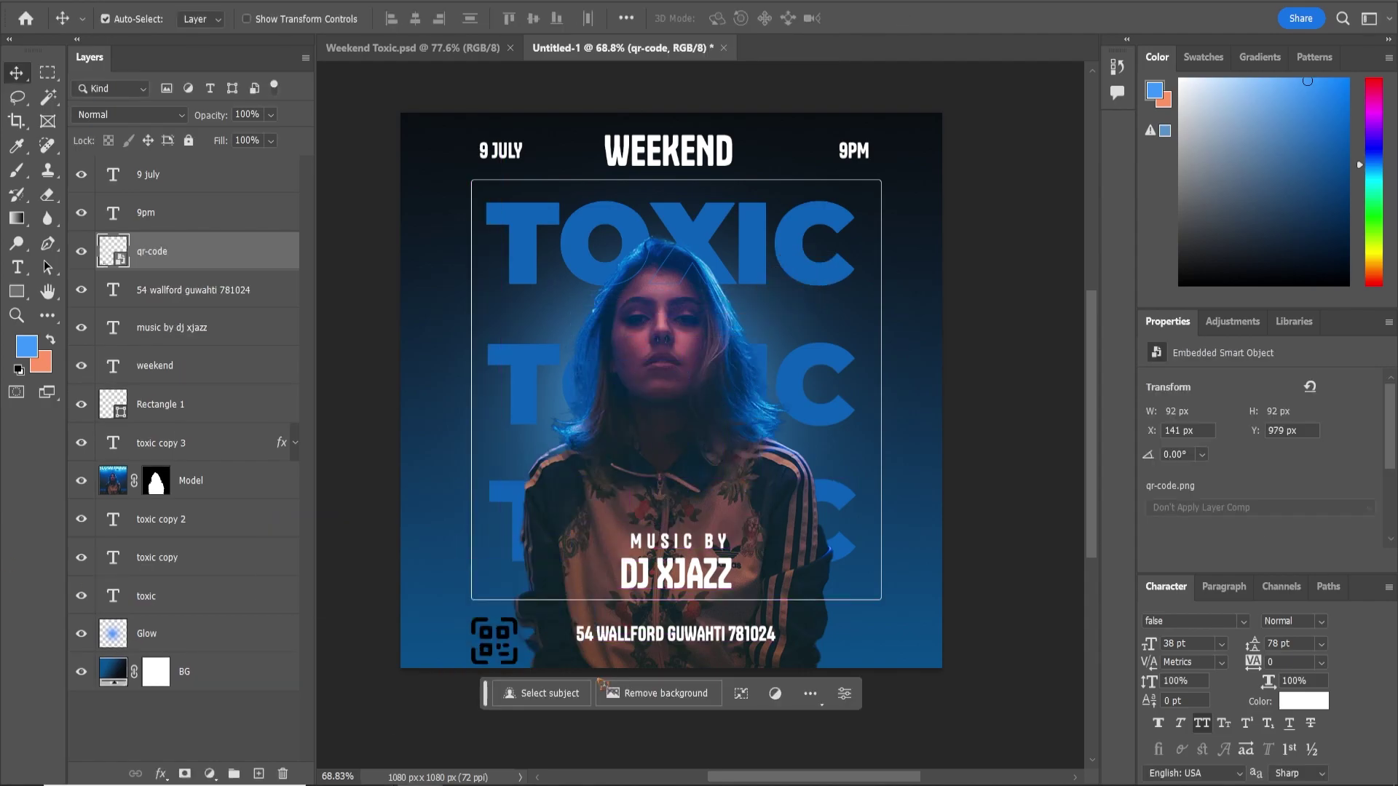
key("Up")
key("Up")
key("Up")
key("Up")
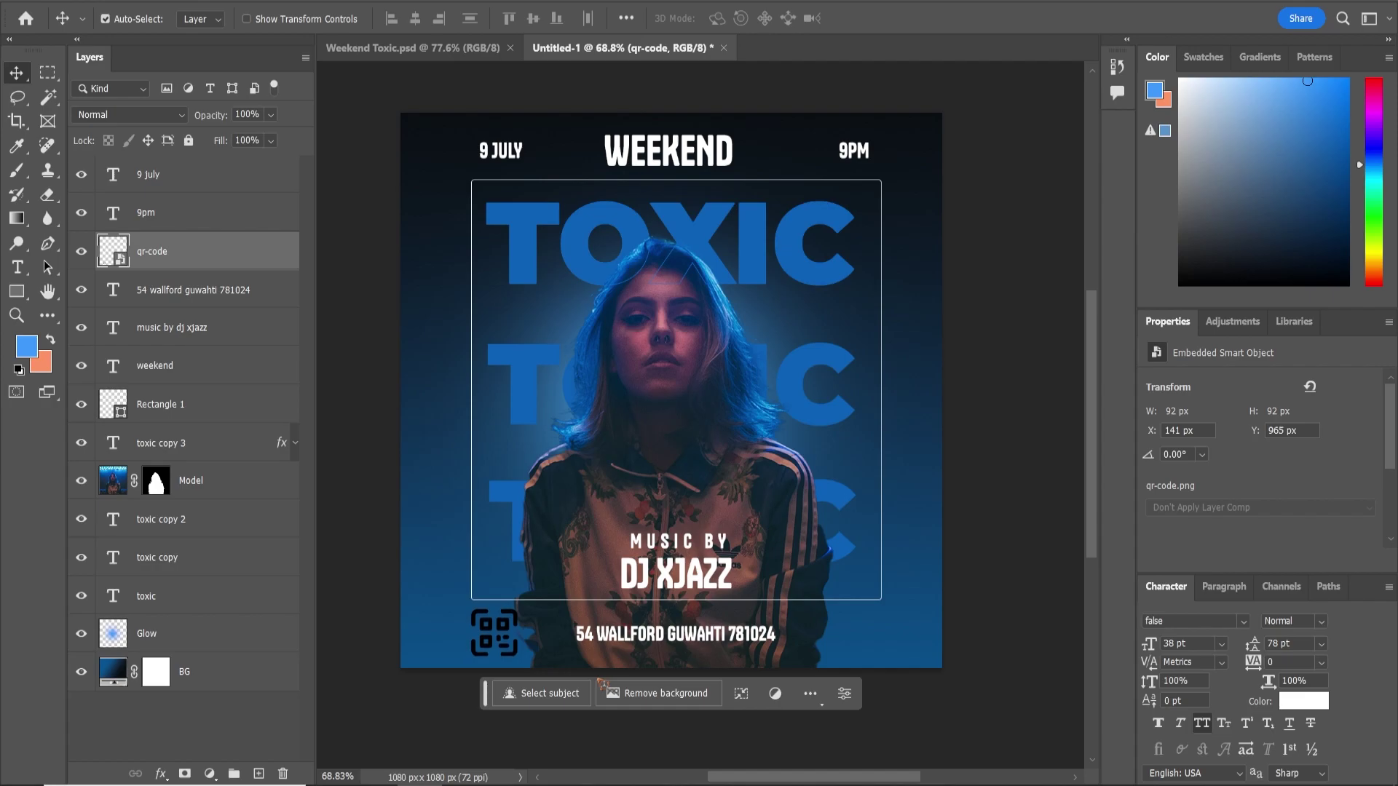
Give the qr-code layer a white #ffffff Color Overlay layer style
right_click(220, 256)
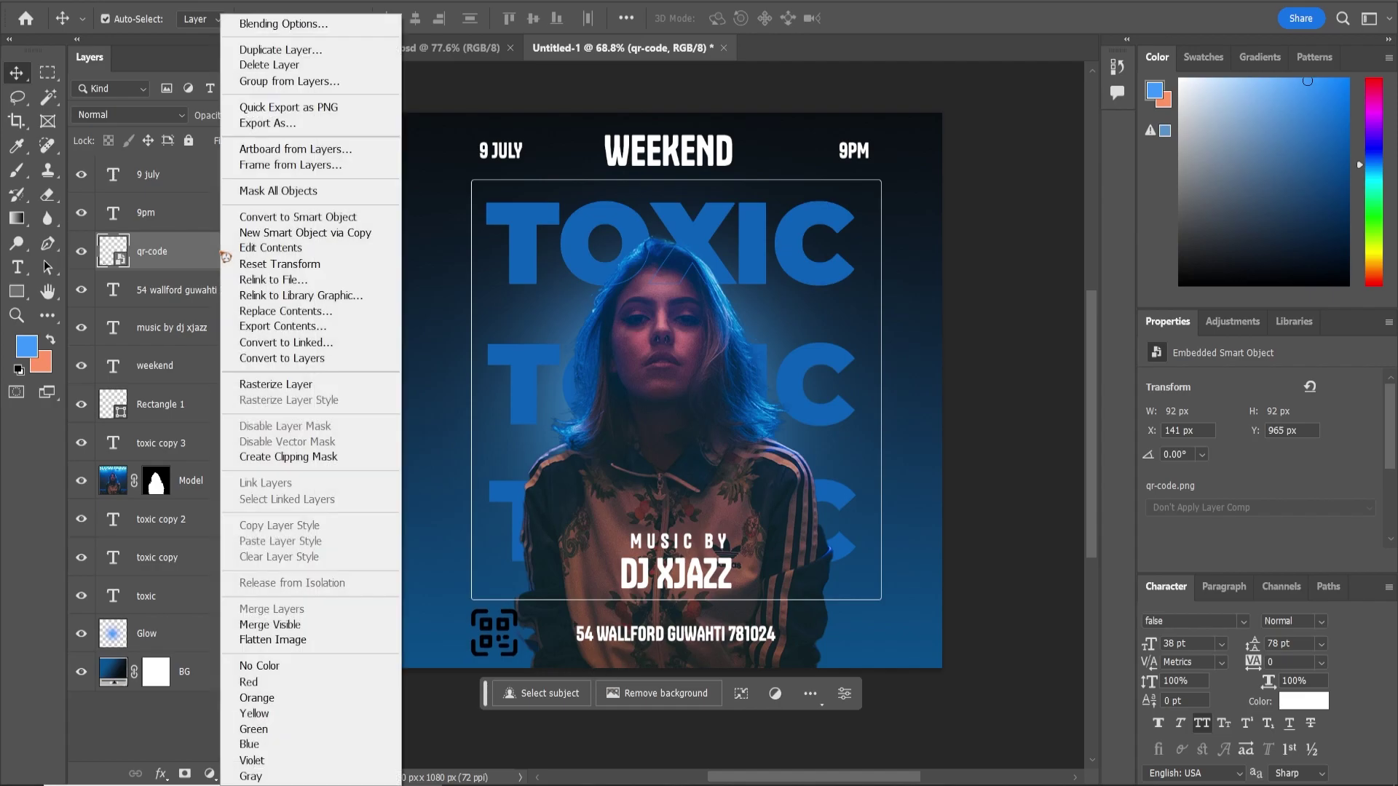
left_click(303, 22)
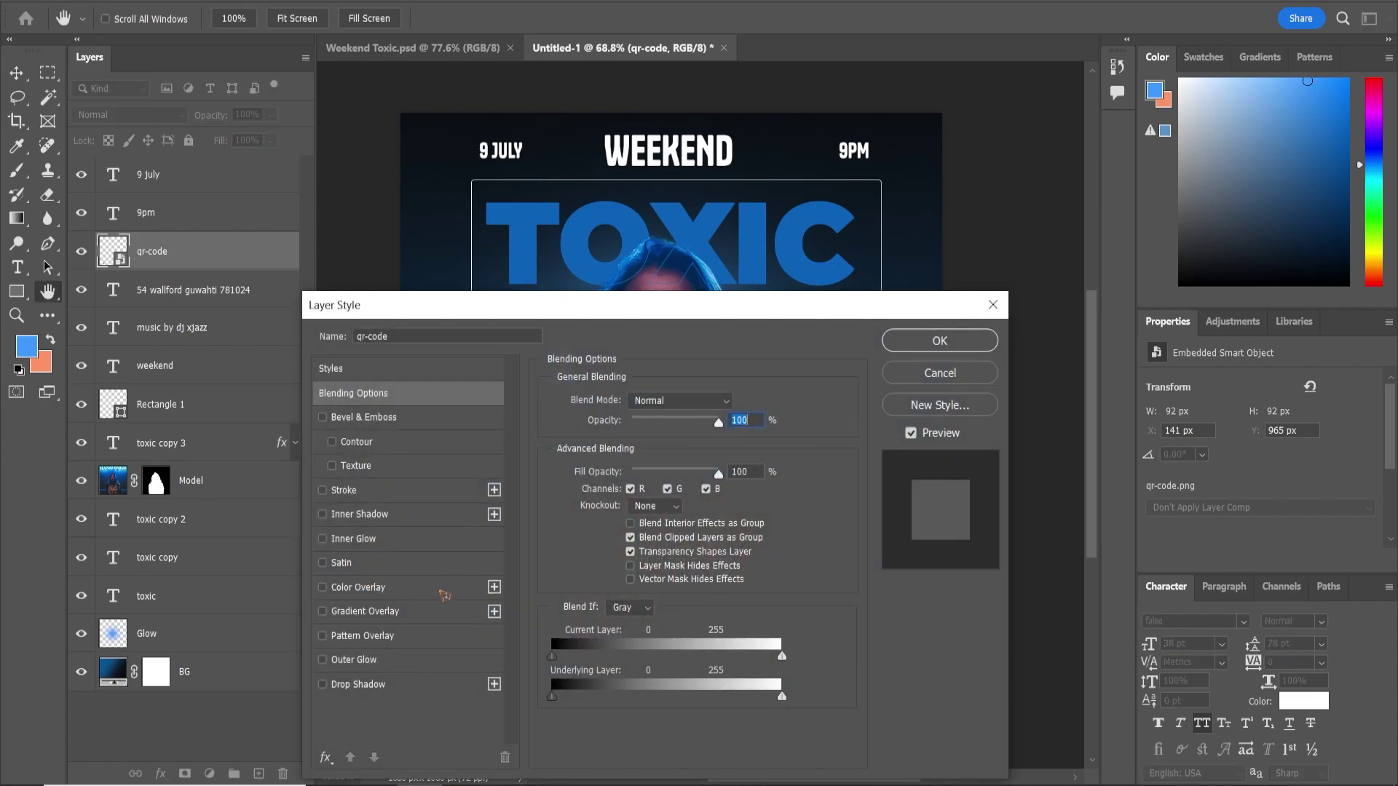
left_click(412, 591)
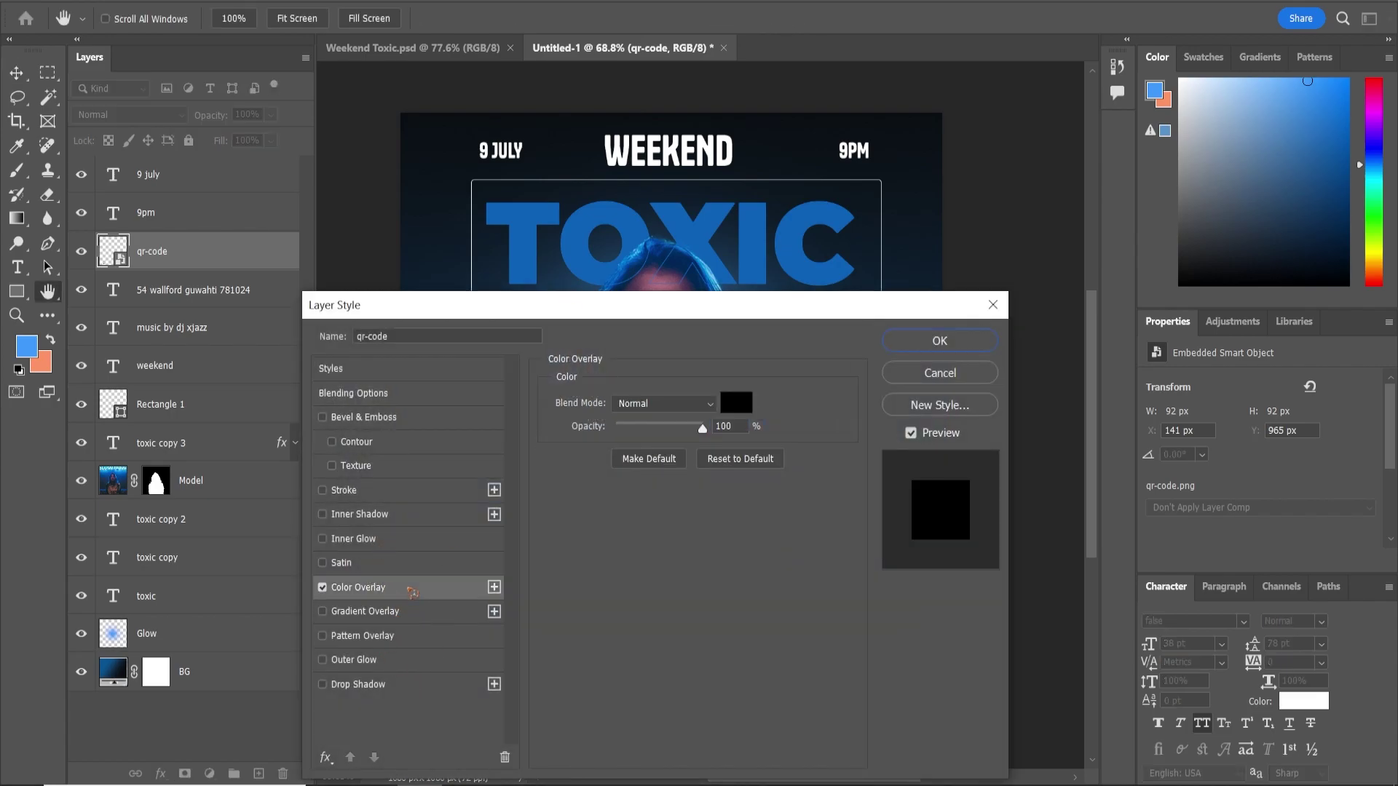
left_click_drag(663, 313, 982, 297)
left_click(1070, 398)
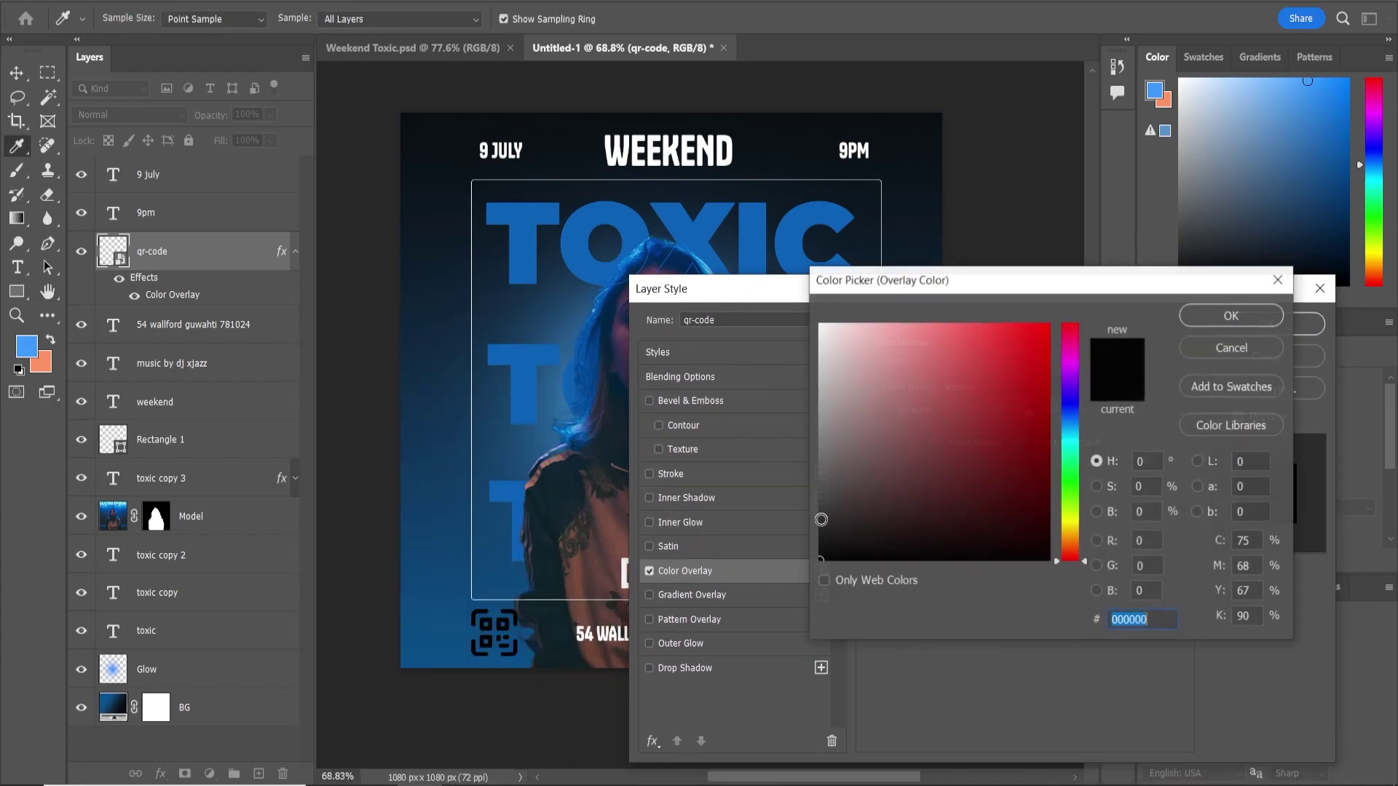
left_click_drag(892, 386, 743, 272)
left_click(1230, 315)
left_click(1270, 323)
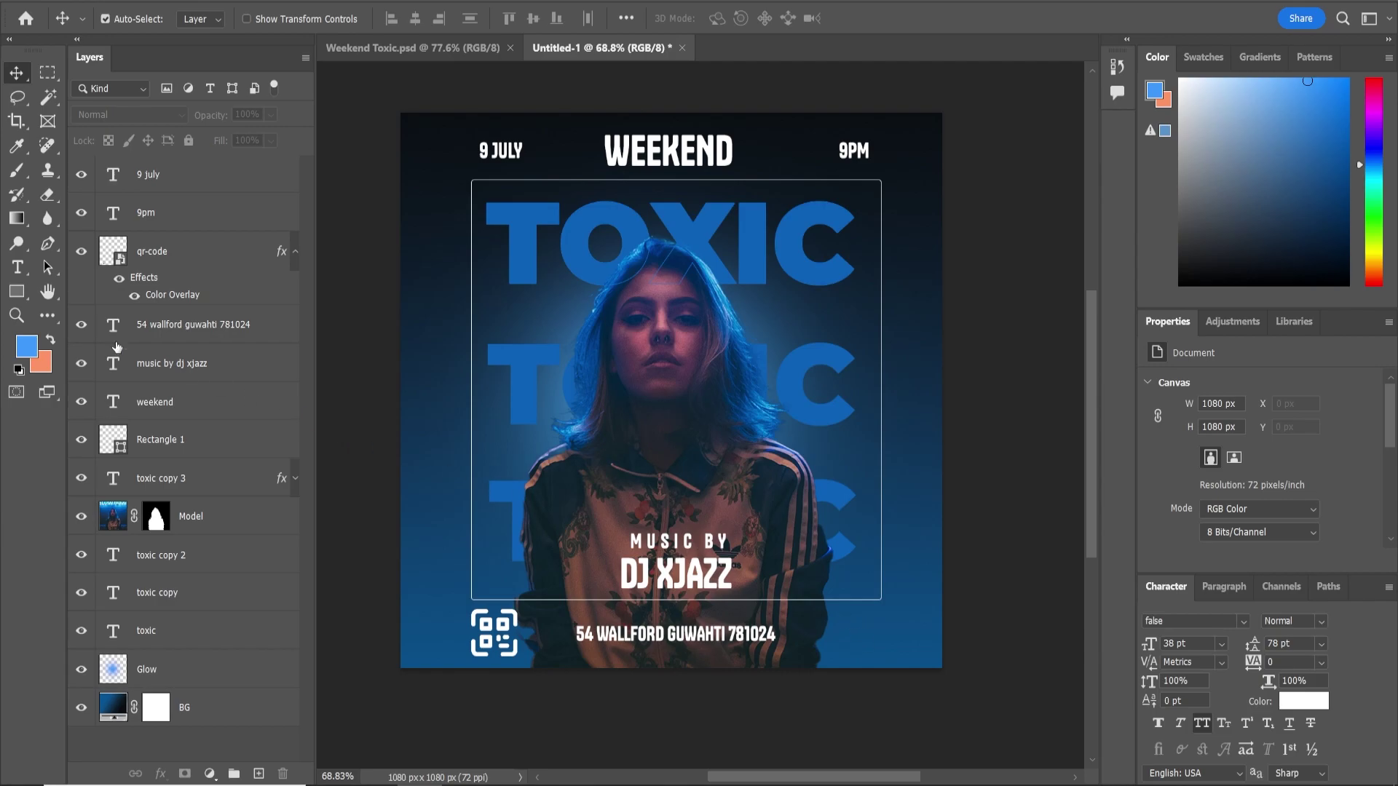
Type 21+ EVENT at the poster's lower right in Montserrat Black
left_click(18, 267)
left_click(836, 630)
type("21+")
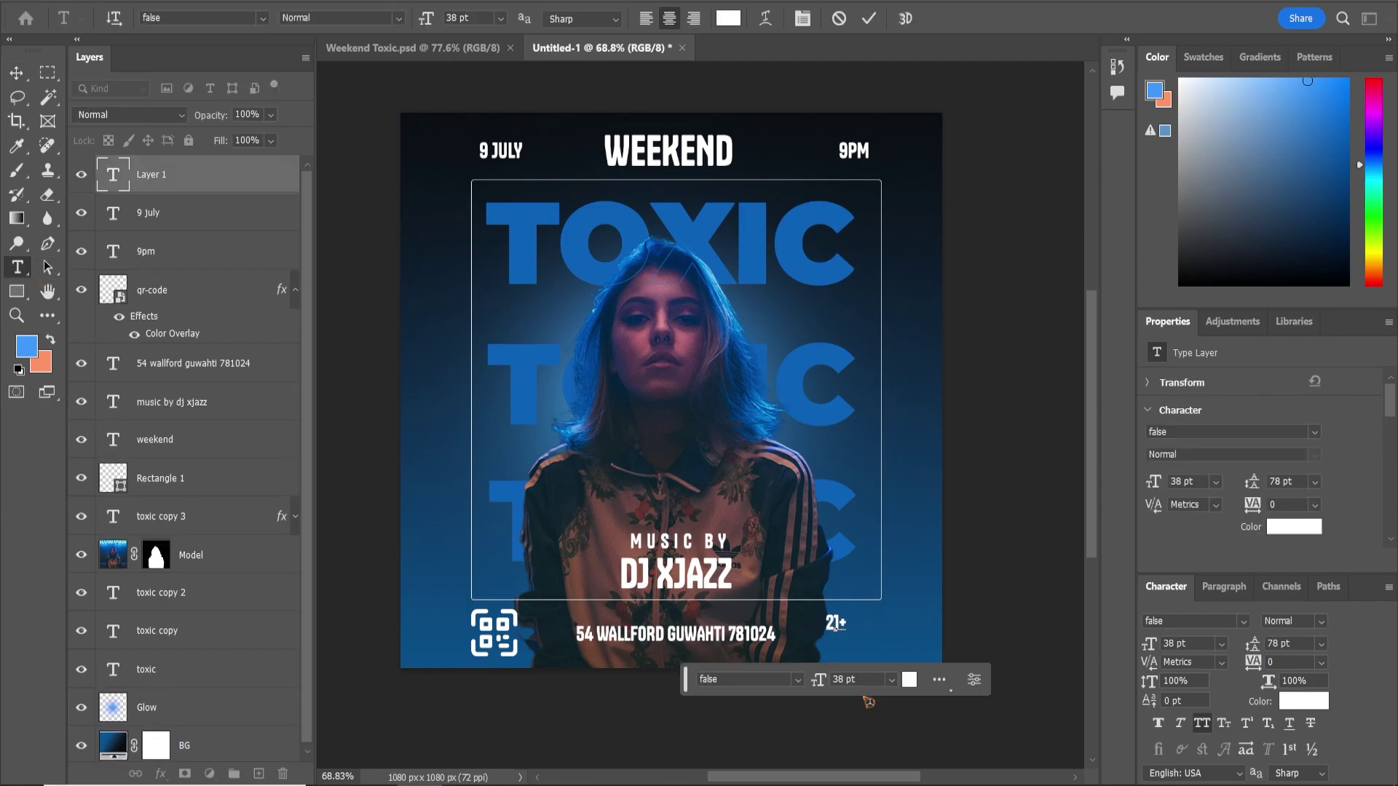
type("event")
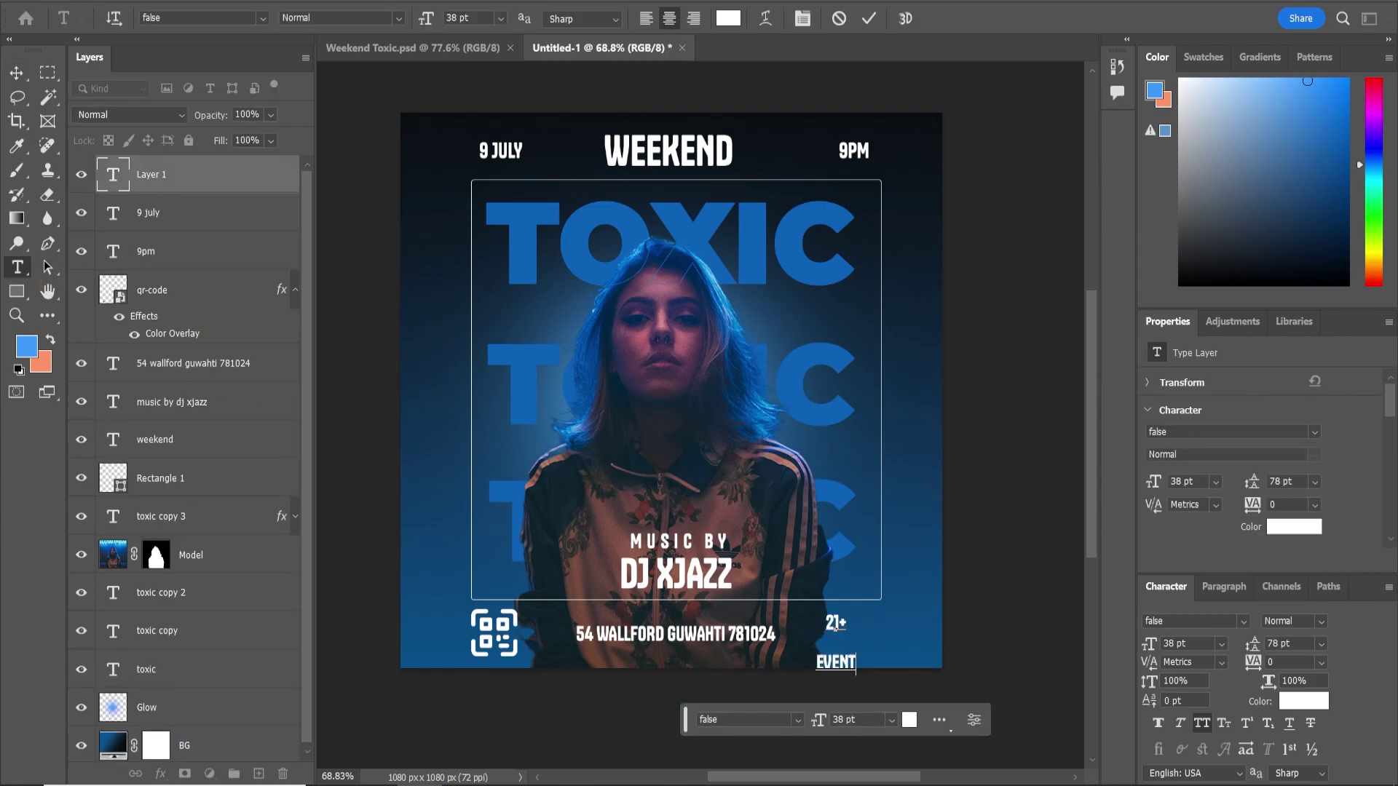
left_click(17, 74)
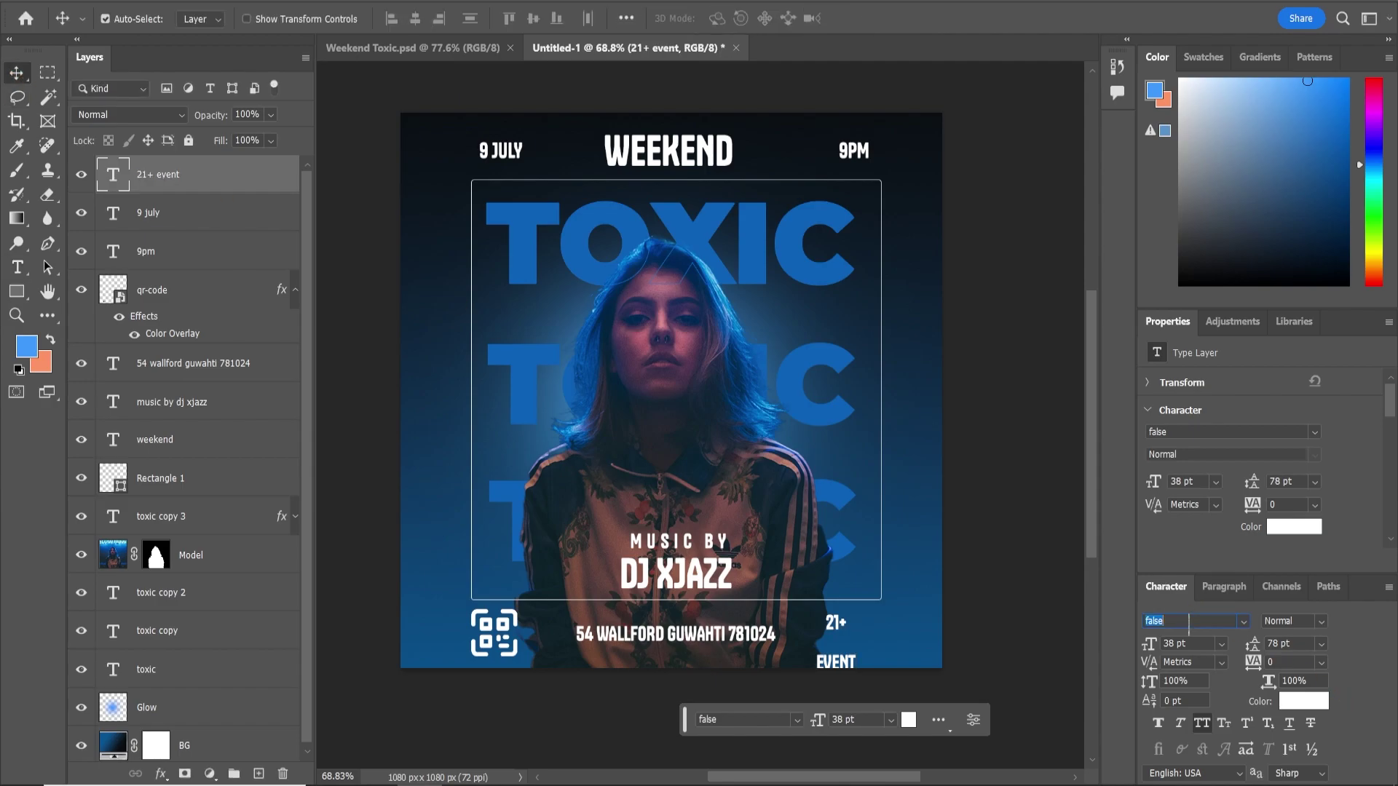
type("mont")
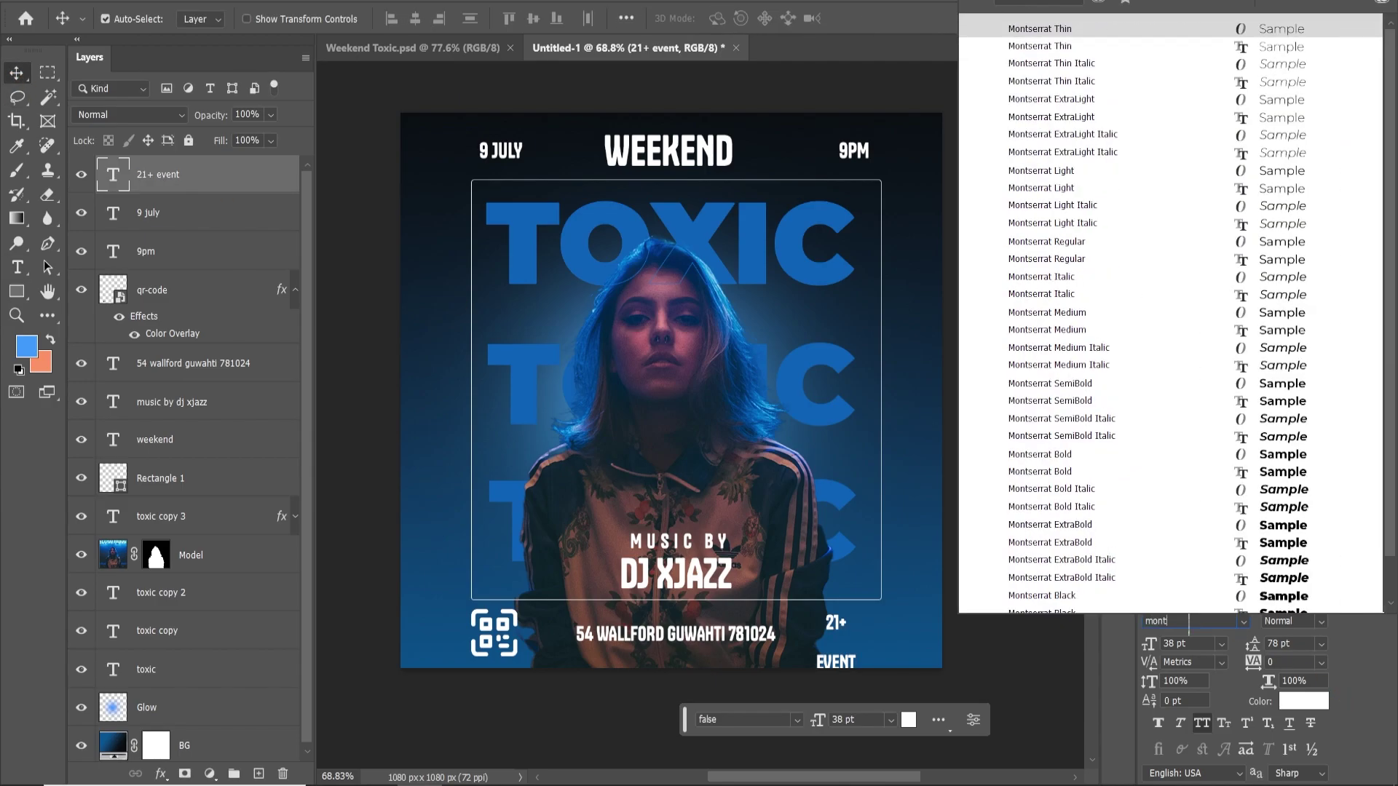
scroll(1123, 453, "down", 2)
left_click(1128, 558)
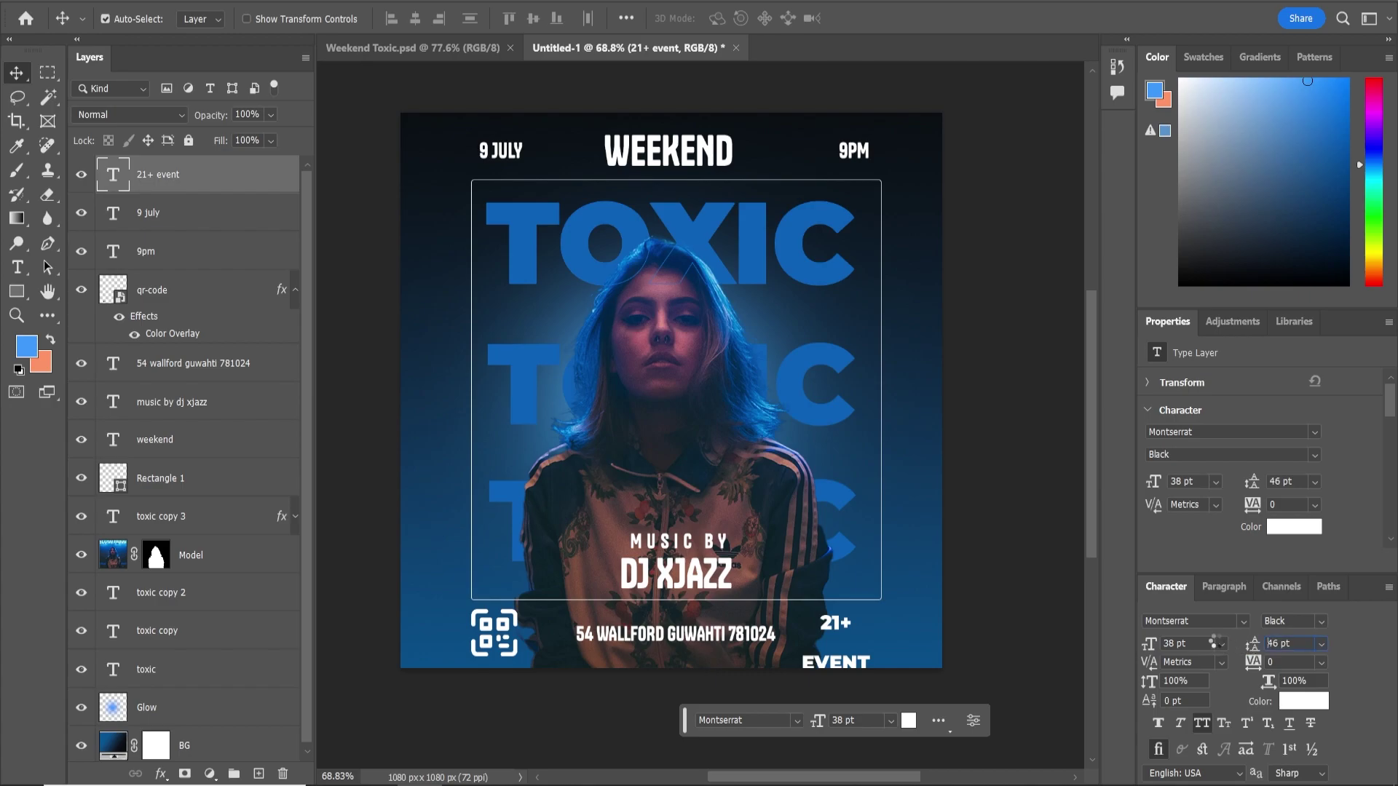
Give 21+ EVENT 37 pt leading, right-align it, and move it to the right edge
left_click_drag(1214, 642, 1210, 642)
left_click(1224, 586)
left_click(1205, 676)
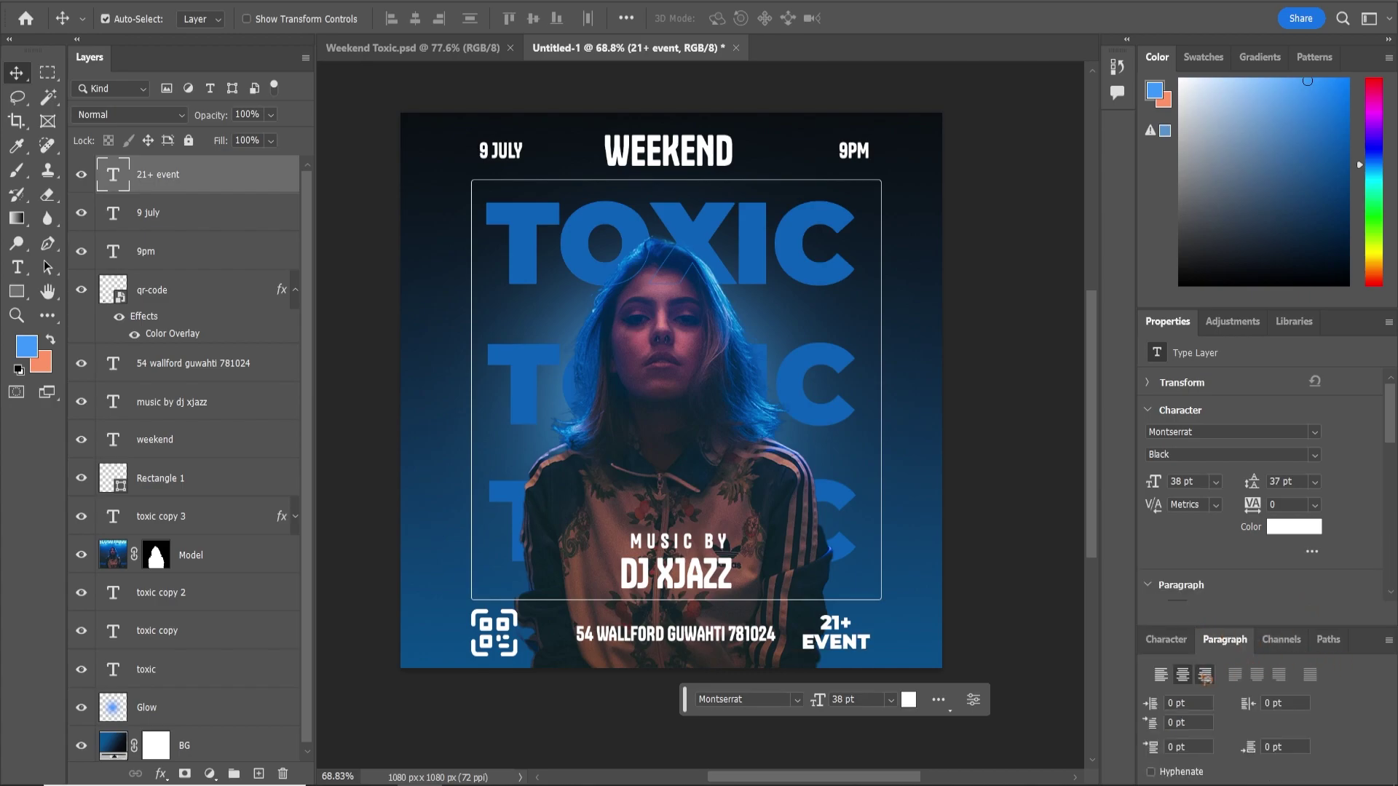
left_click_drag(822, 645, 872, 649)
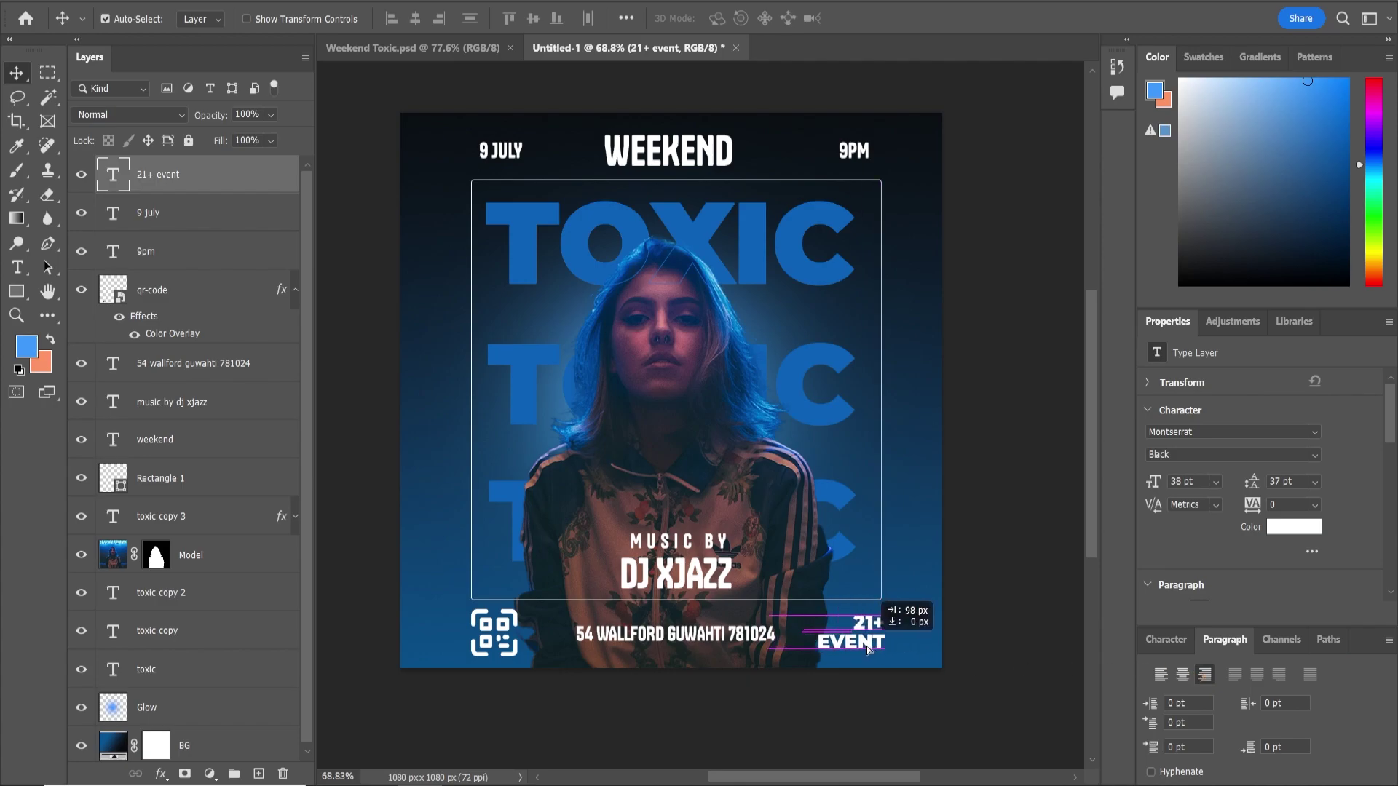
left_click(1166, 640)
Set the word EVENT in Montserrat Bold
double_click(118, 185)
left_click_drag(846, 648, 888, 646)
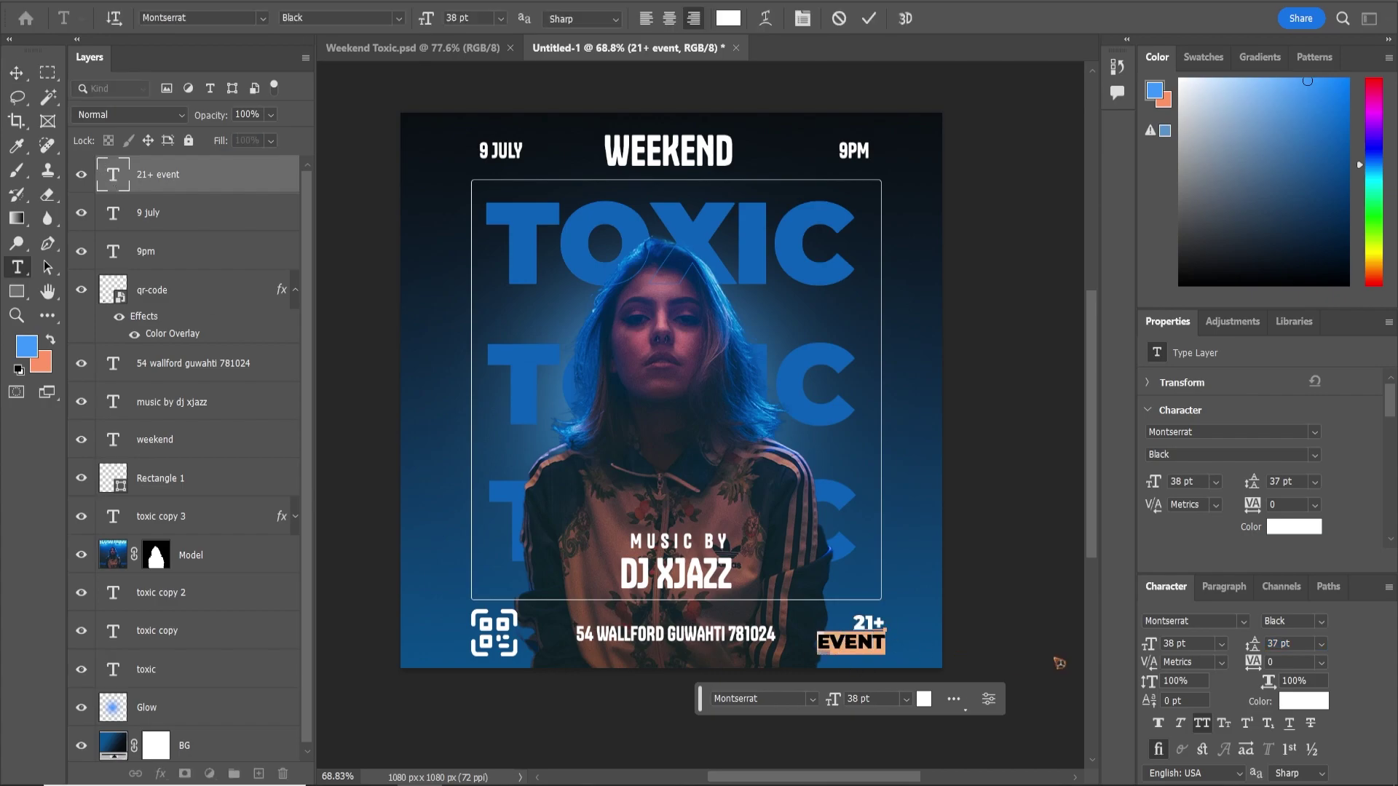
left_click(1318, 621)
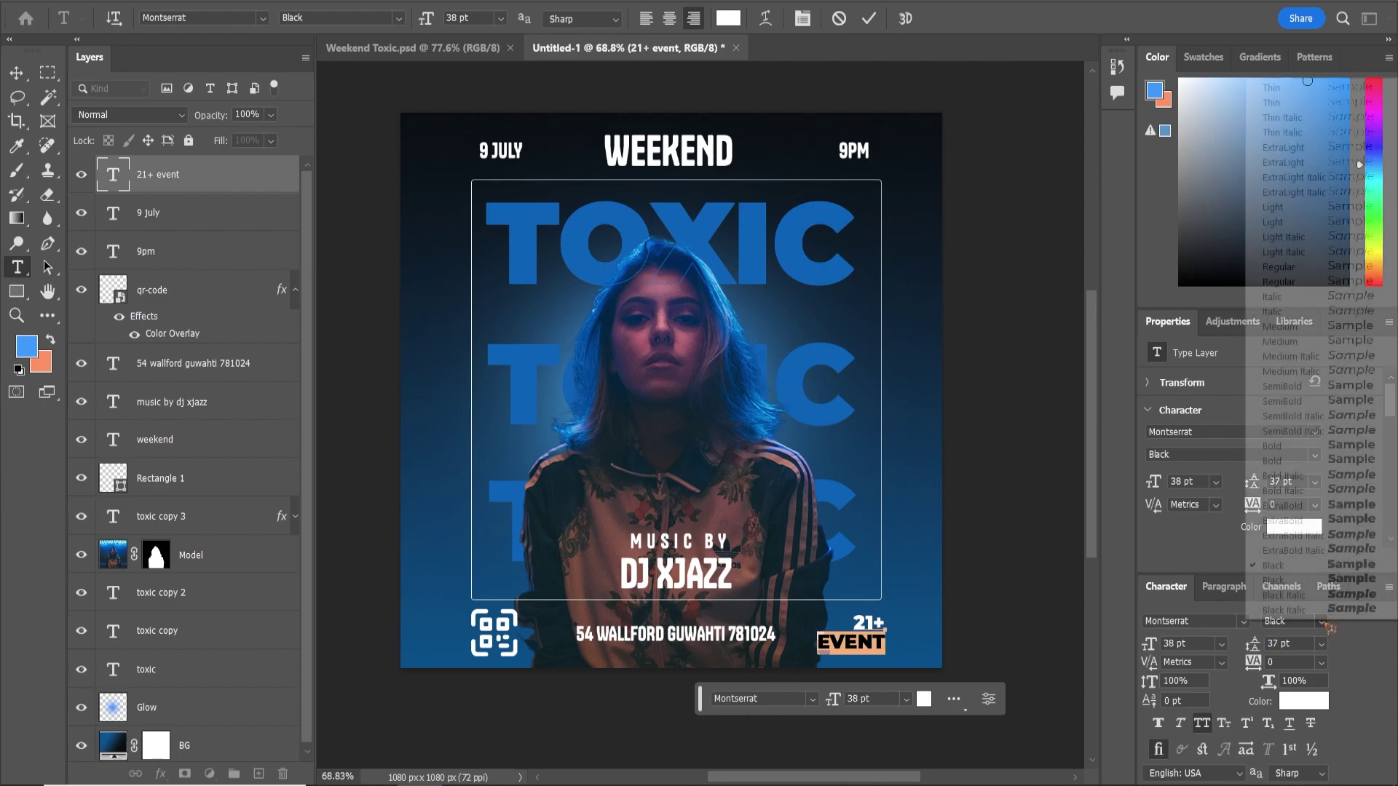
left_click(1298, 459)
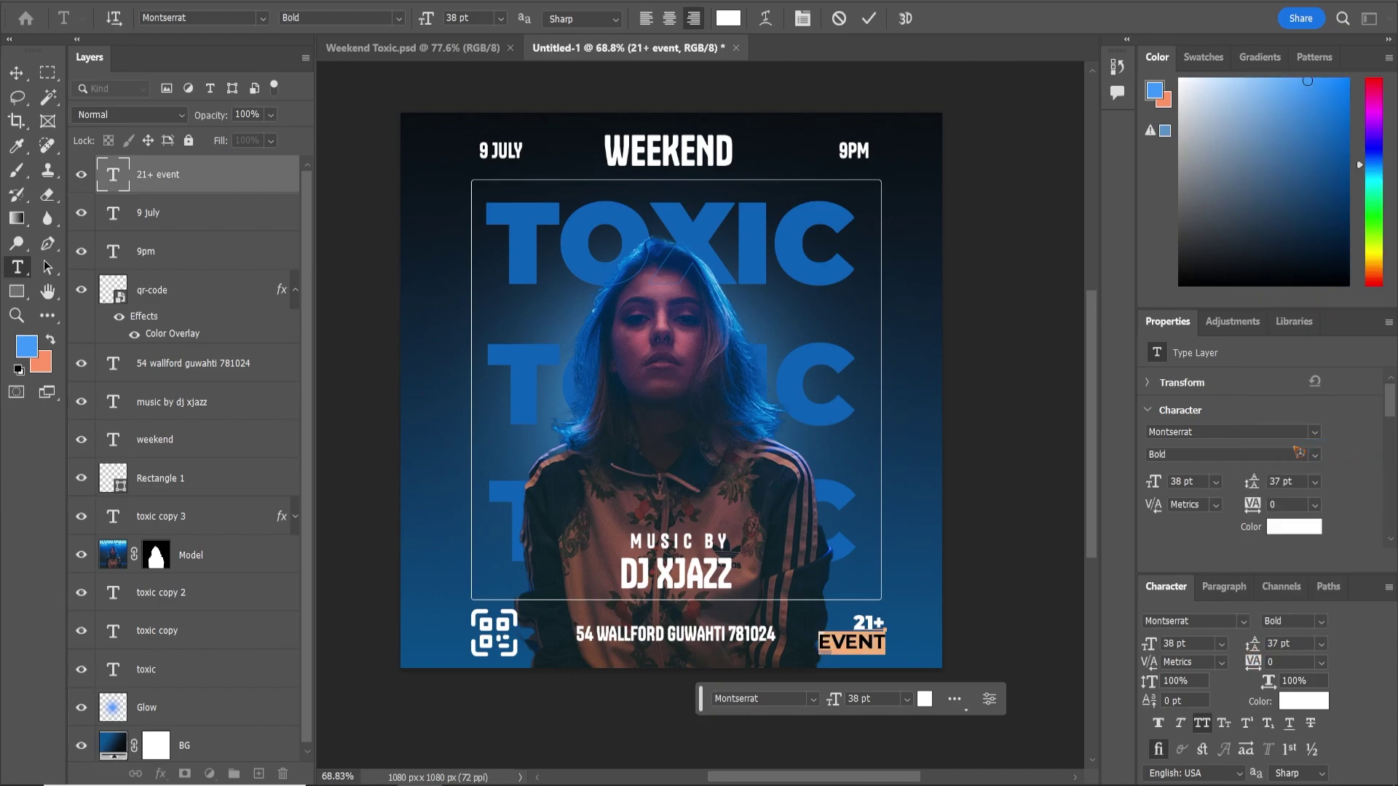
left_click(16, 73)
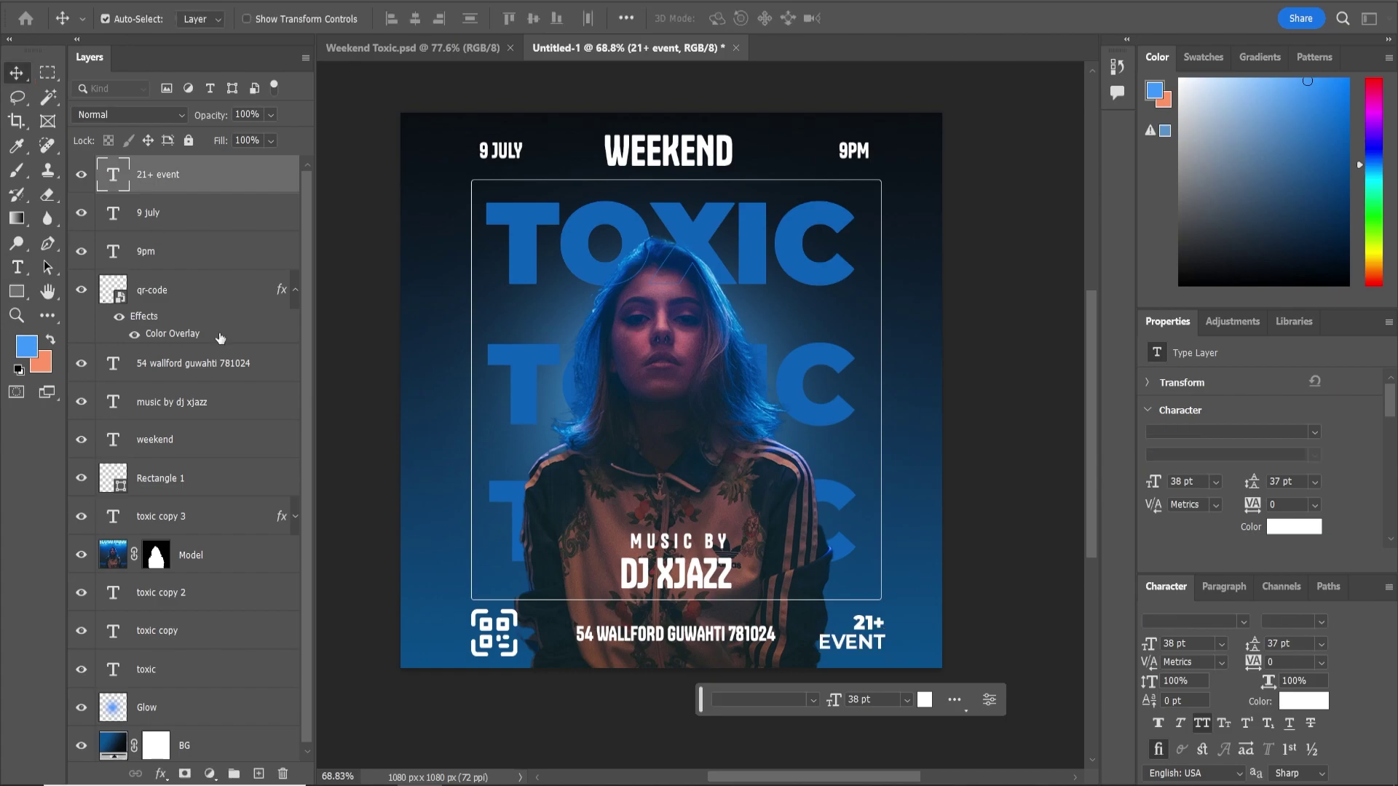
Draw an 83 px square around 21+ EVENT with an 8 px outline
left_click(17, 292)
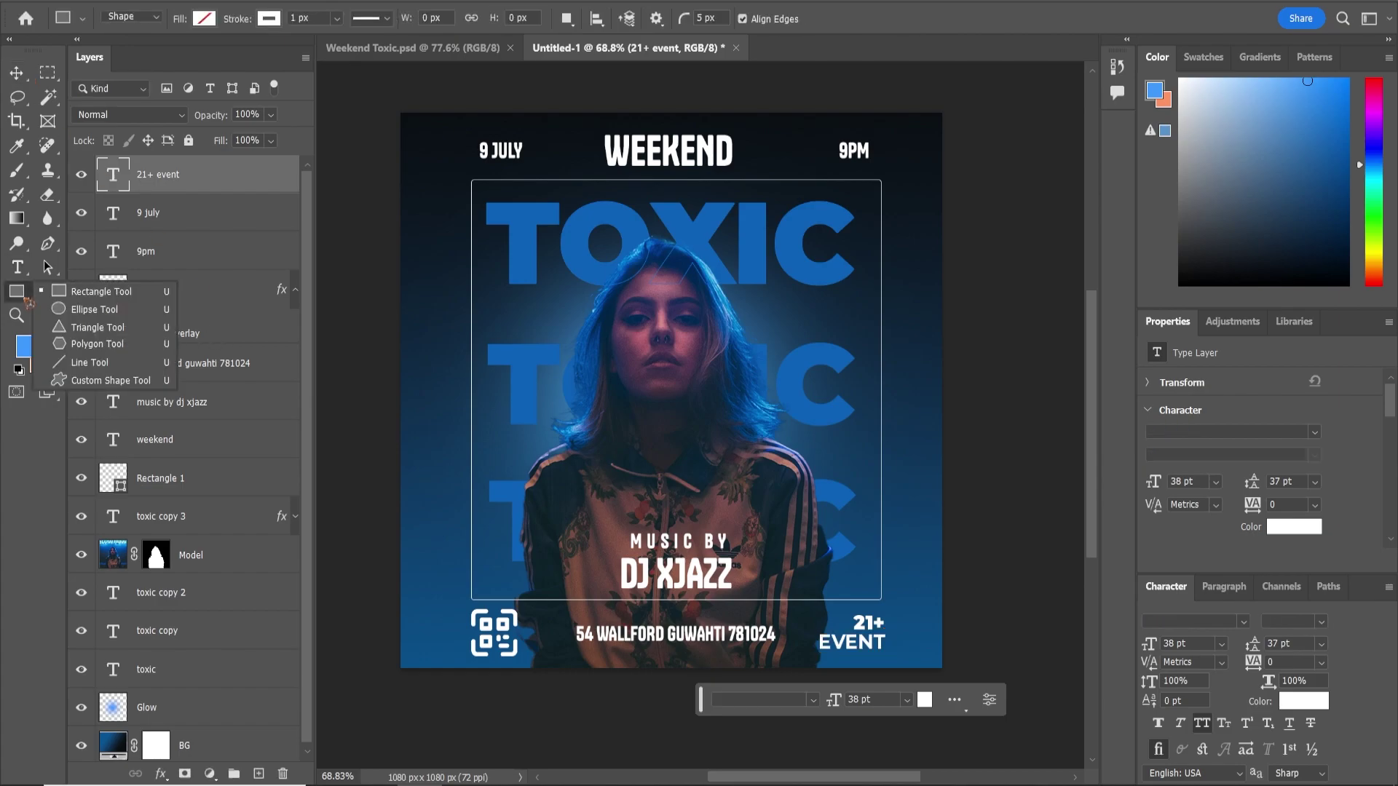
left_click(111, 294)
scroll(527, 651, "up", 8)
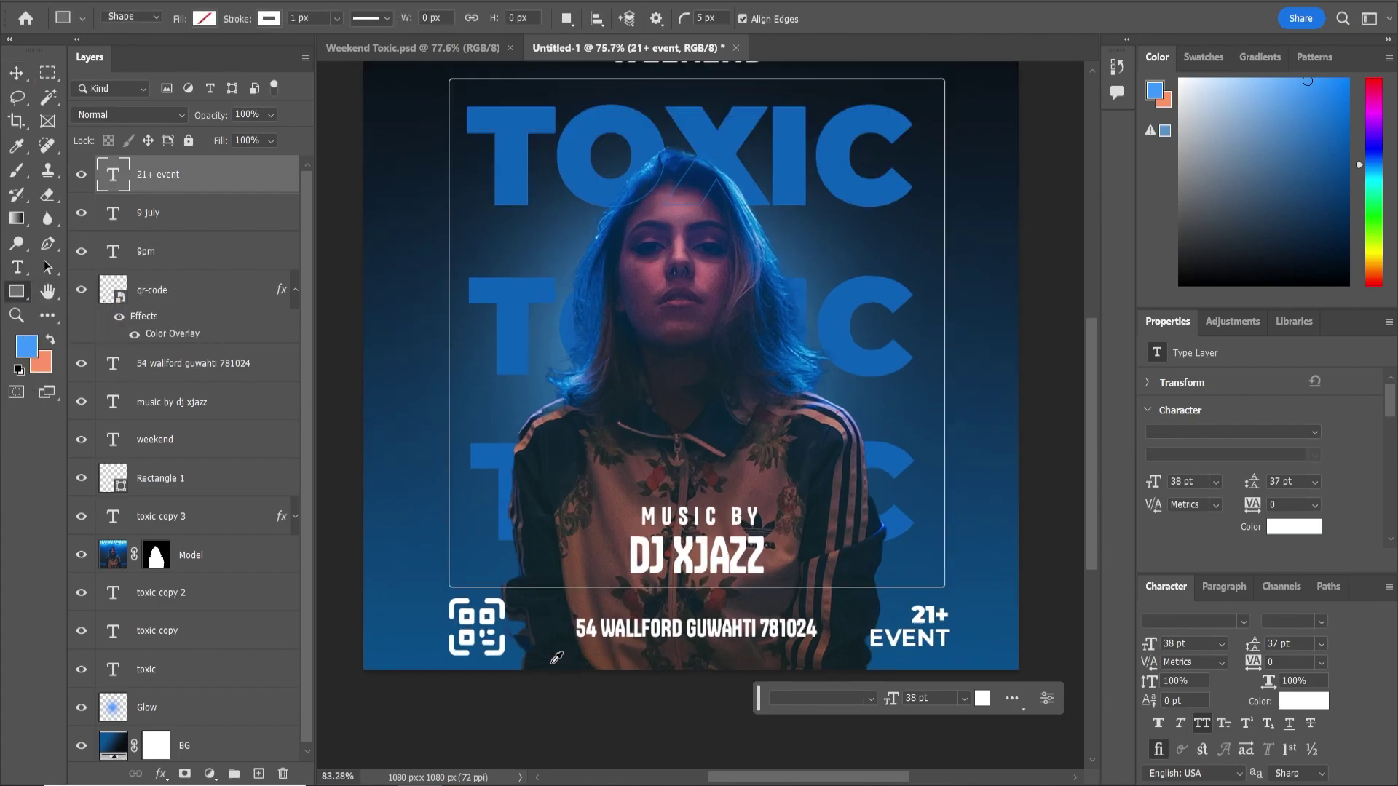
scroll(580, 589, "down", 3)
left_click_drag(877, 587, 805, 501)
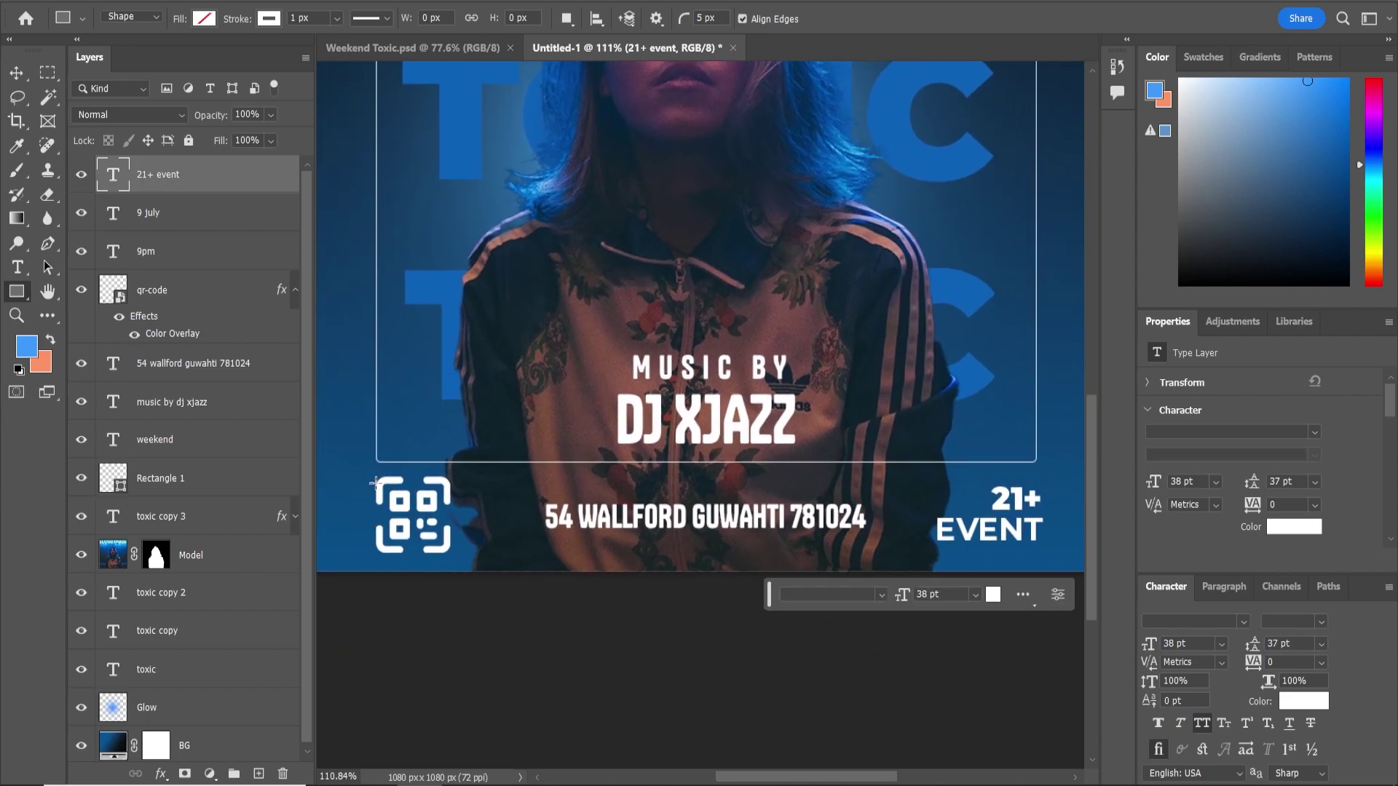
left_click_drag(410, 539, 446, 562)
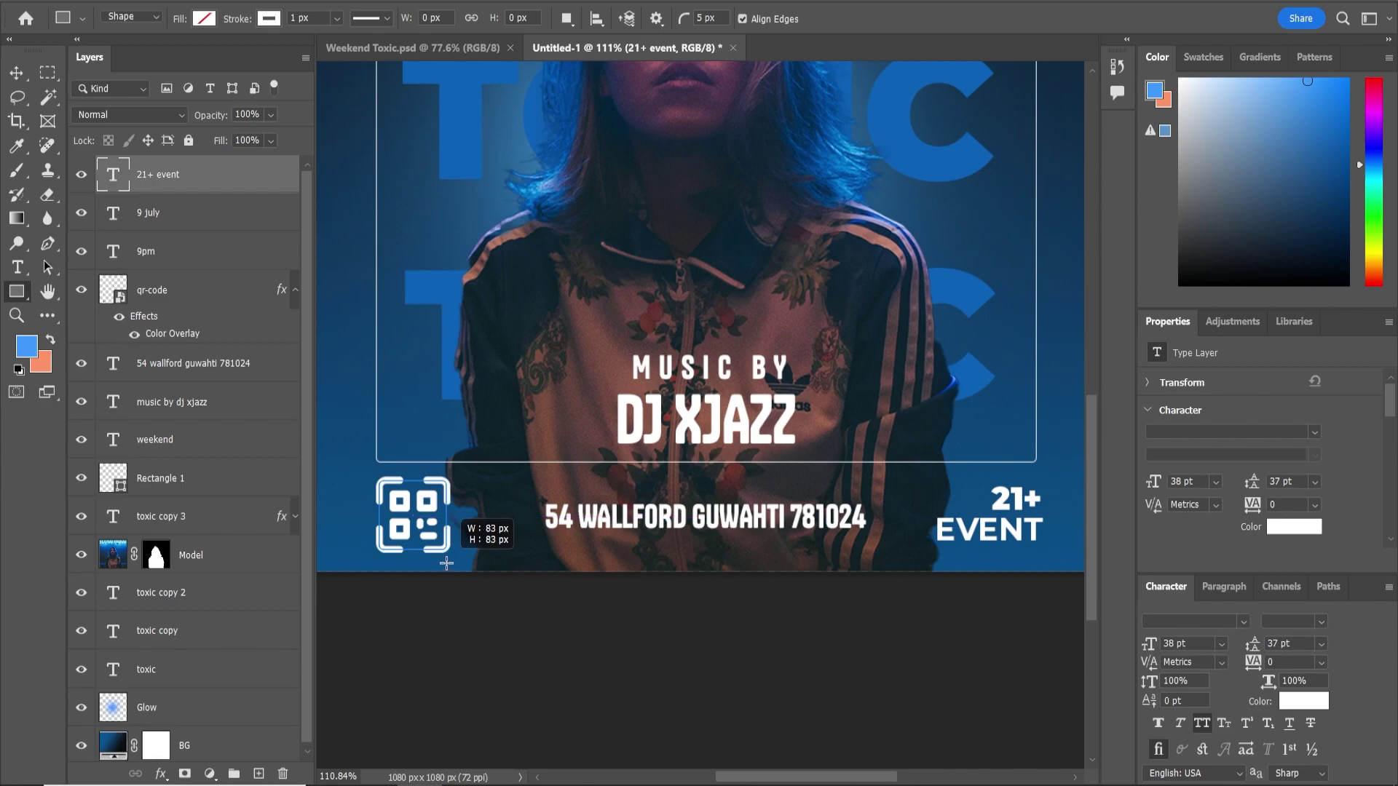
left_click_drag(447, 563, 1034, 560)
left_click_drag(317, 19, 168, 18)
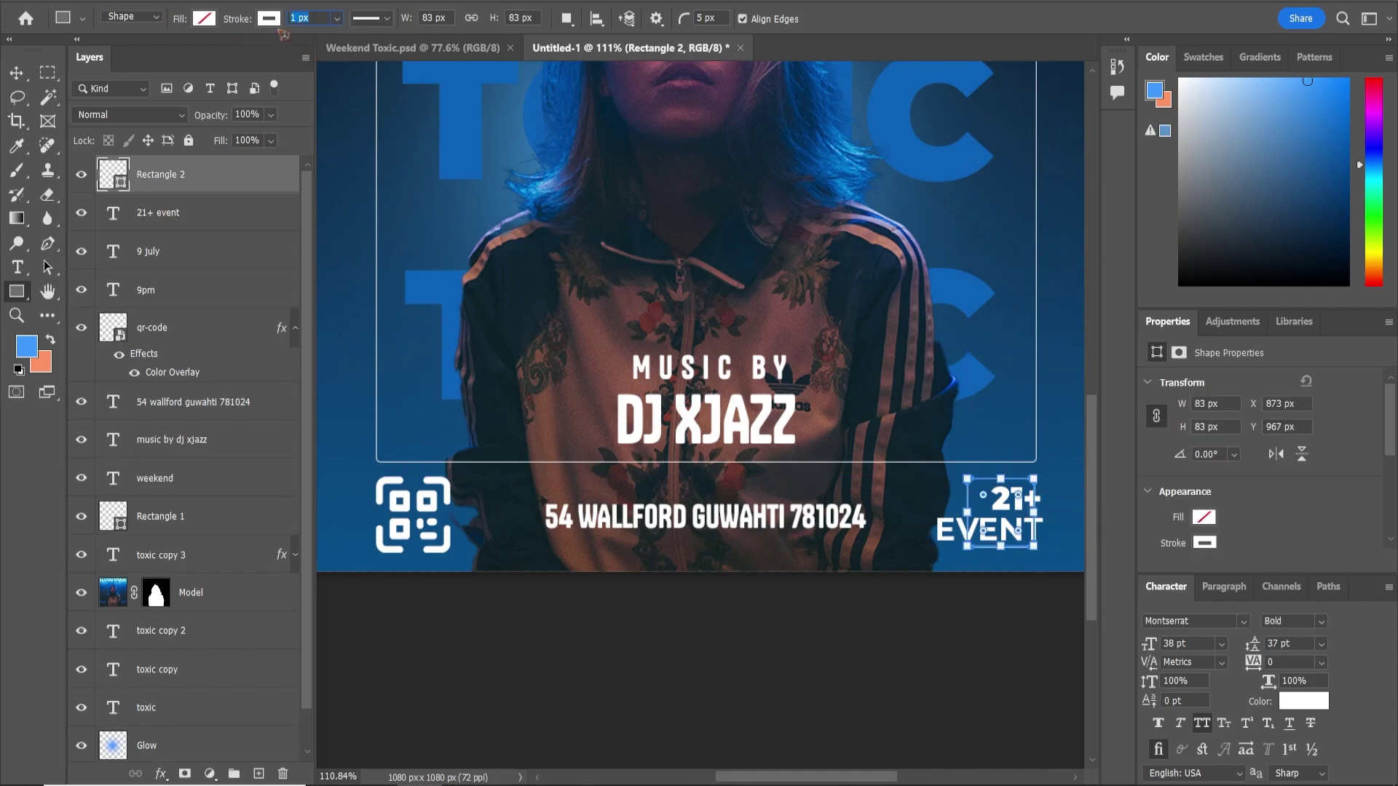
type("8")
key("Return")
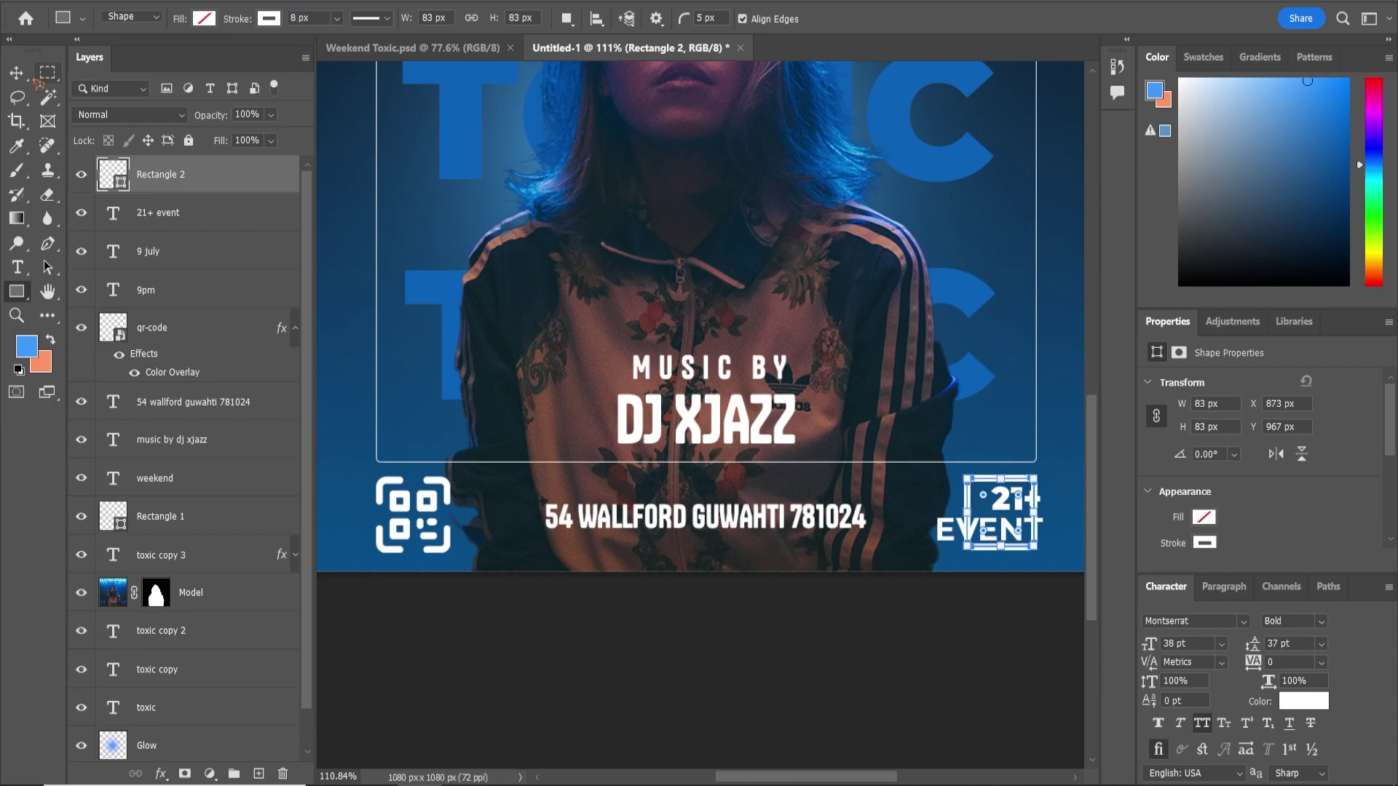
Shrink the 21+ EVENT text to fit inside the square and thin the outline to 5 px
left_click(16, 73)
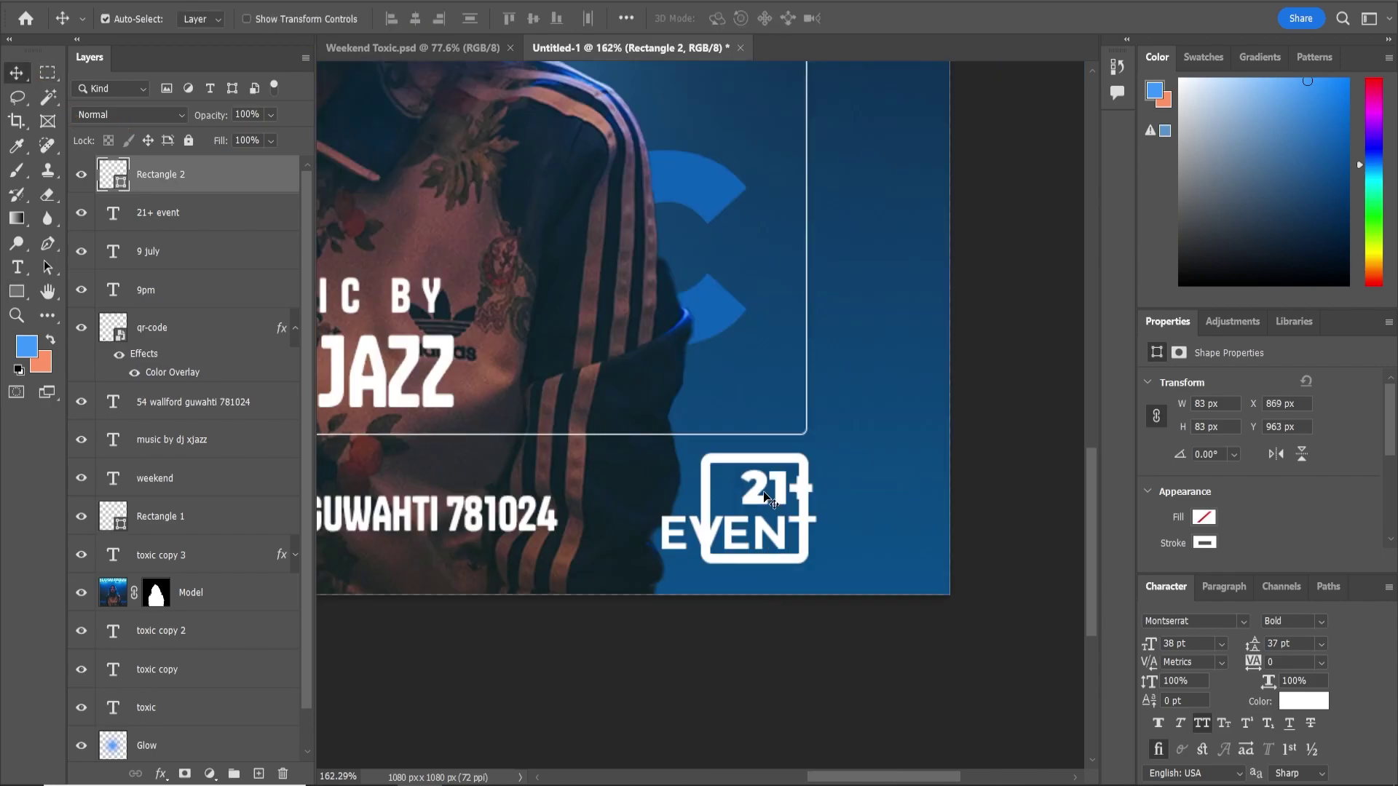
left_click(759, 495, "ctrl")
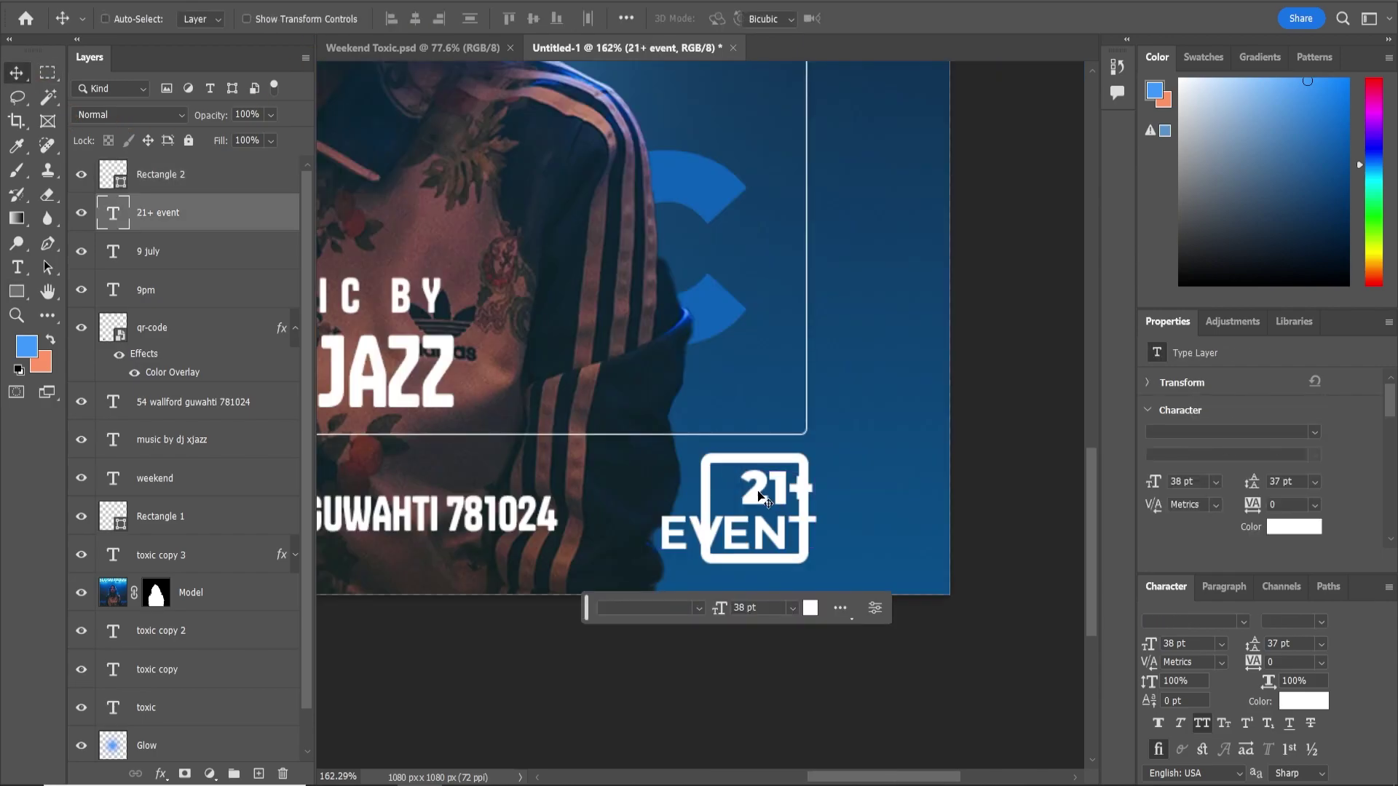
key("ctrl+t")
left_click_drag(659, 467, 728, 503)
key("Return")
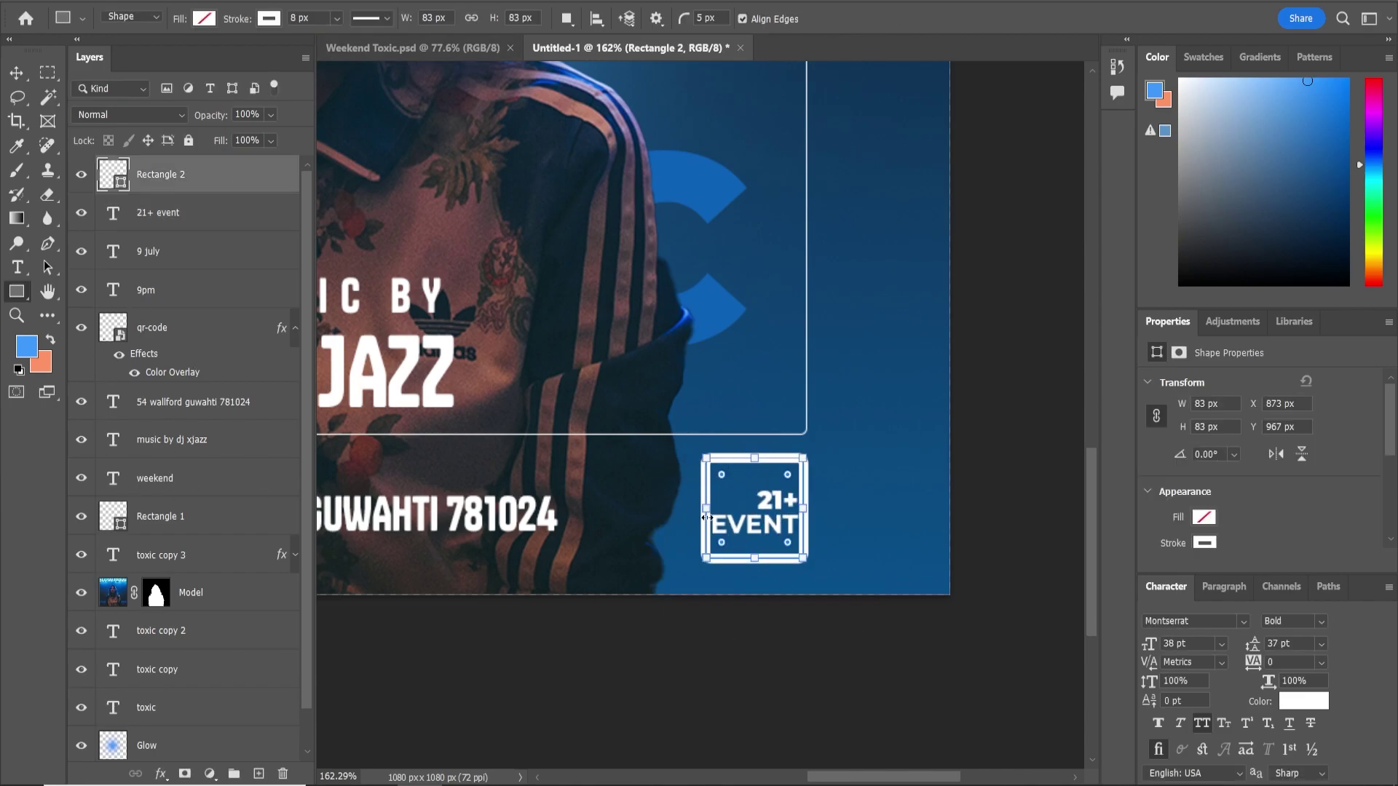
type("5")
key("Return")
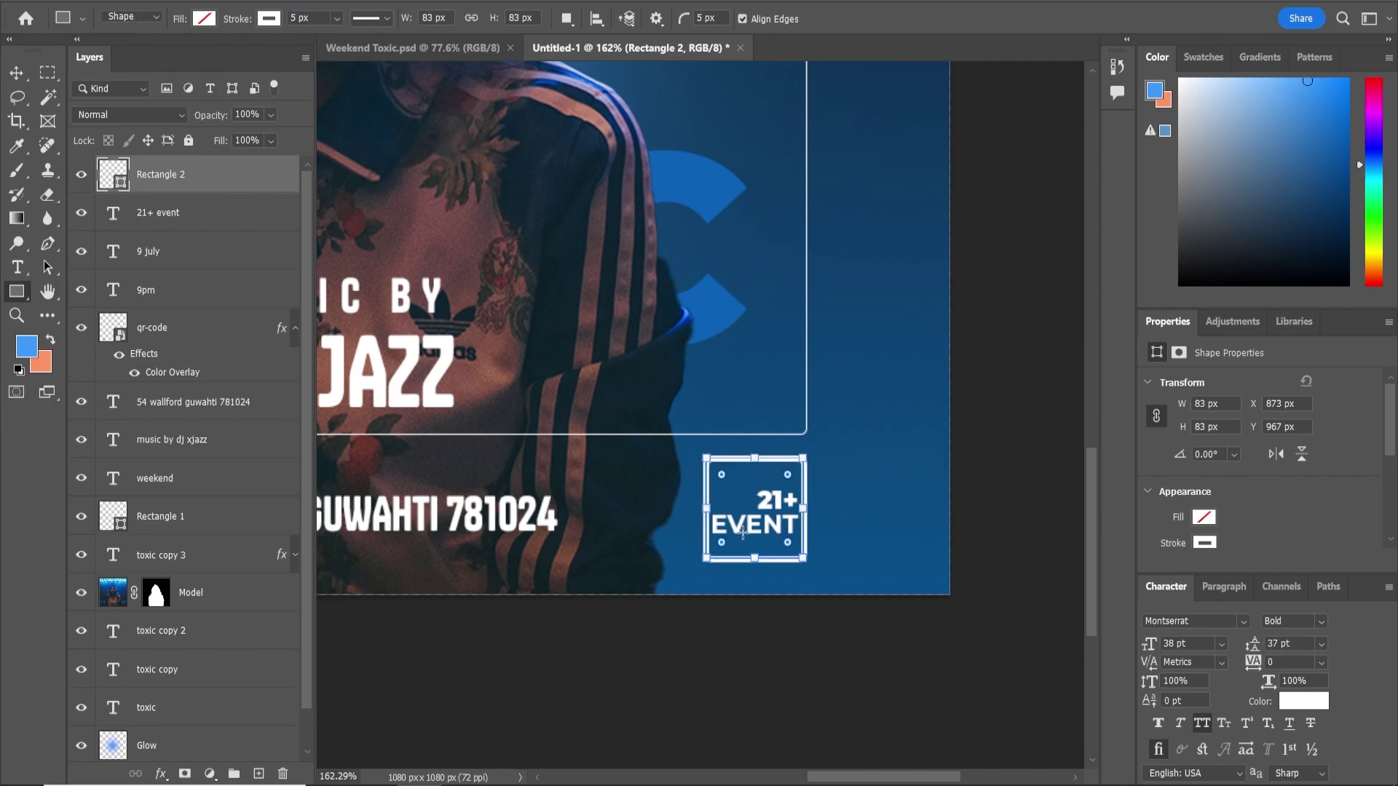
Round the square's corners and enlarge the 21+ characters
right_click(17, 293)
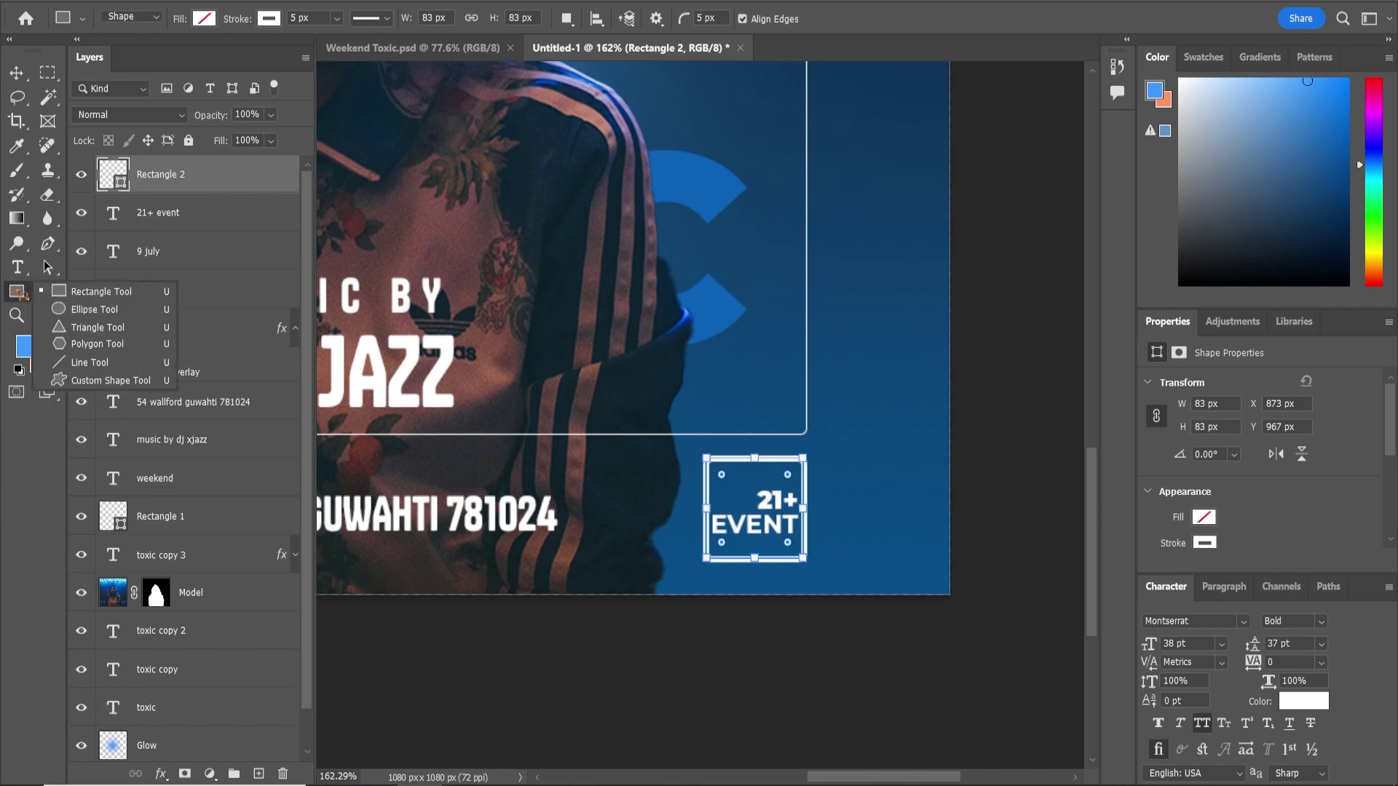
left_click(129, 298)
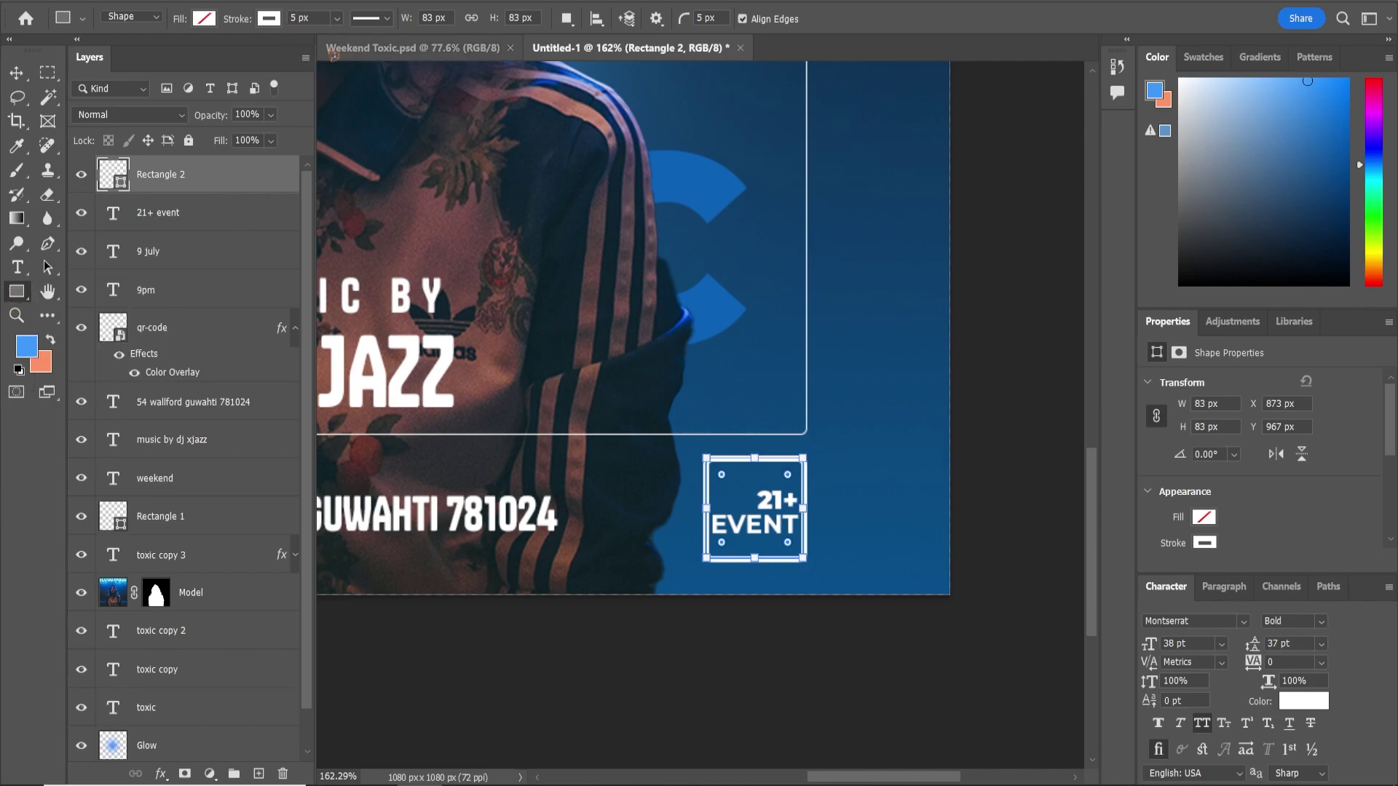
scroll(749, 522, "up", 6)
left_click_drag(662, 391, 677, 406)
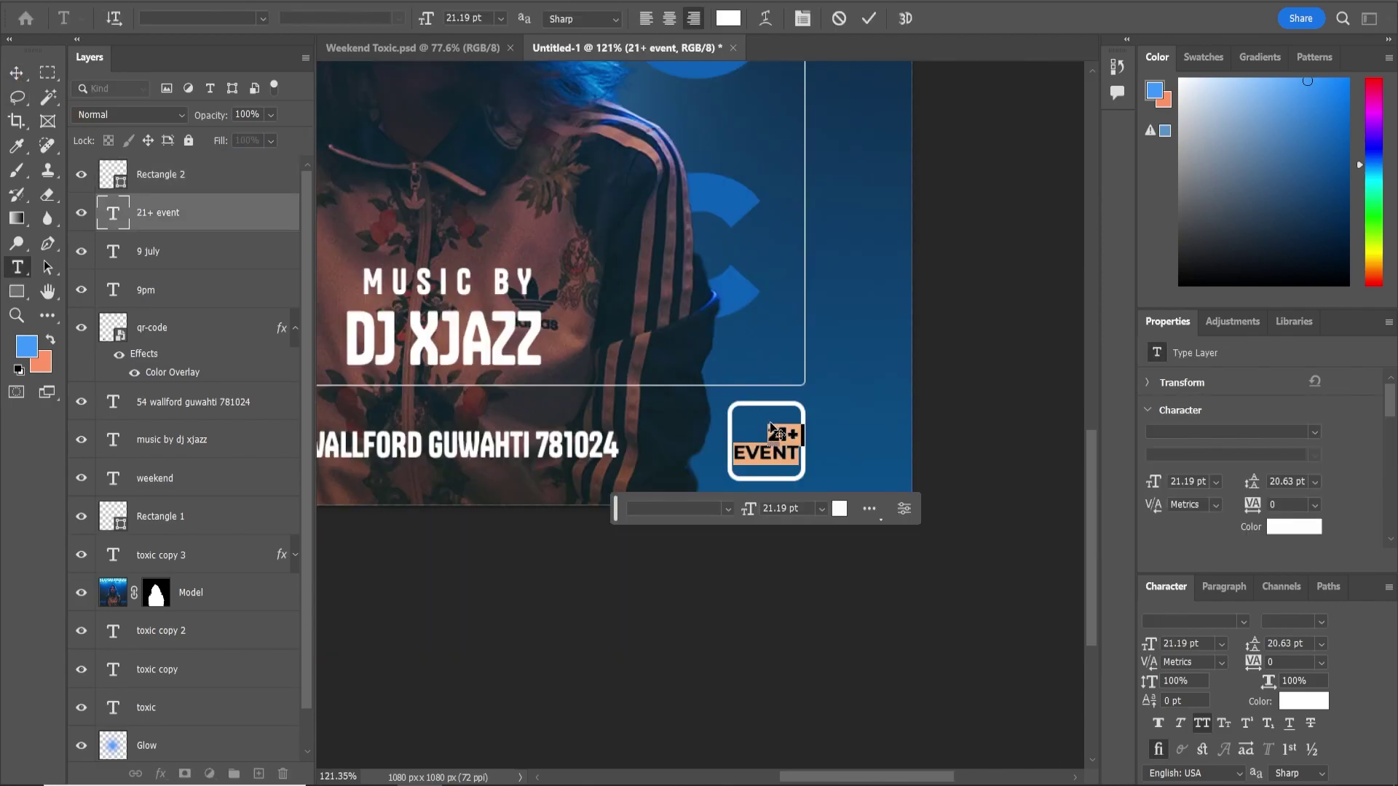
left_click(767, 432)
left_click_drag(768, 432, 799, 435)
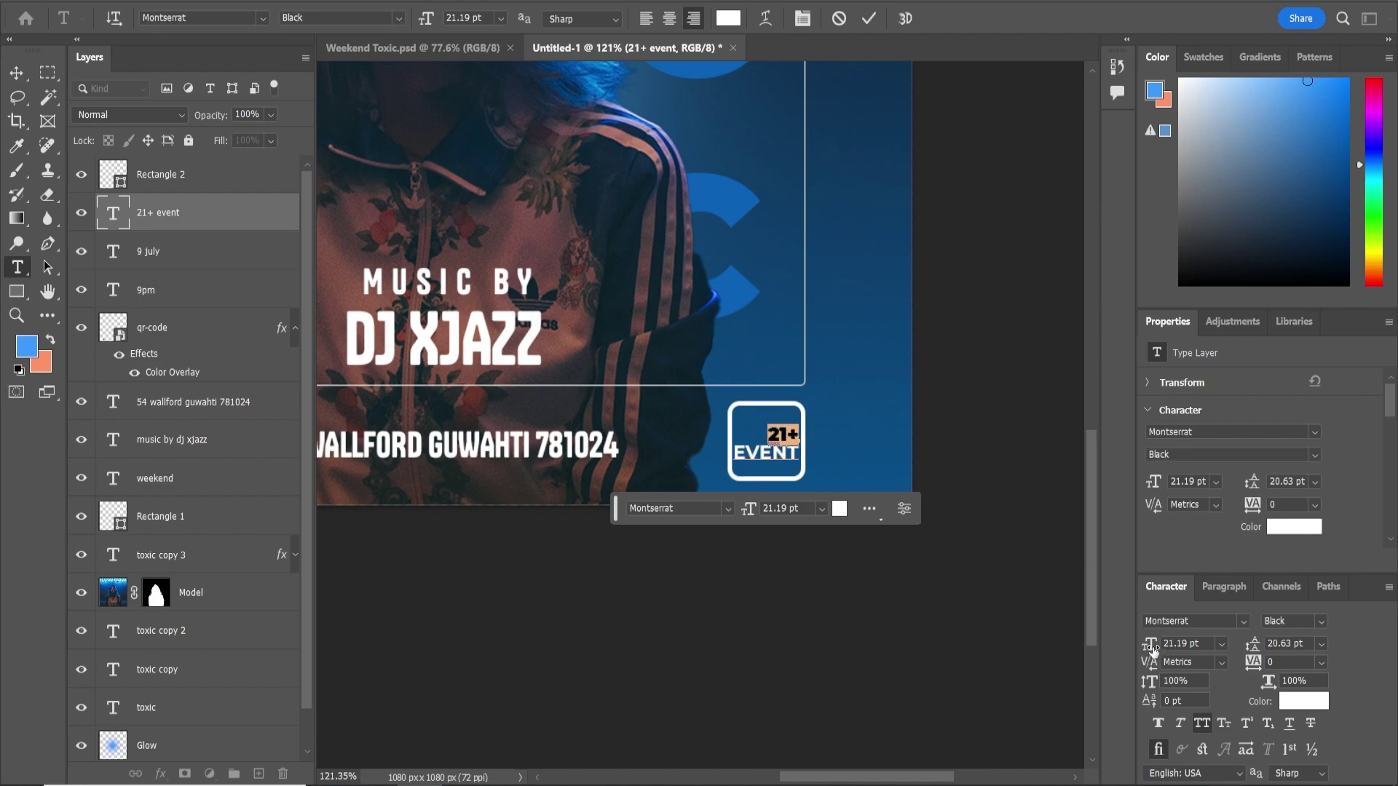
left_click_drag(1152, 650, 1166, 650)
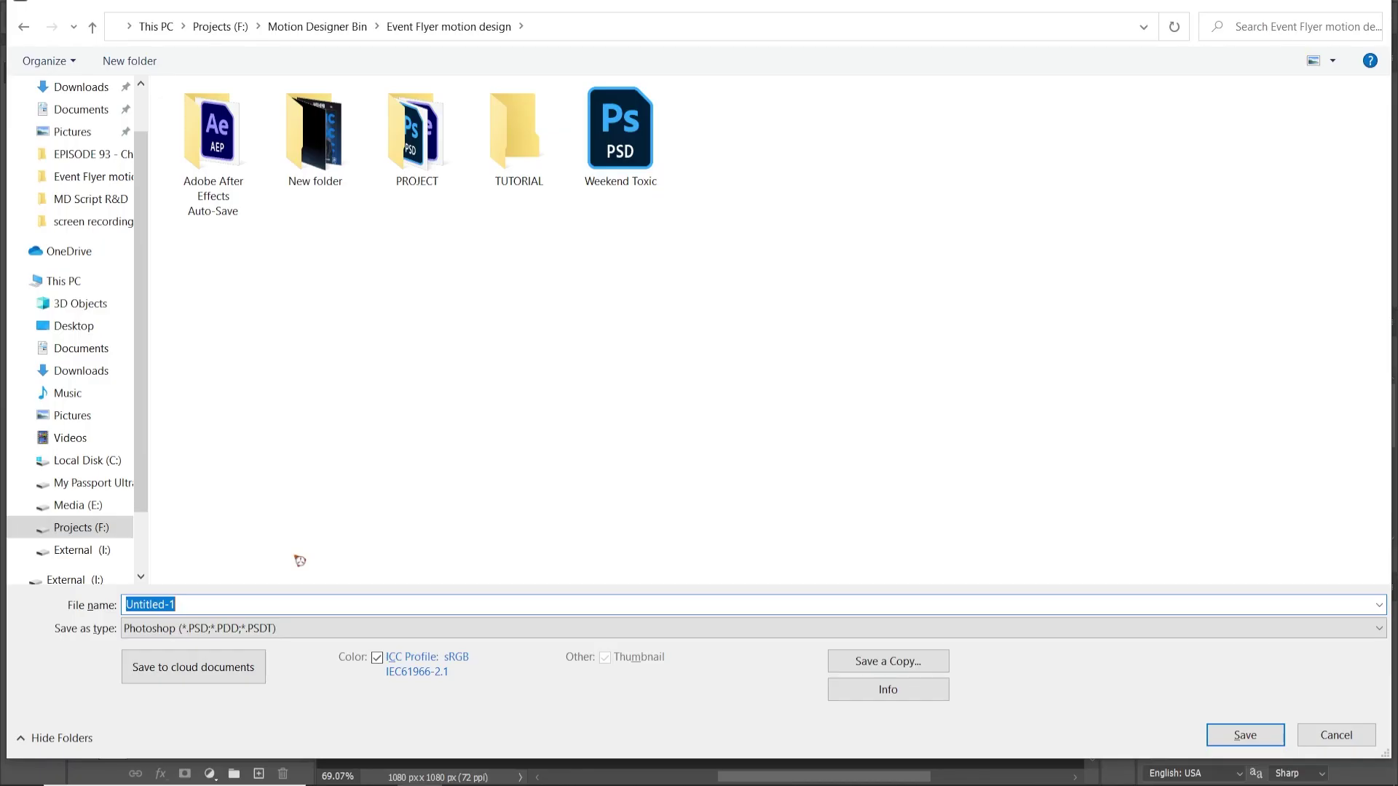
Save the poster as Design.psd, accepting the Photoshop Format Options
key("ctrl+a")
type("Design")
key("Return")
left_click(944, 211)
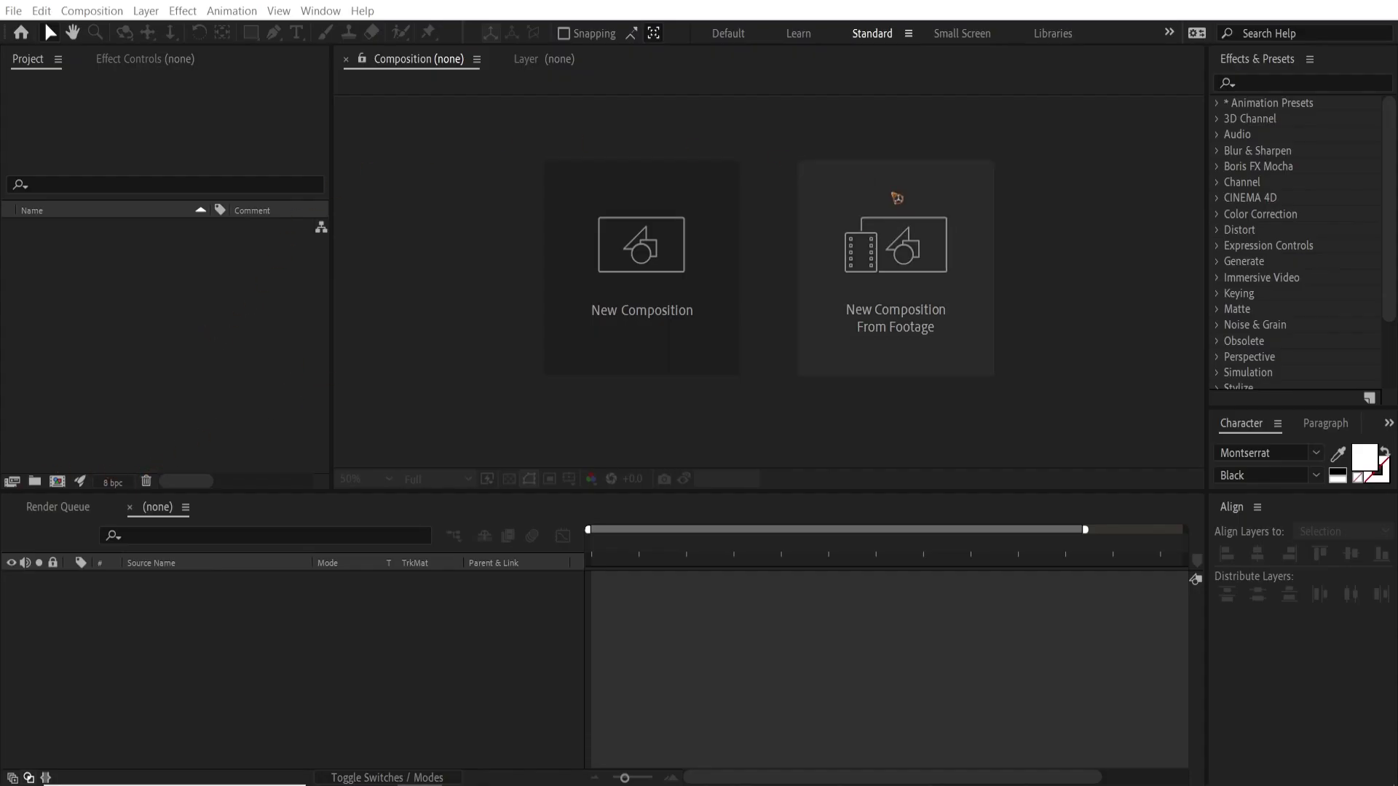
Import Design.psd as Composition - Retain Layer Sizes, confirming the layer style options
double_click(132, 299)
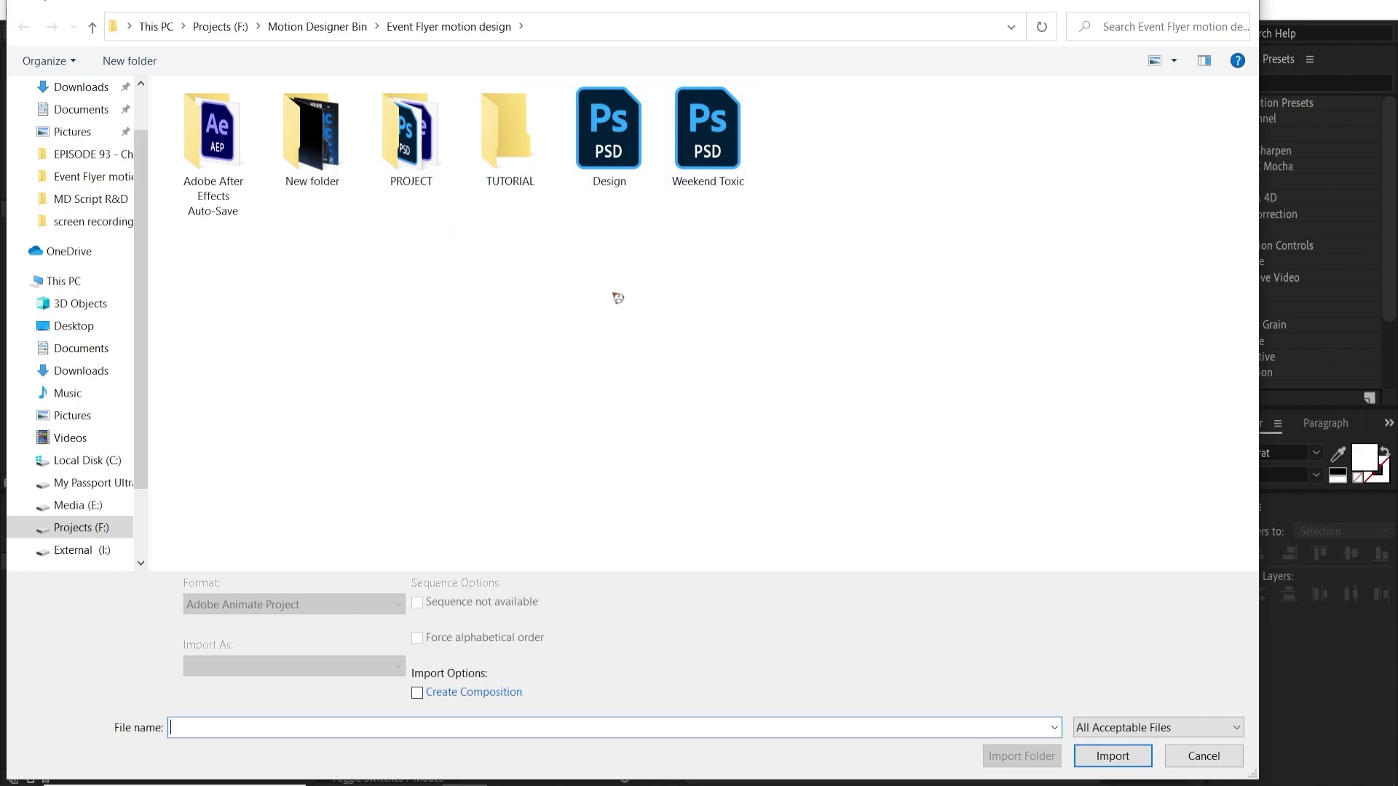
left_click(620, 166)
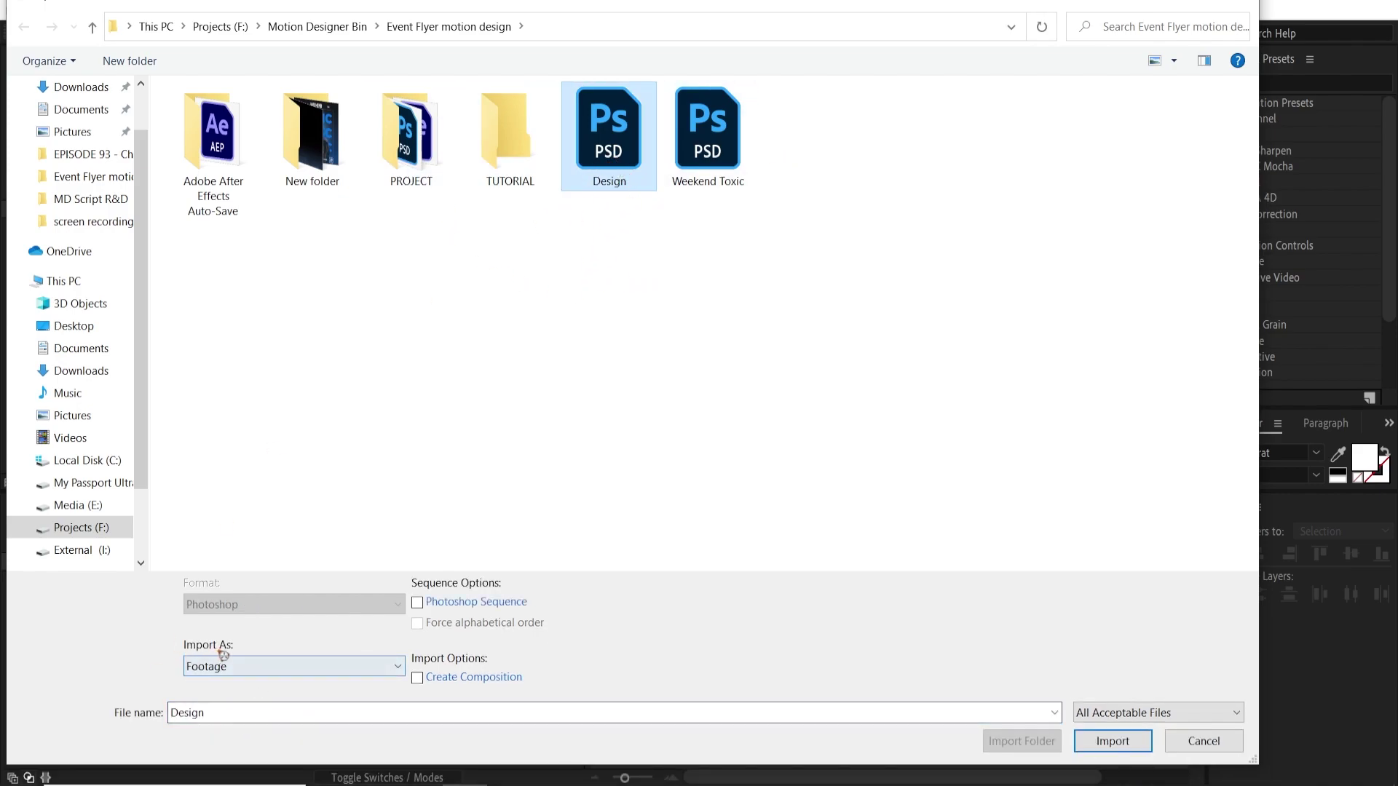
left_click(281, 668)
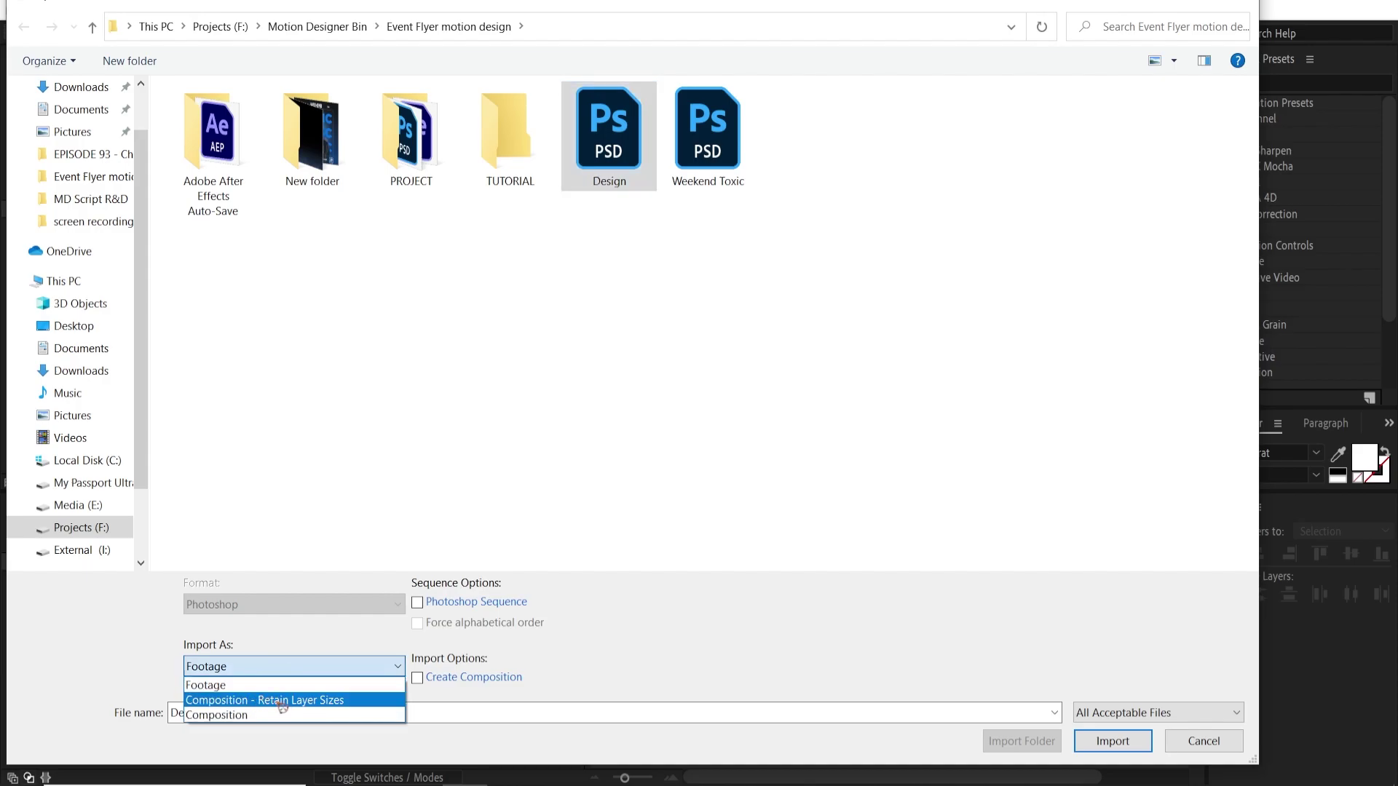
left_click(285, 703)
left_click(1112, 741)
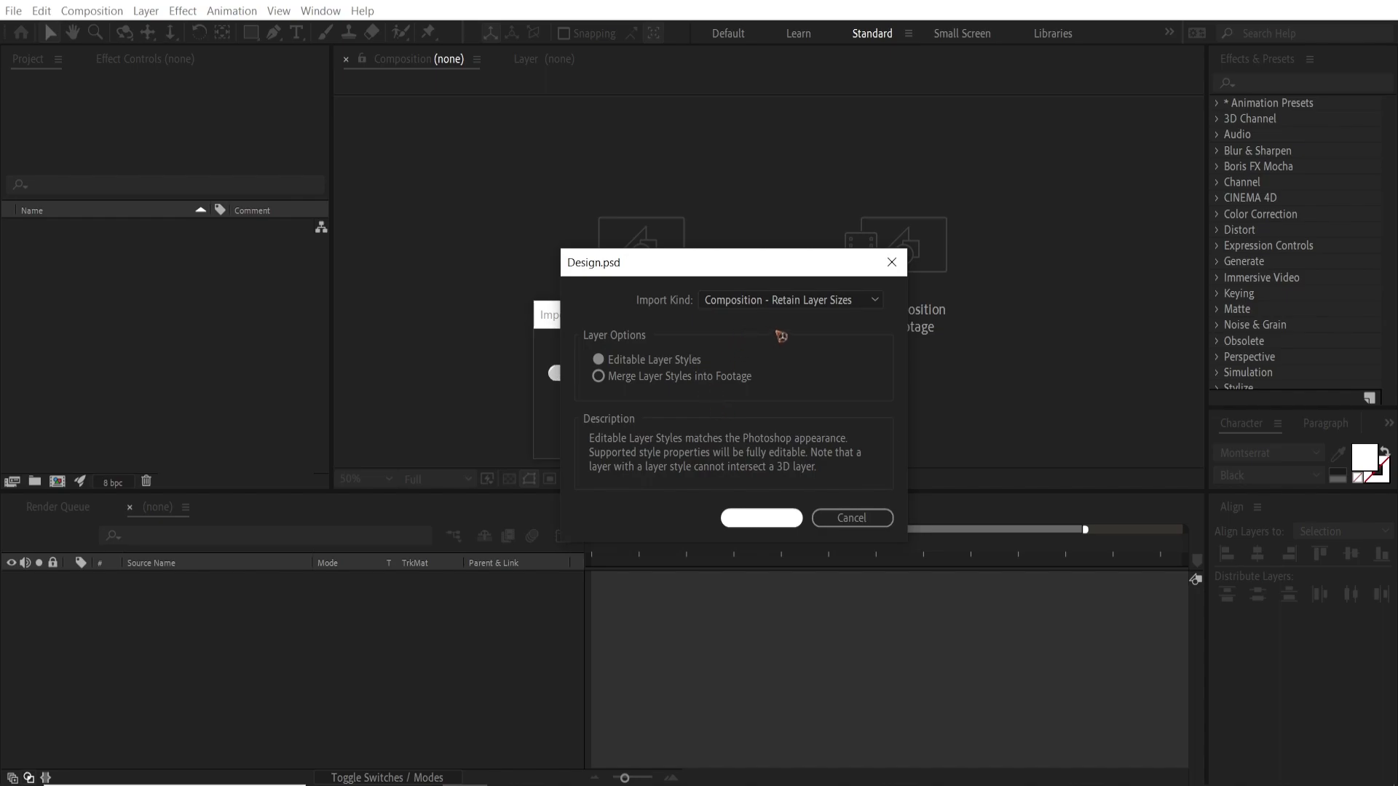
left_click(748, 518)
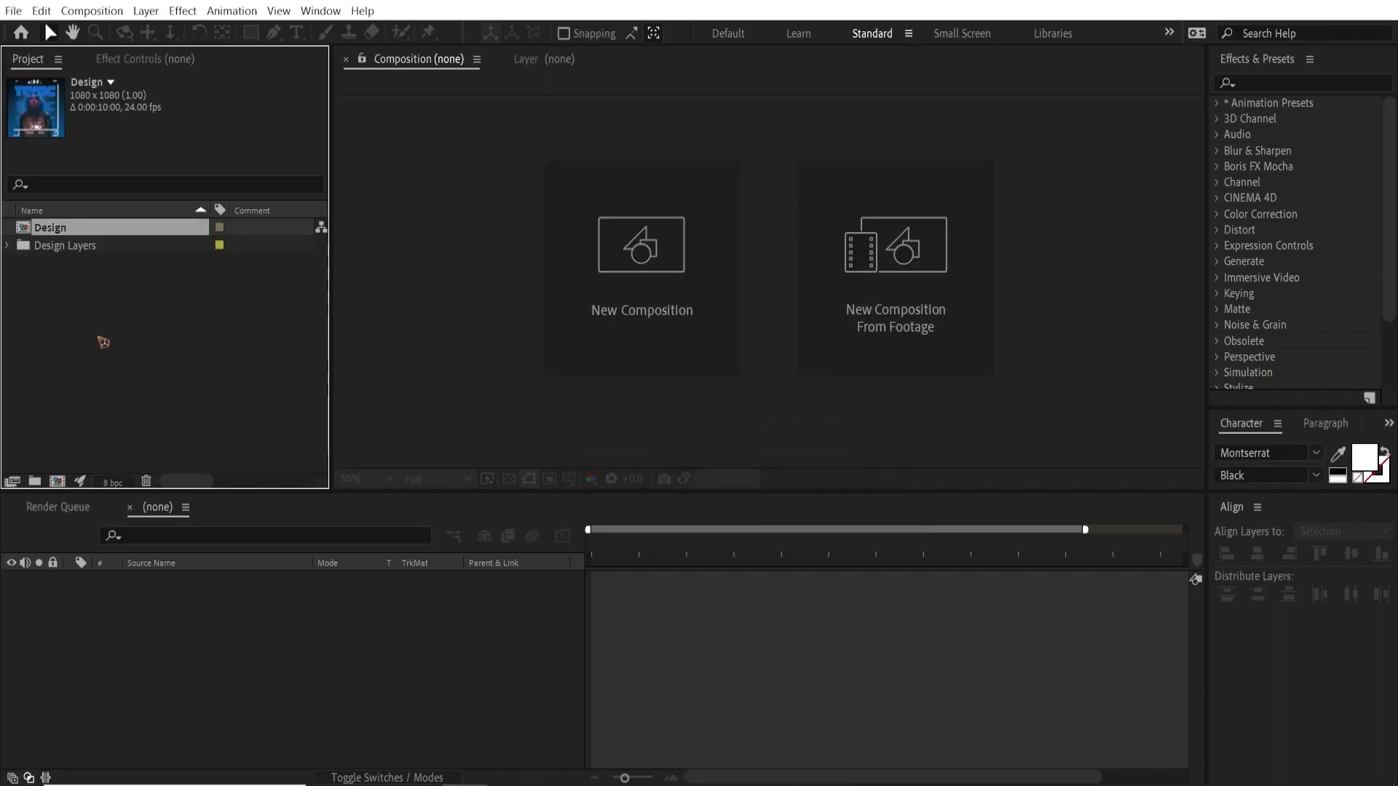
left_click(101, 340)
Open the Design composition and dock its viewer on the right side
left_click(82, 231)
double_click(105, 231)
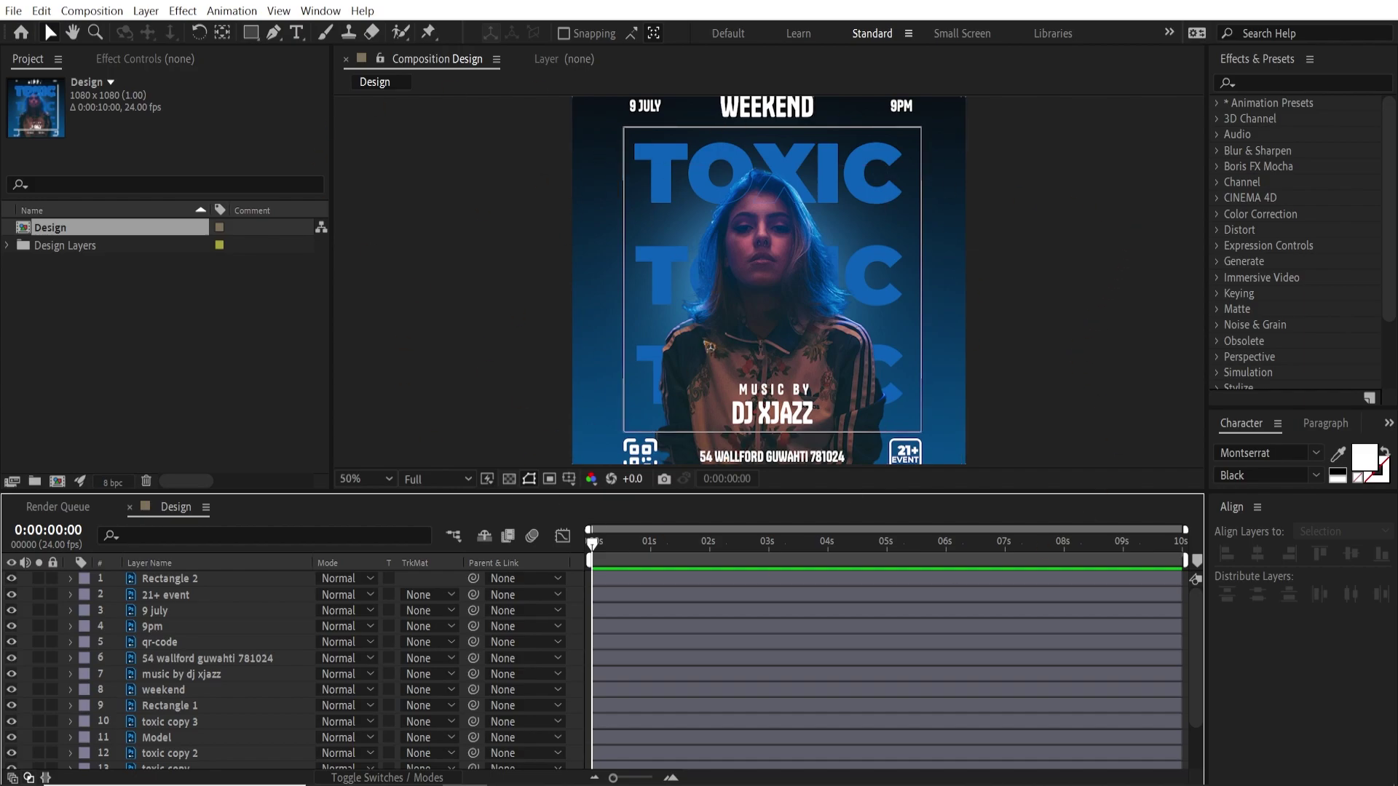
left_click(499, 64)
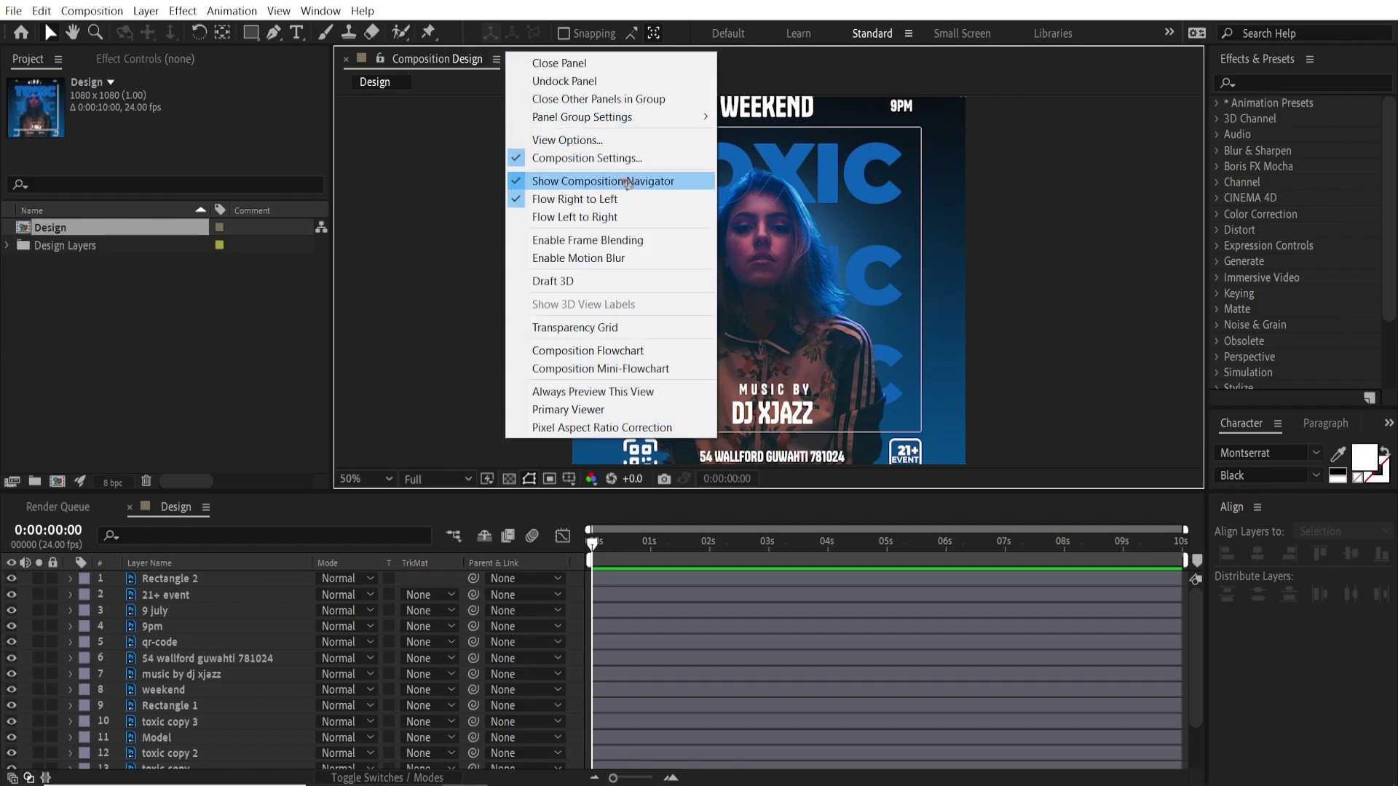
left_click(602, 81)
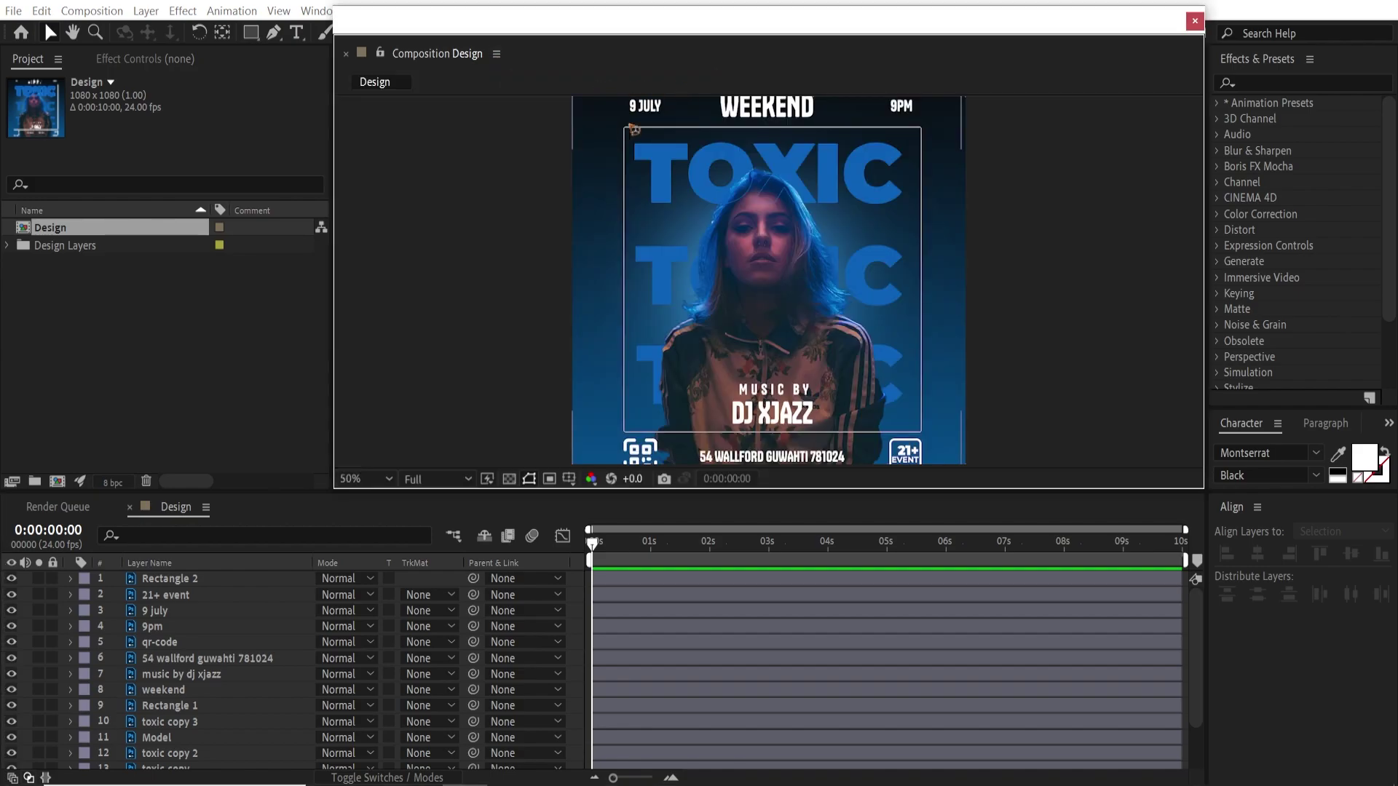
left_click_drag(615, 53, 466, 179)
left_click_drag(289, 209, 1395, 413)
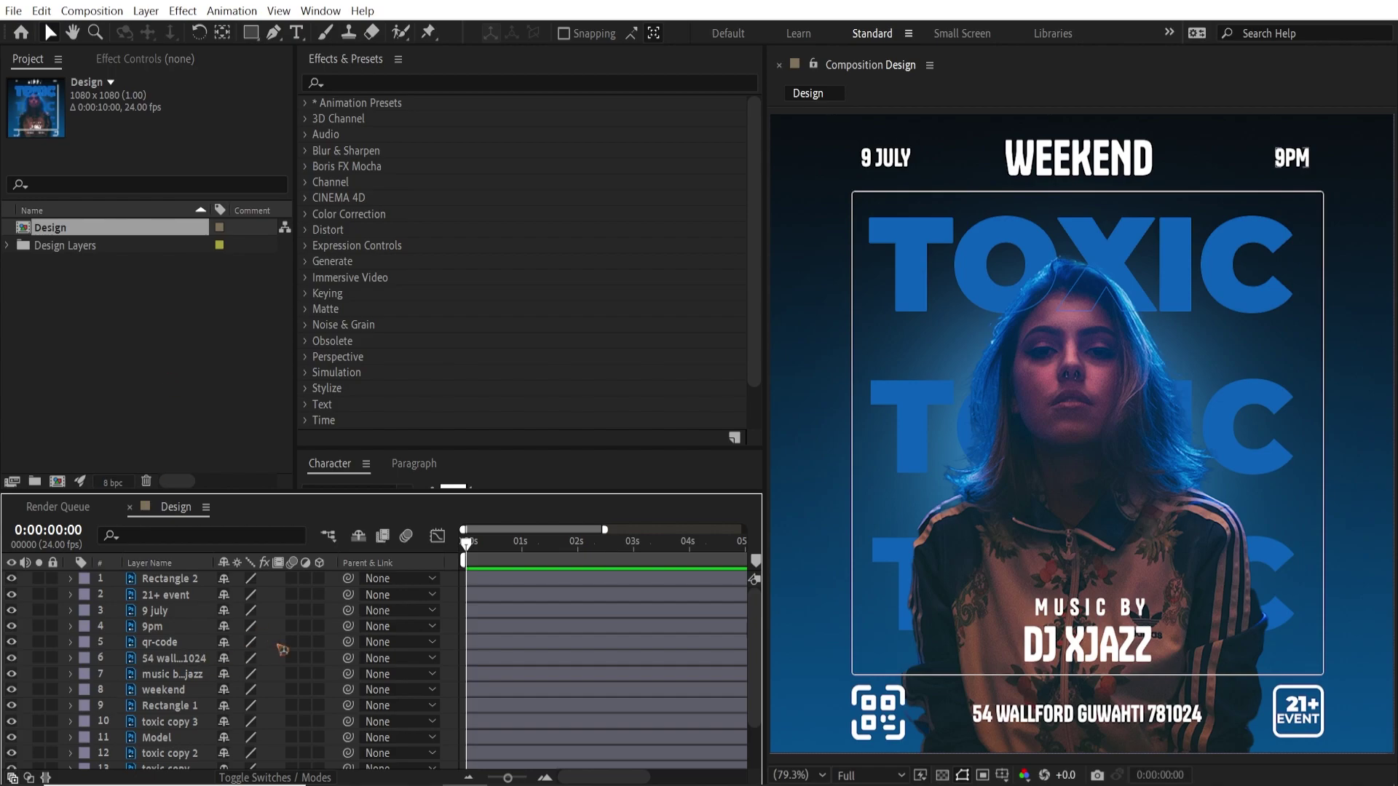
Make every layer from Rectangle 2 down to BG a 3D layer
left_click(193, 581)
scroll(197, 663, "down", 3)
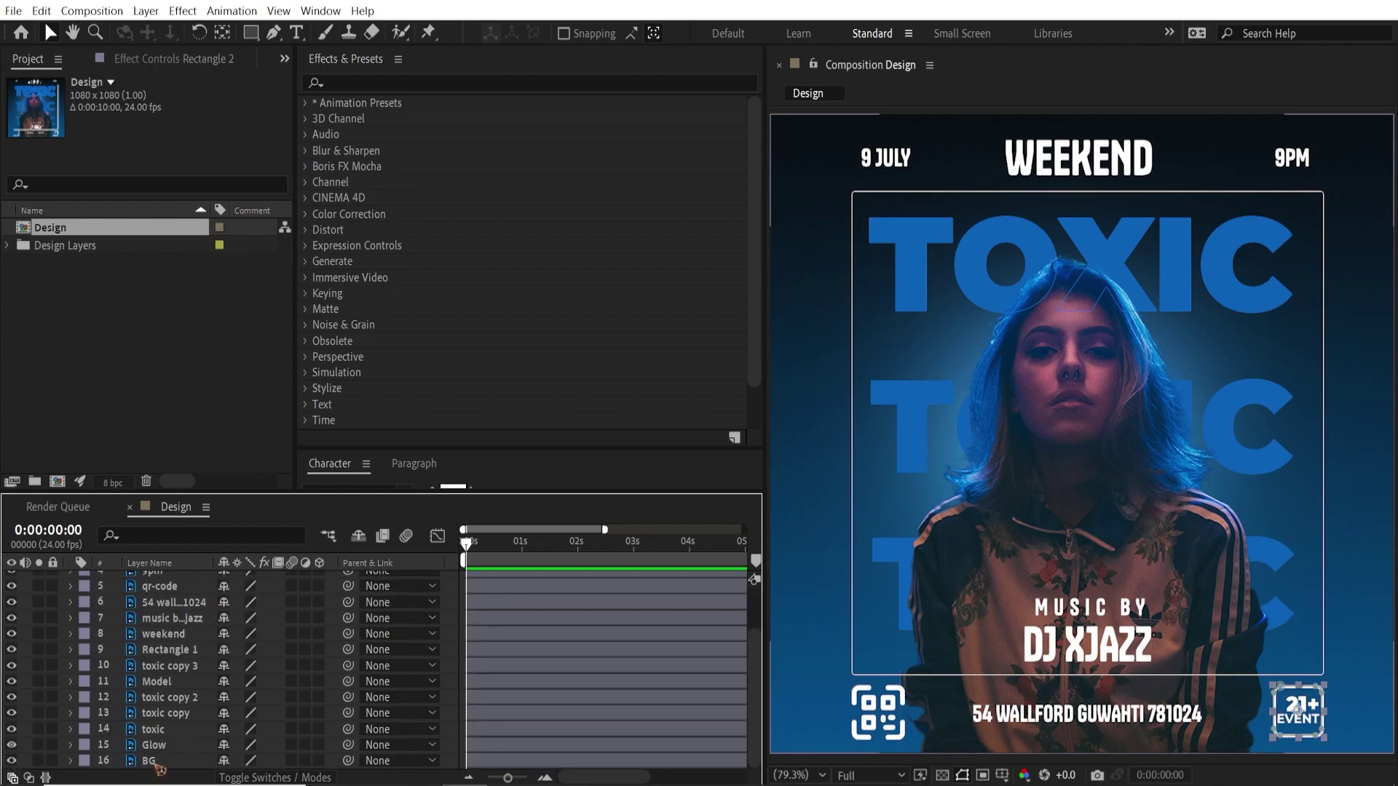
left_click(156, 766, "shift")
scroll(182, 692, "up", 4)
left_click(320, 610)
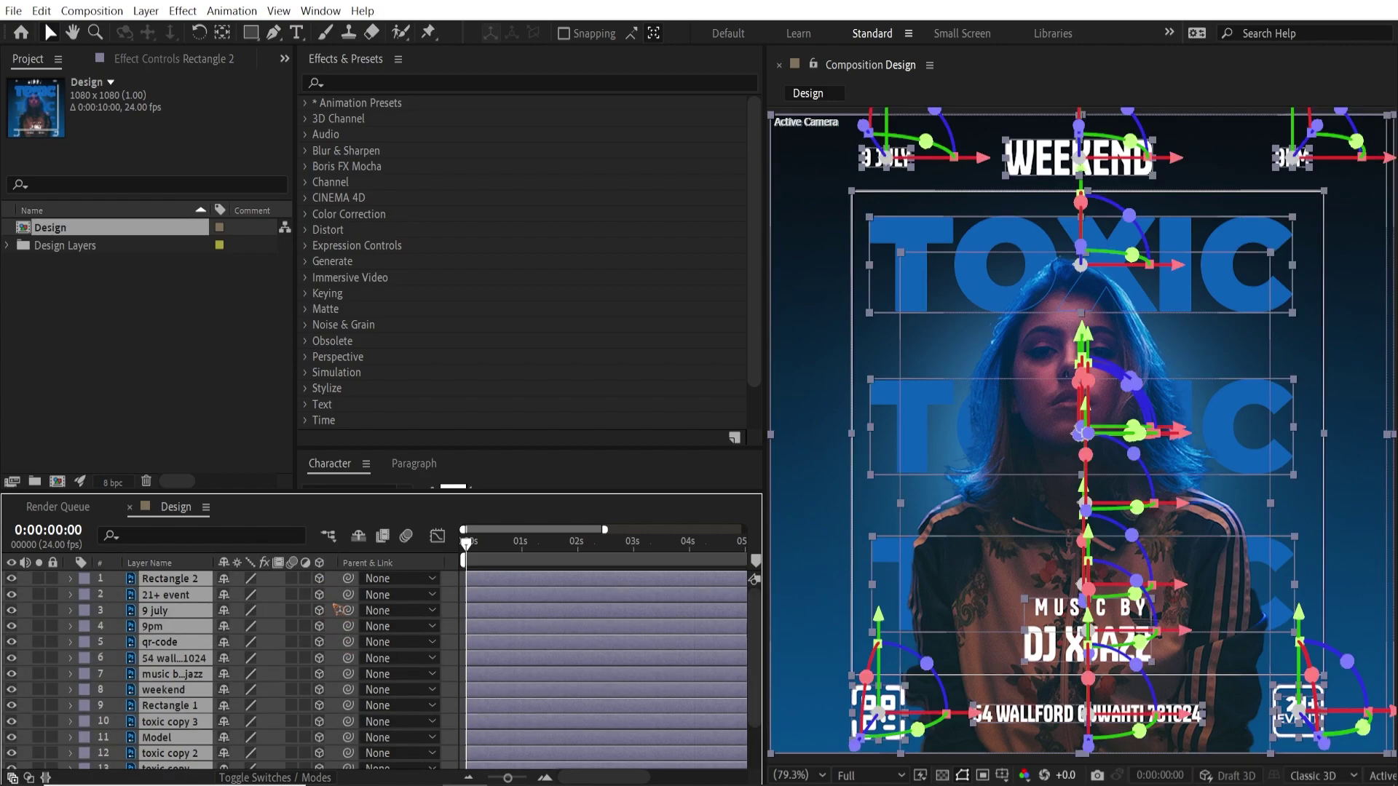
left_click(123, 619)
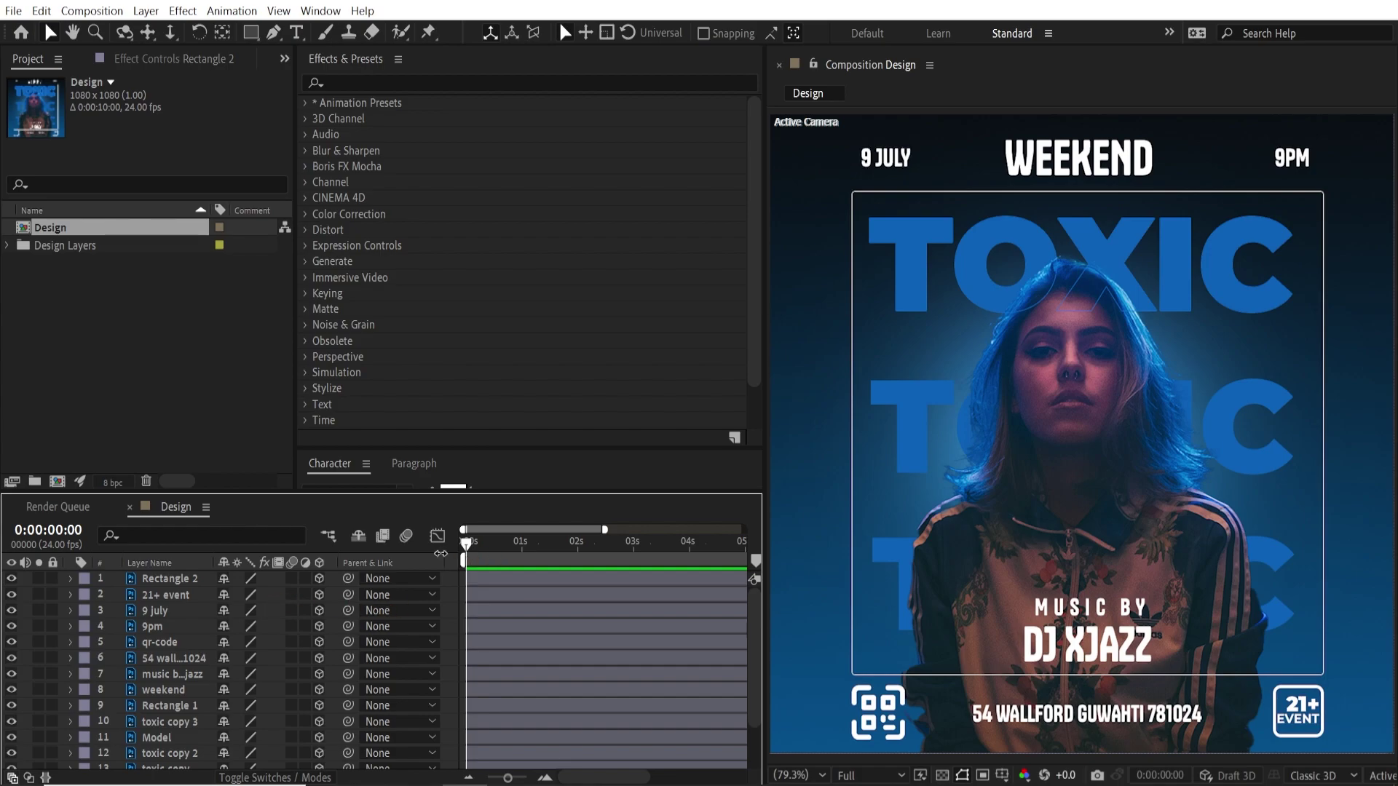
left_click(183, 10)
Add a 35 mm Camera 1 and a Null 1 layer to the Design composition
mouse_move(171, 35)
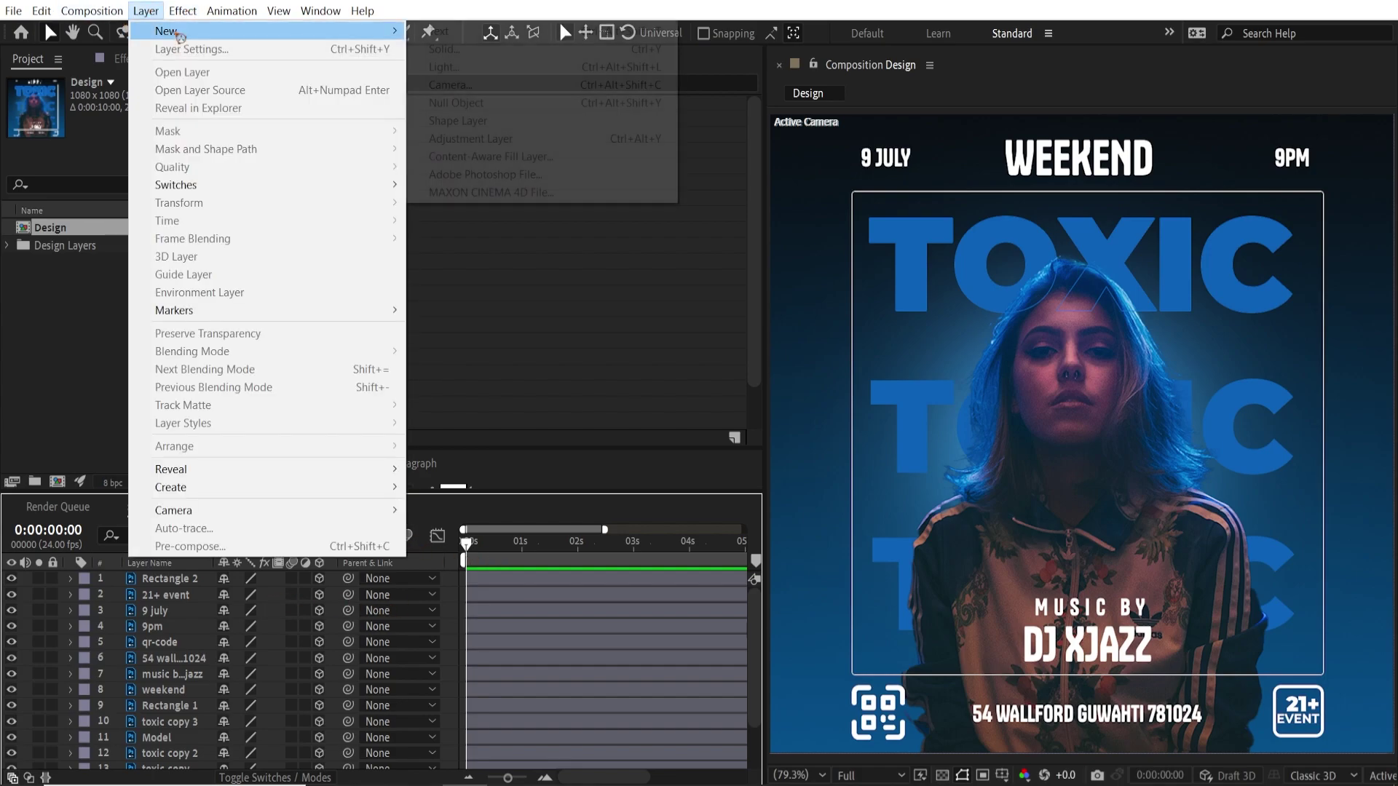
left_click(536, 93)
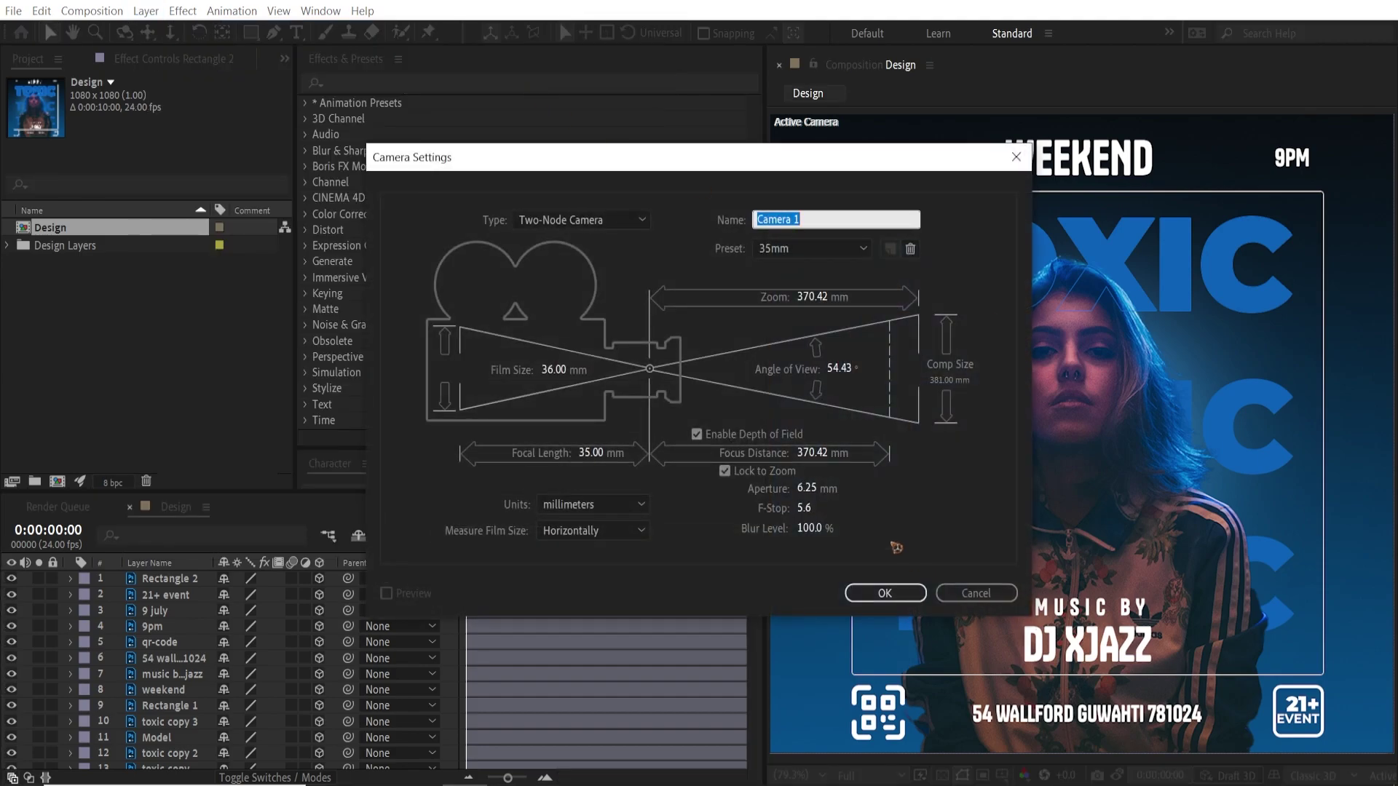
left_click(884, 593)
left_click(146, 10)
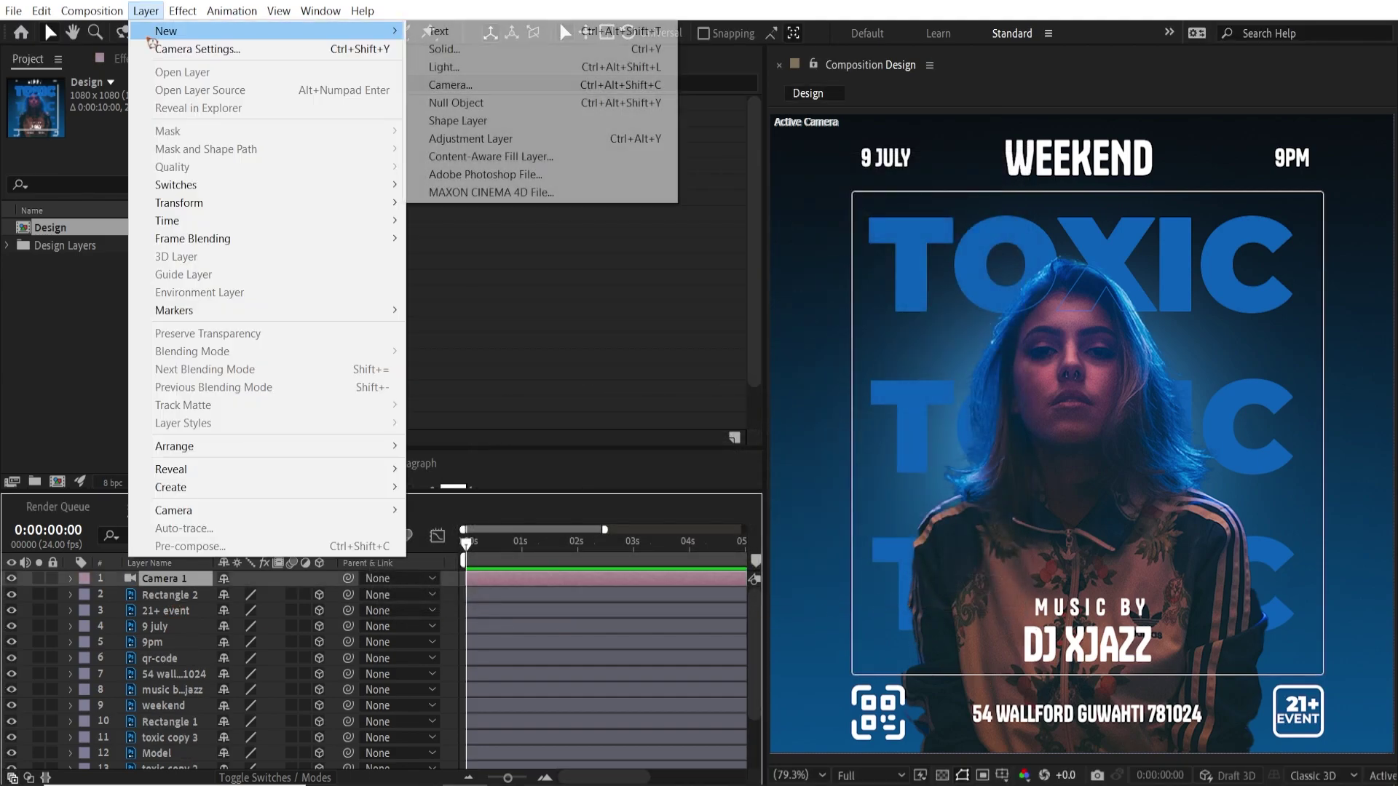
left_click(520, 103)
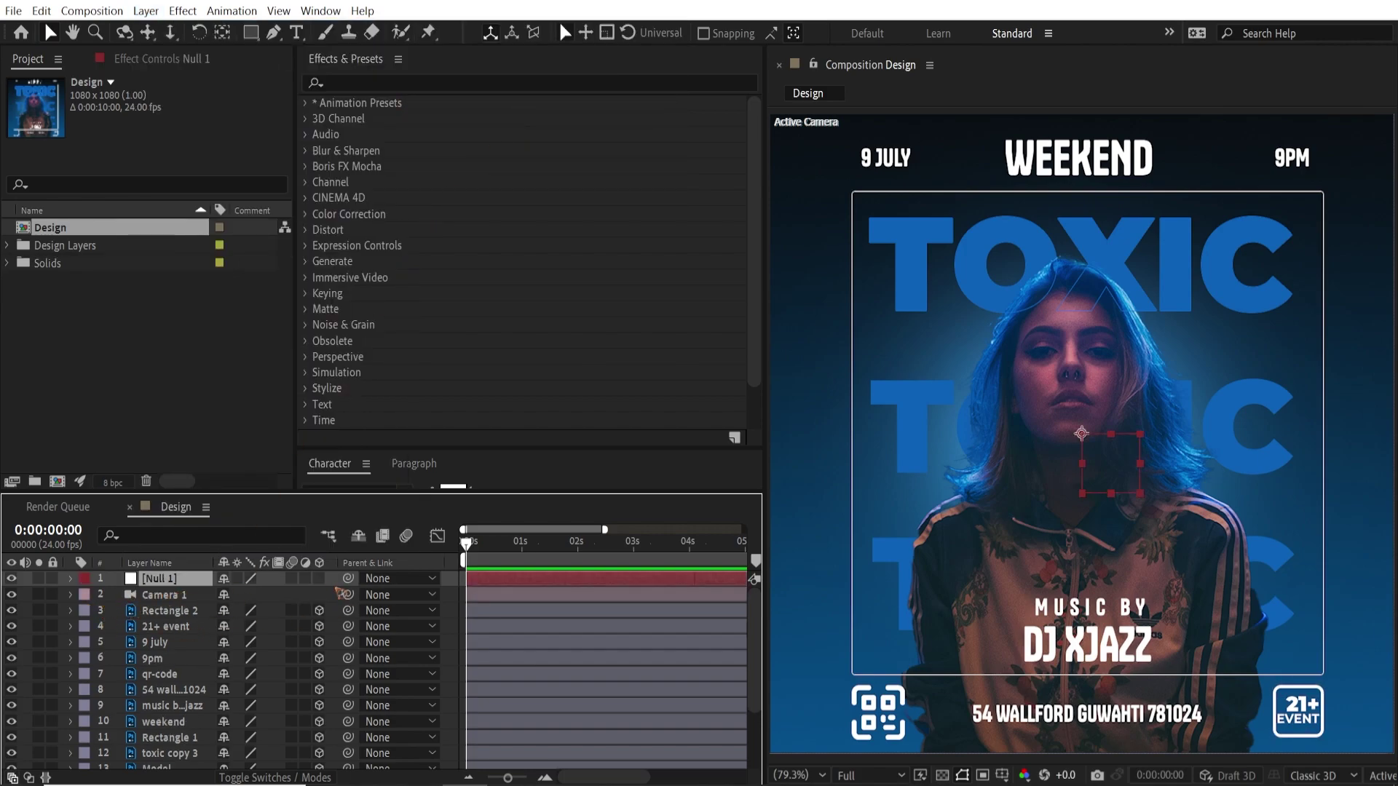
Make Null 1 a 3D layer and parent Camera 1 to it
left_click(319, 579)
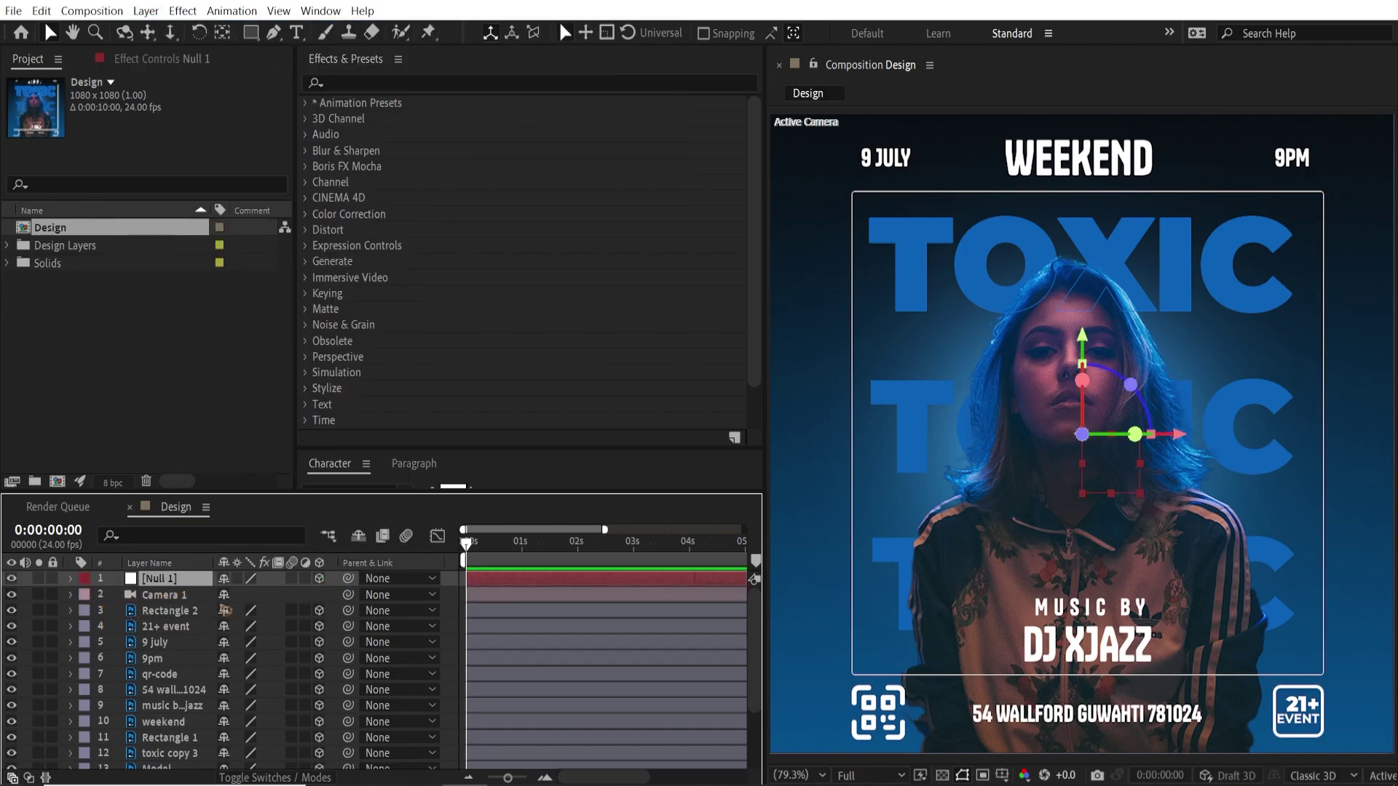
left_click(170, 597)
left_click_drag(348, 595, 137, 586)
left_click(151, 580)
scroll(231, 622, "down", 2)
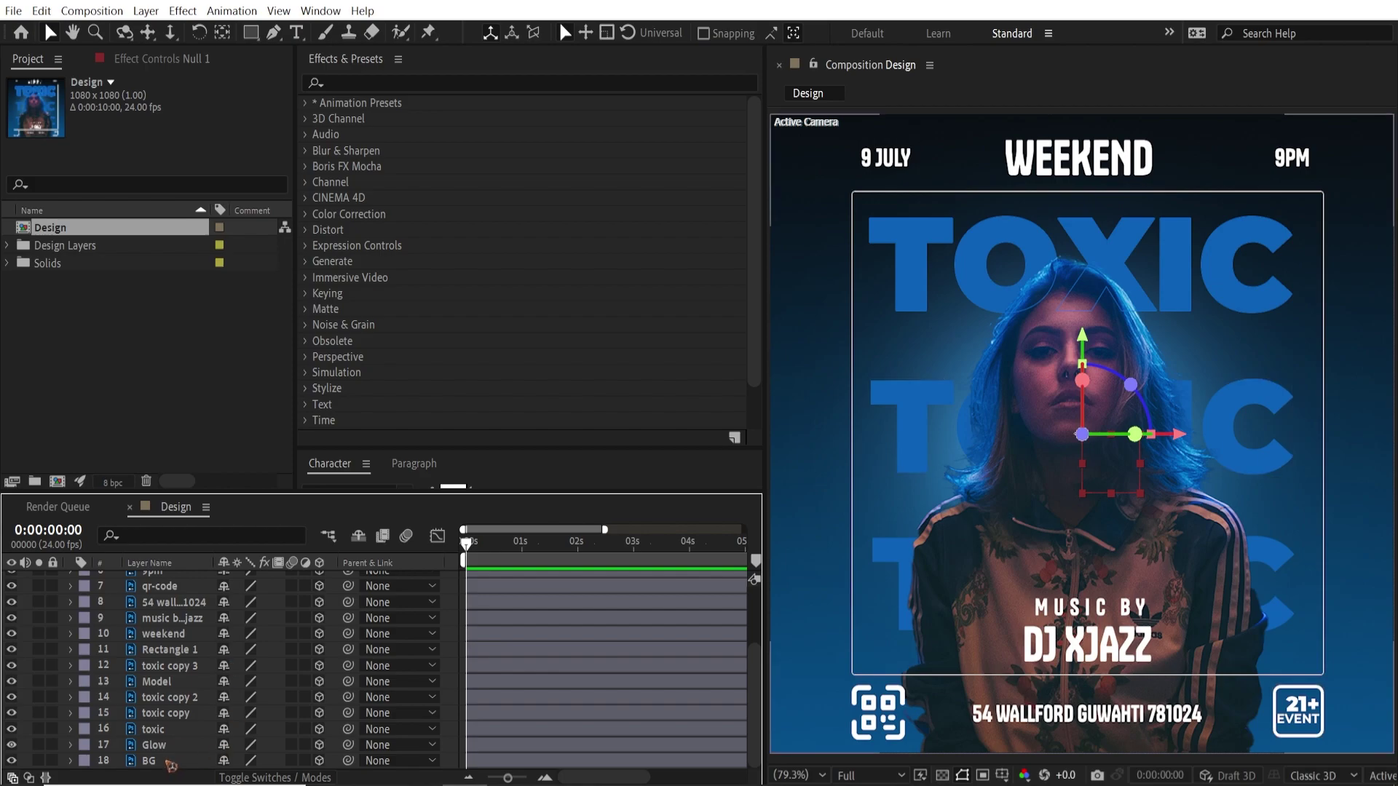
Push the BG layer back to Z 458 and scale it up to 151%
left_click(175, 762)
key("p")
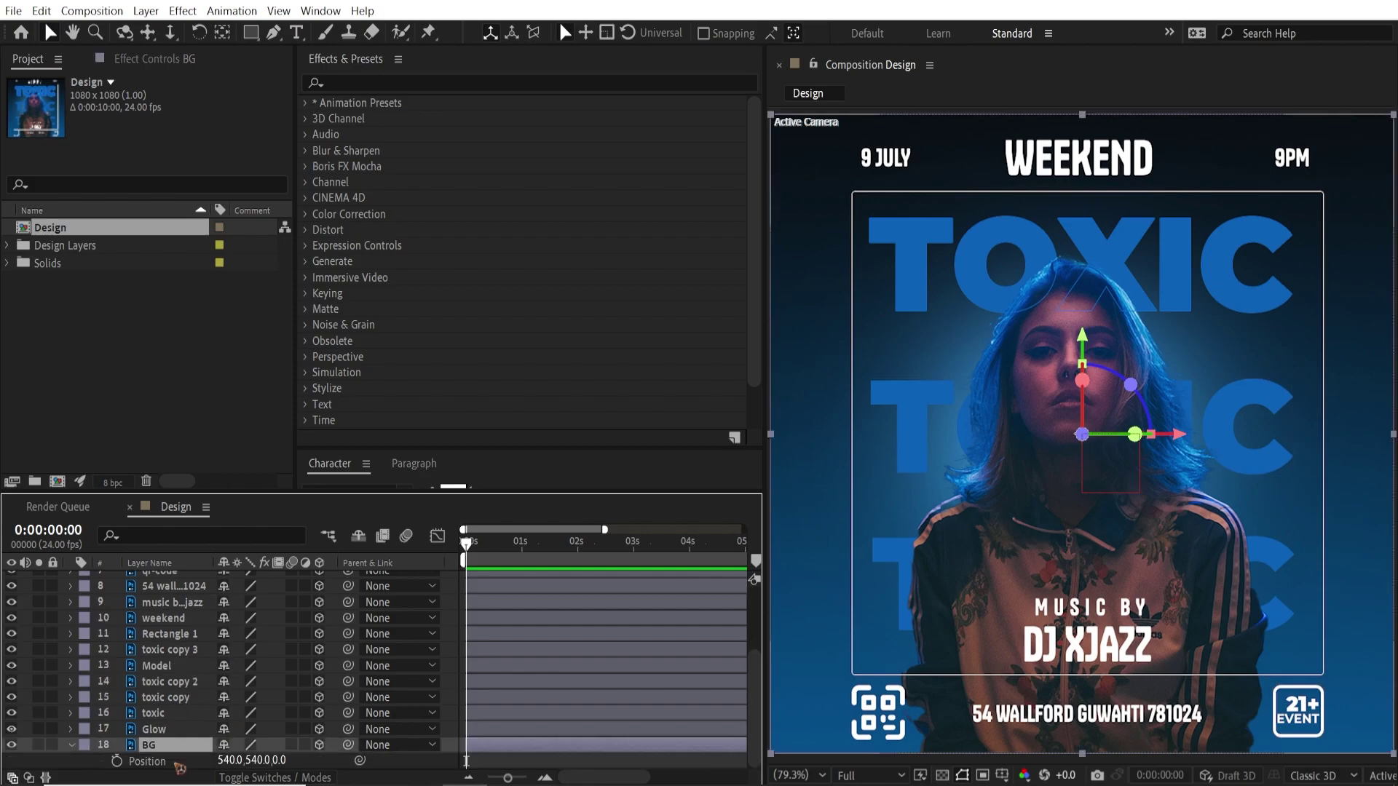
left_click_drag(361, 493, 362, 400)
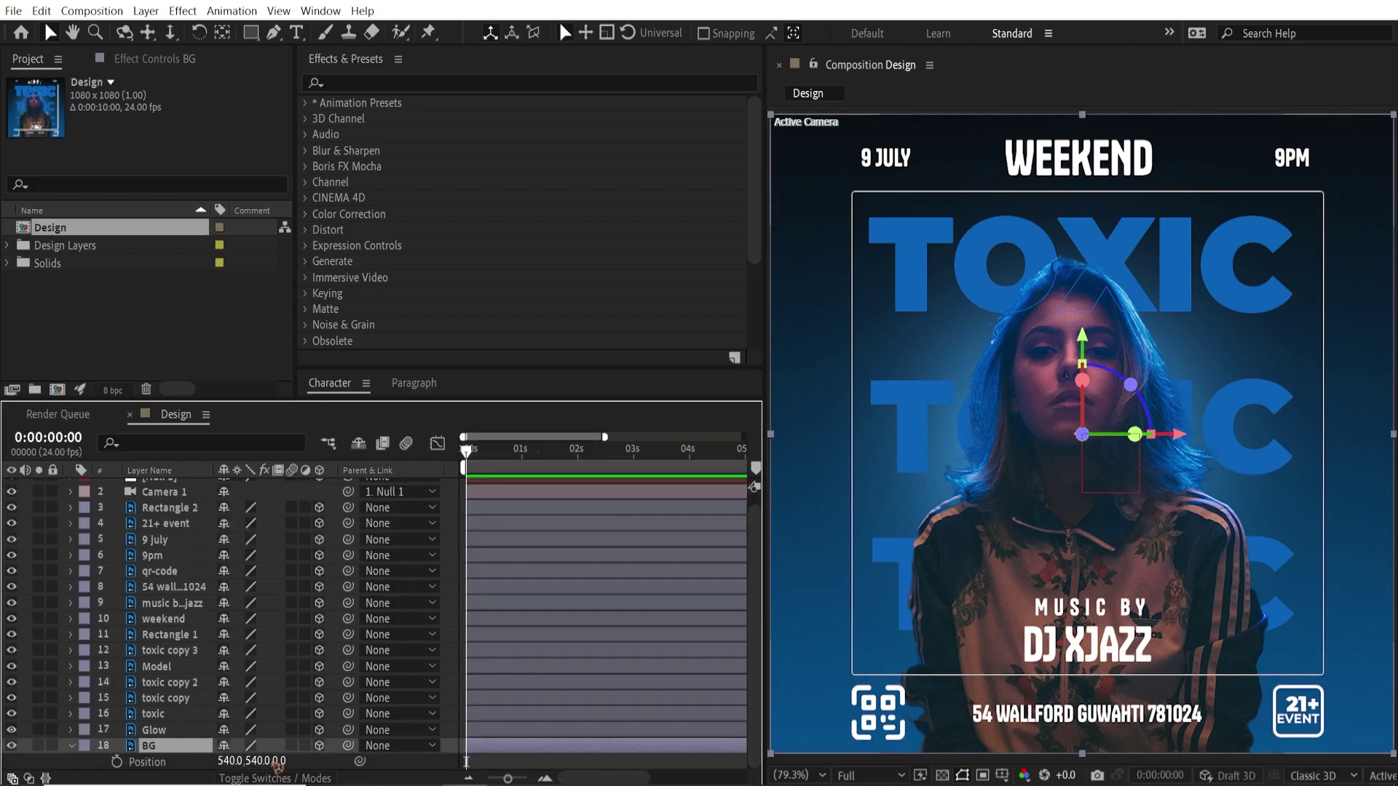
left_click_drag(278, 760, 654, 721)
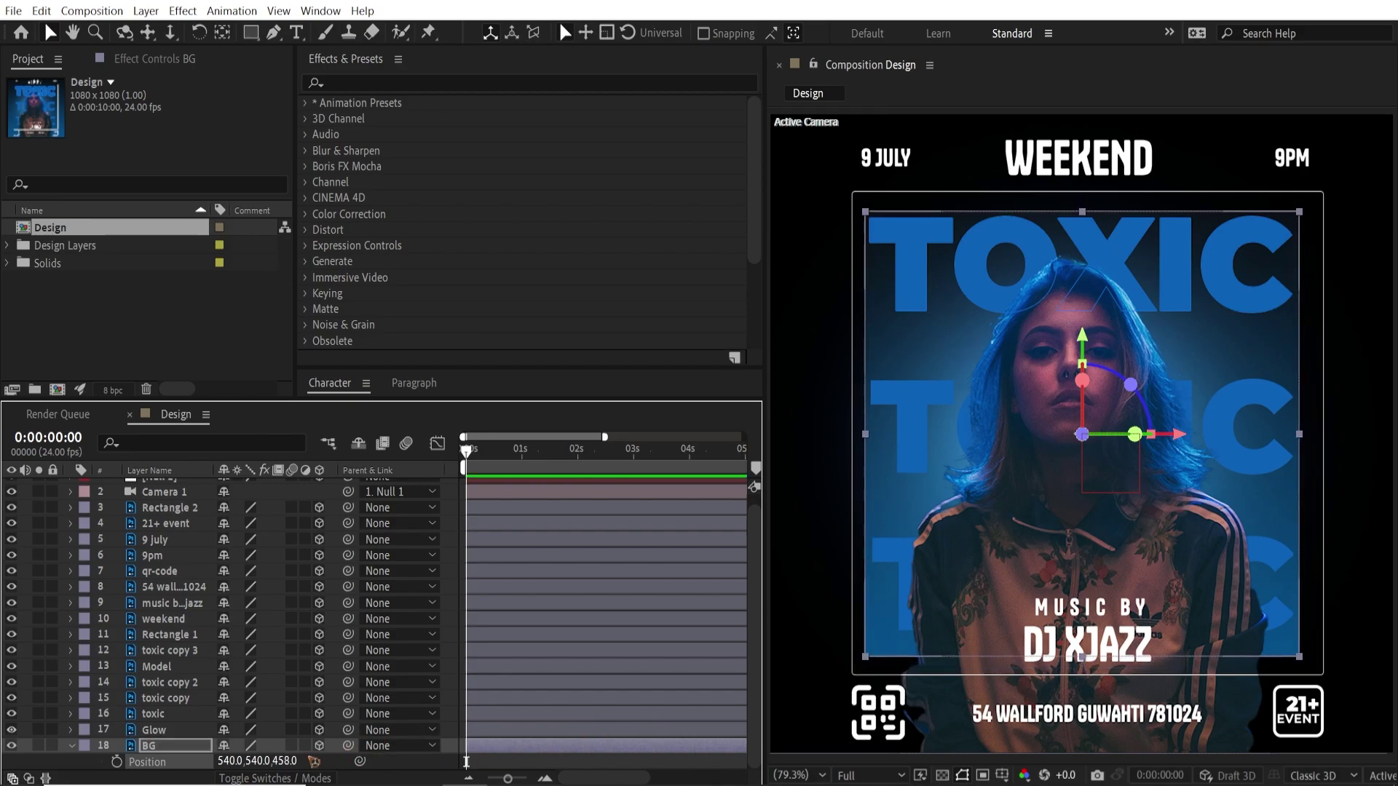
key("s")
left_click_drag(243, 761, 284, 762)
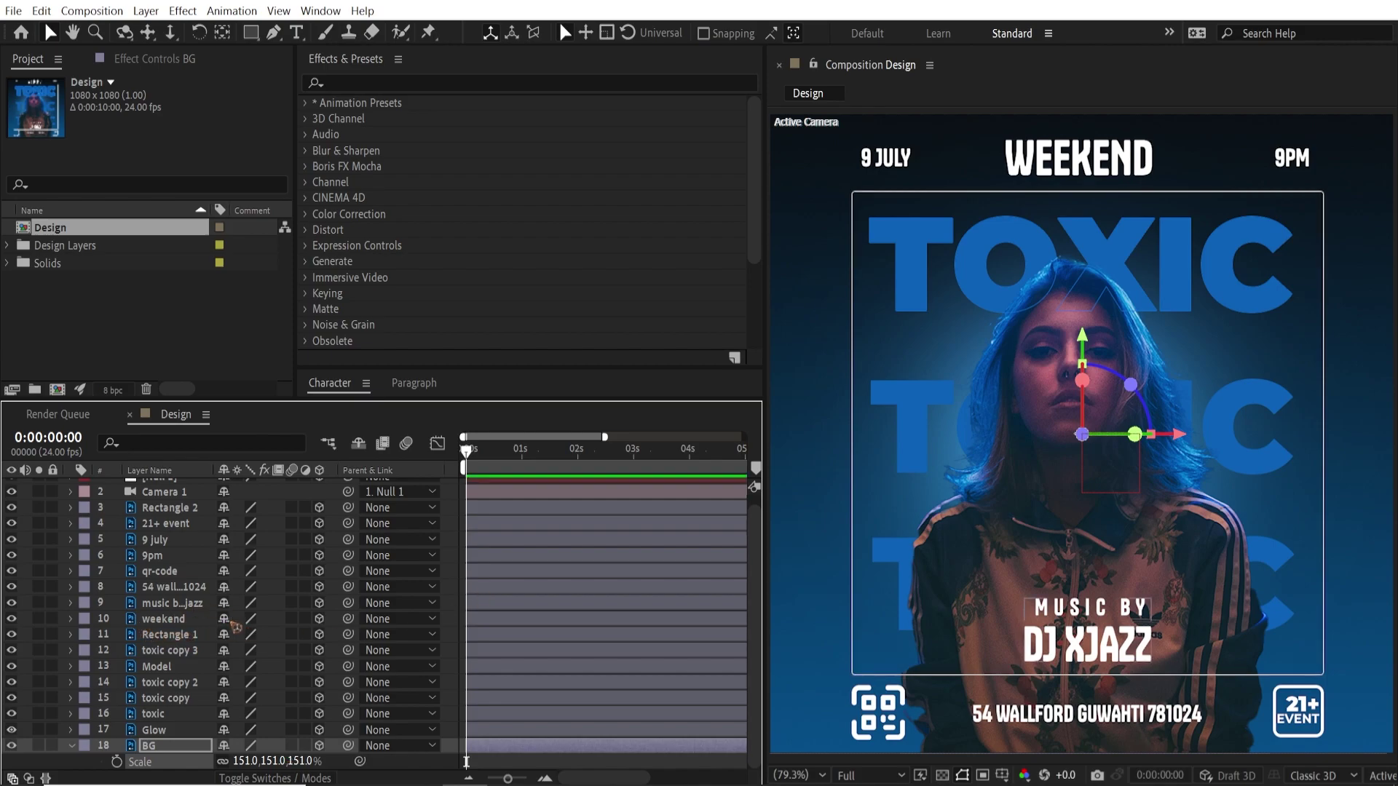
left_click(162, 667)
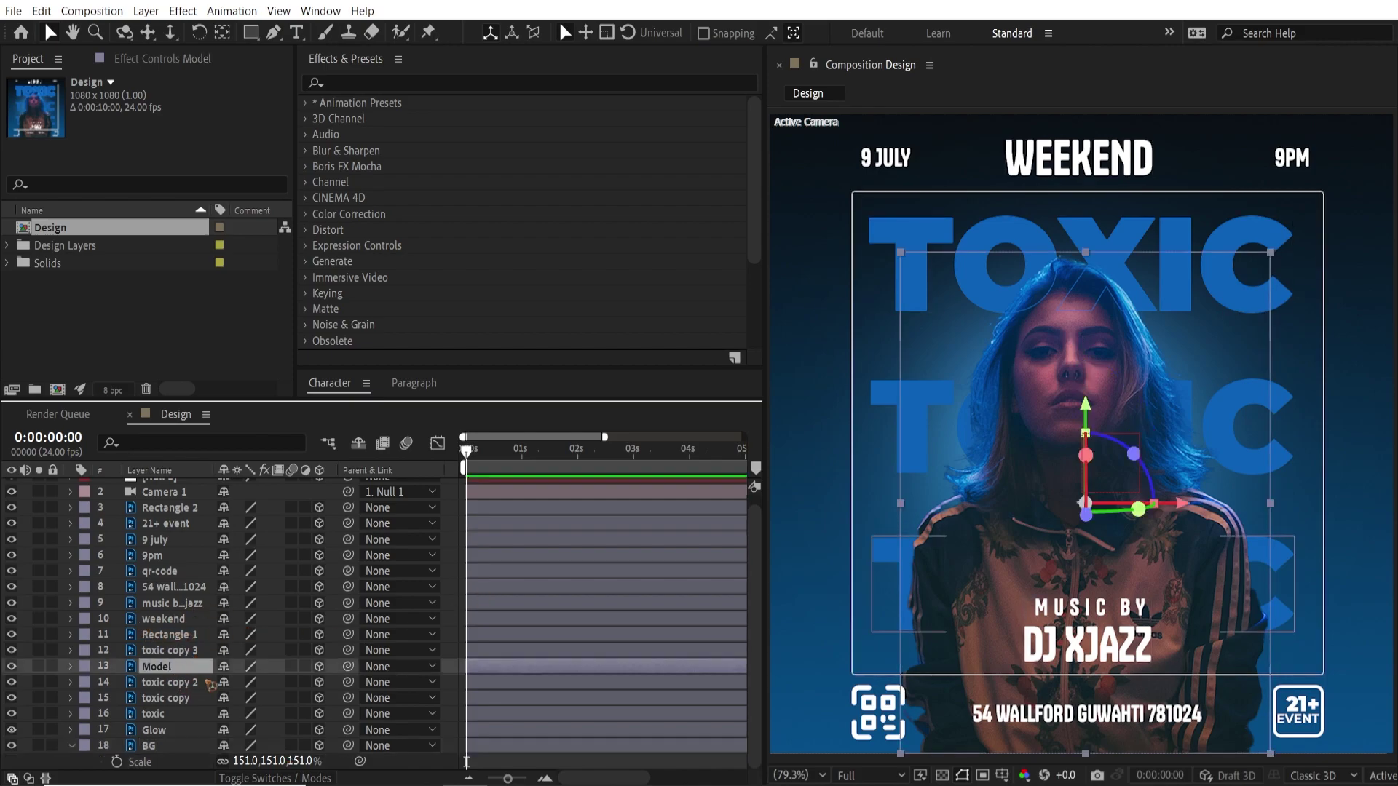
key("p")
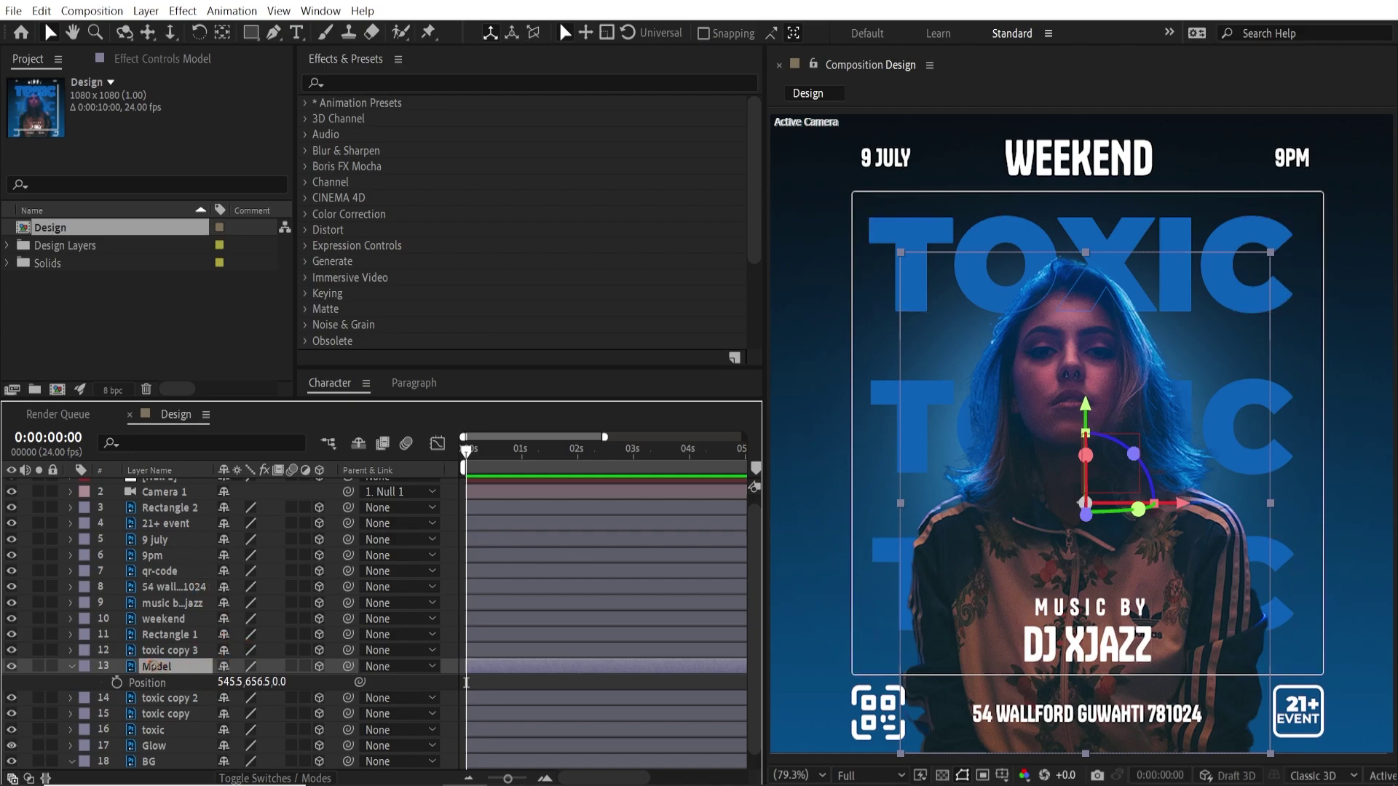
Bring toxic copy 3 and Model forward in Z and scale both down, Model to 78%
left_click(158, 652)
left_click(12, 650)
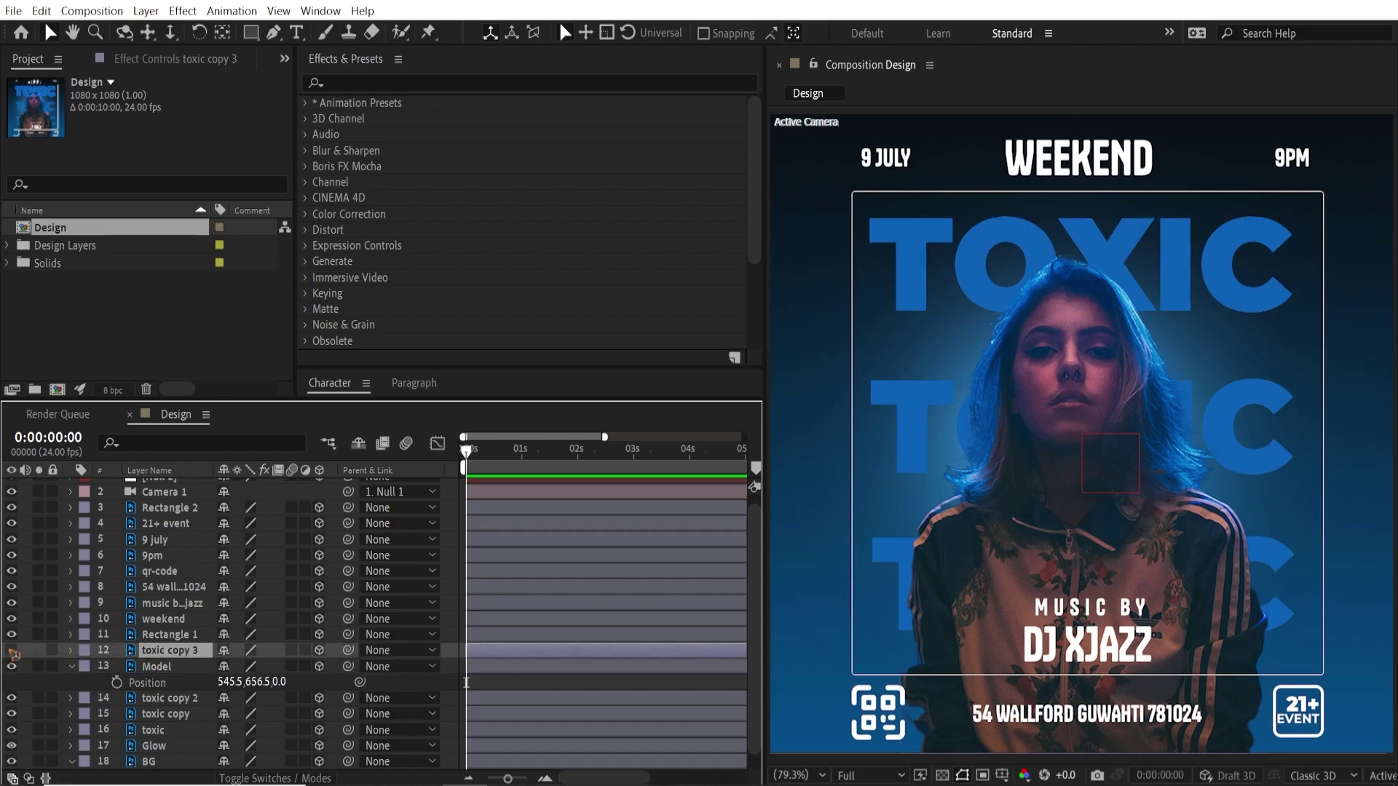
left_click(11, 651)
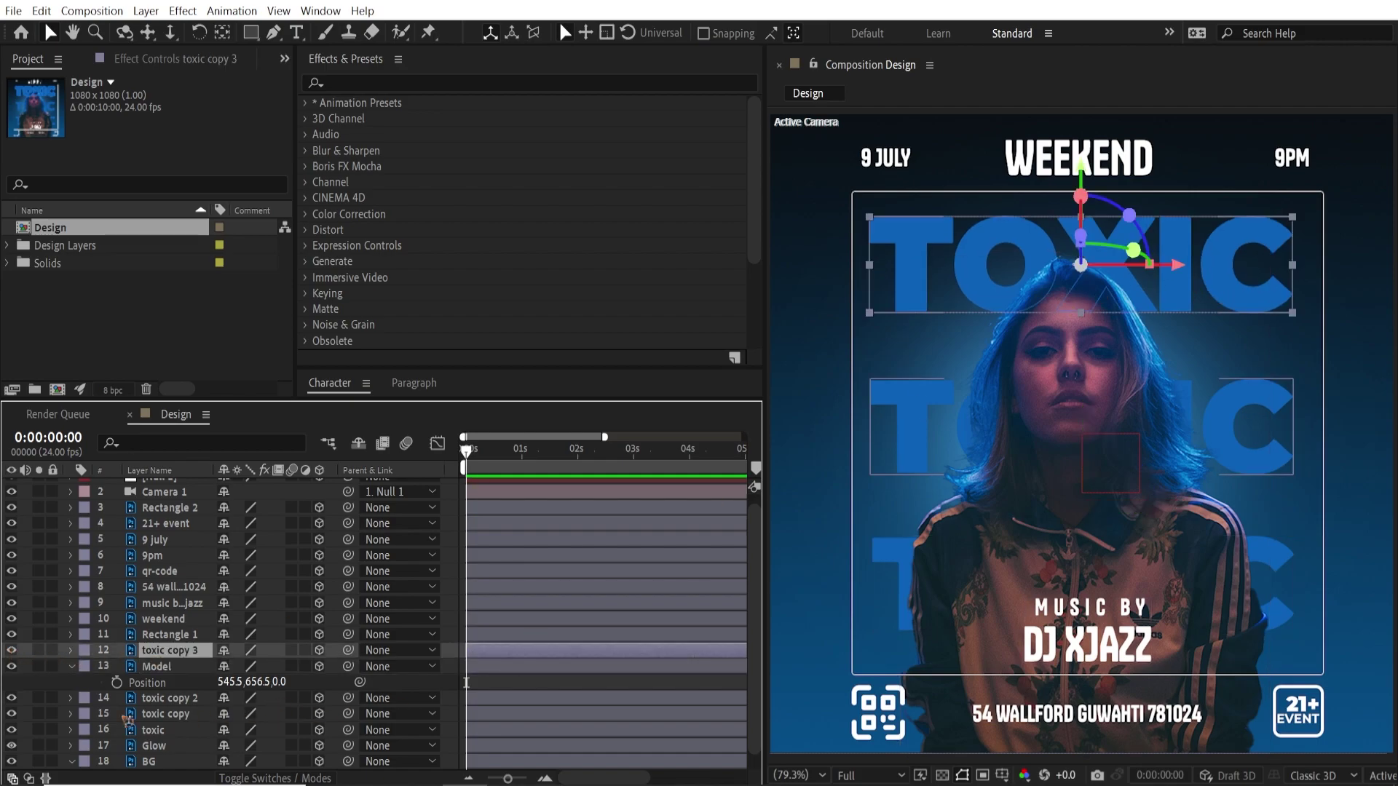
left_click(159, 667)
left_click(172, 652, "ctrl")
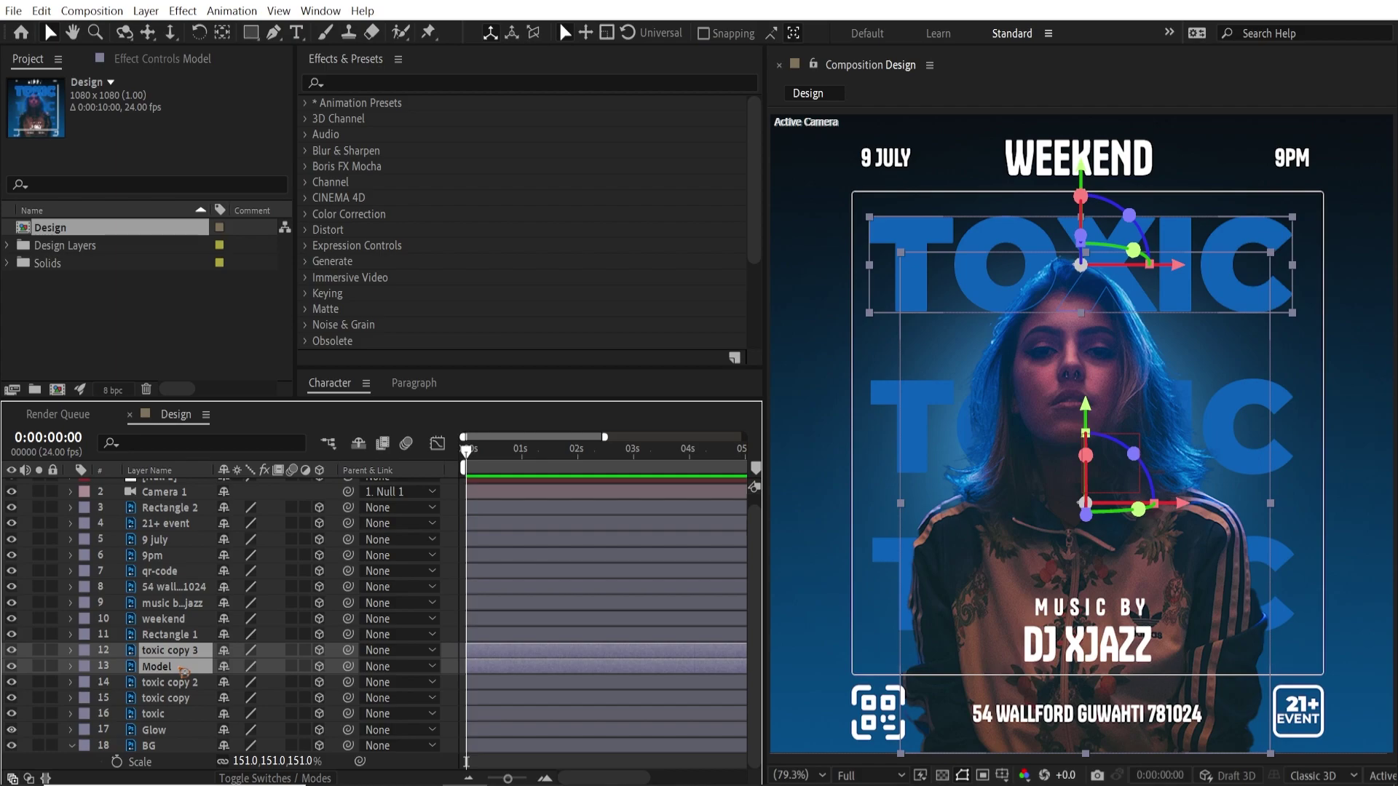
key("p")
left_click_drag(281, 668, 358, 713)
key("s")
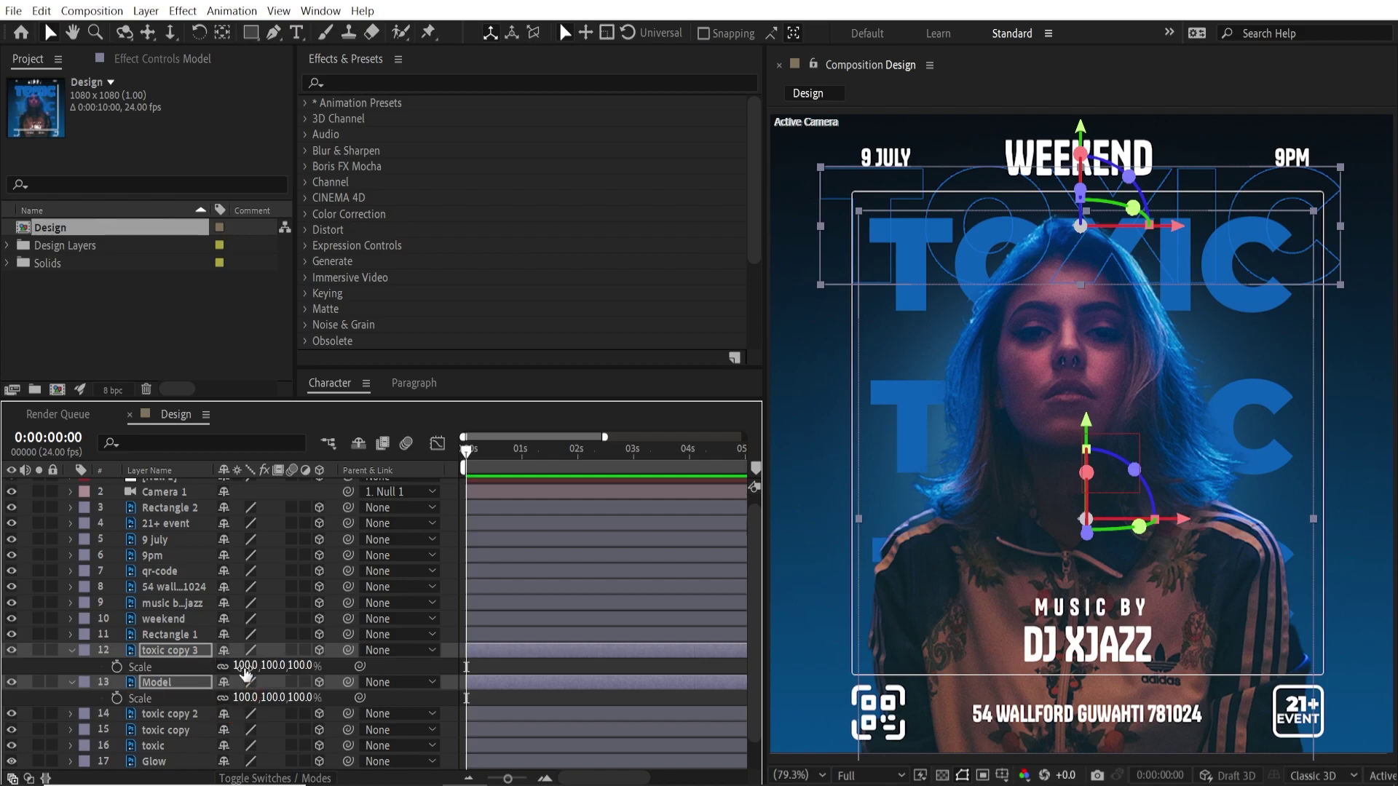
left_click_drag(240, 667, 219, 699)
Lower, nudge and slightly enlarge the top TOXIC text to 81.4% scale in the viewer
left_click(192, 635)
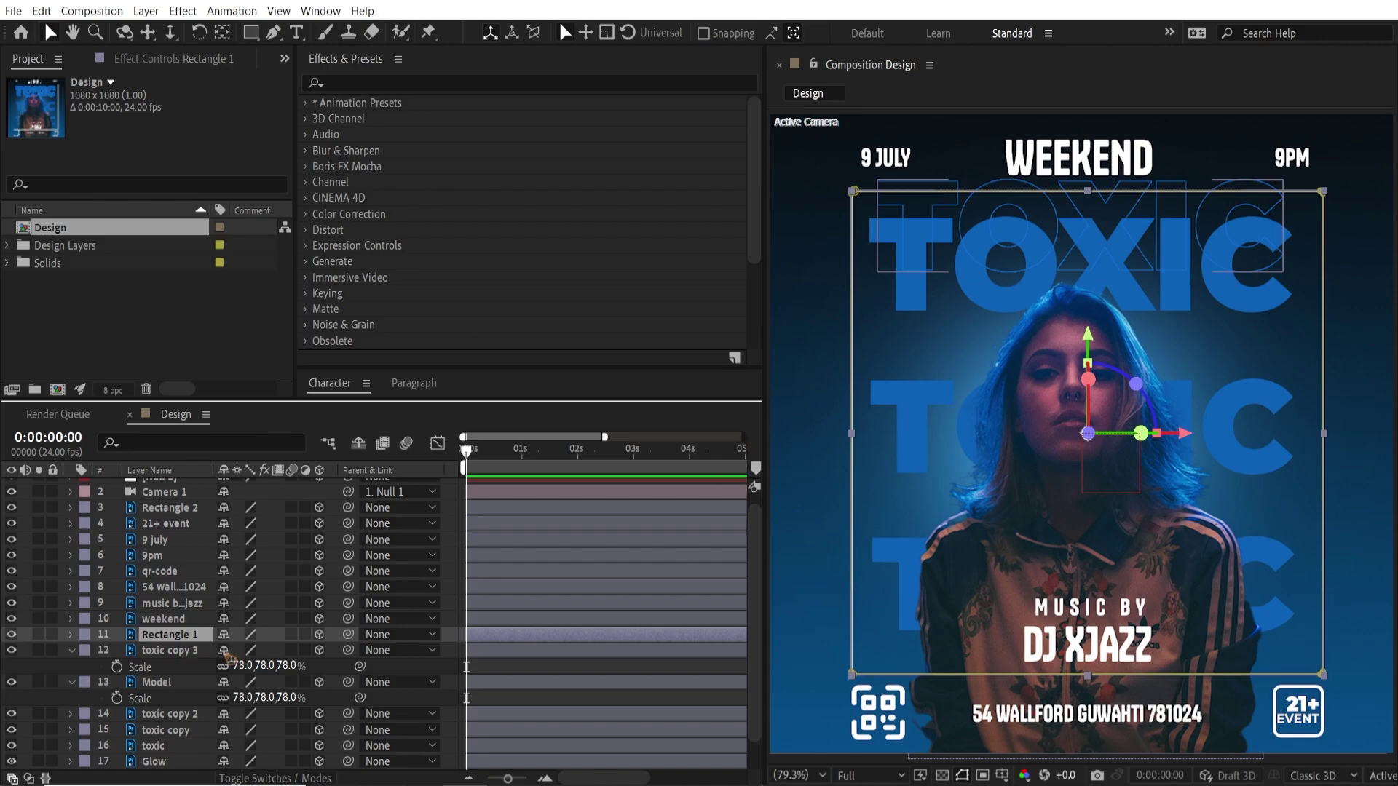
left_click(185, 653)
left_click_drag(1082, 128, 1083, 165)
left_click_drag(1283, 311, 1294, 321)
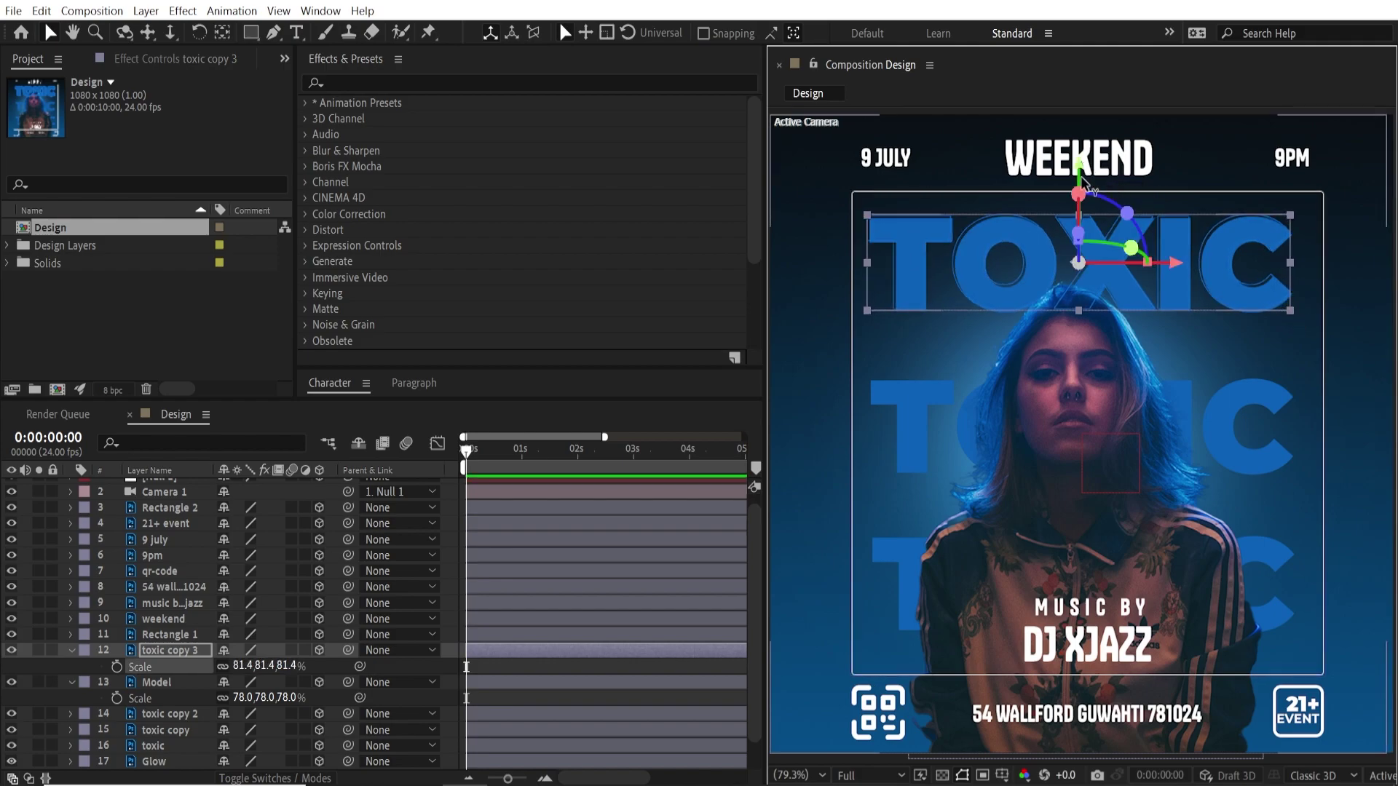
left_click_drag(1081, 175, 1081, 177)
left_click_drag(1114, 266, 1116, 266)
left_click(170, 509)
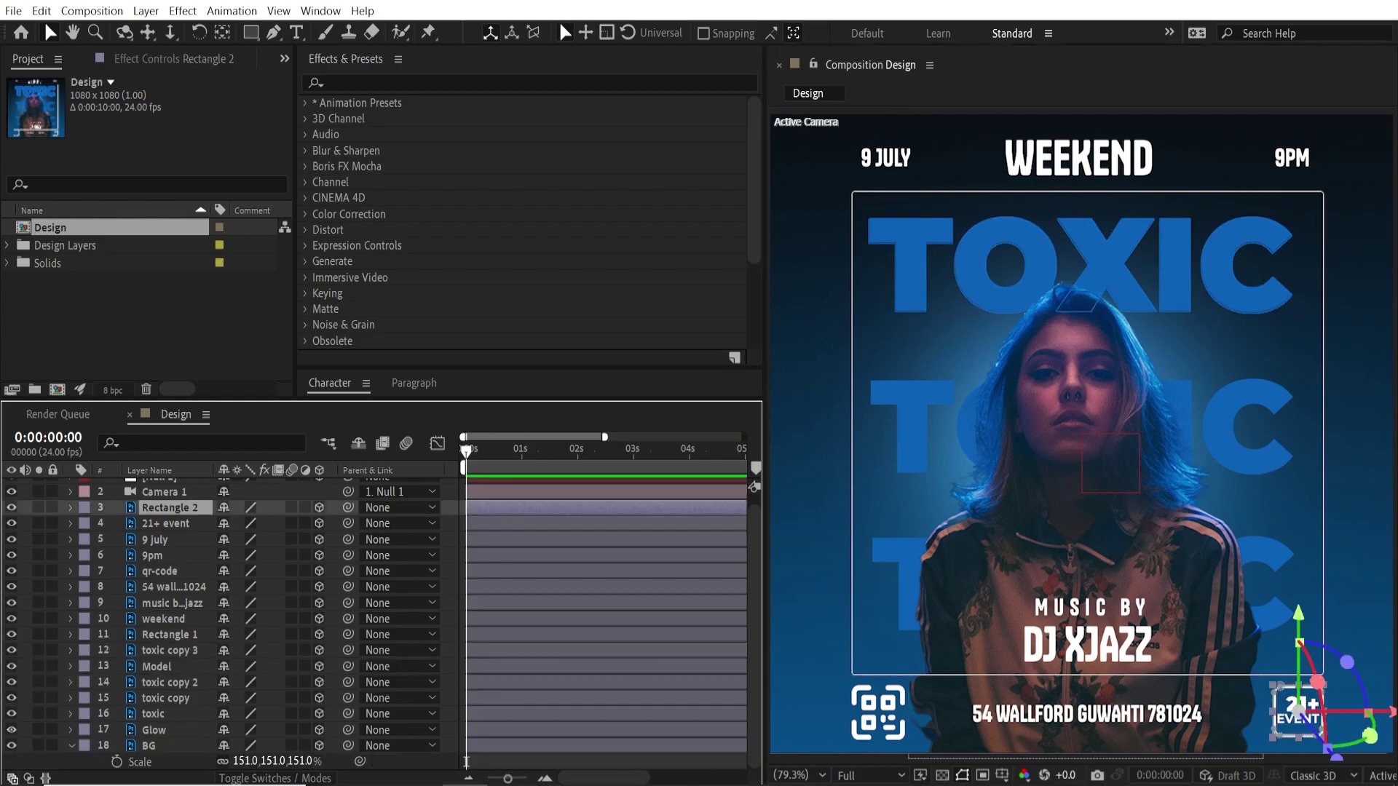
Identify Rectangle 1 by toggling visibility and drag it below the Model layer
left_click(15, 509)
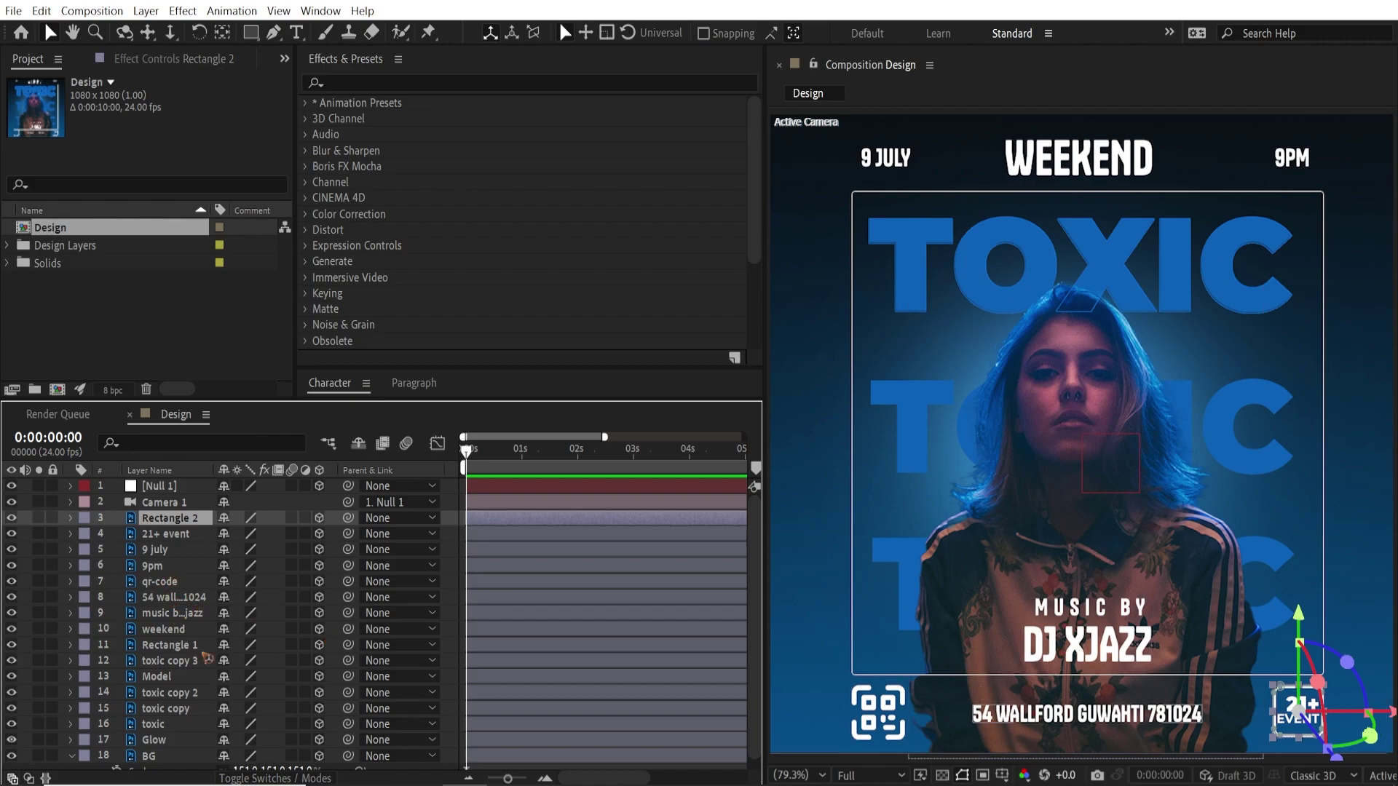
left_click(171, 646)
left_click(12, 646)
left_click(11, 646)
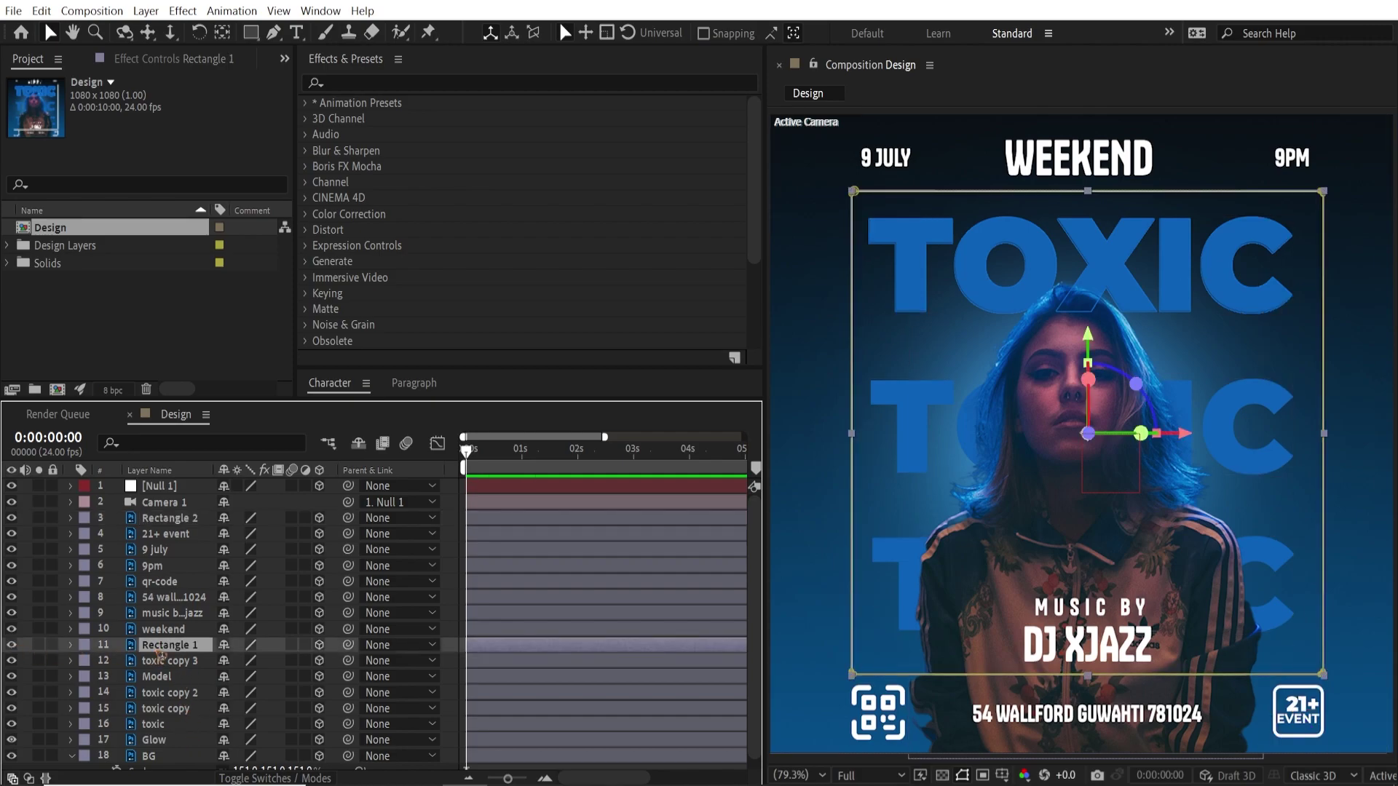
left_click_drag(176, 649, 185, 686)
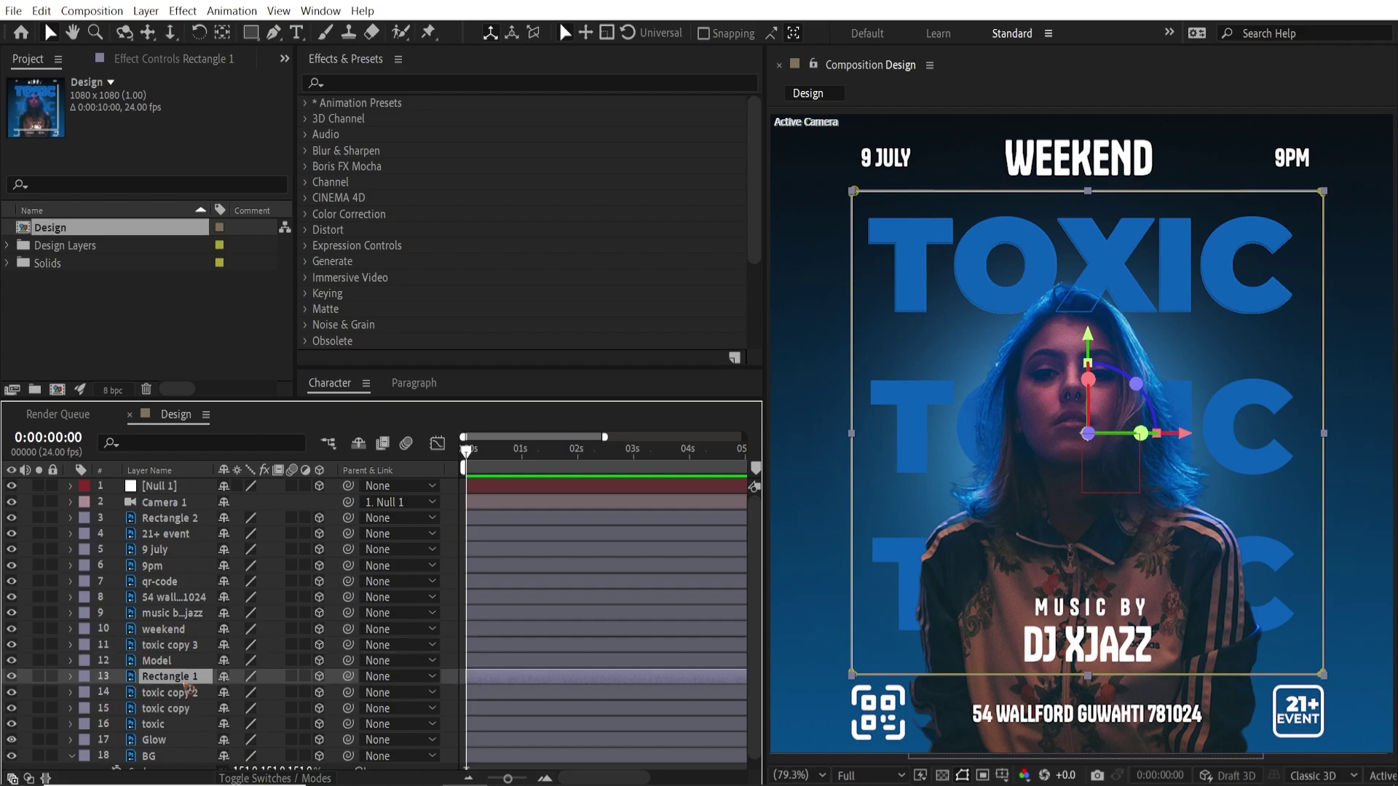
left_click(1169, 372)
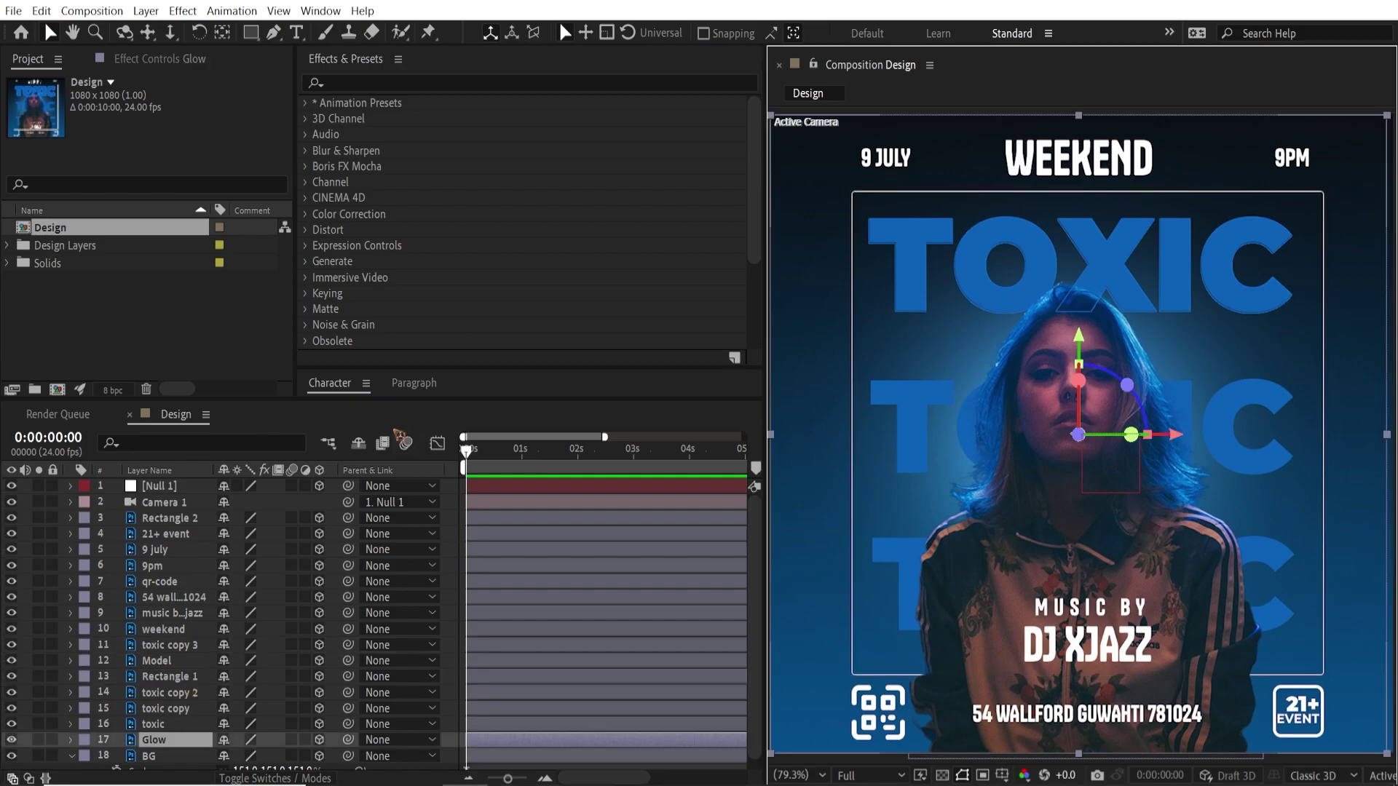
left_click(167, 492)
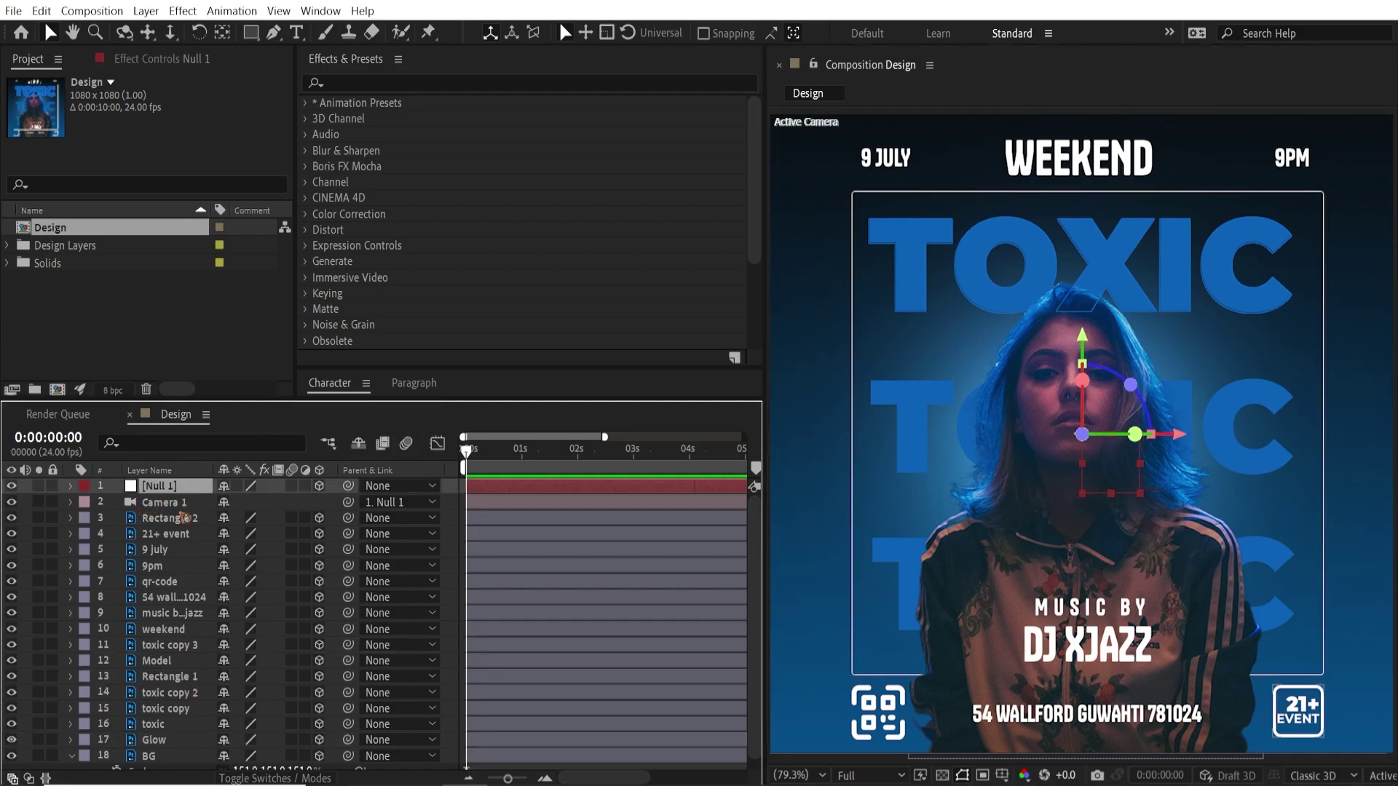
Move the Model layer to Z -345, trying and undoing Null 1 position shifts
key("p")
left_click_drag(267, 503, 232, 547)
key("ctrl+z")
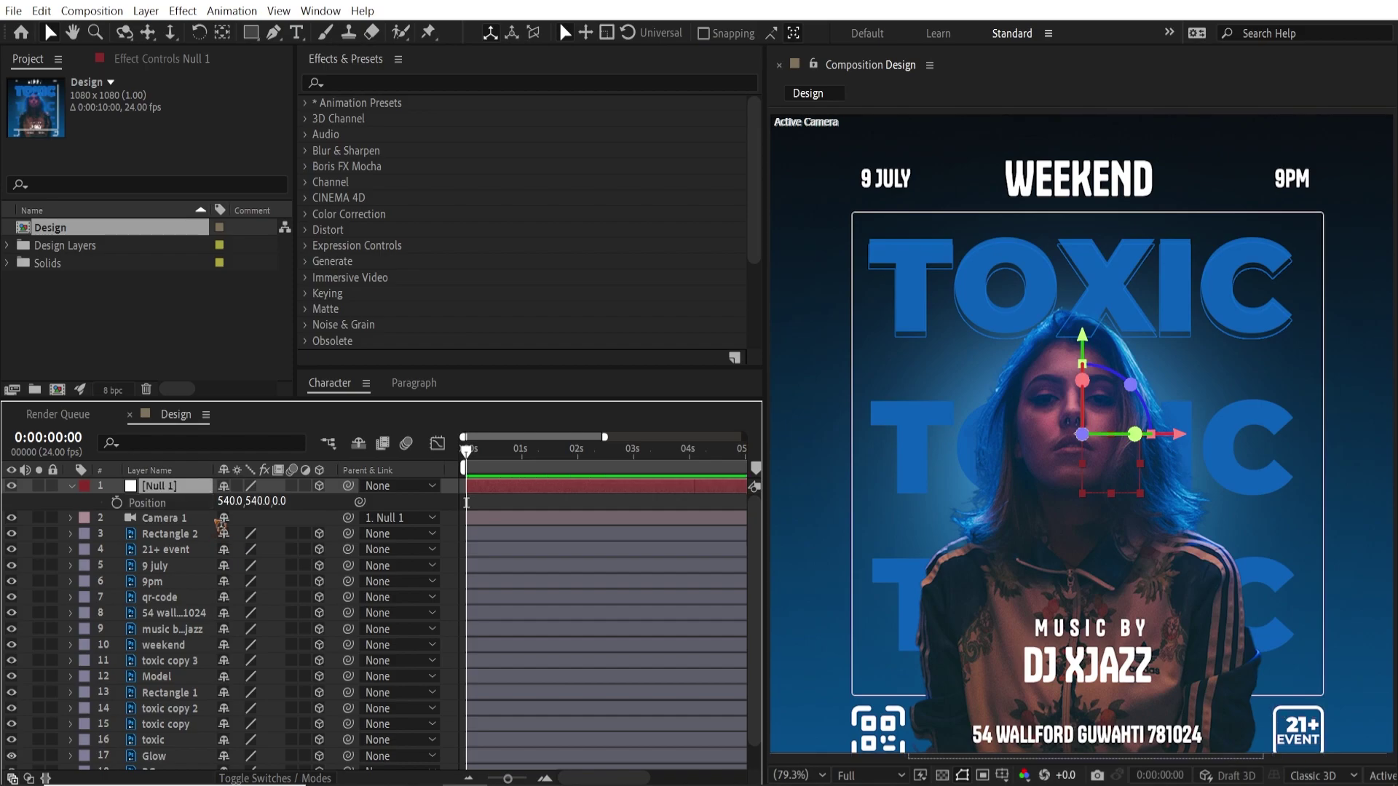
left_click(179, 677)
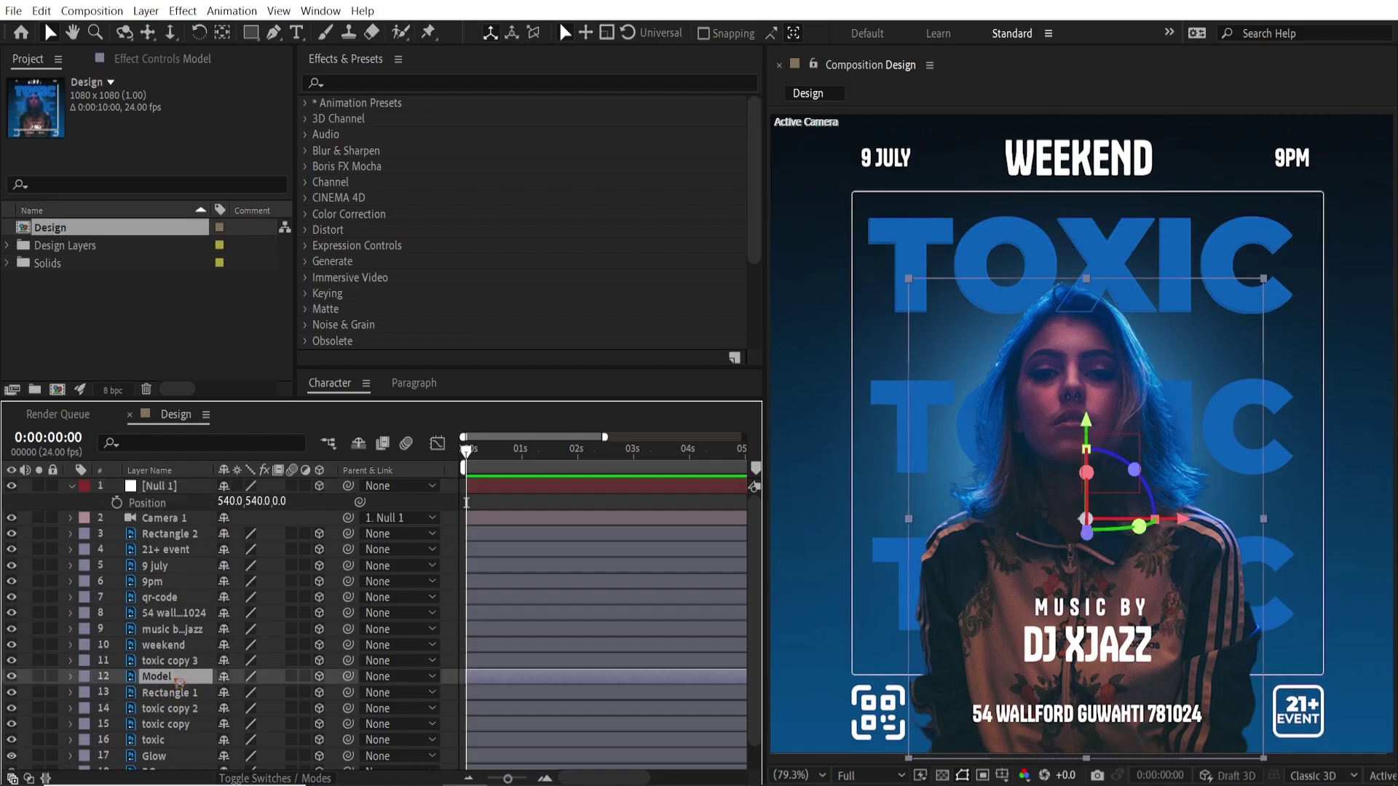
key("p")
left_click_drag(293, 699, 160, 699)
left_click_drag(255, 506, 223, 618)
key("ctrl+z")
key("ctrl+z")
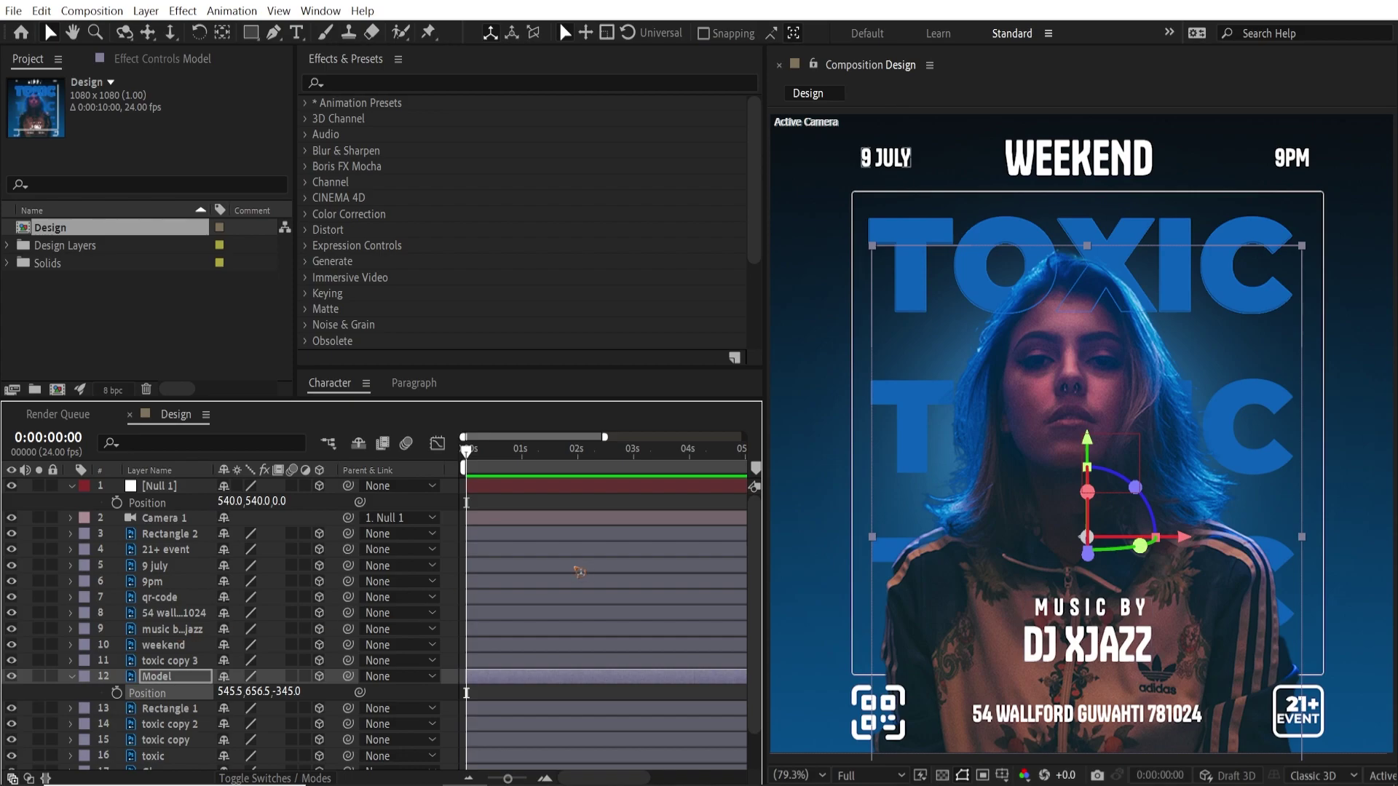
left_click(186, 501)
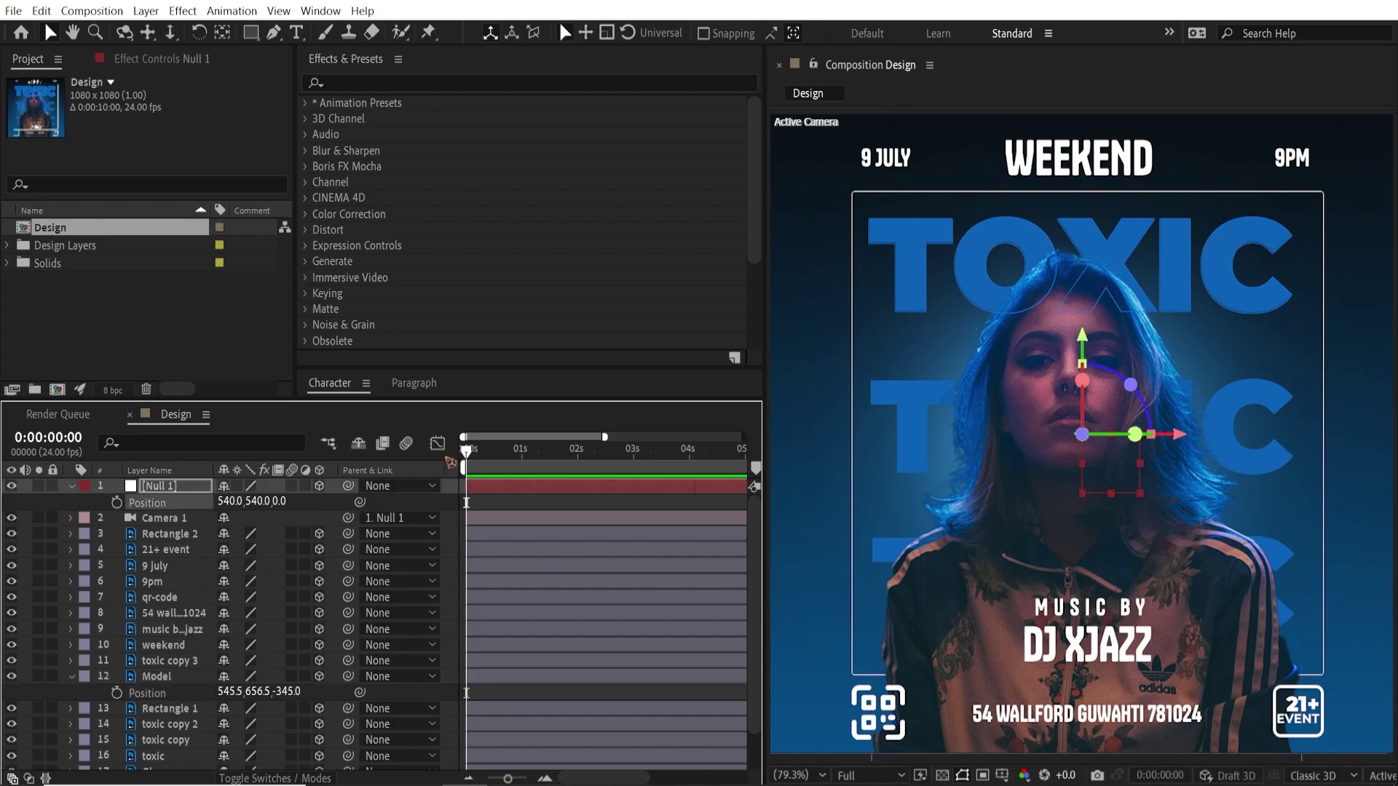
Keyframe Null 1 Position at 540,540,0 near 1:19 and 540,-670,0 at 0 s
left_click_drag(470, 453, 571, 473)
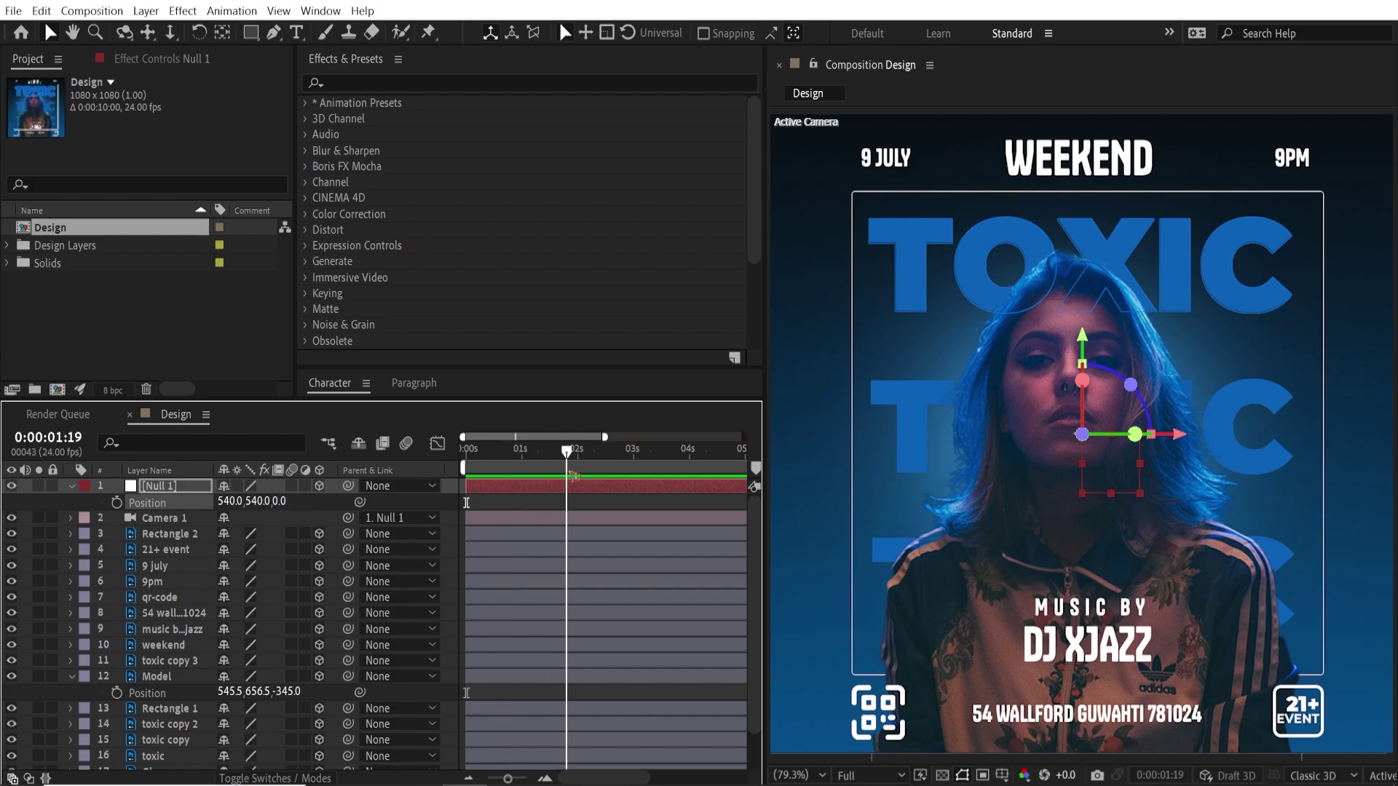
left_click(117, 502)
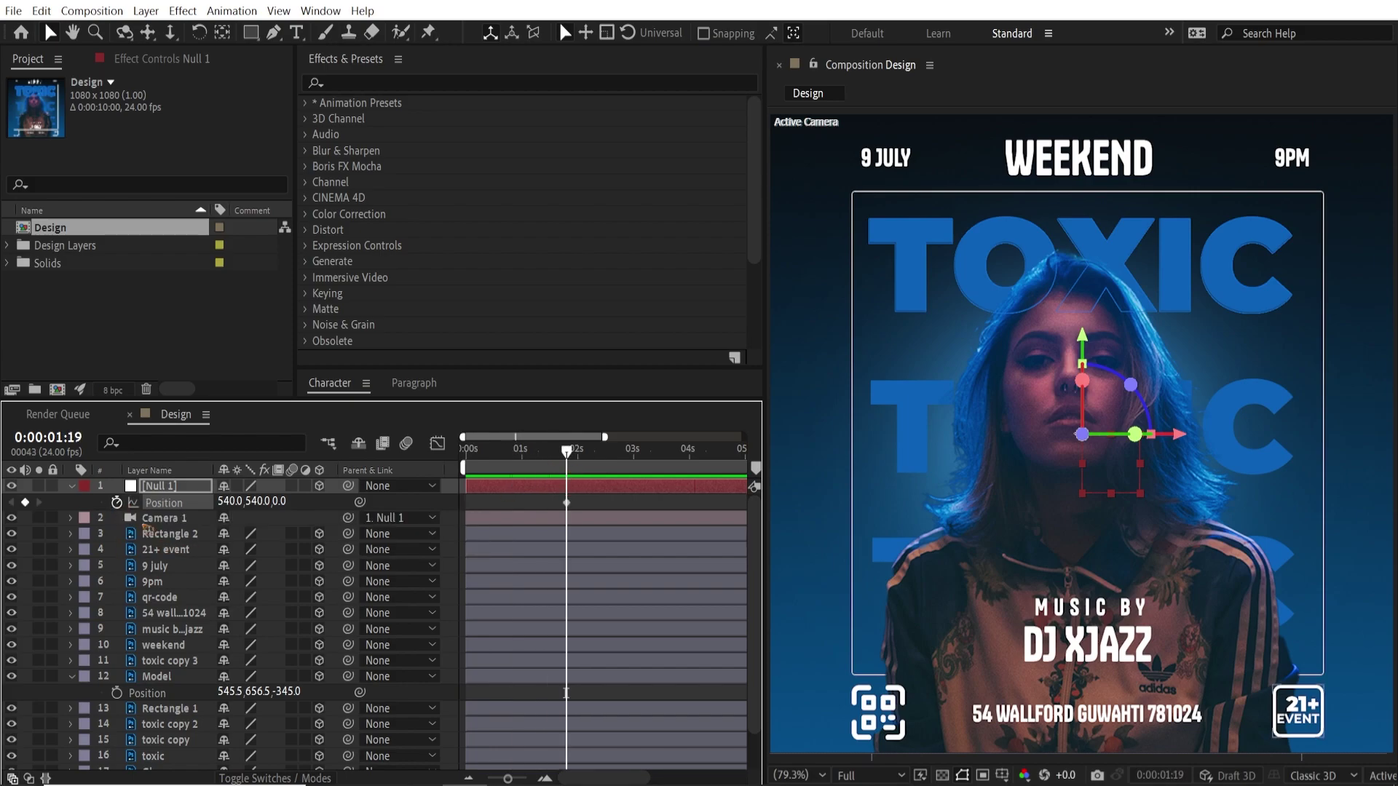
left_click_drag(569, 454, 459, 470)
left_click_drag(252, 503, 253, 549)
left_click_drag(234, 502, 120, 510)
left_click_drag(260, 502, 22, 502)
key("space")
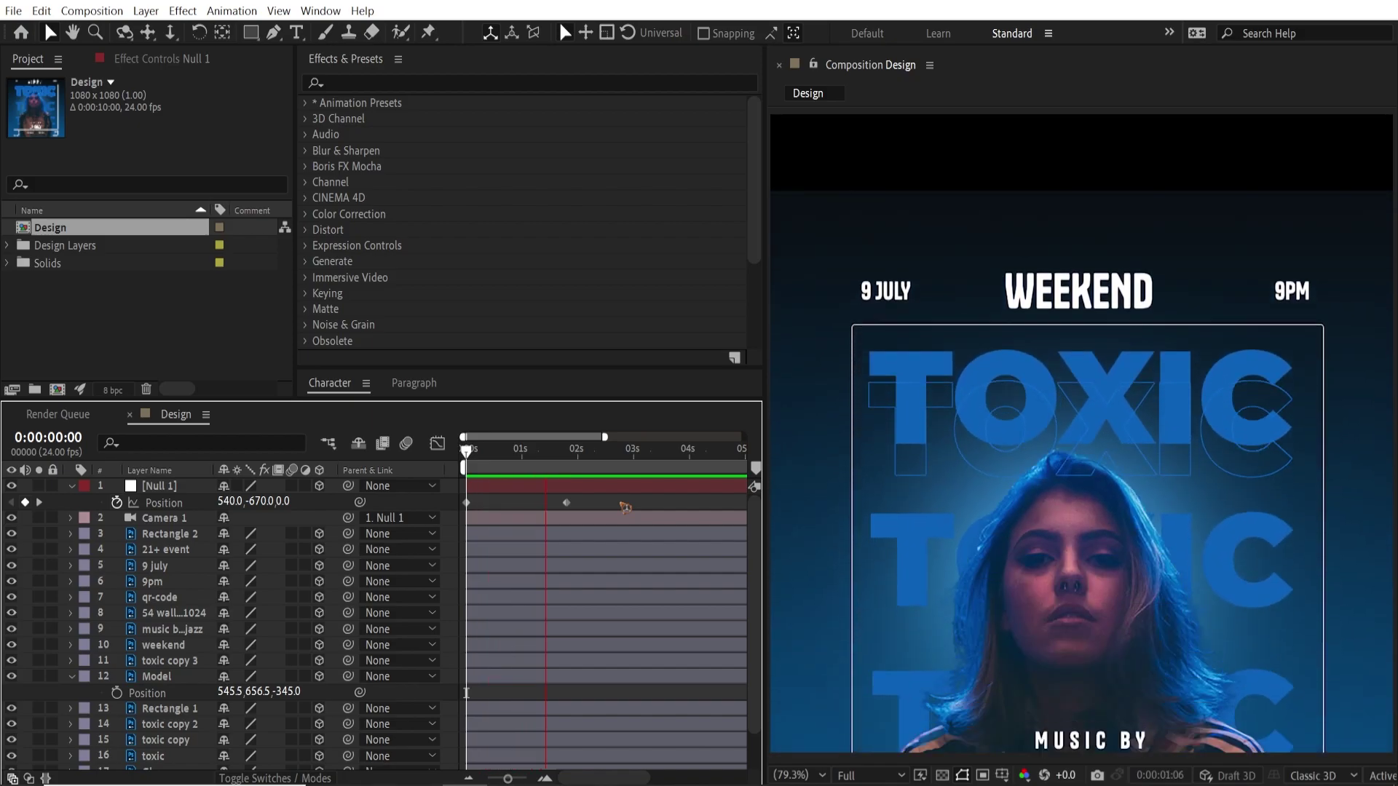
key("space")
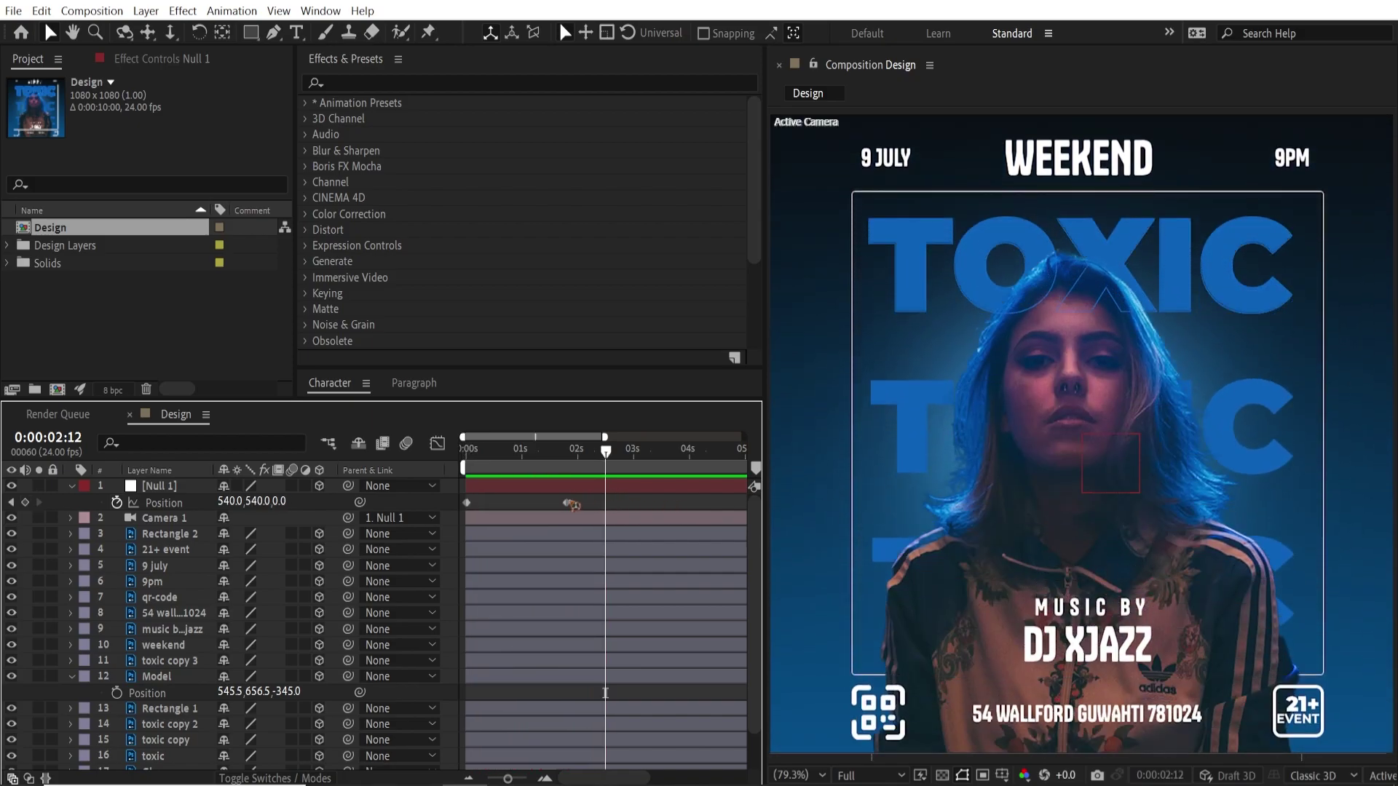
Apply Easy Ease to both keyframes and sharpen the ease-in in the Graph Editor
left_click(590, 504)
key("F9")
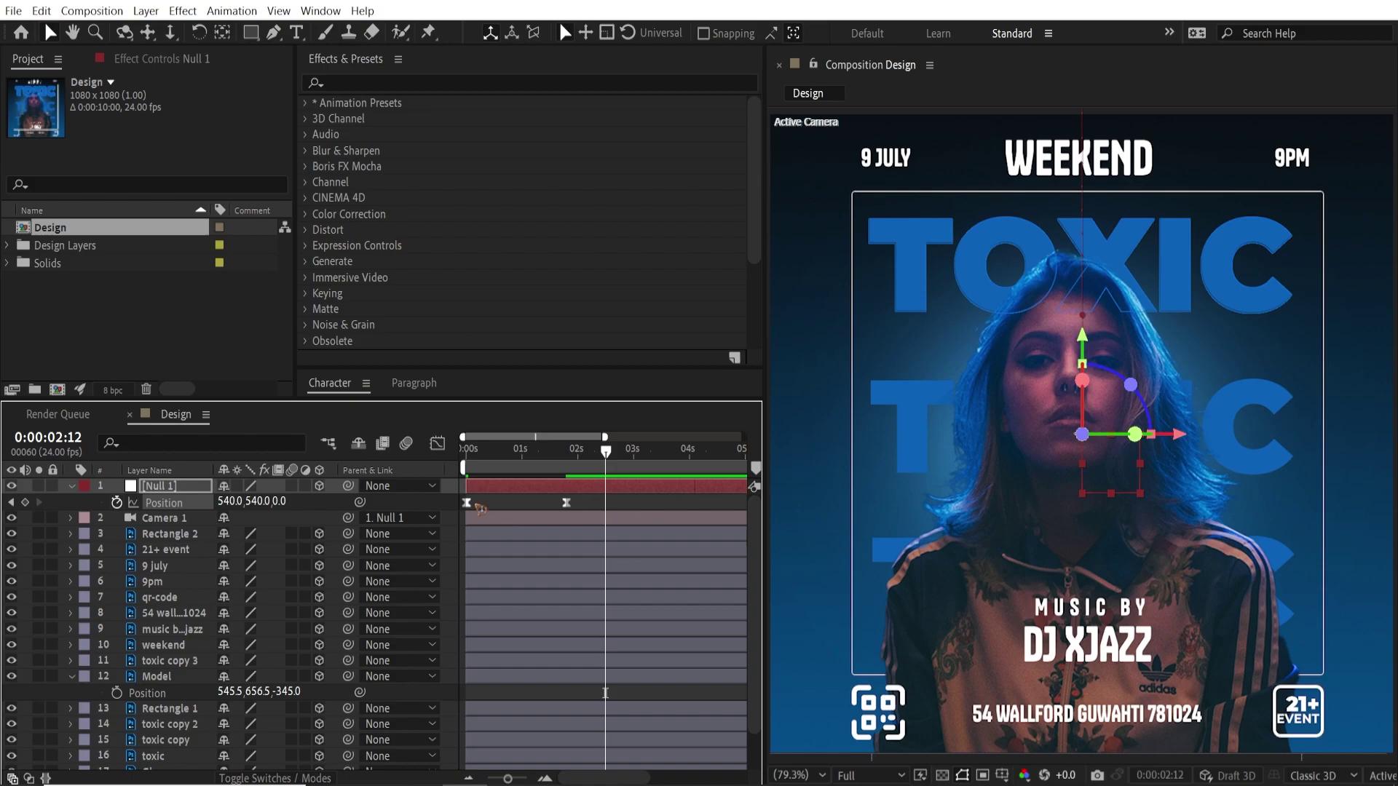
left_click(437, 443)
left_click_drag(549, 723, 486, 723)
left_click_drag(495, 453, 448, 473)
key("space")
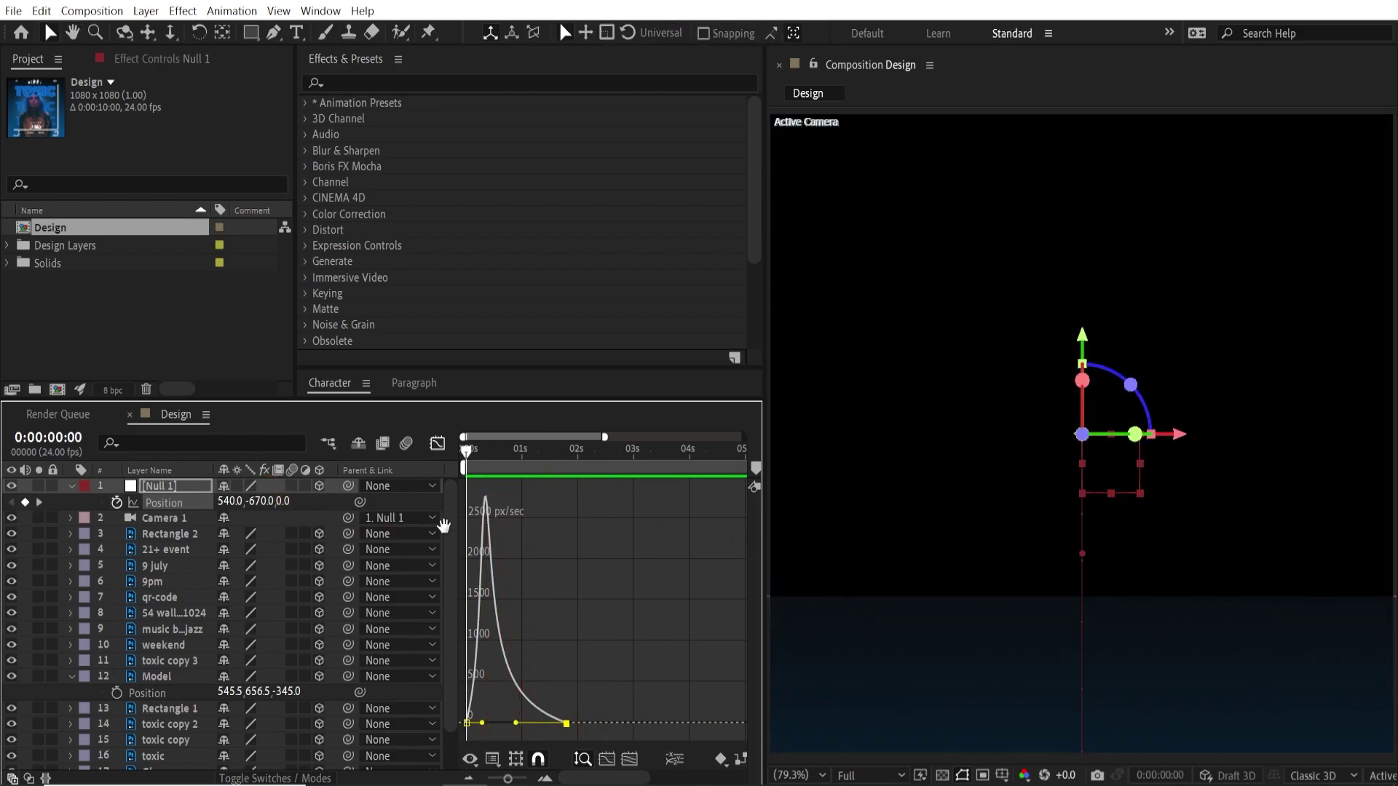
key("space")
left_click(438, 444)
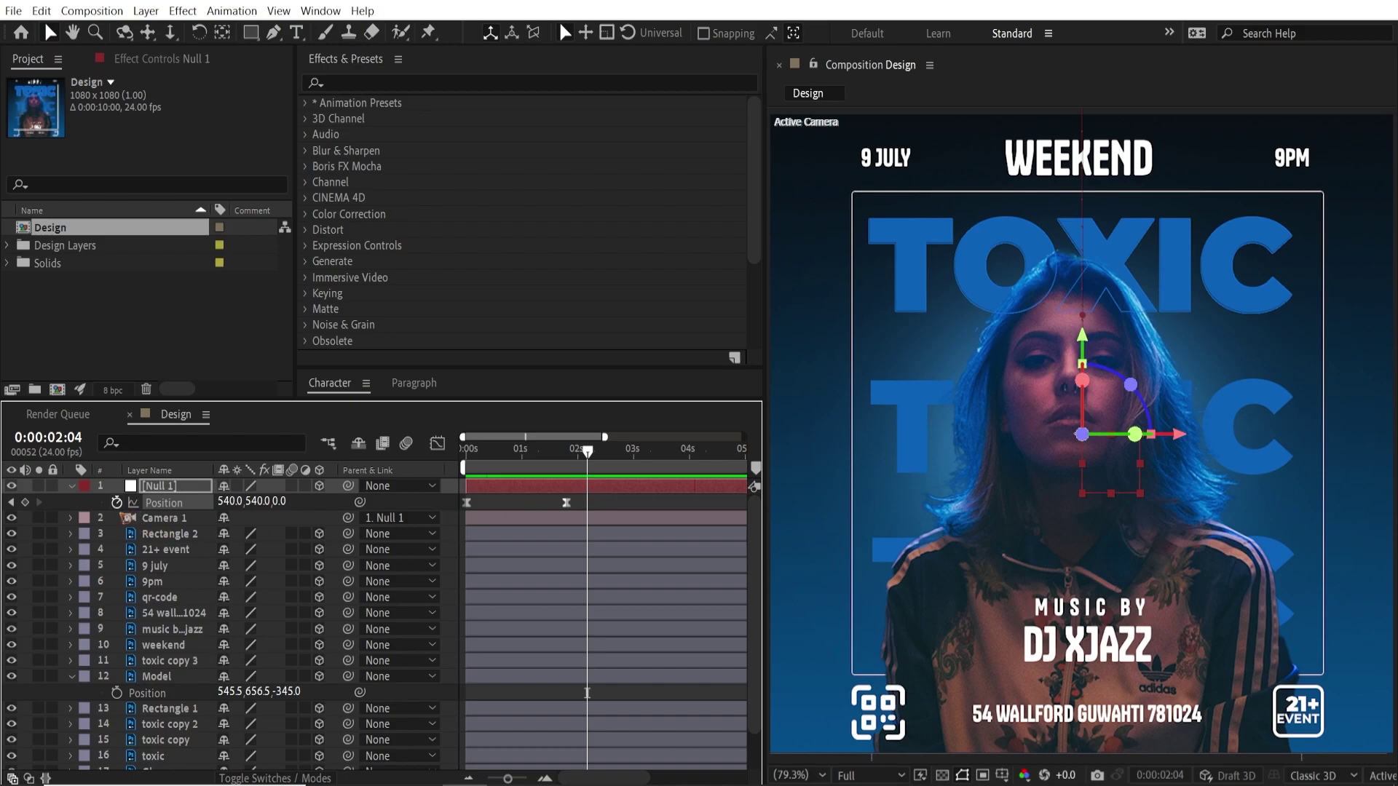
Add a wiggle(.5,10) expression to Null 1's Position and preview the drift
left_click(117, 502, "alt")
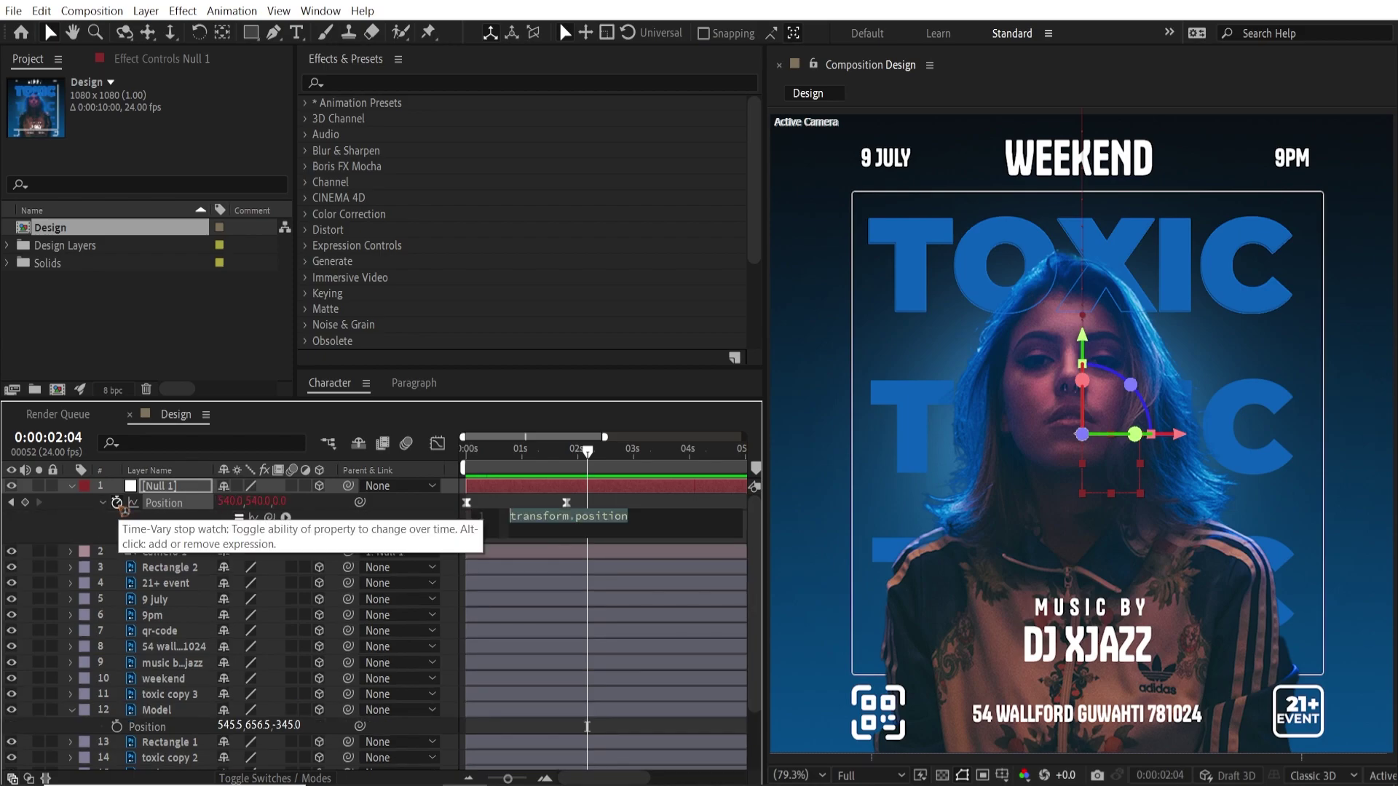
type("wiggle()")
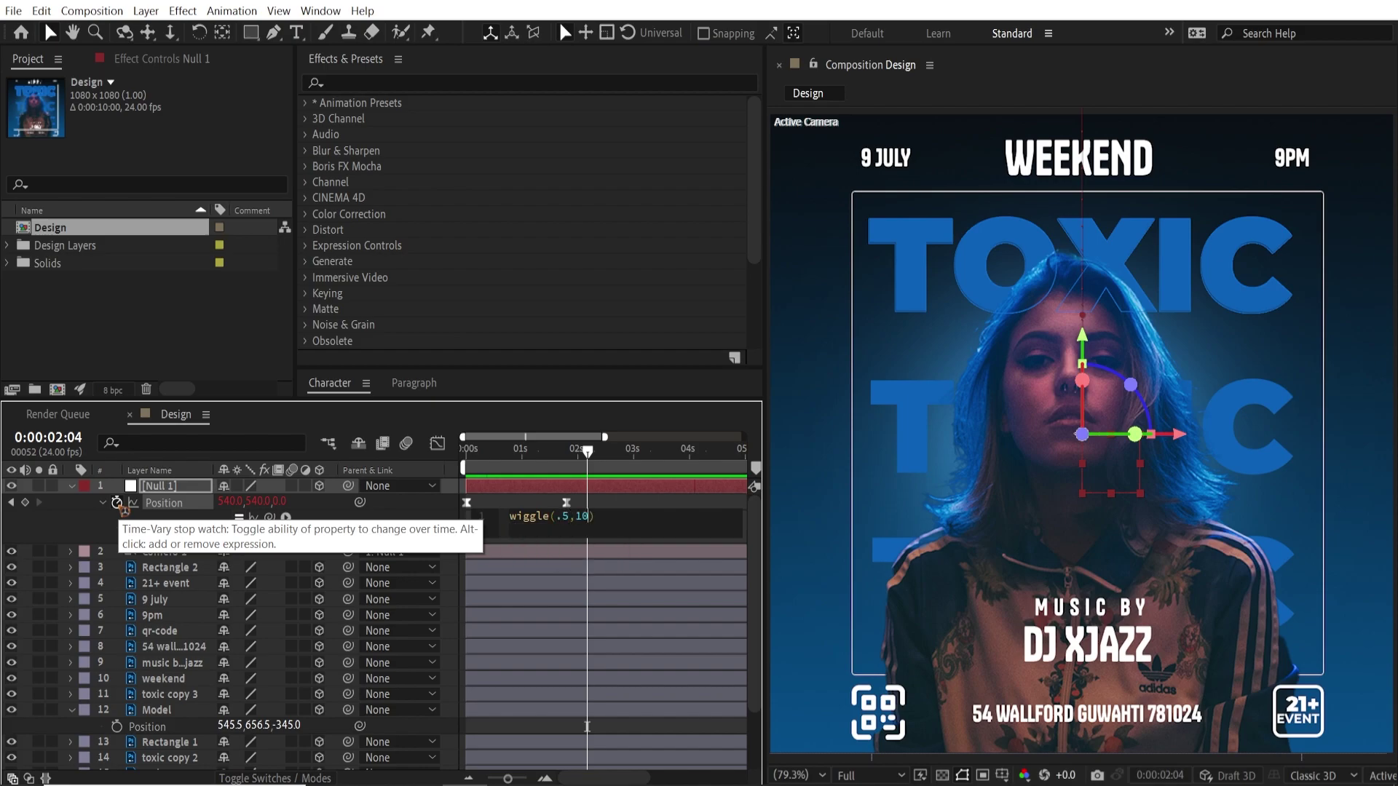
left_click_drag(573, 455, 463, 459)
key("space")
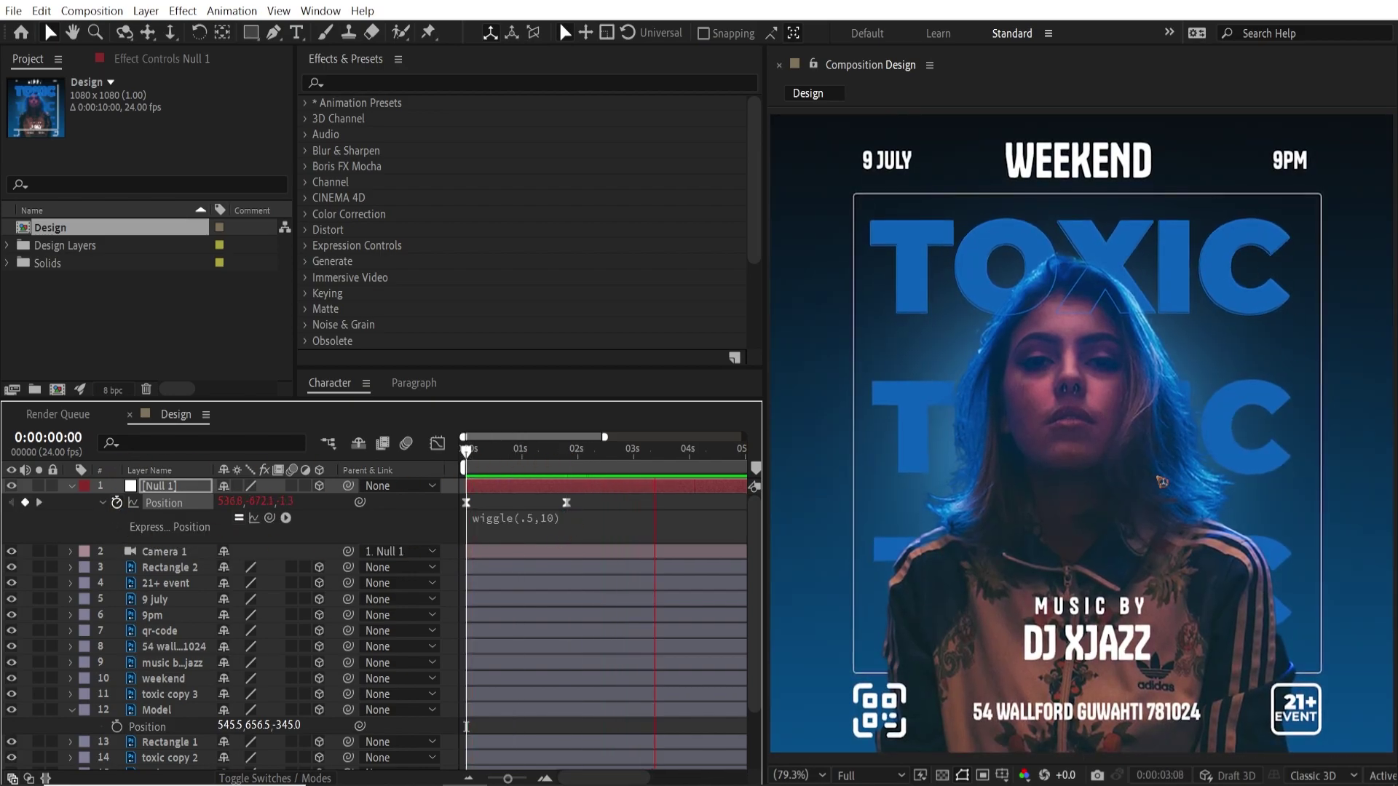
key("space")
key("minus")
key("space")
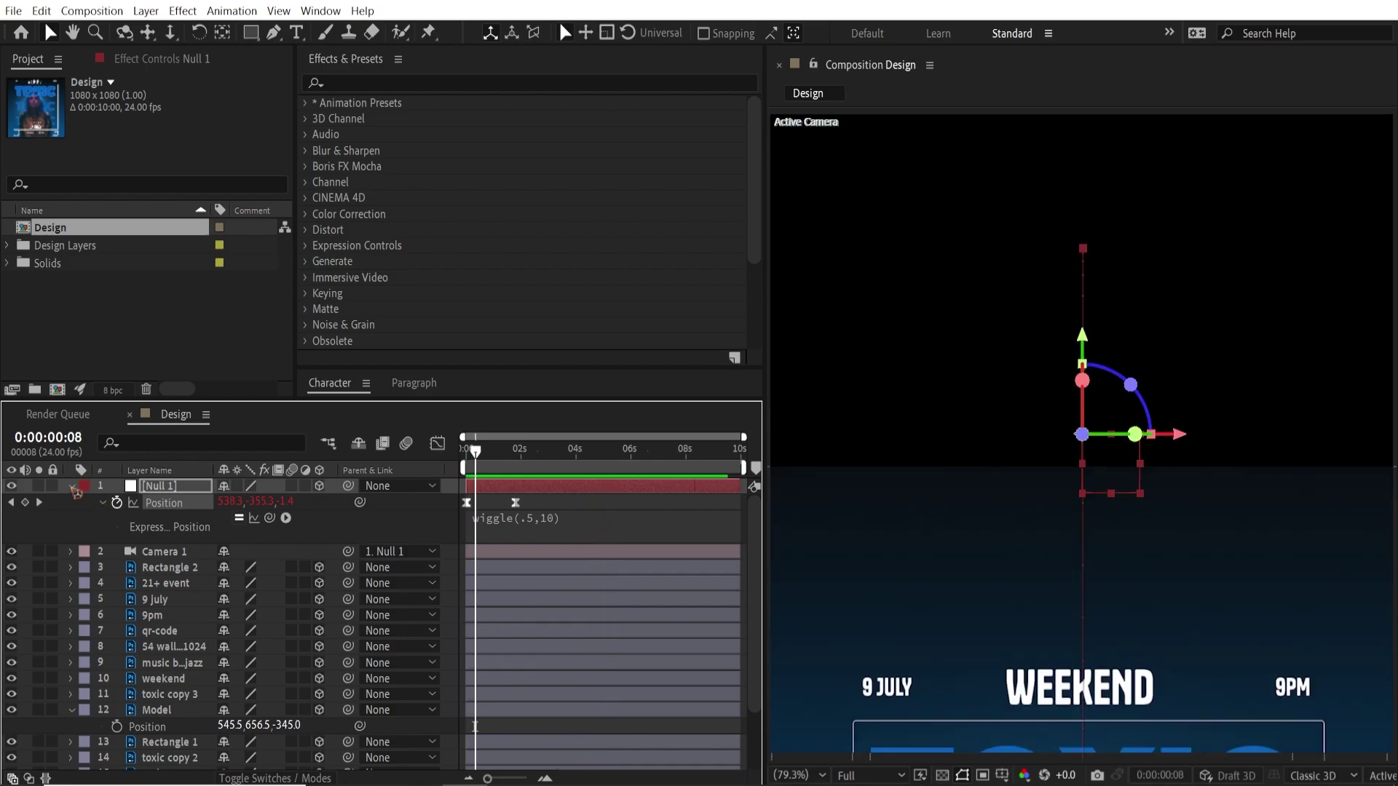
Select layers Rectangle 2 through BG and switch on motion blur for all of them
left_click(71, 487)
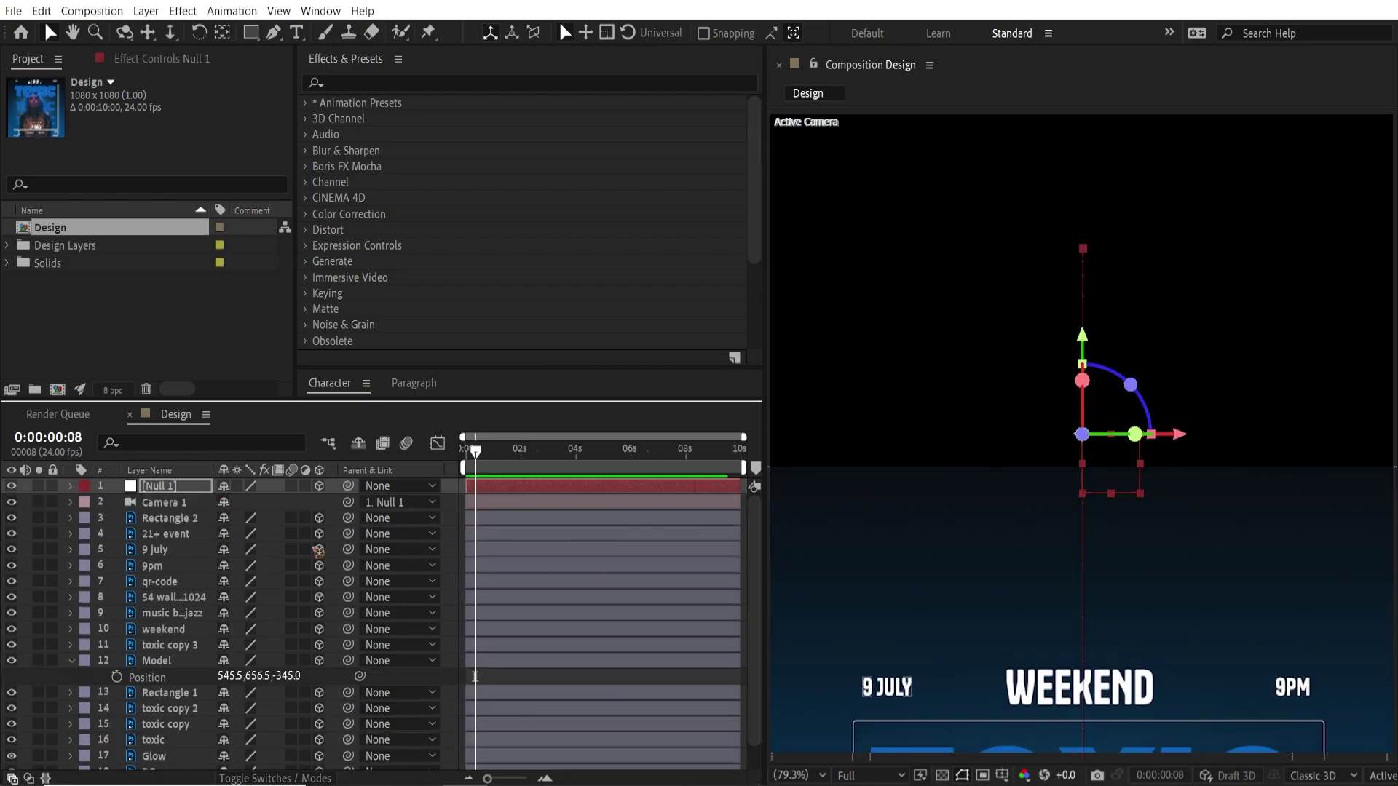
mouse_move(484, 456)
left_mouse_down()
mouse_move(497, 460)
mouse_move(466, 468)
mouse_move(480, 470)
left_mouse_up()
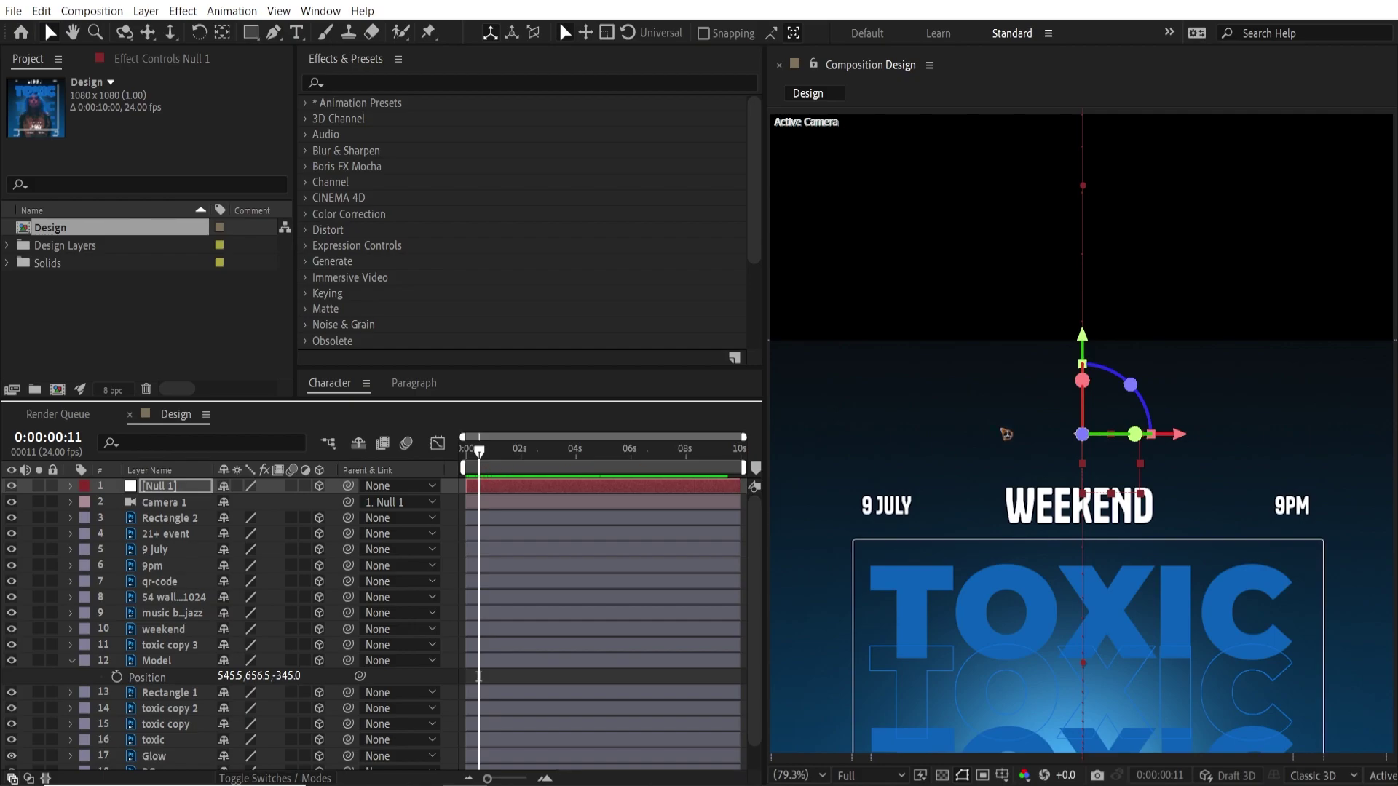
left_click_drag(481, 457, 492, 461)
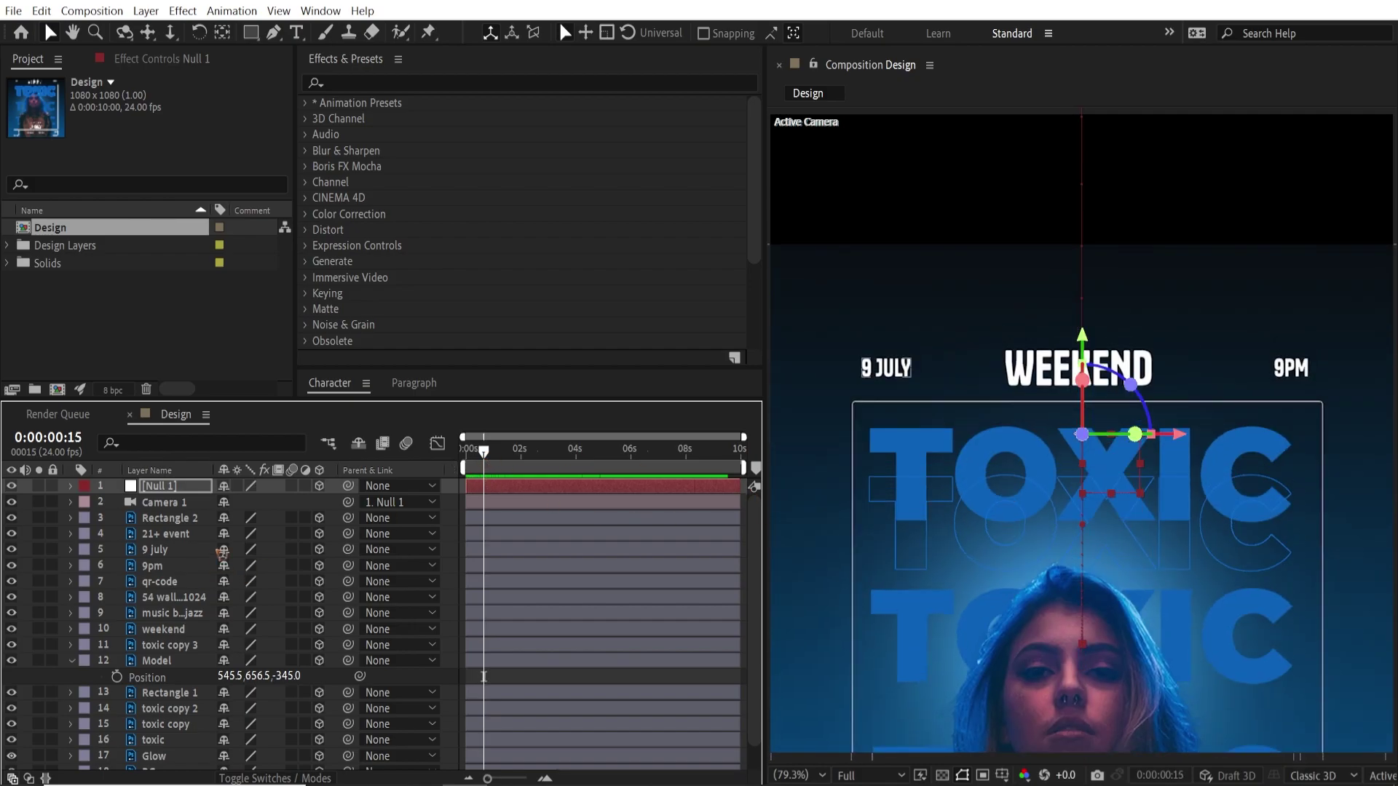
left_click(189, 519)
scroll(187, 632, "down", 2)
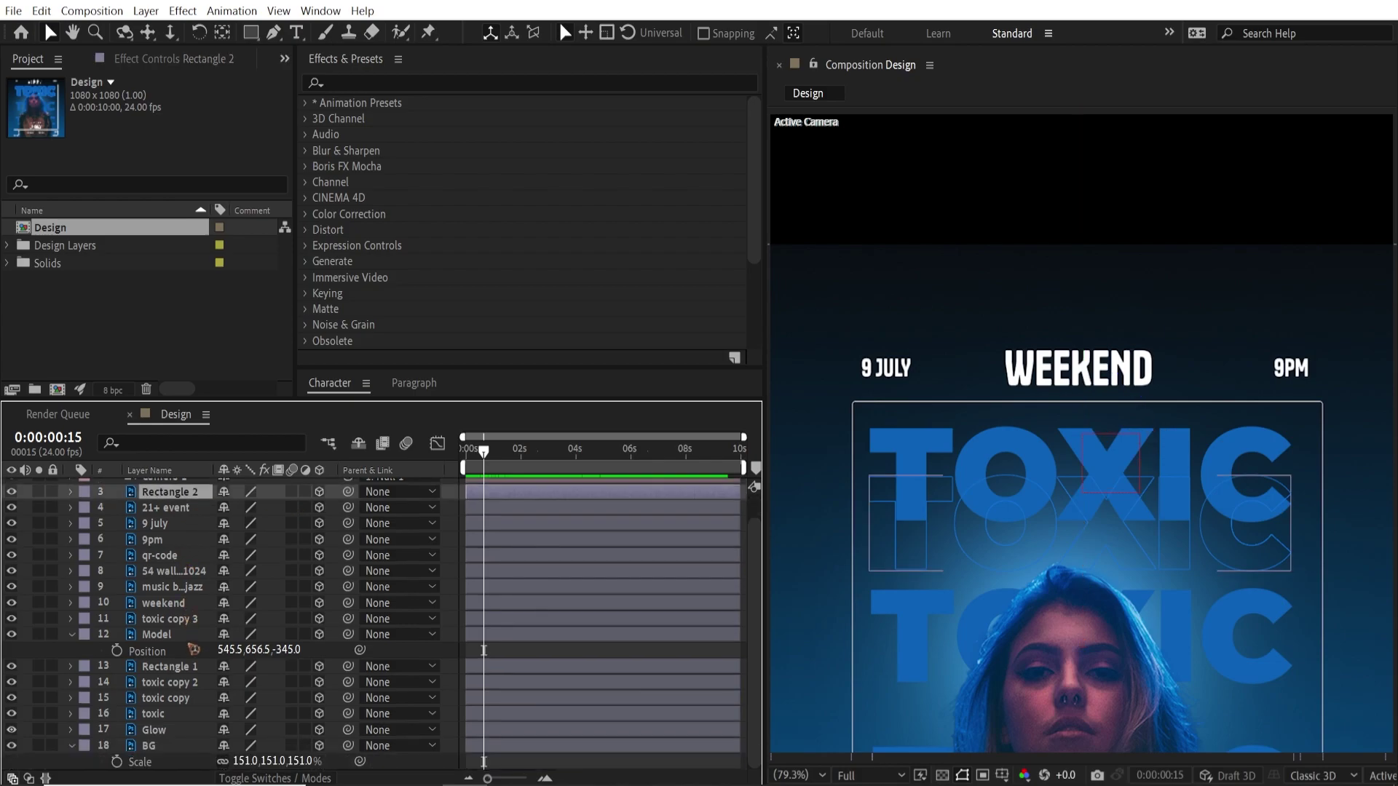
scroll(191, 579, "up", 2)
scroll(191, 613, "down", 2)
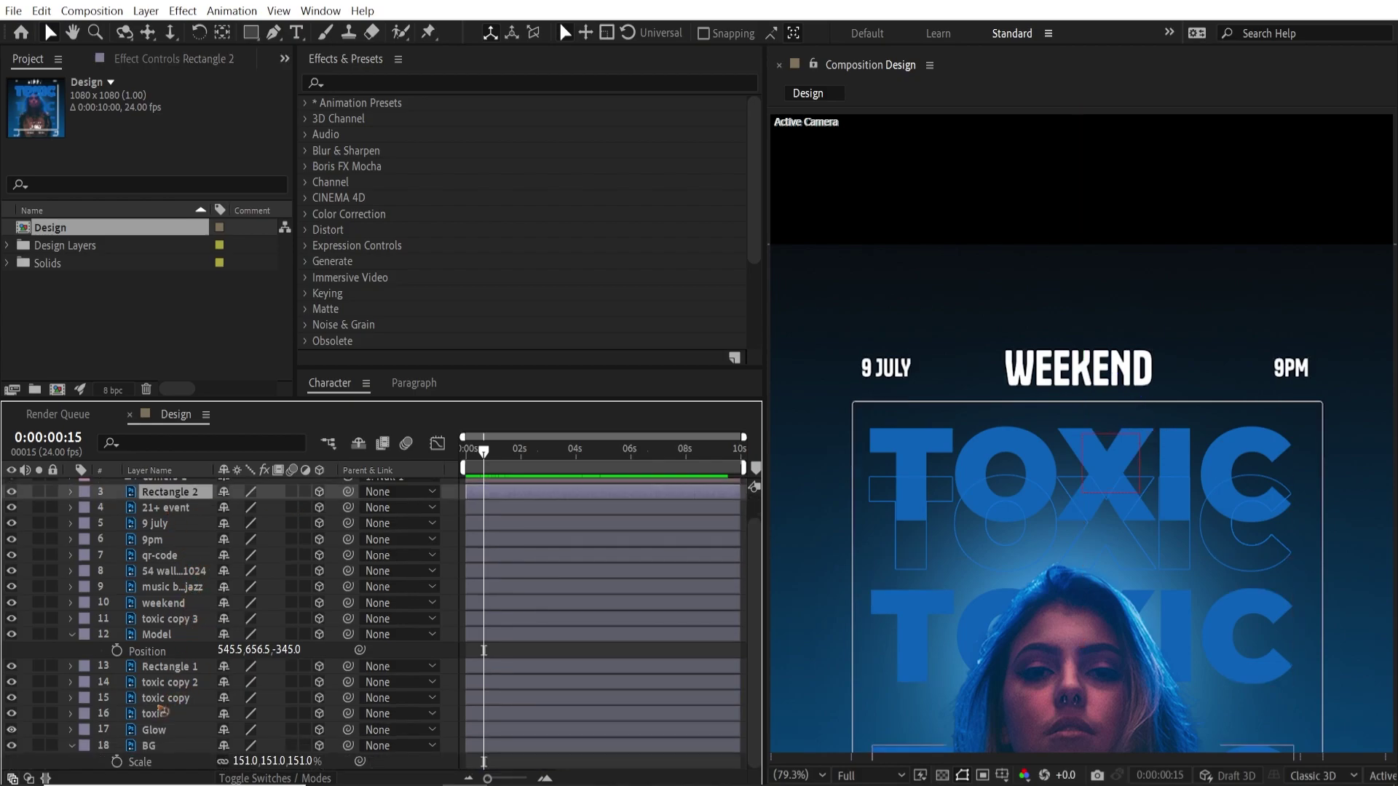
left_click(149, 745, "shift")
scroll(219, 619, "up", 2)
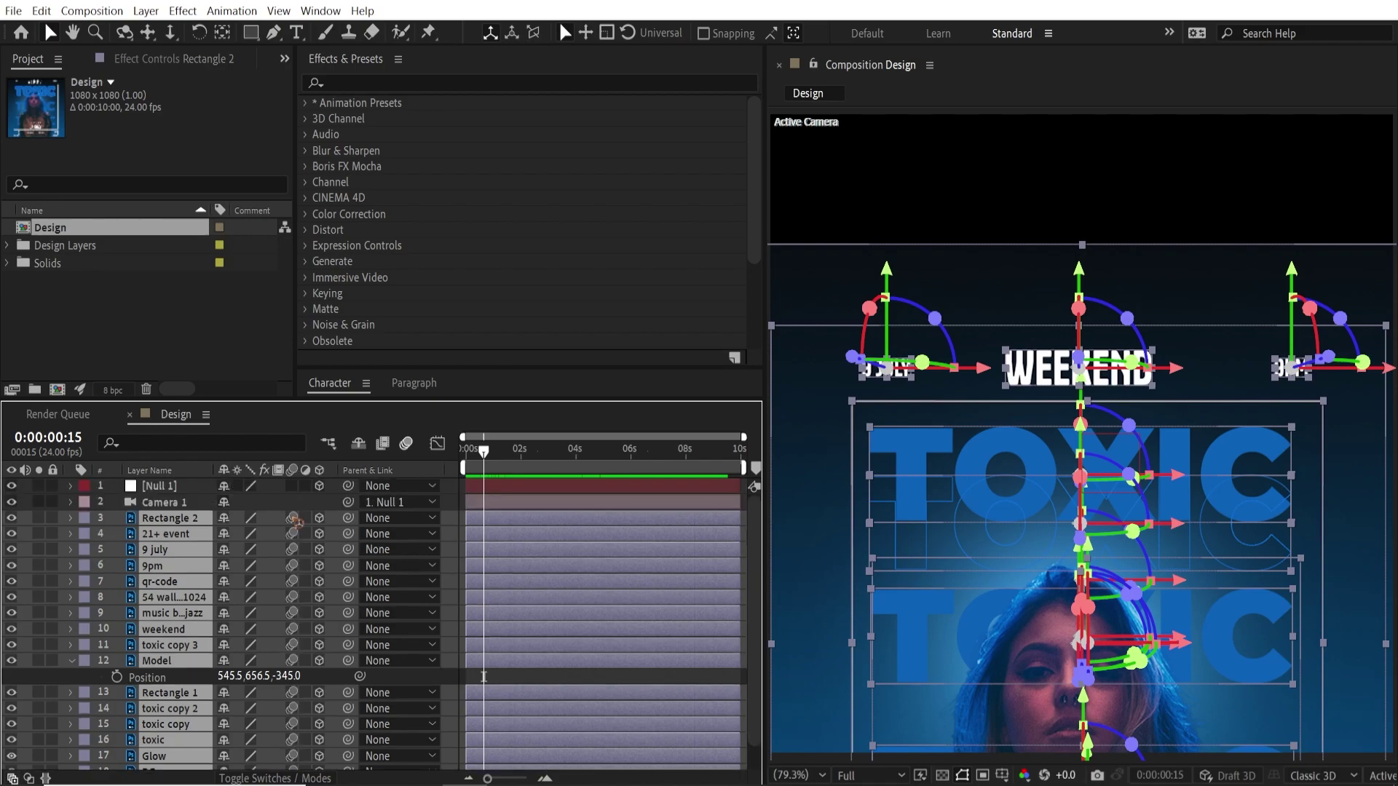
left_click(292, 518)
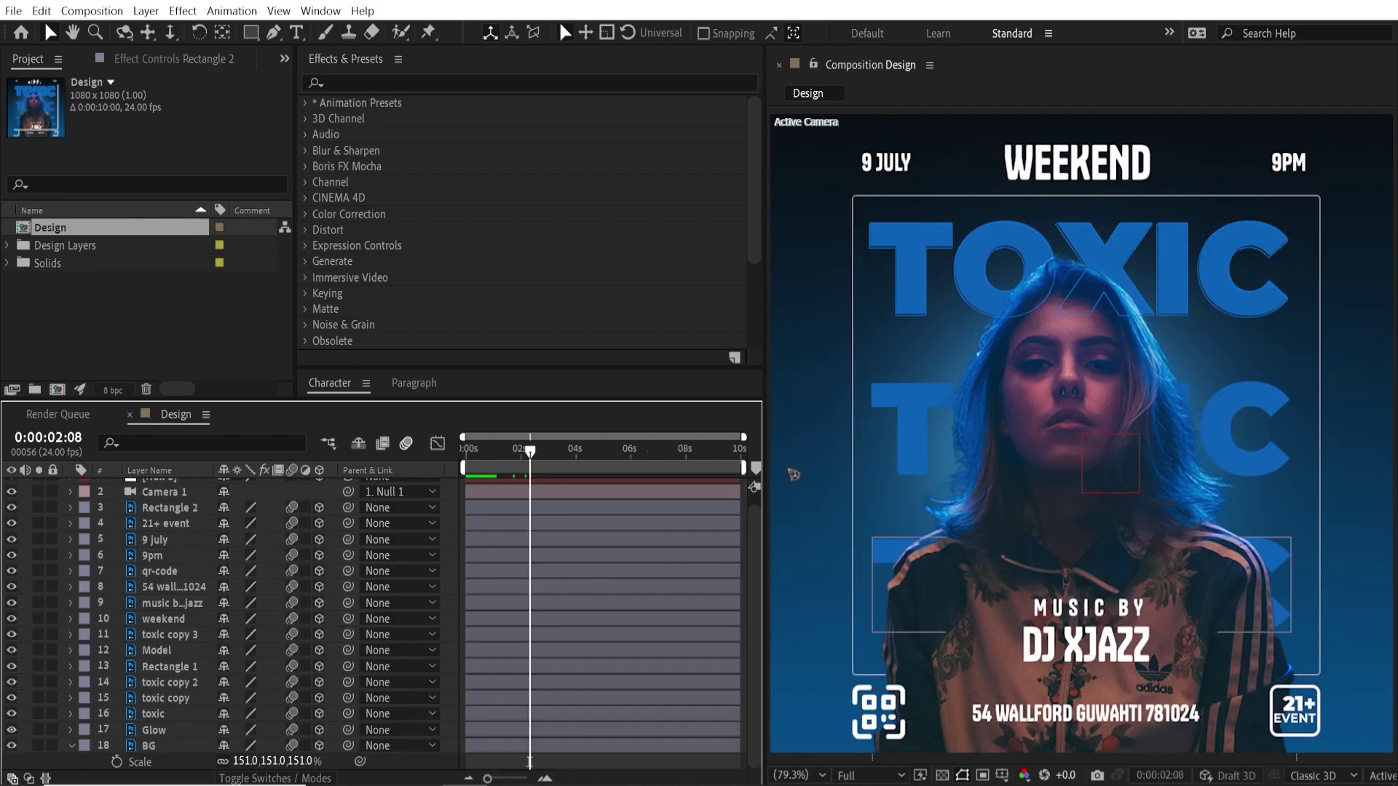
left_click(467, 86)
Apply Glow to the toxic layer: A & B Colors, 11.4% threshold, radius 215, intensity 2
left_click(411, 80)
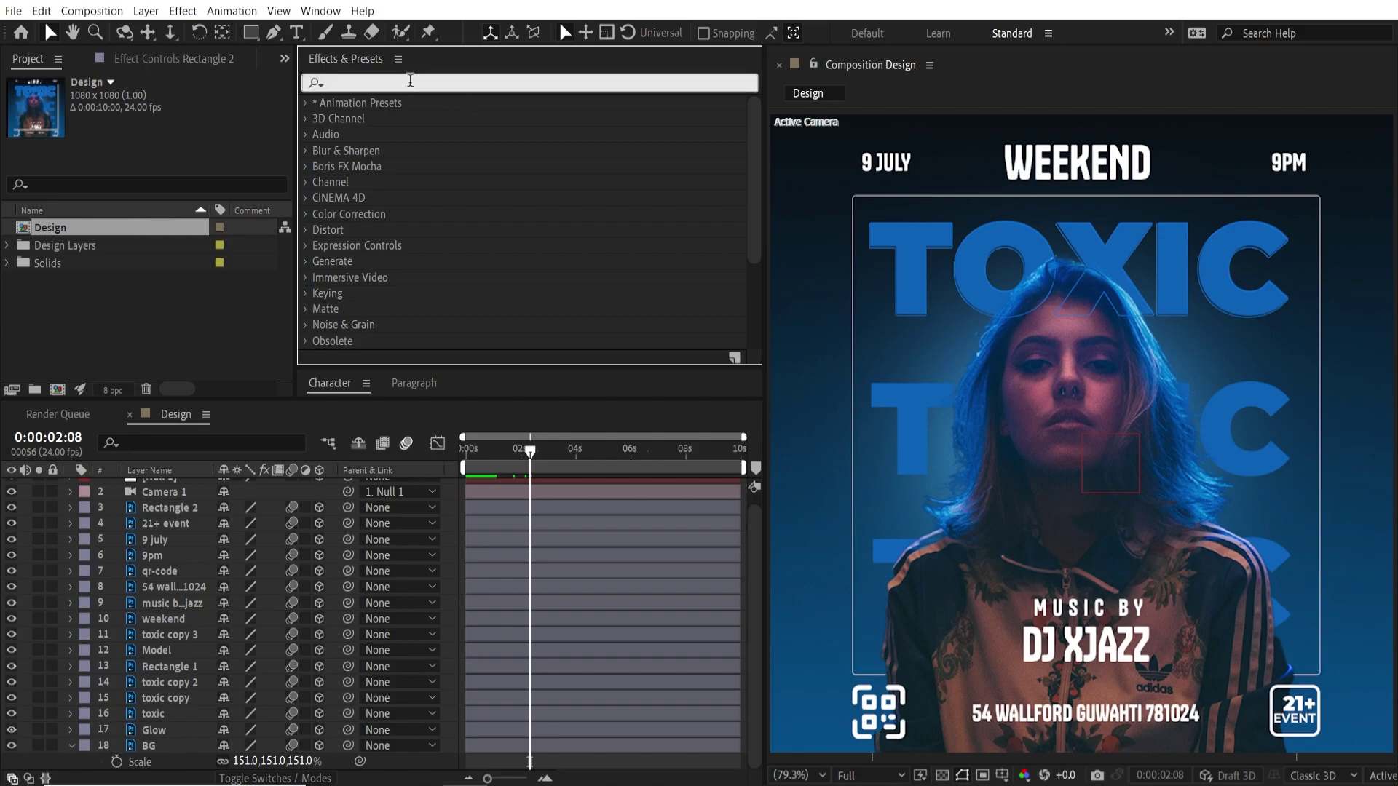
type("glow")
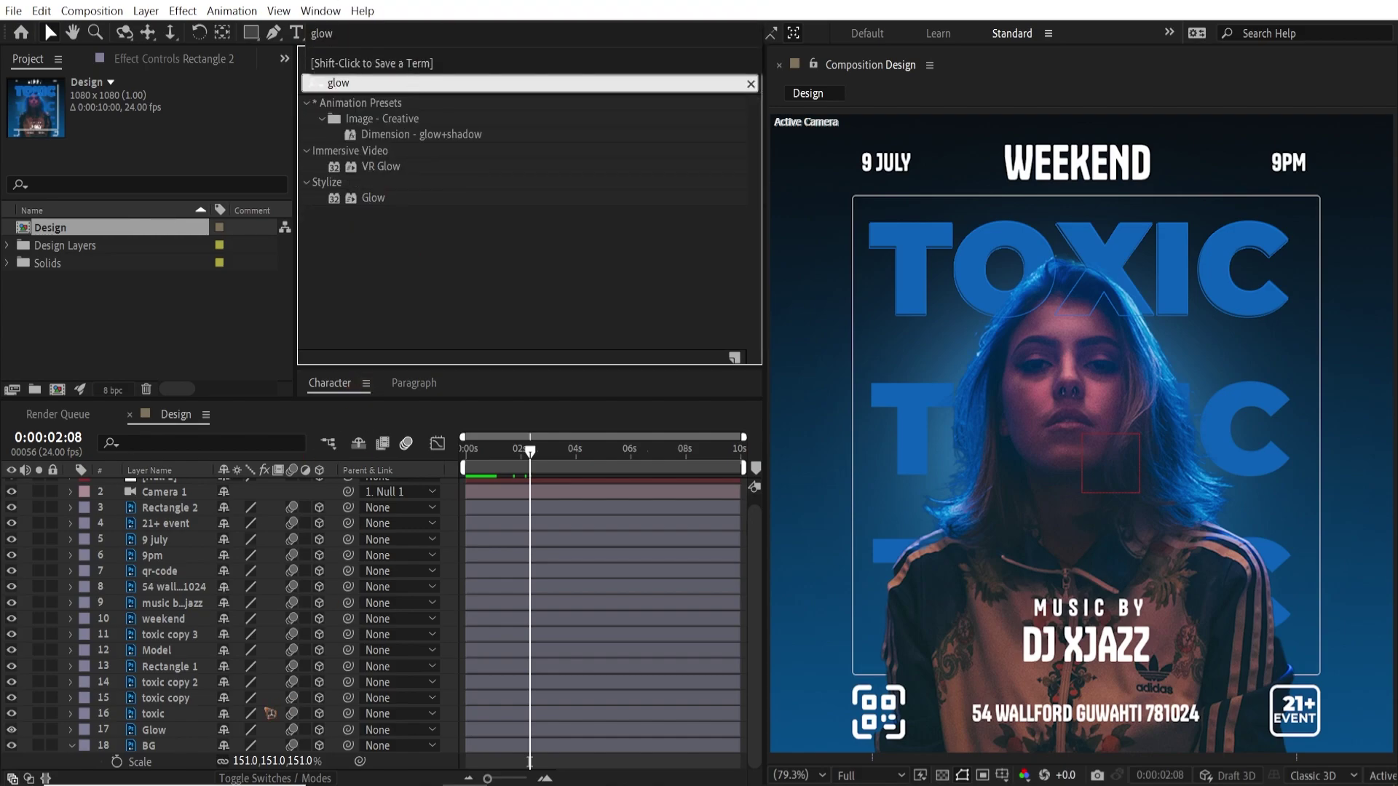
left_click(162, 699)
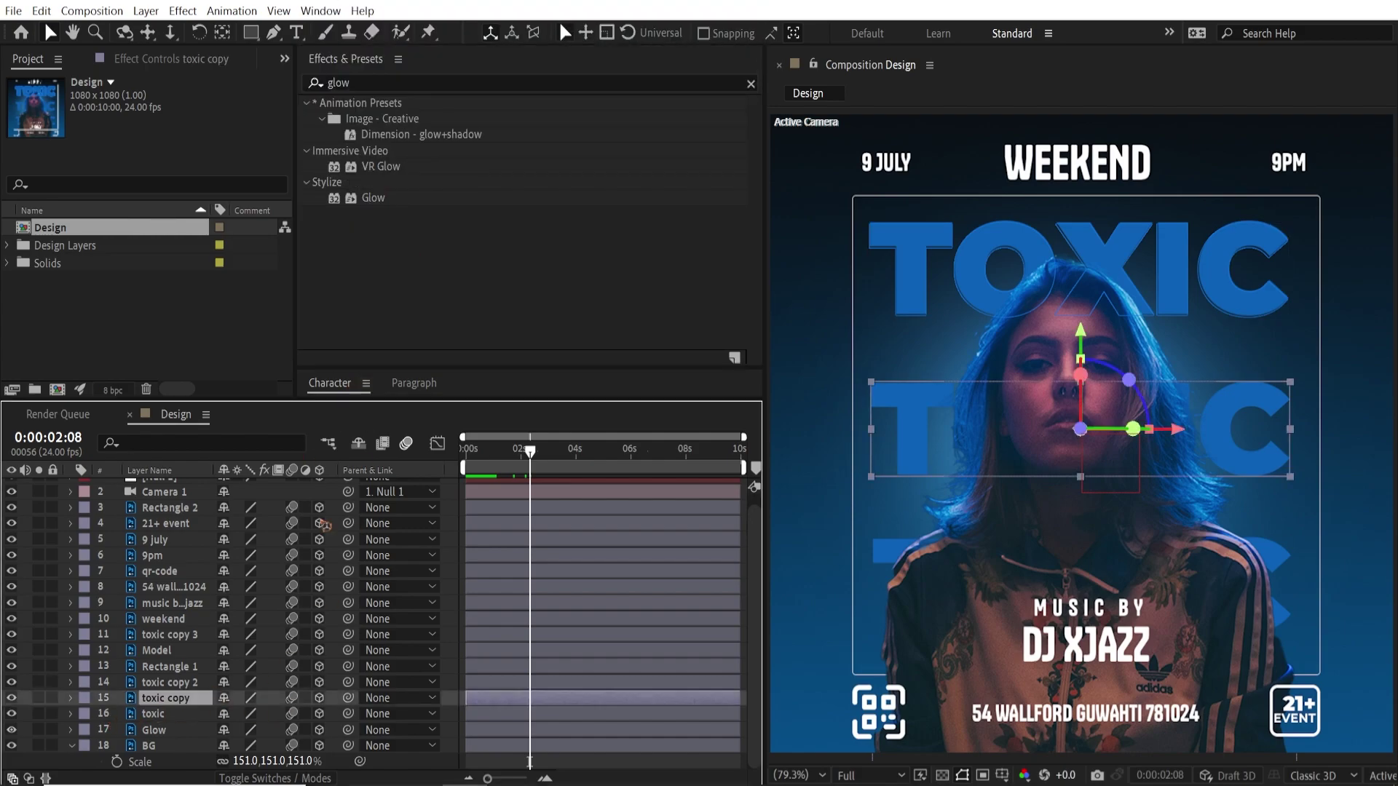
left_click(166, 715)
left_click(13, 714)
left_click_drag(373, 197, 167, 714)
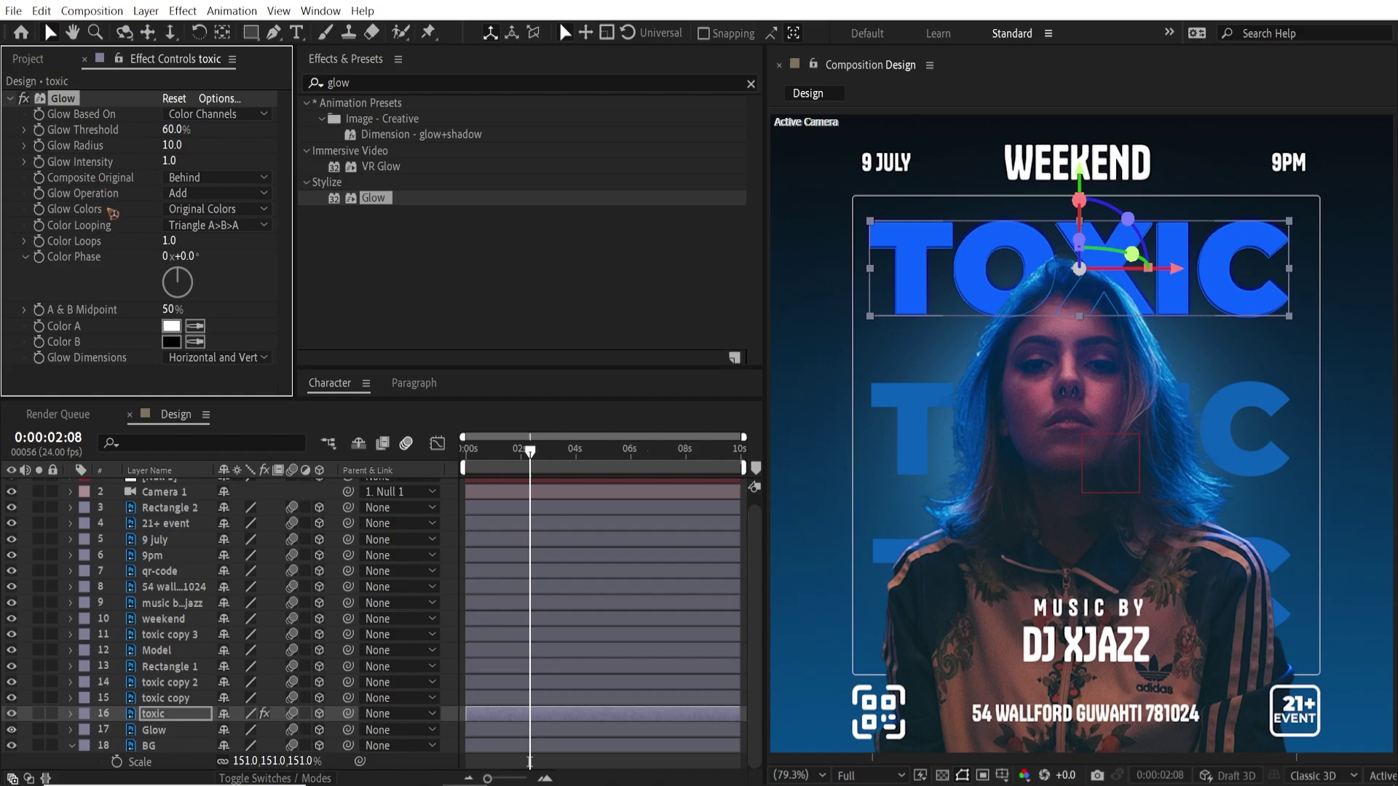
left_click(247, 211)
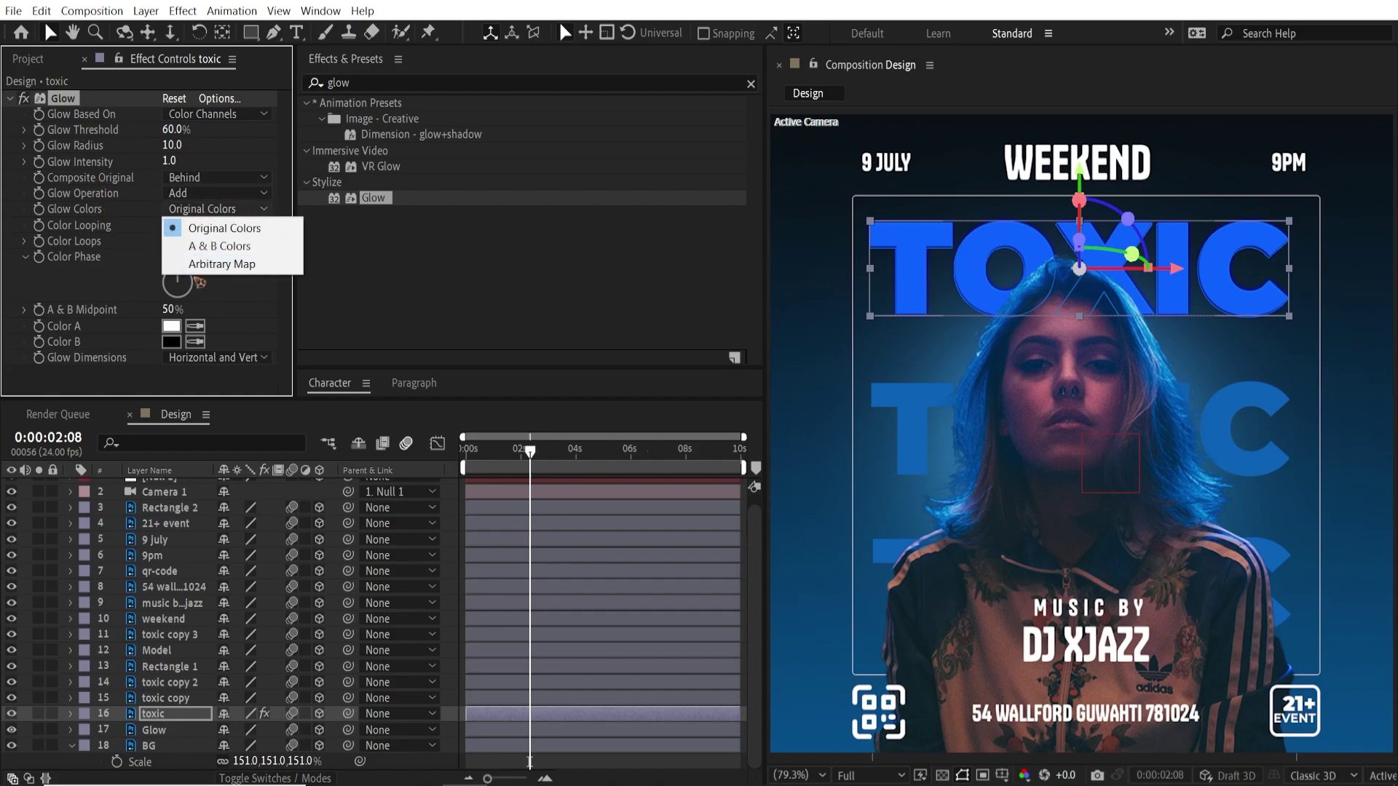
left_click(218, 246)
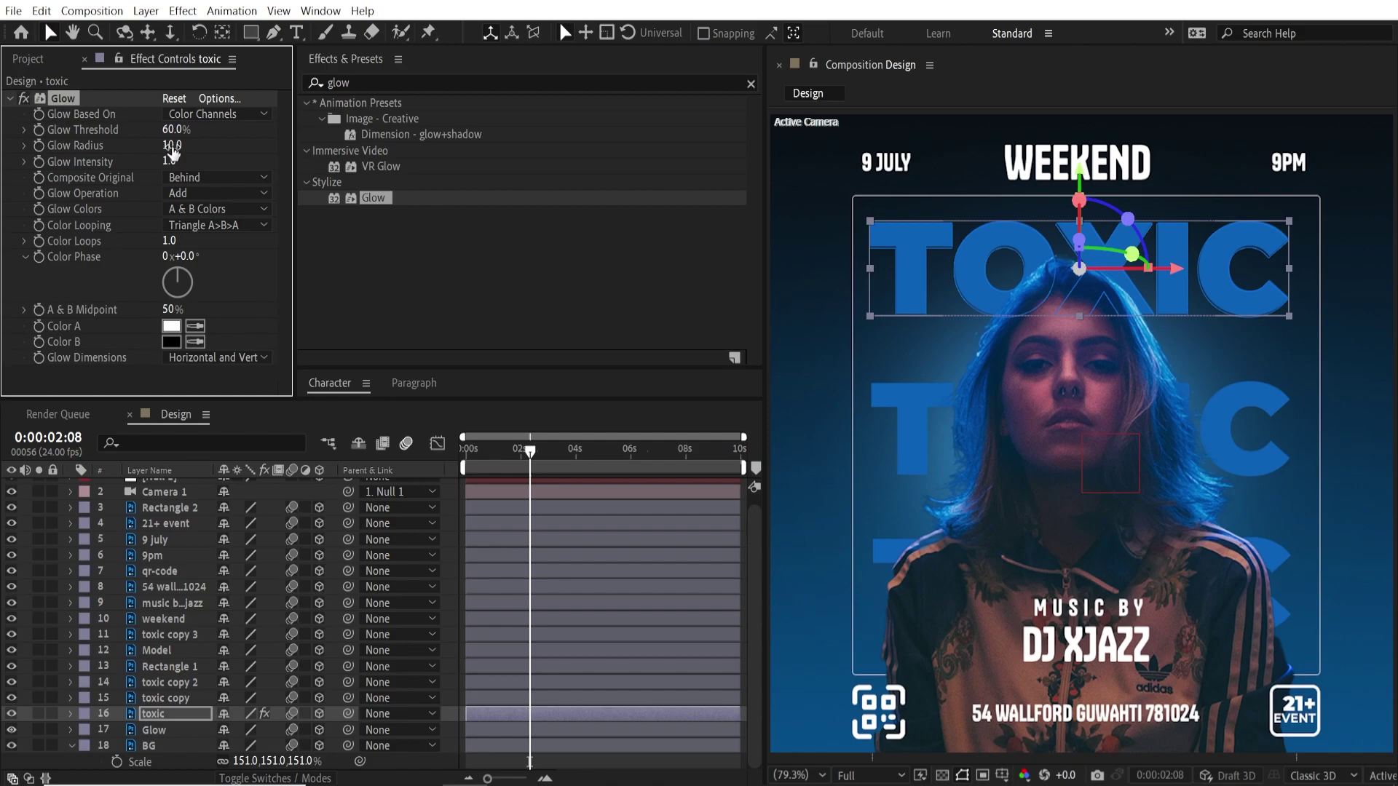
left_click_drag(42, 152, 41, 152)
left_click_drag(172, 130, 51, 140)
left_click_drag(169, 161, 381, 171)
left_click(353, 167)
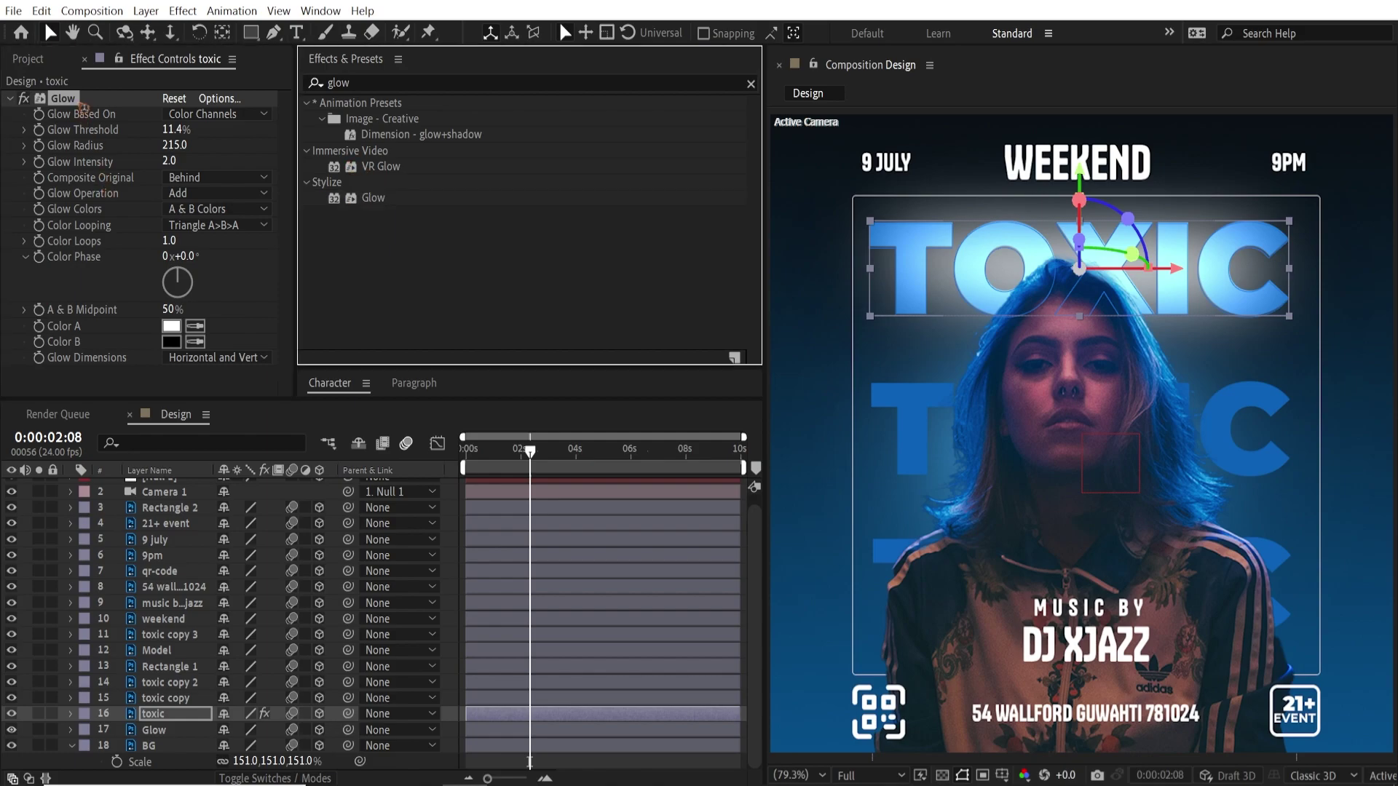
Copy the Glow effect onto toxic copy and toxic copy 2
left_click(77, 103)
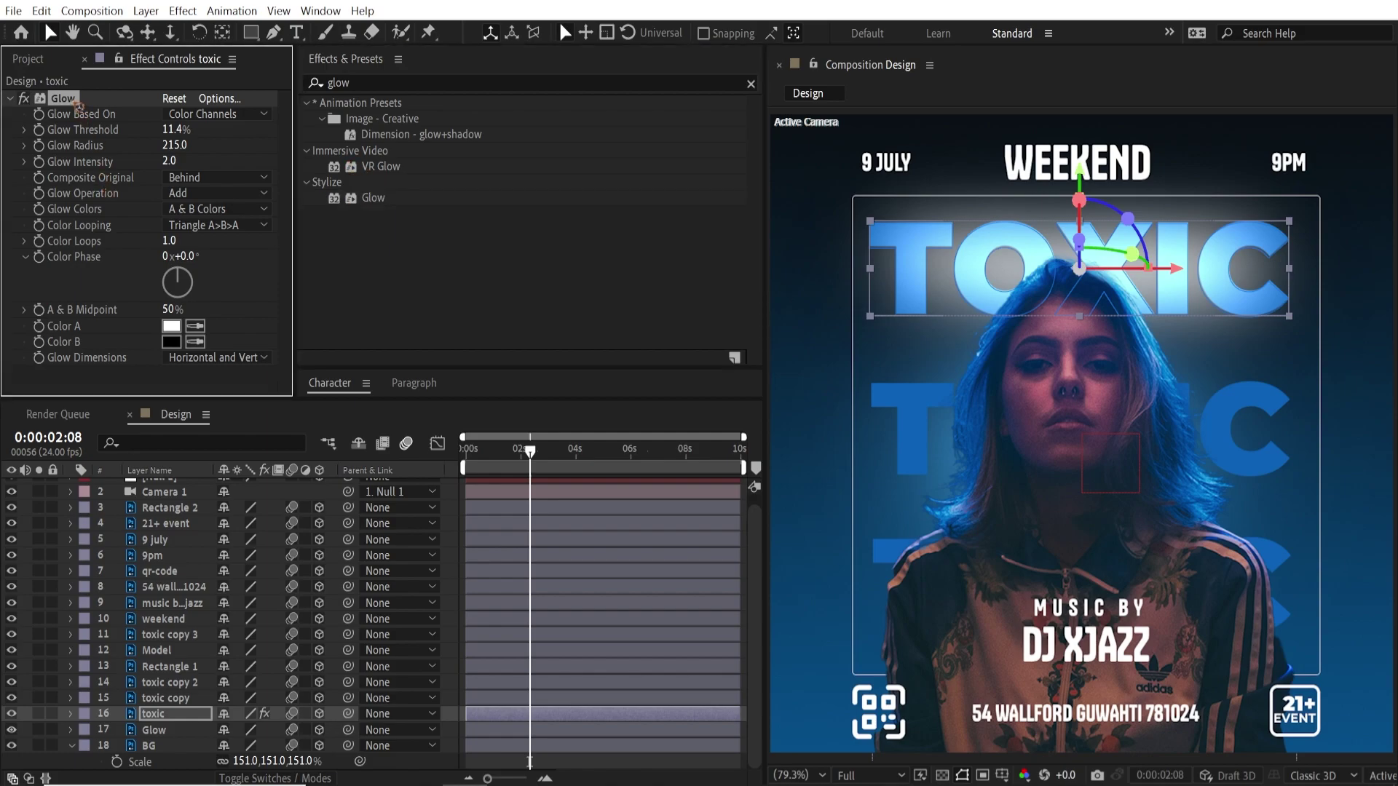
left_click(166, 699)
left_click(177, 685, "shift")
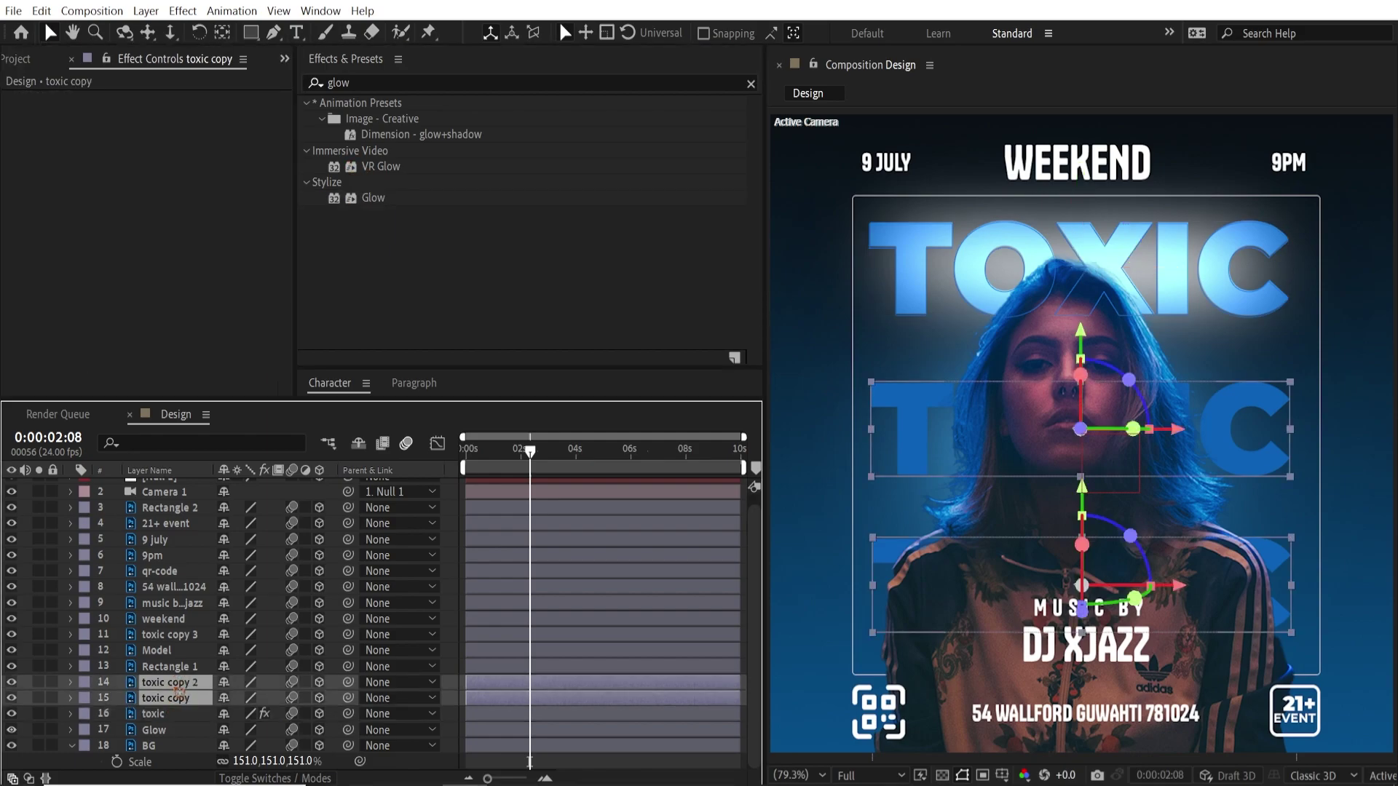
key("ctrl+v")
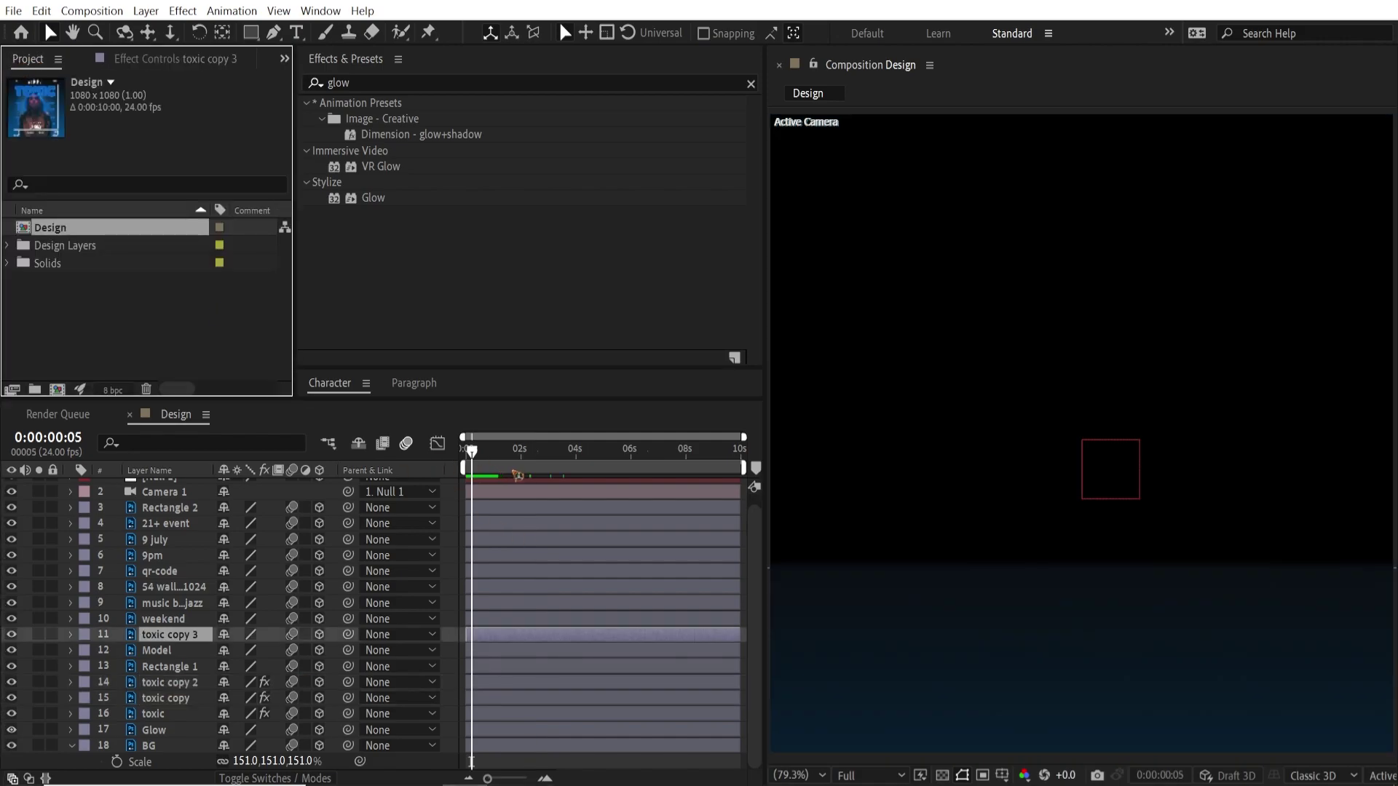
Import the pexels 2160p smoke clip and place it in the Design composition
left_click_drag(517, 472, 537, 471)
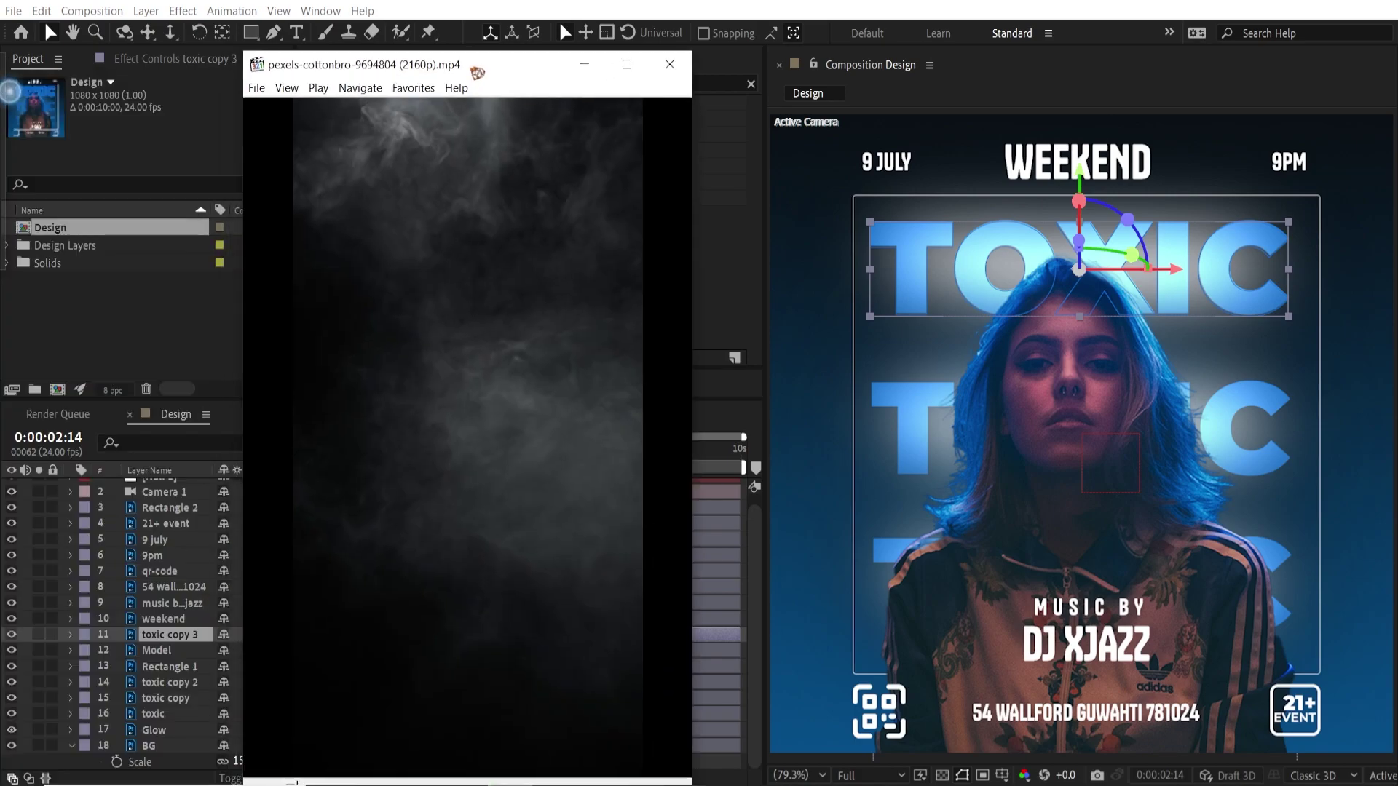
left_click_drag(471, 66, 587, 36)
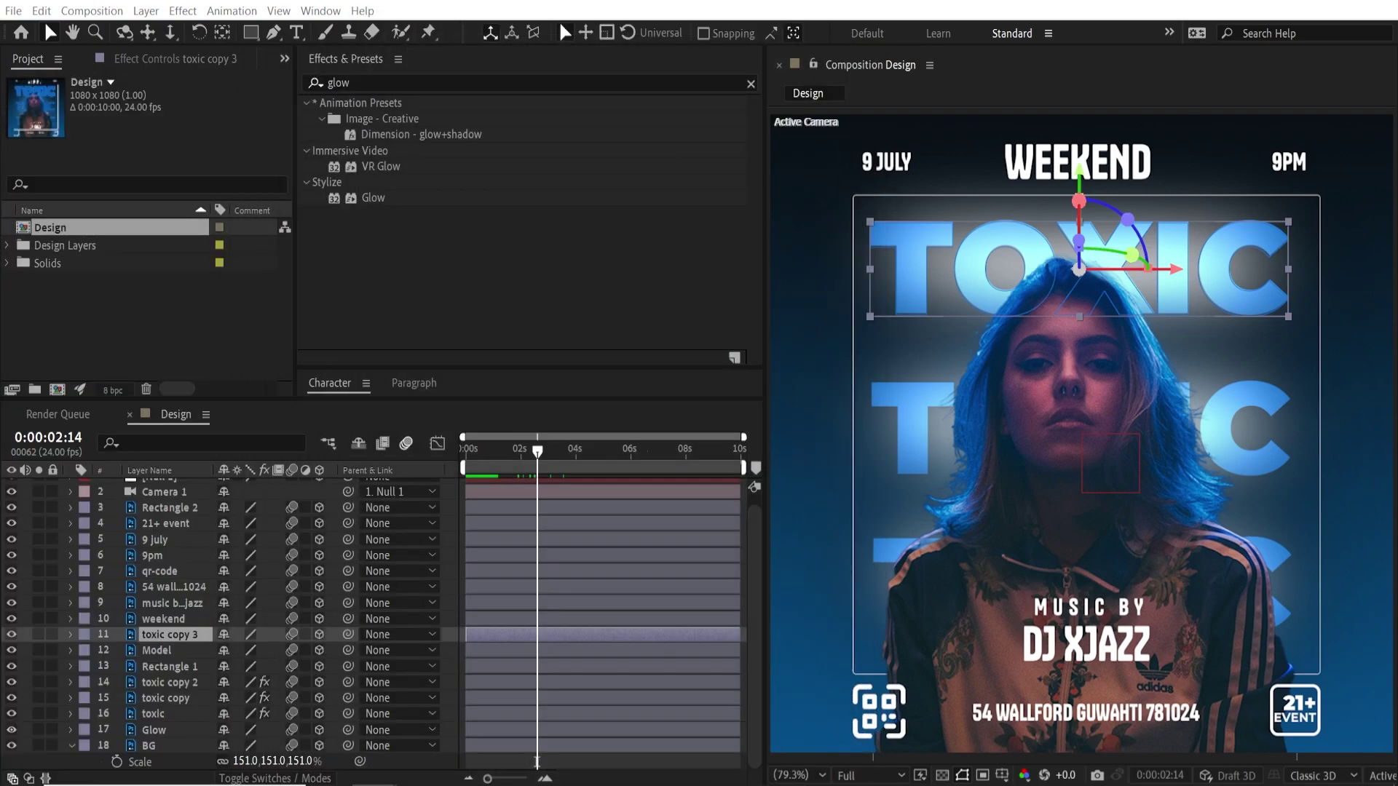
left_click_drag(20, 329, 189, 340)
left_click_drag(120, 263, 256, 508)
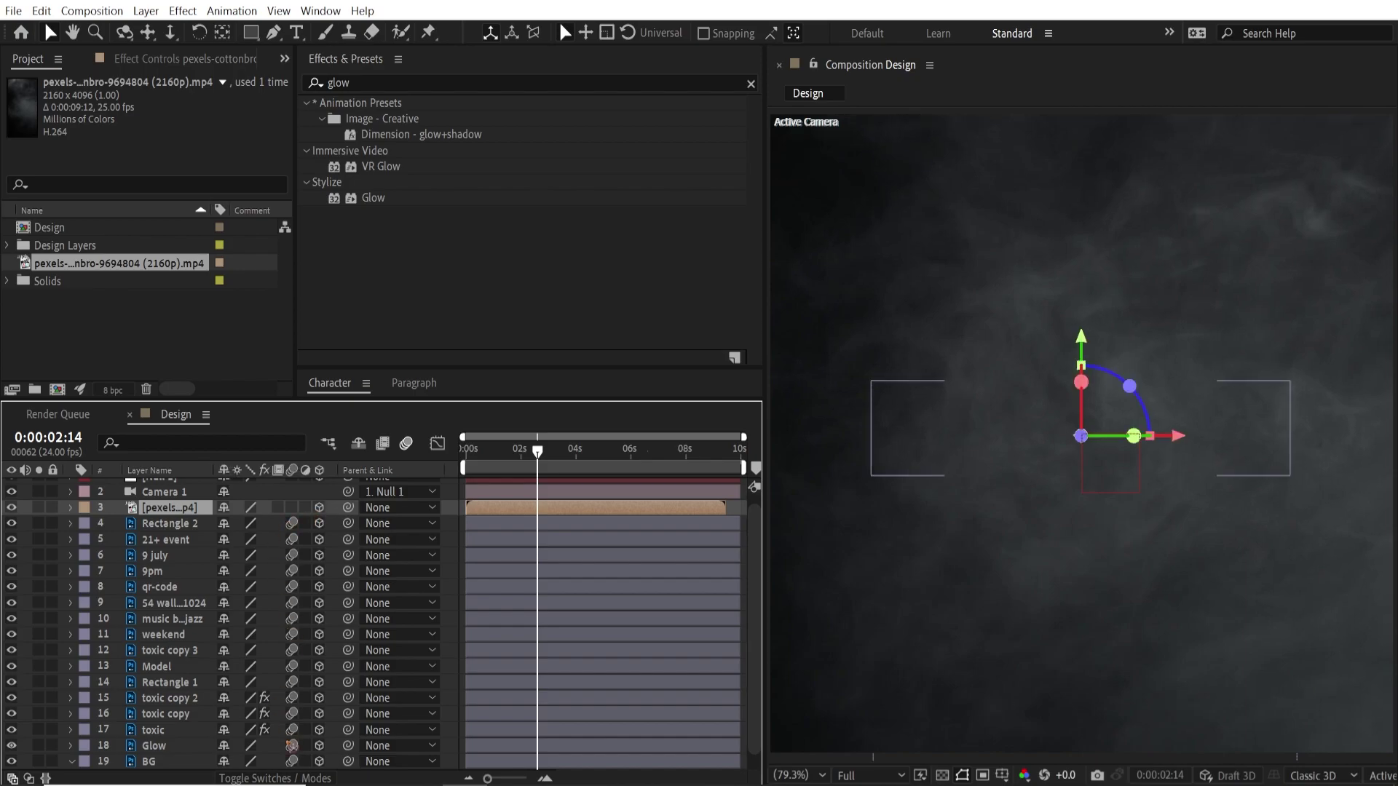
Set the smoke layer to Screen blending and resize it horizontally in the viewer
left_click(291, 780)
left_click(247, 508)
left_click(305, 326)
scroll(972, 413, "down", 4)
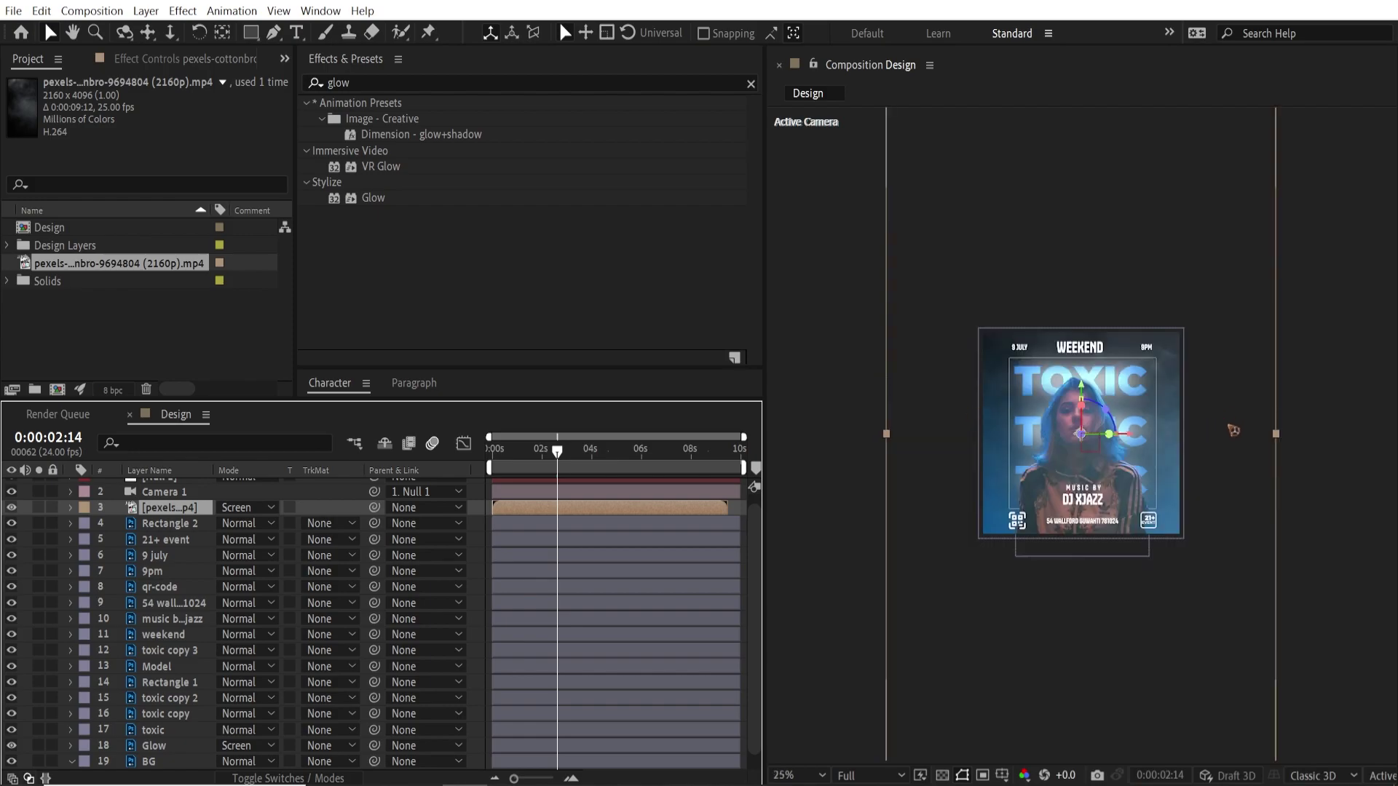
left_click_drag(1282, 437, 1191, 437)
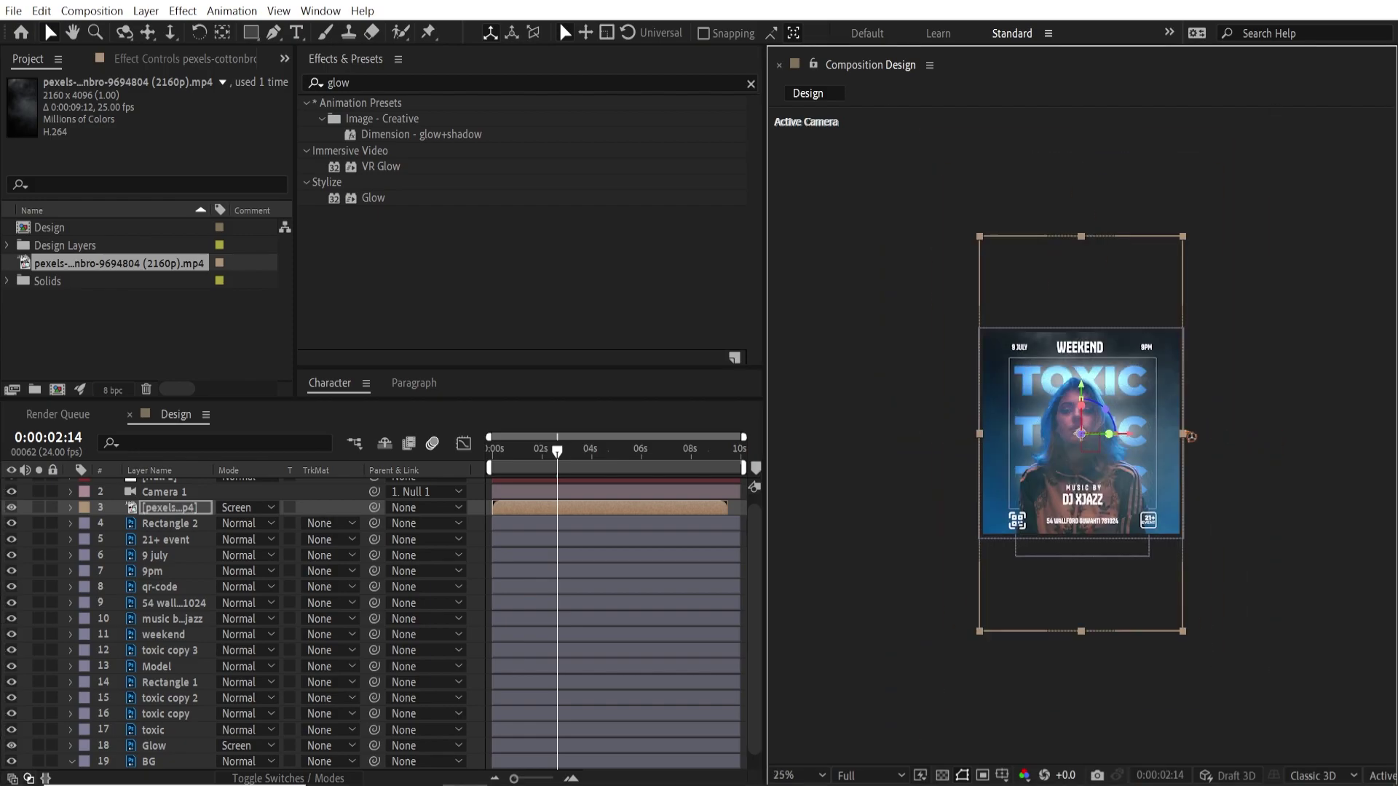
scroll(1211, 483, "up", 2)
mouse_move(511, 452)
left_mouse_down()
mouse_move(529, 453)
mouse_move(503, 465)
left_mouse_up()
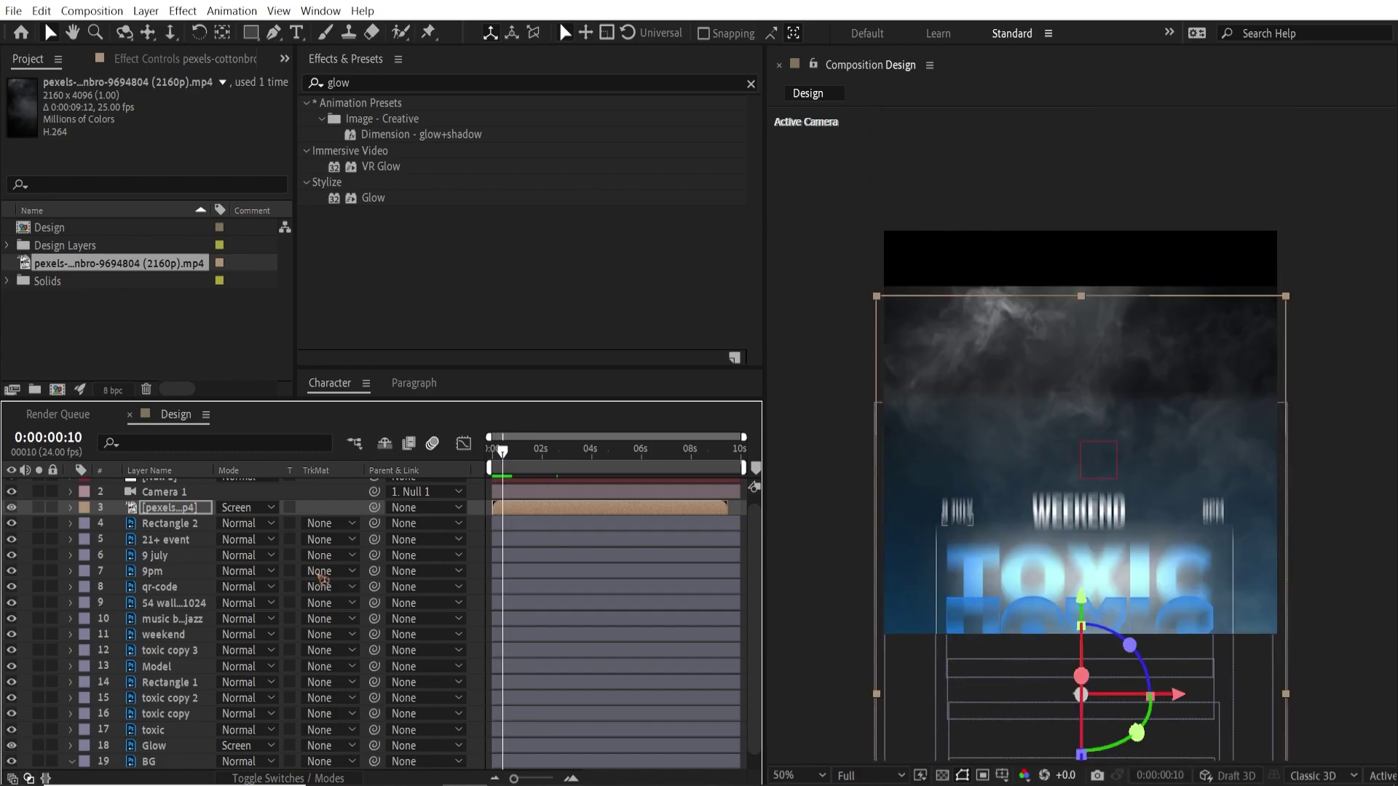
Draw a rectangle mask over the top of the smoke layer
left_click(251, 32)
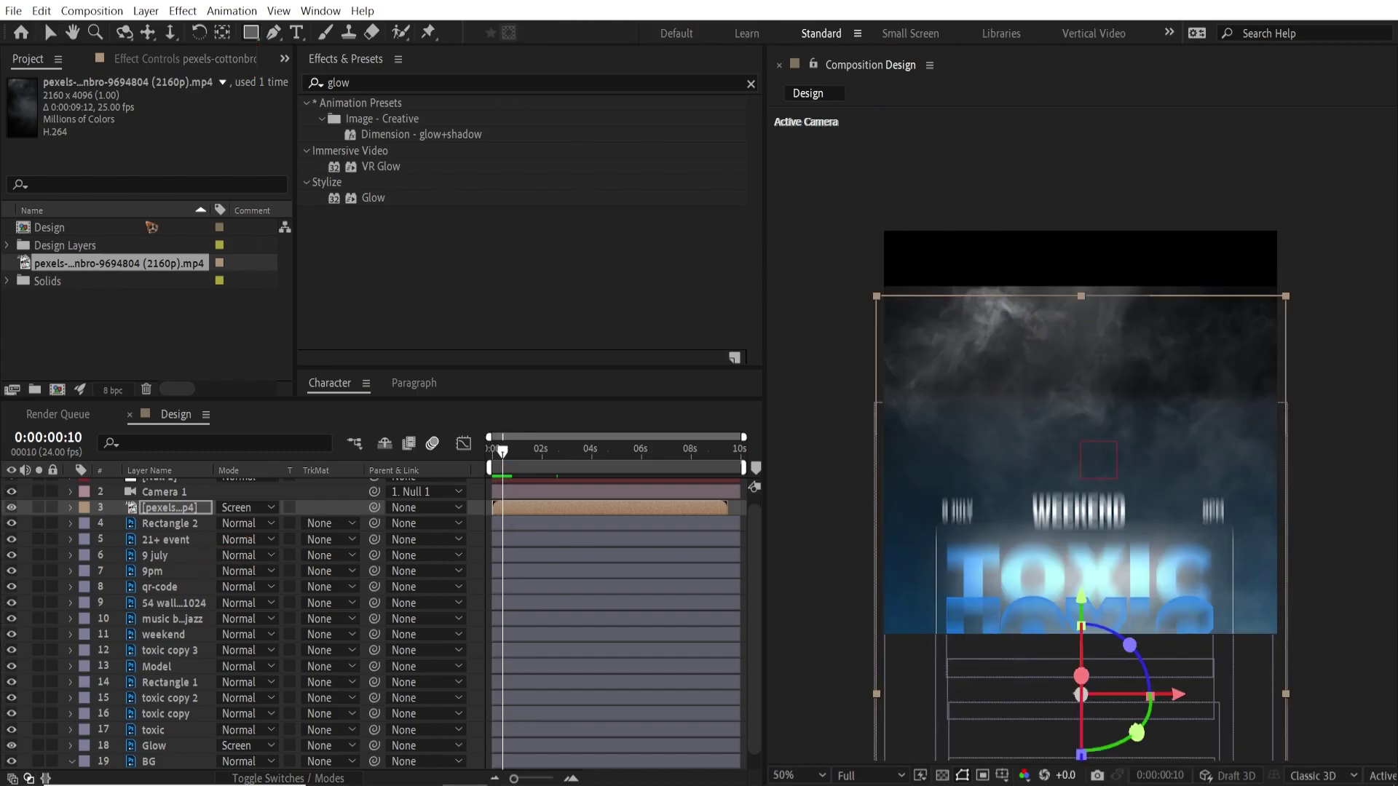
left_click(180, 512)
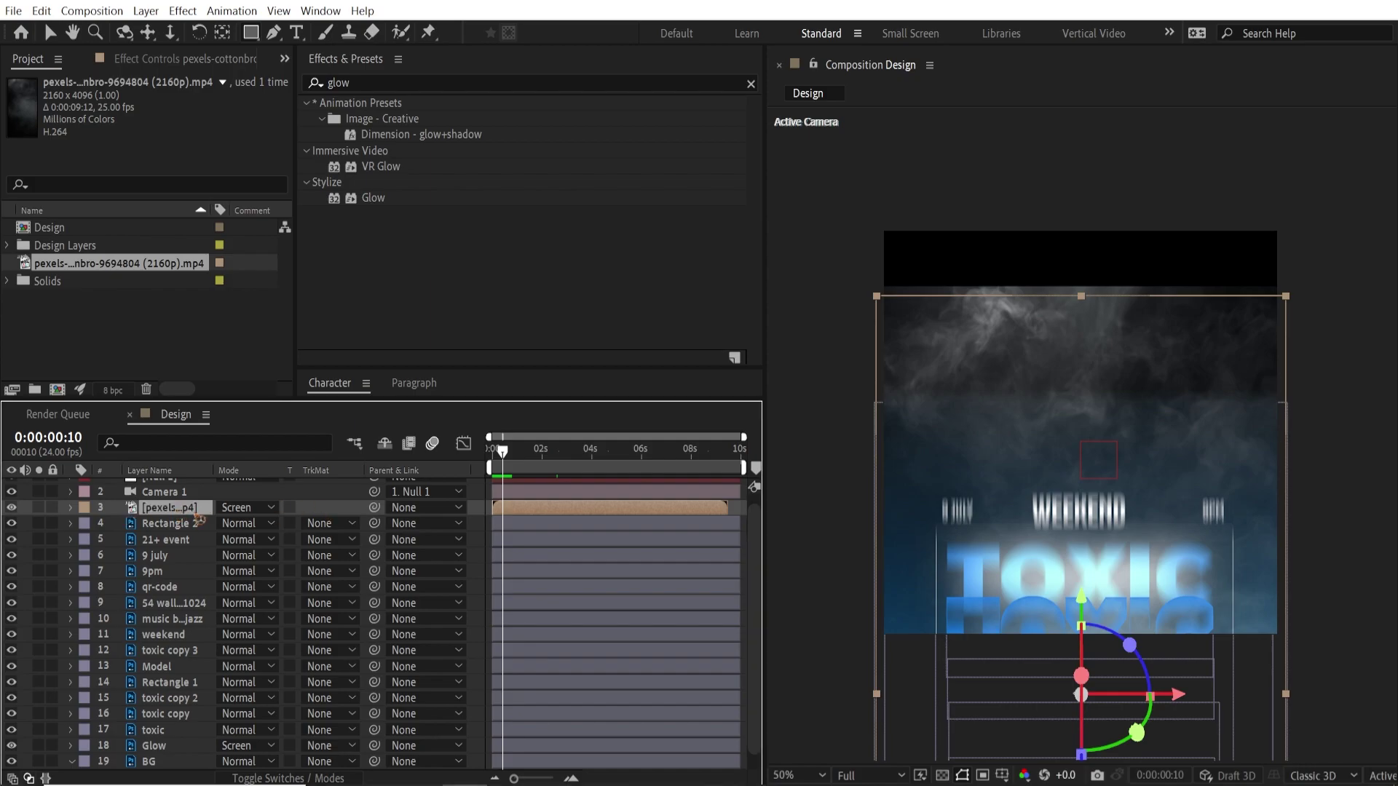
left_click_drag(839, 207, 1301, 451)
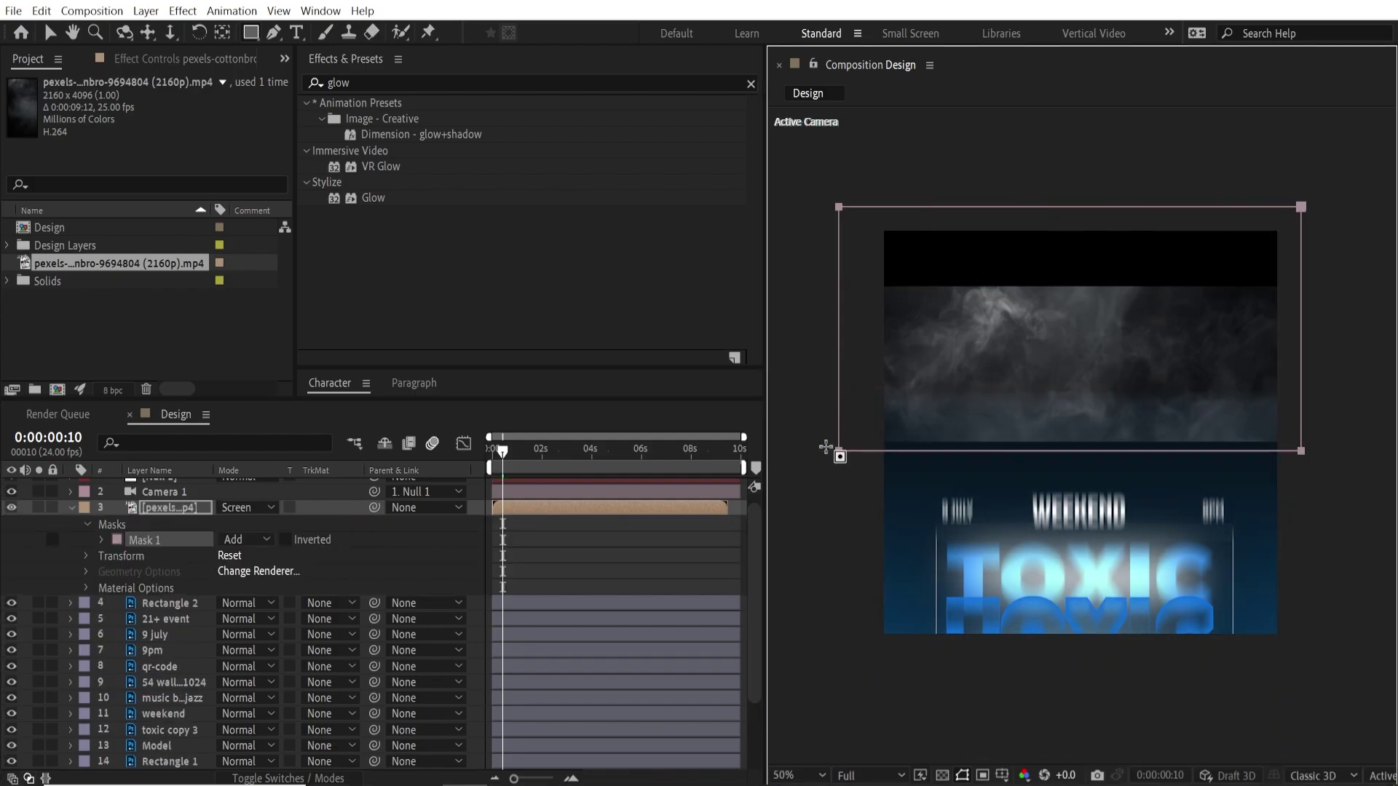
Set the smoke's Mask 1 to Subtract with a 300 px feather
left_click(262, 540)
left_click(286, 591)
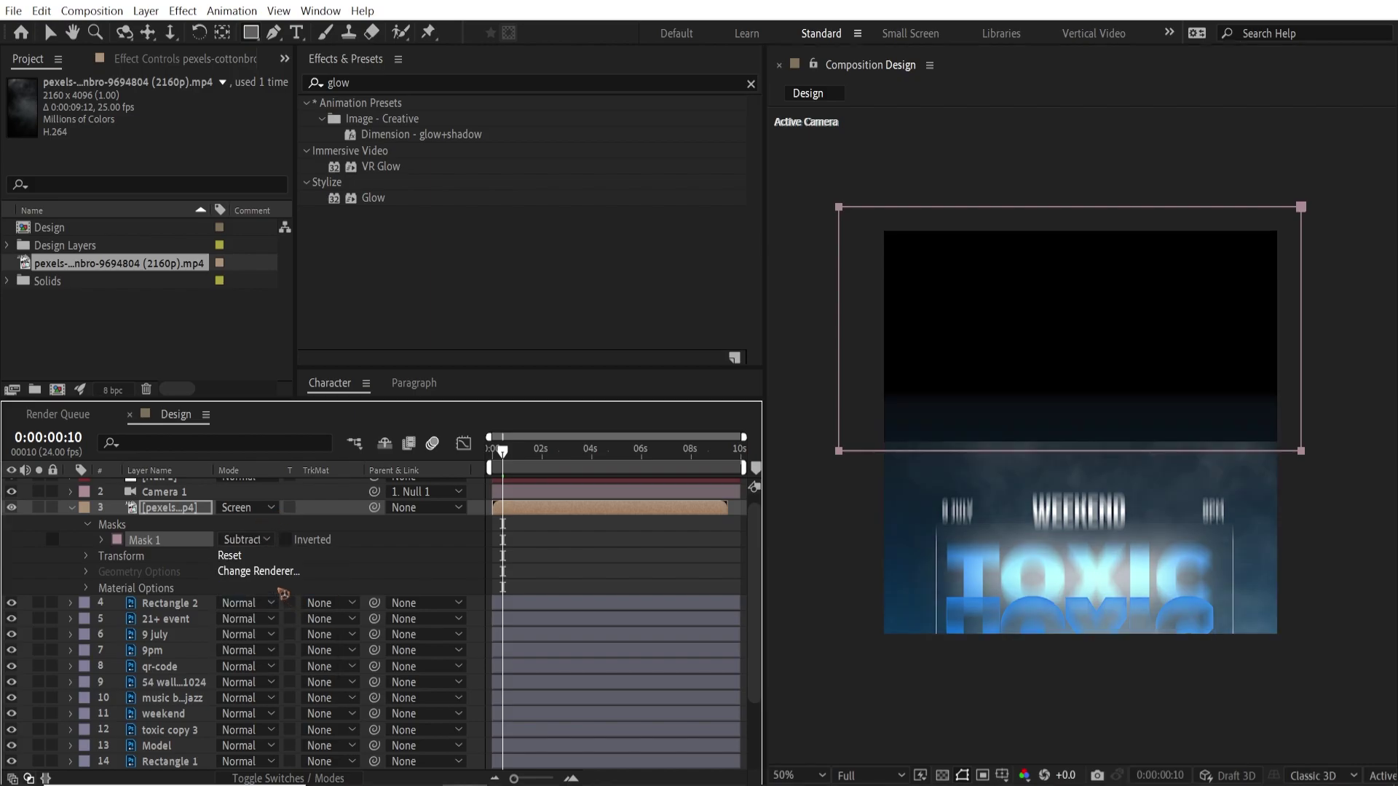
key("f")
left_click(238, 540)
type("30")
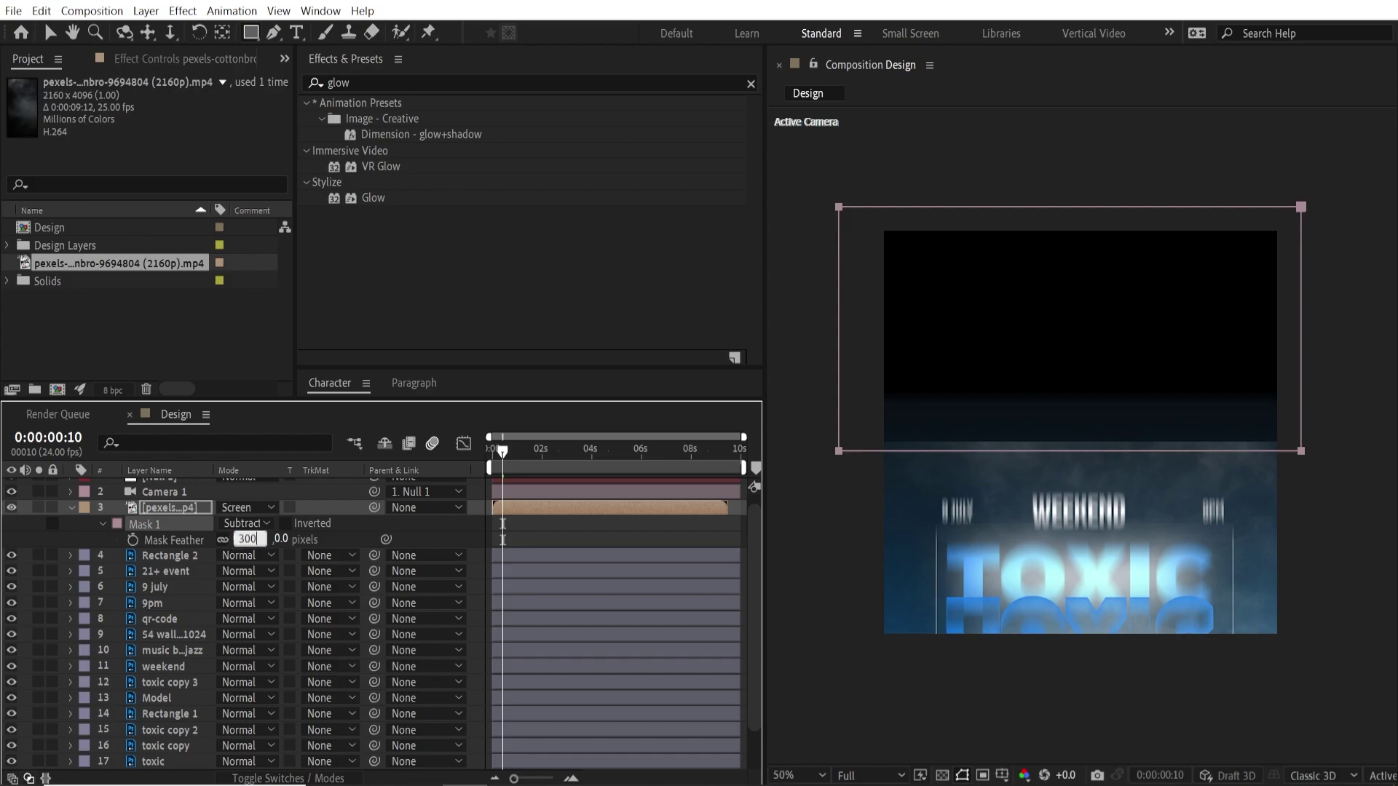
type("0")
key("Return")
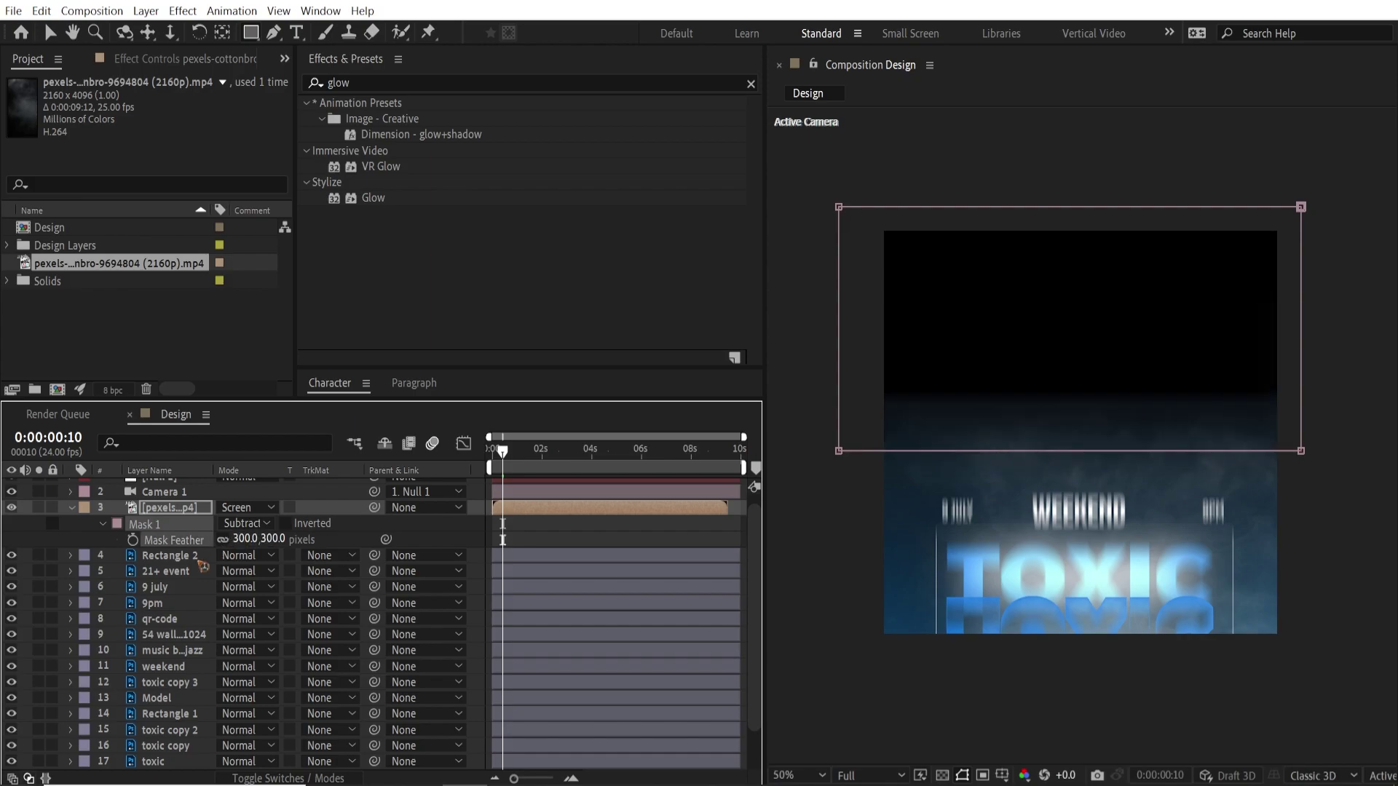
left_click(70, 509)
scroll(218, 691, "down", 1)
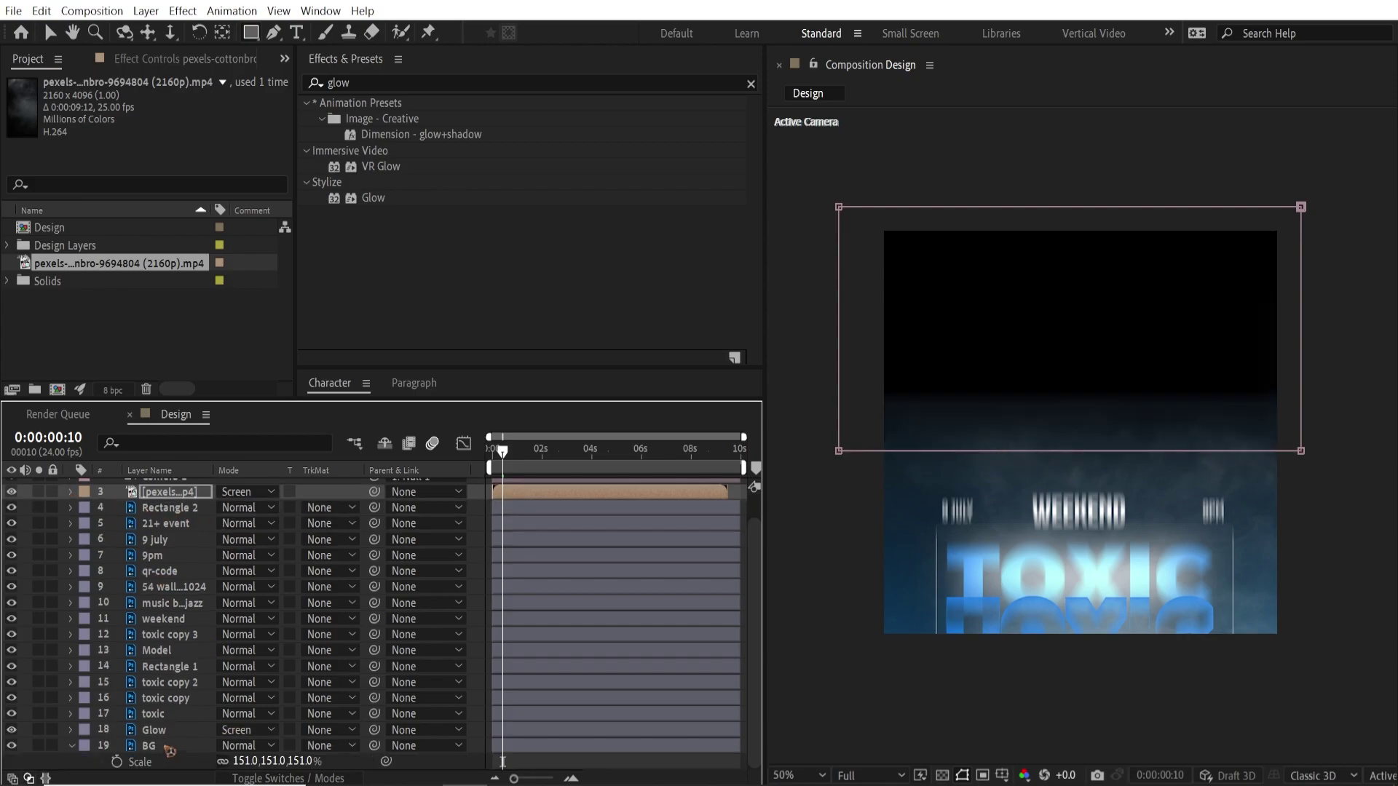
Draw a feathered Subtract rectangle mask across the top of the BG layer
left_click(170, 750)
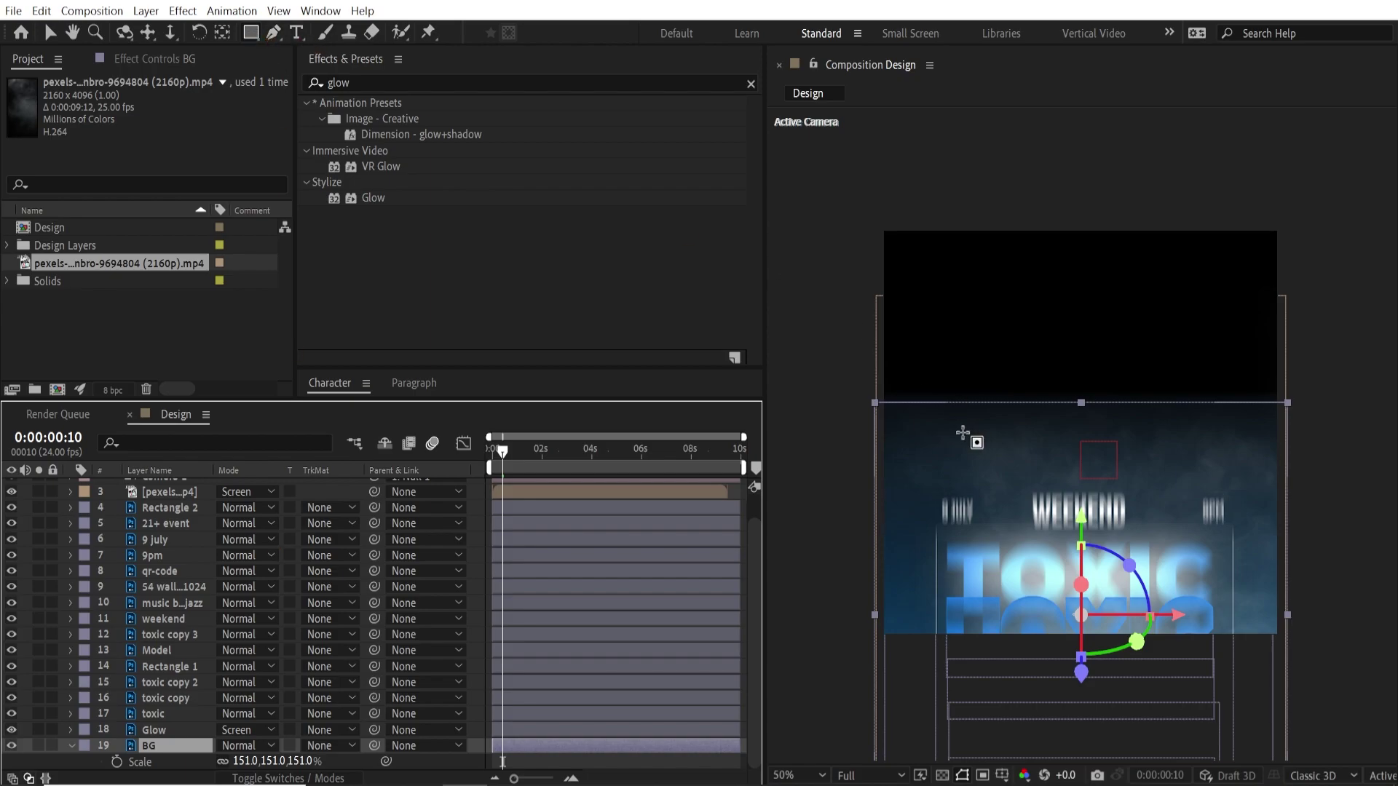
left_click_drag(817, 286, 1327, 511)
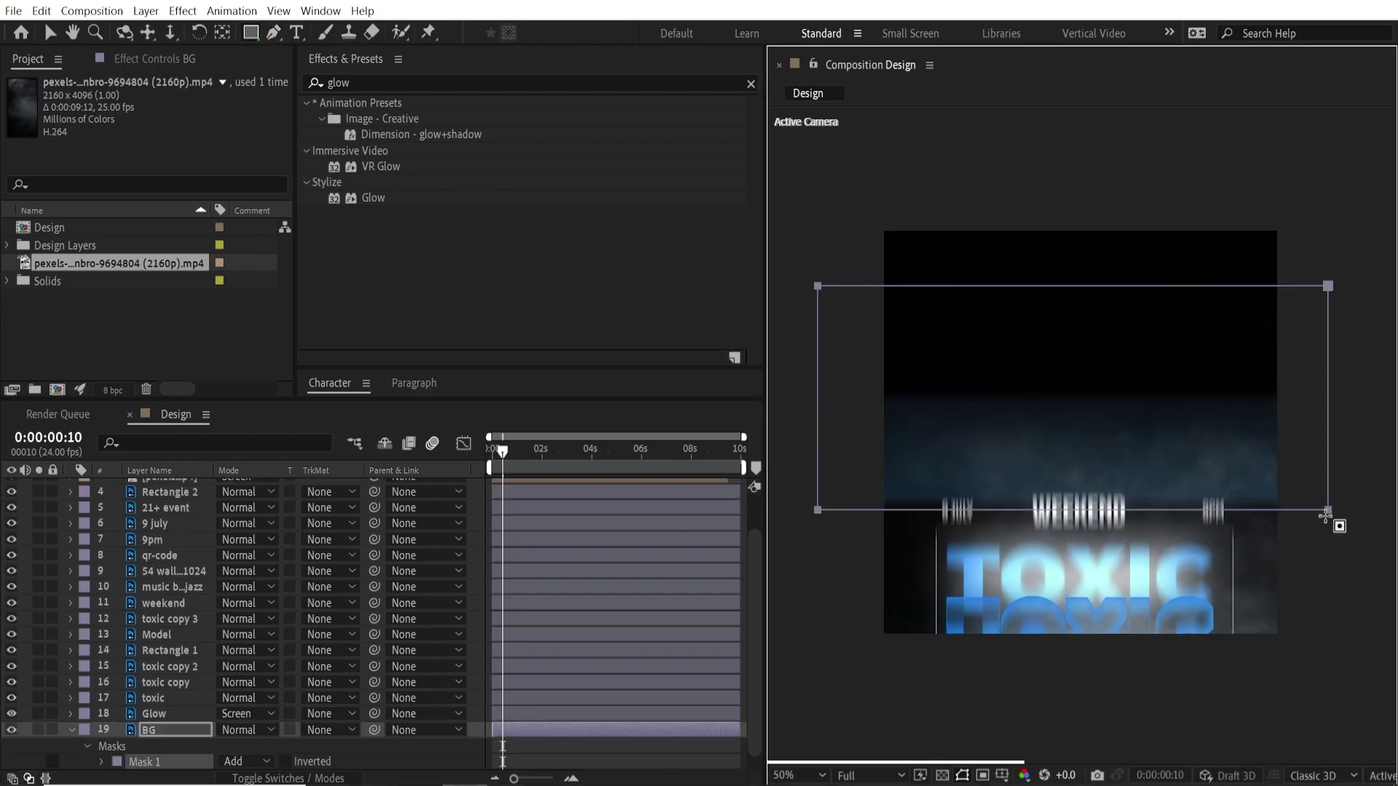
scroll(255, 728, "down", 1)
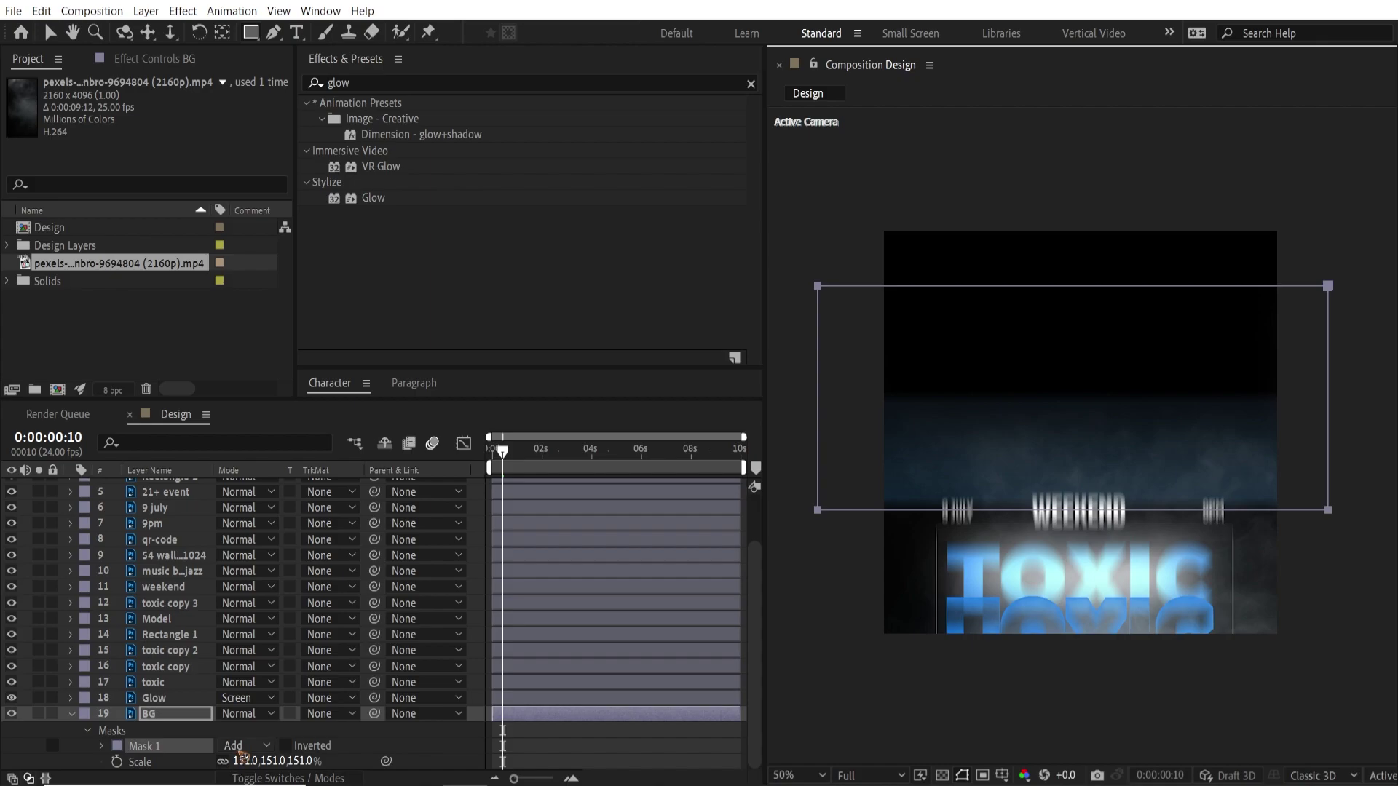
left_click(242, 750)
left_click(288, 656)
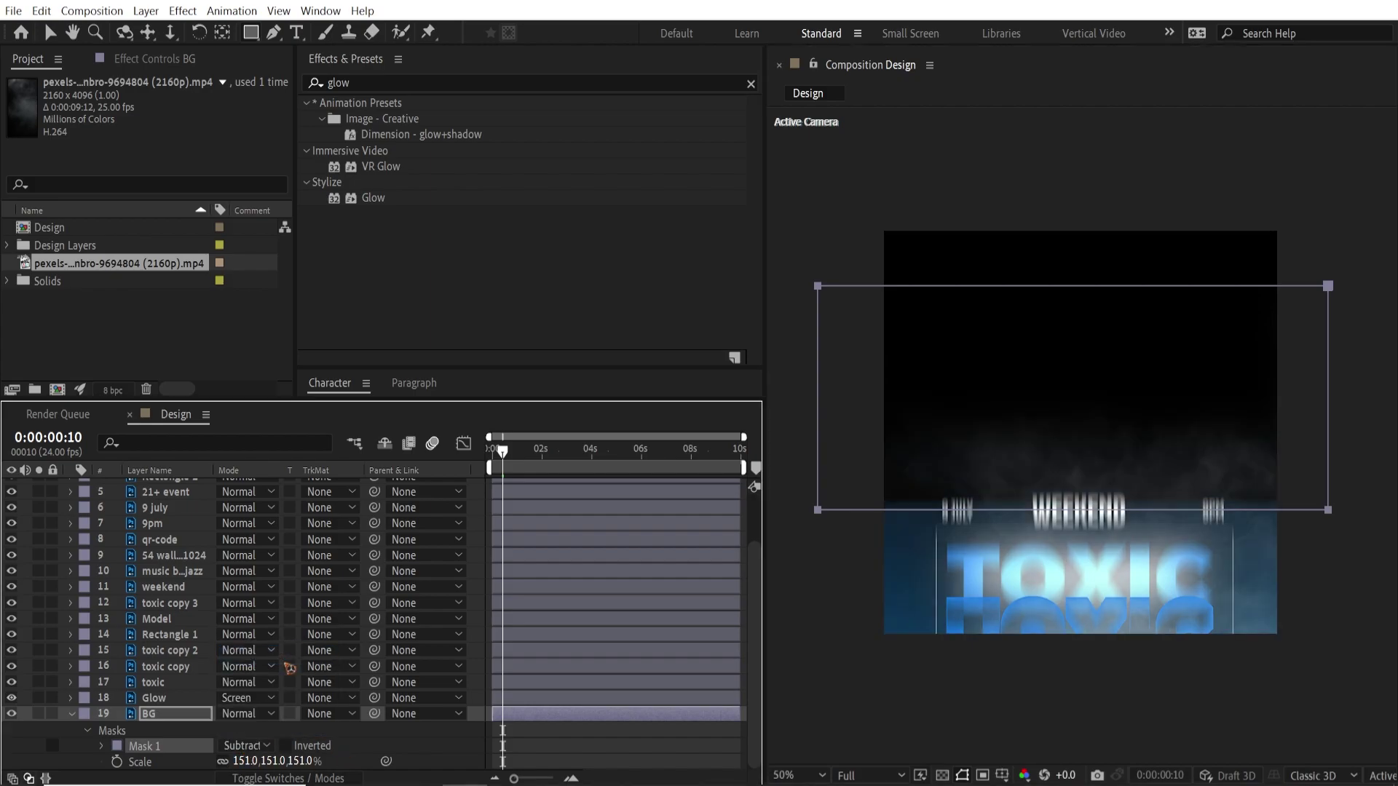
key("f")
left_click_drag(237, 763, 401, 778)
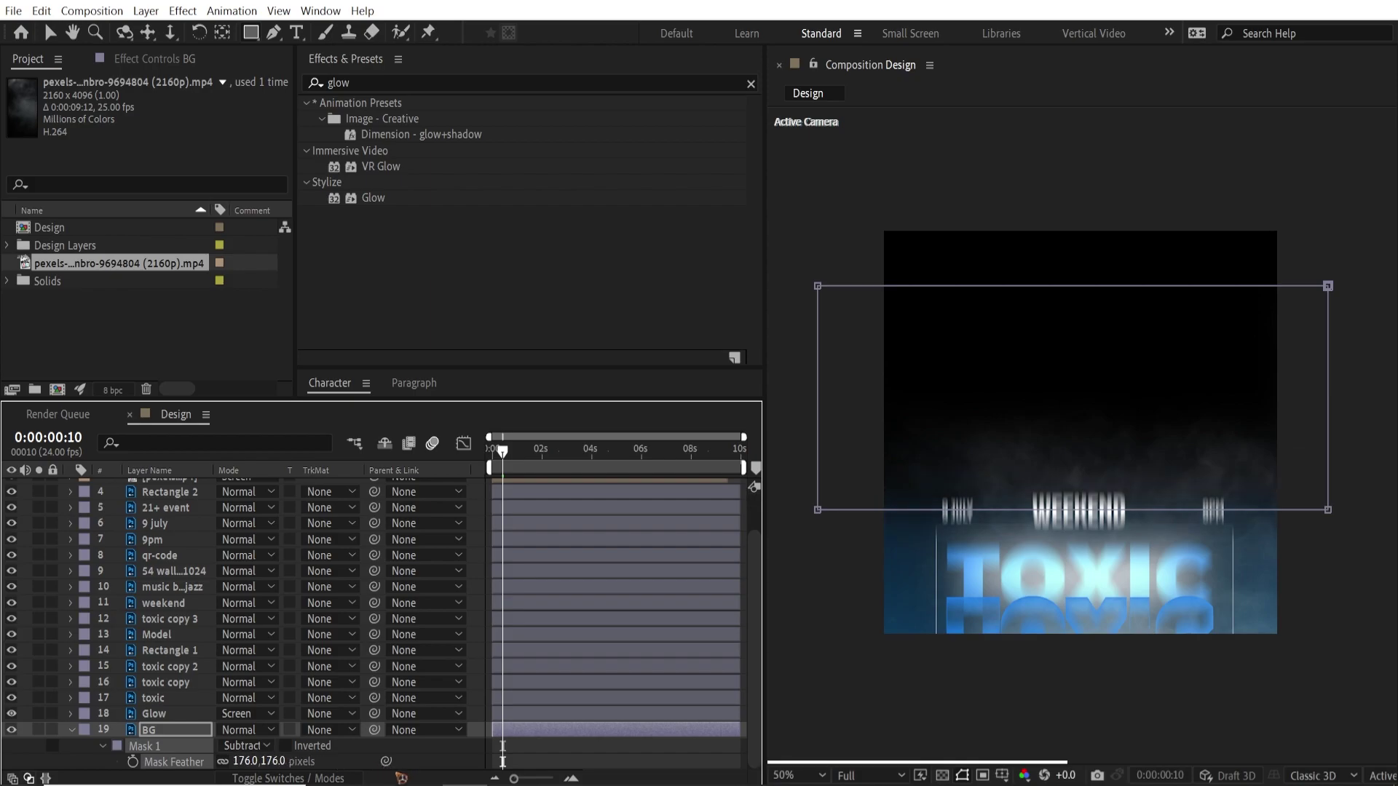
Change the BG mask's outline colour to purple
left_click_drag(507, 453, 645, 467)
left_click(46, 32)
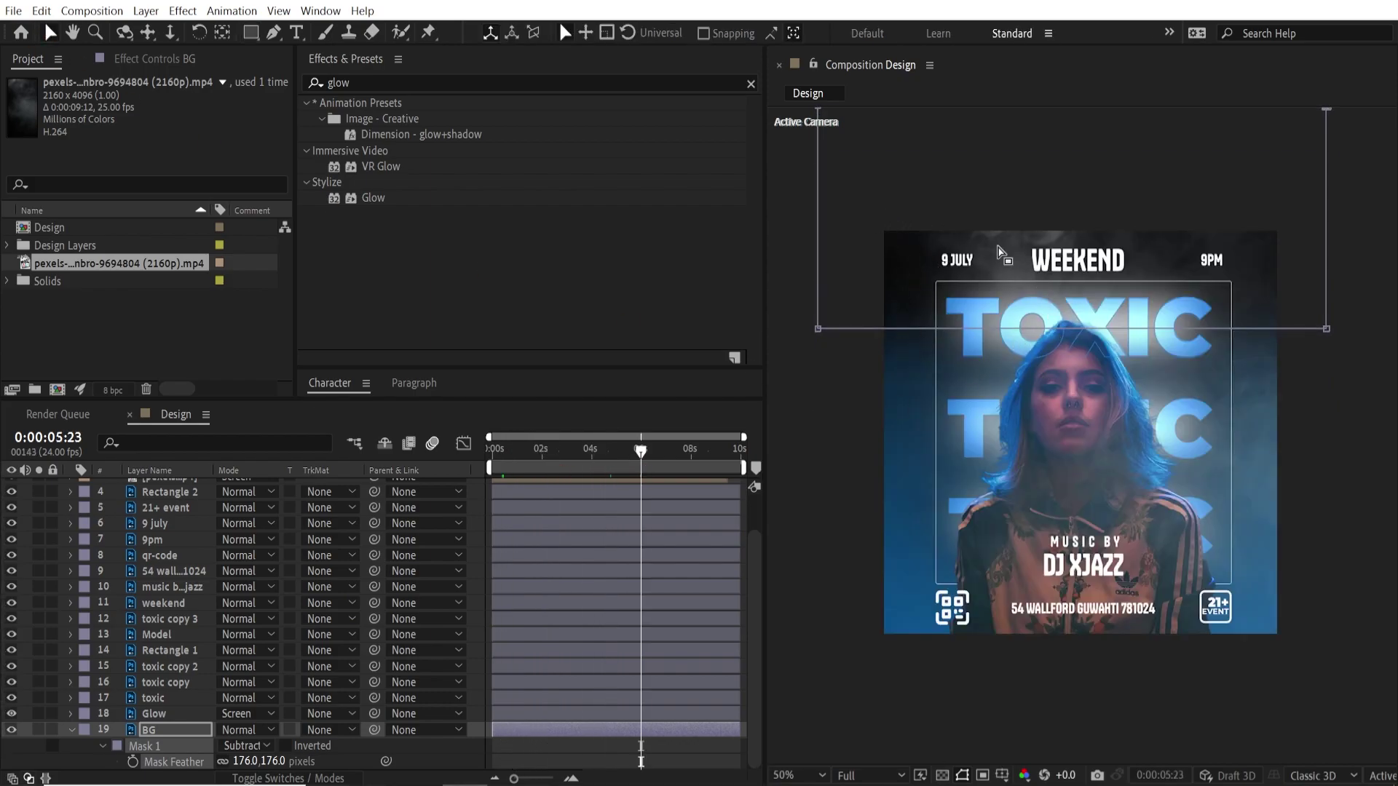
left_click(166, 748)
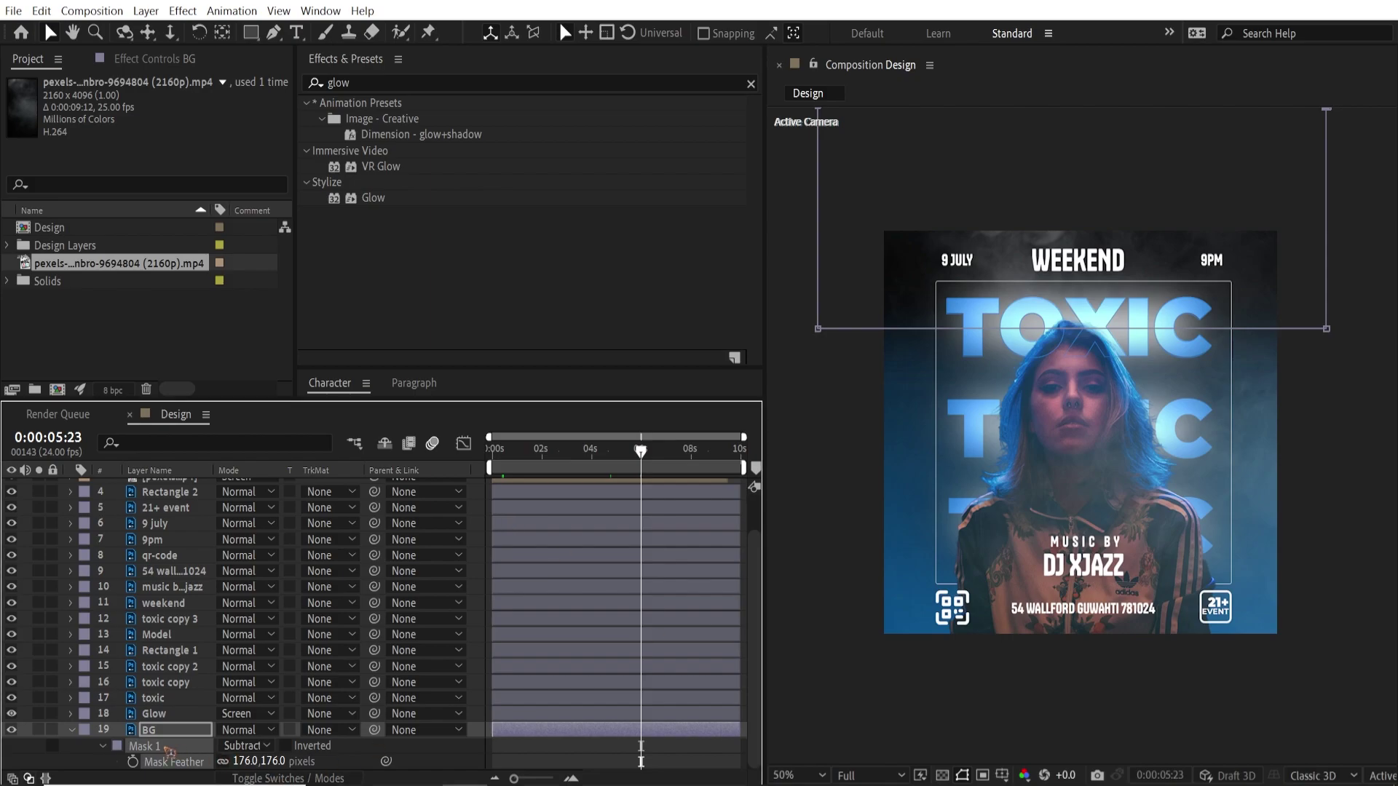
left_click(116, 747)
left_click(506, 487)
left_click_drag(454, 461, 485, 441)
left_click(658, 446)
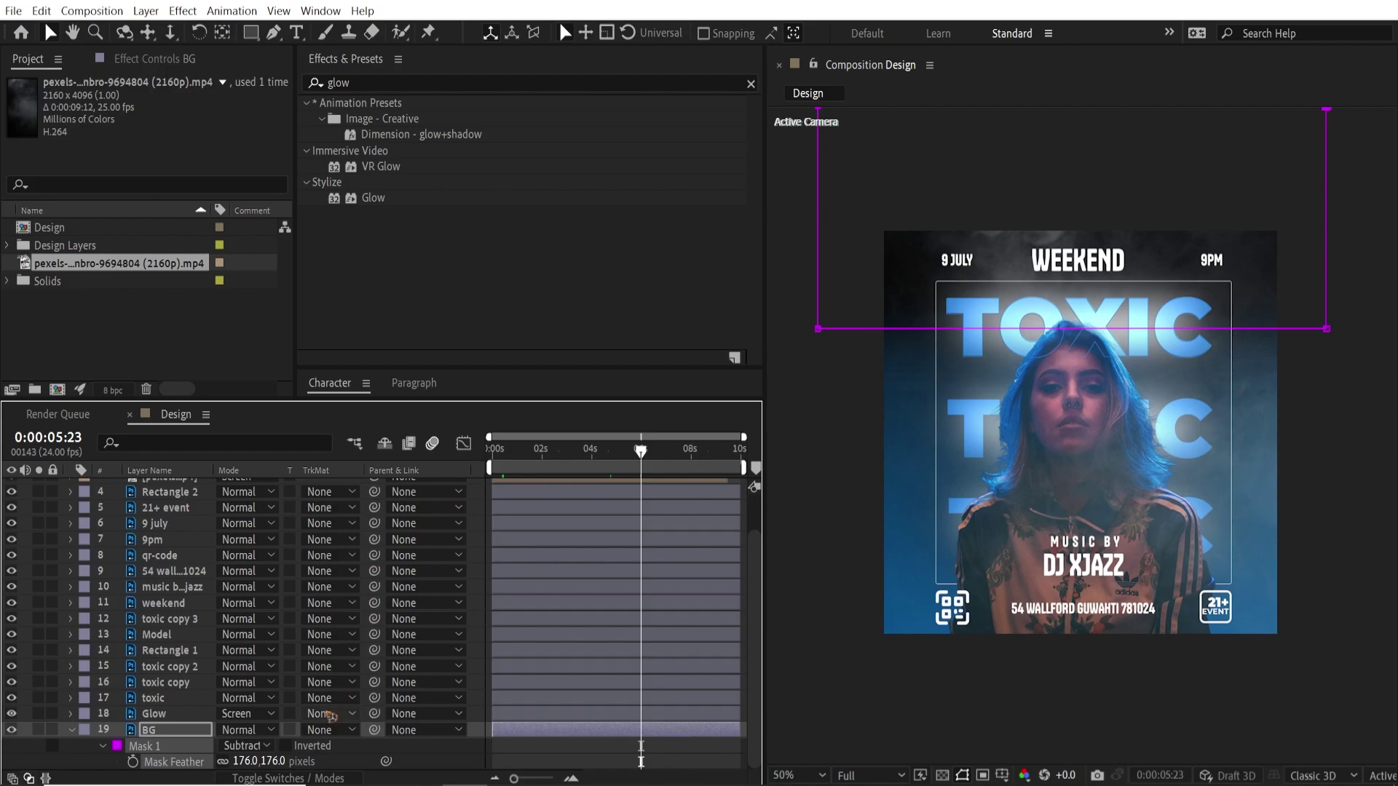
Reveal the BG Mask Path property and move the playhead near the animation start
key("m")
key("m")
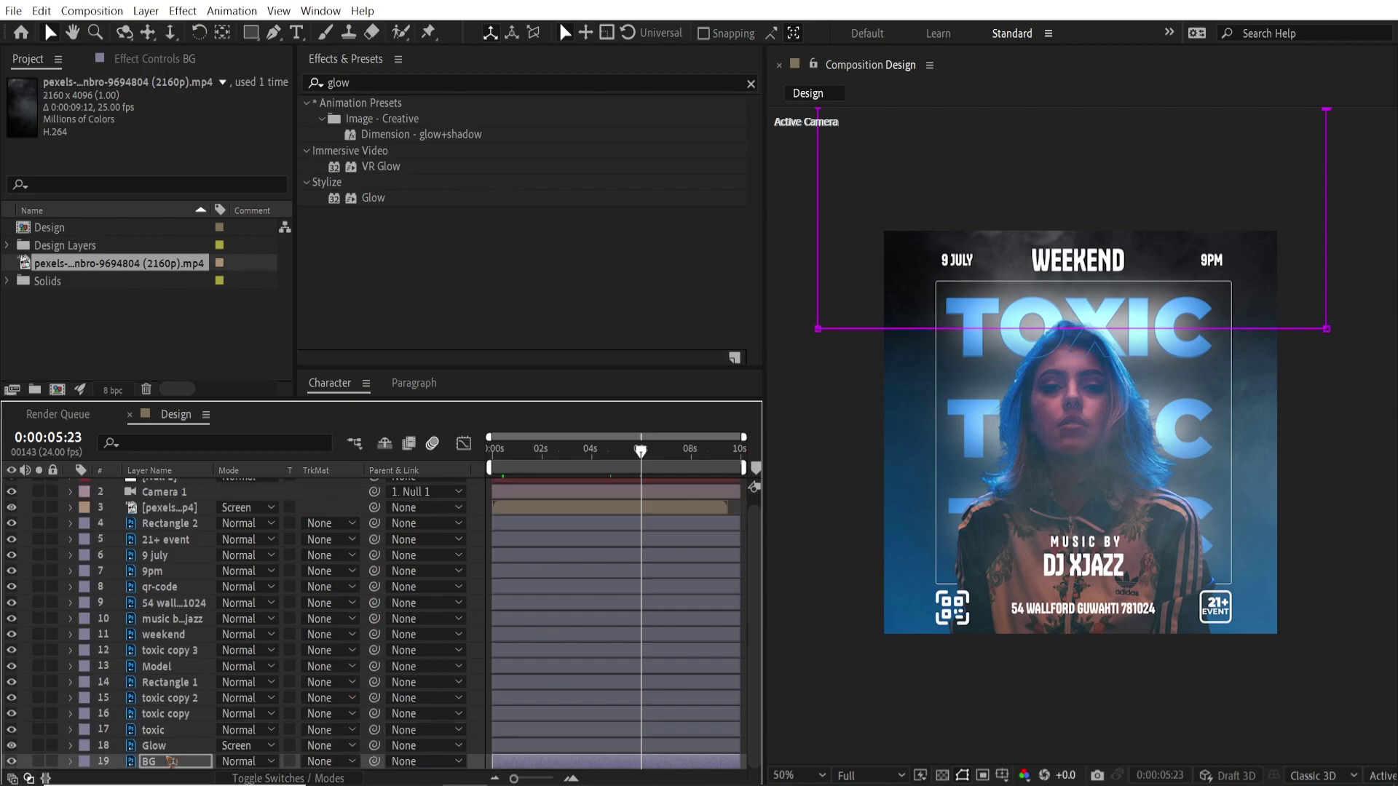
scroll(349, 652, "up", 1)
scroll(335, 674, "down", 1)
key("m")
scroll(333, 678, "down", 1)
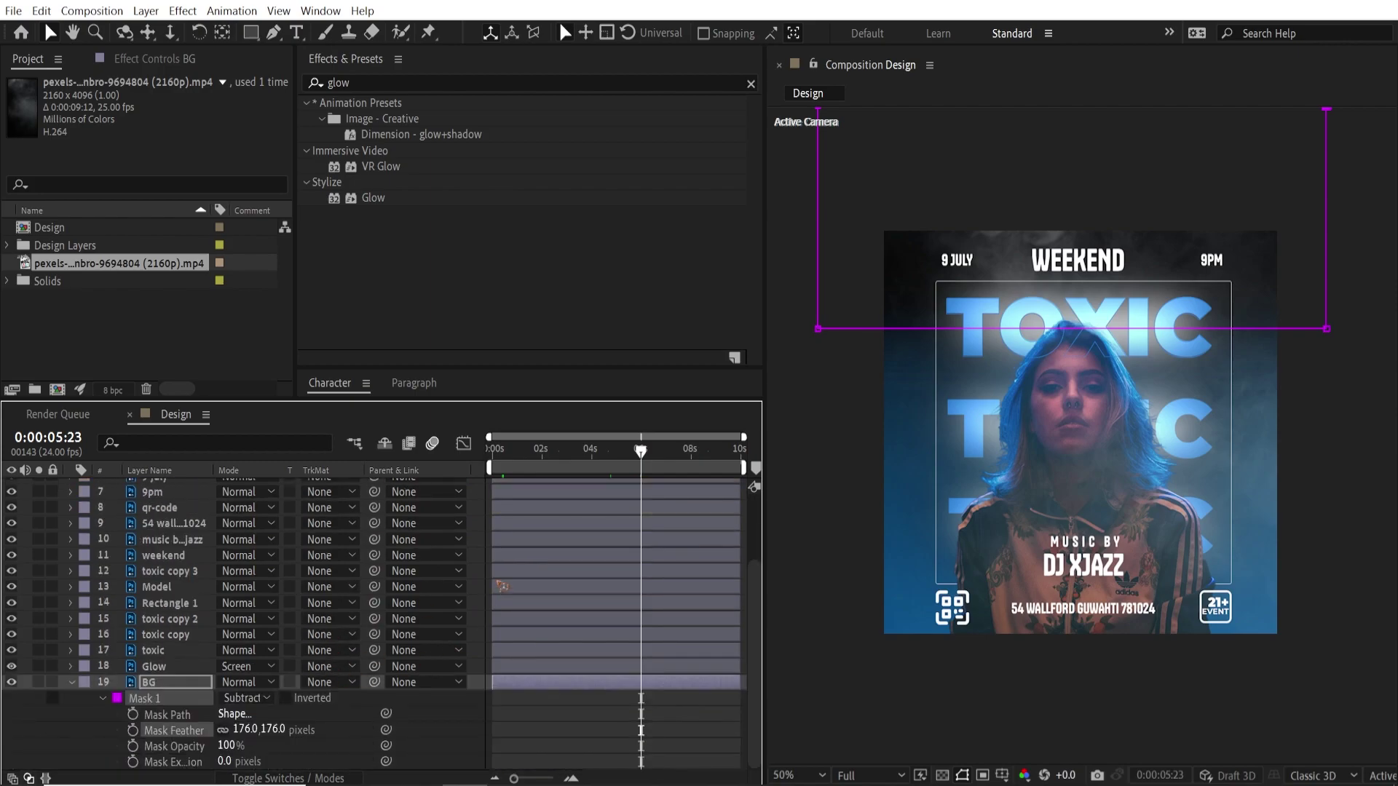
left_click_drag(498, 457, 514, 481)
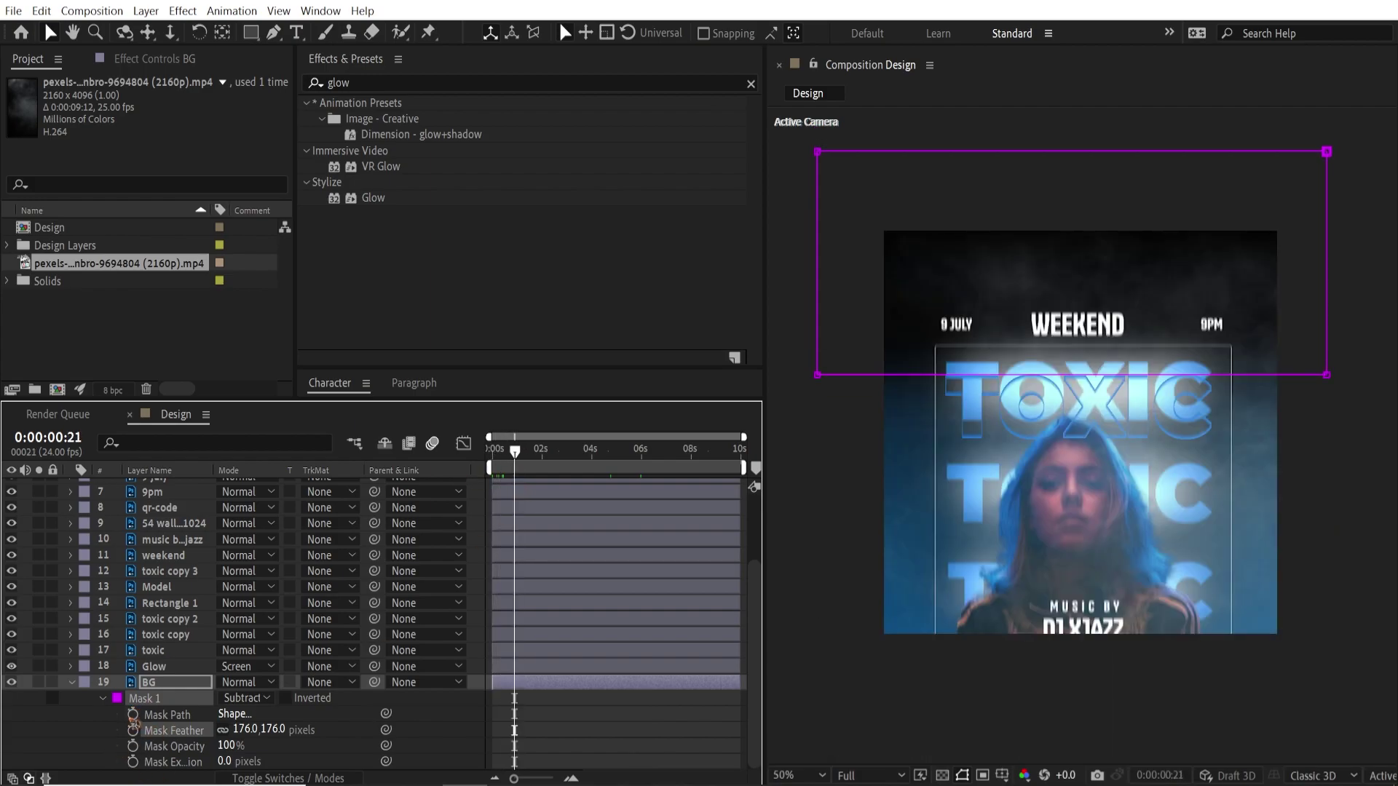
Keyframe the BG Mask Path, then raise the mask's bottom edge at 0:00:02:16
left_click(133, 715)
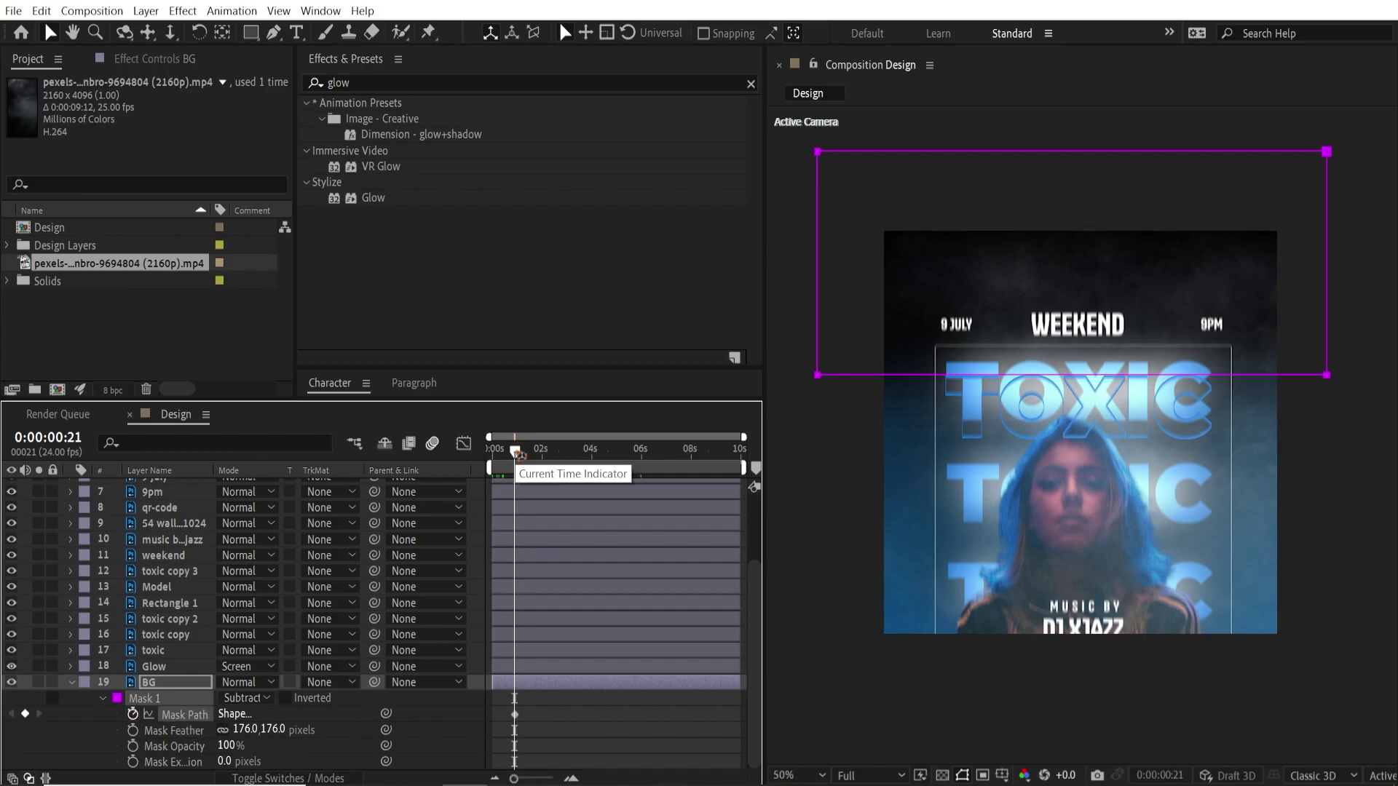
left_click_drag(519, 453, 564, 459)
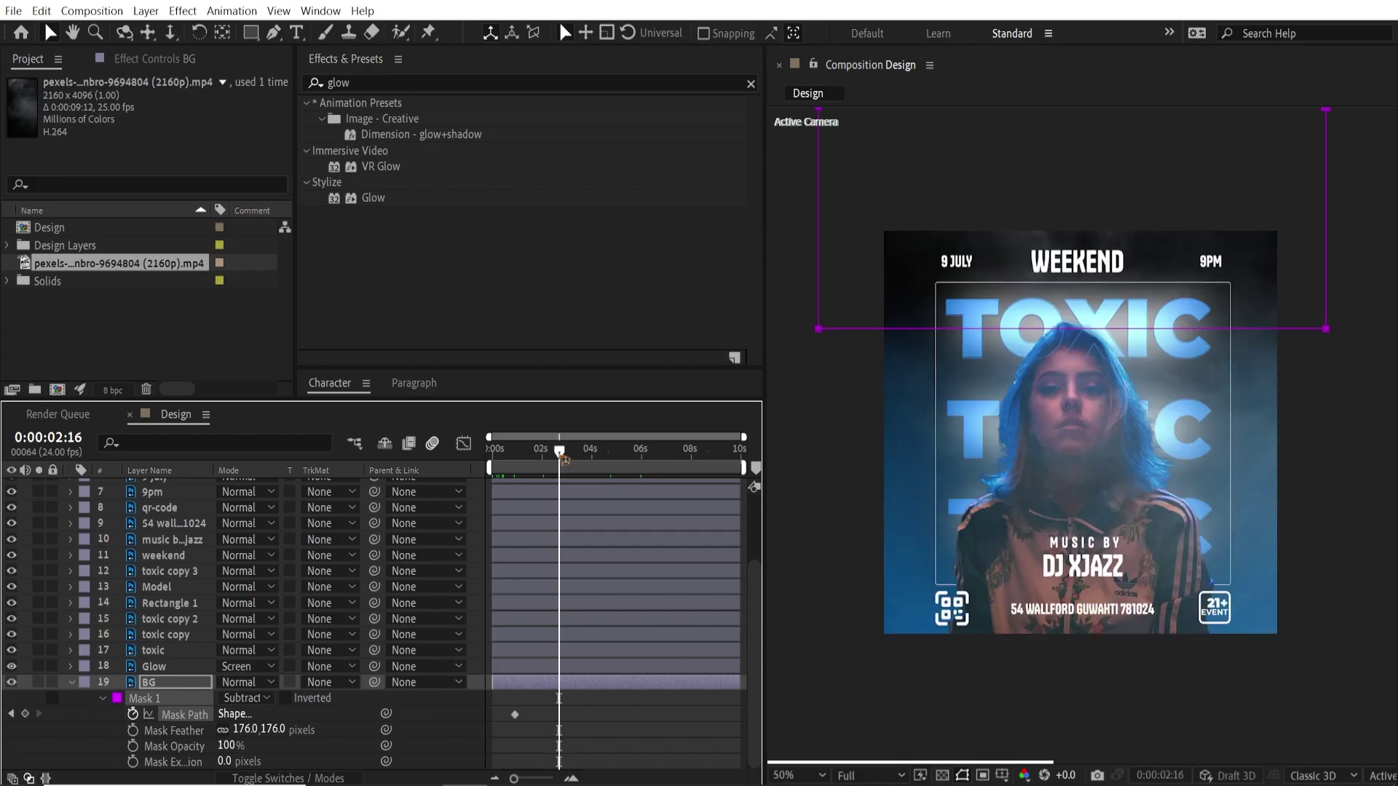
double_click(818, 337)
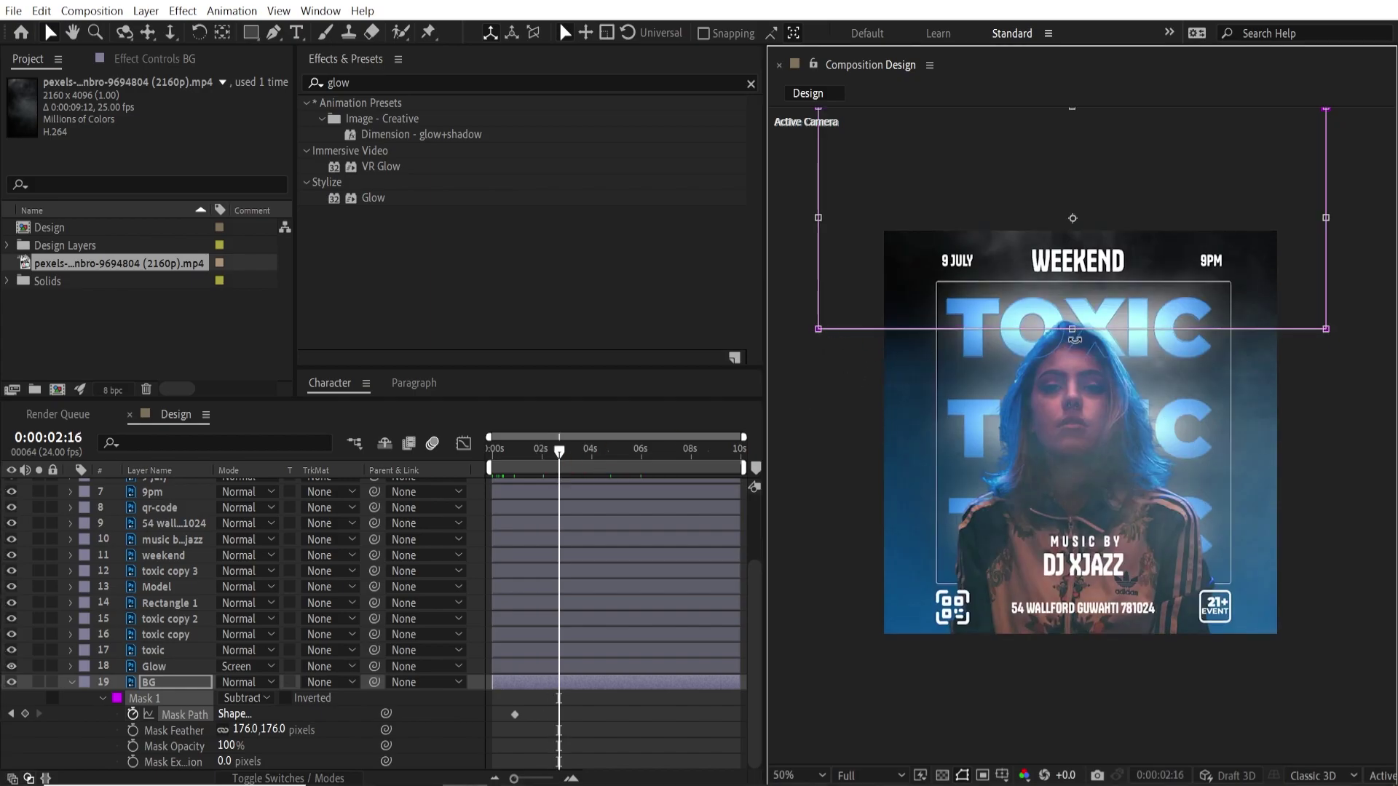
left_click_drag(1071, 321, 1068, 219)
left_click(632, 727)
Easy-ease both Mask Path keyframes with F9 and preview the animation
left_click_drag(618, 709, 479, 748)
key("F9")
left_click_drag(513, 454, 492, 454)
key("space")
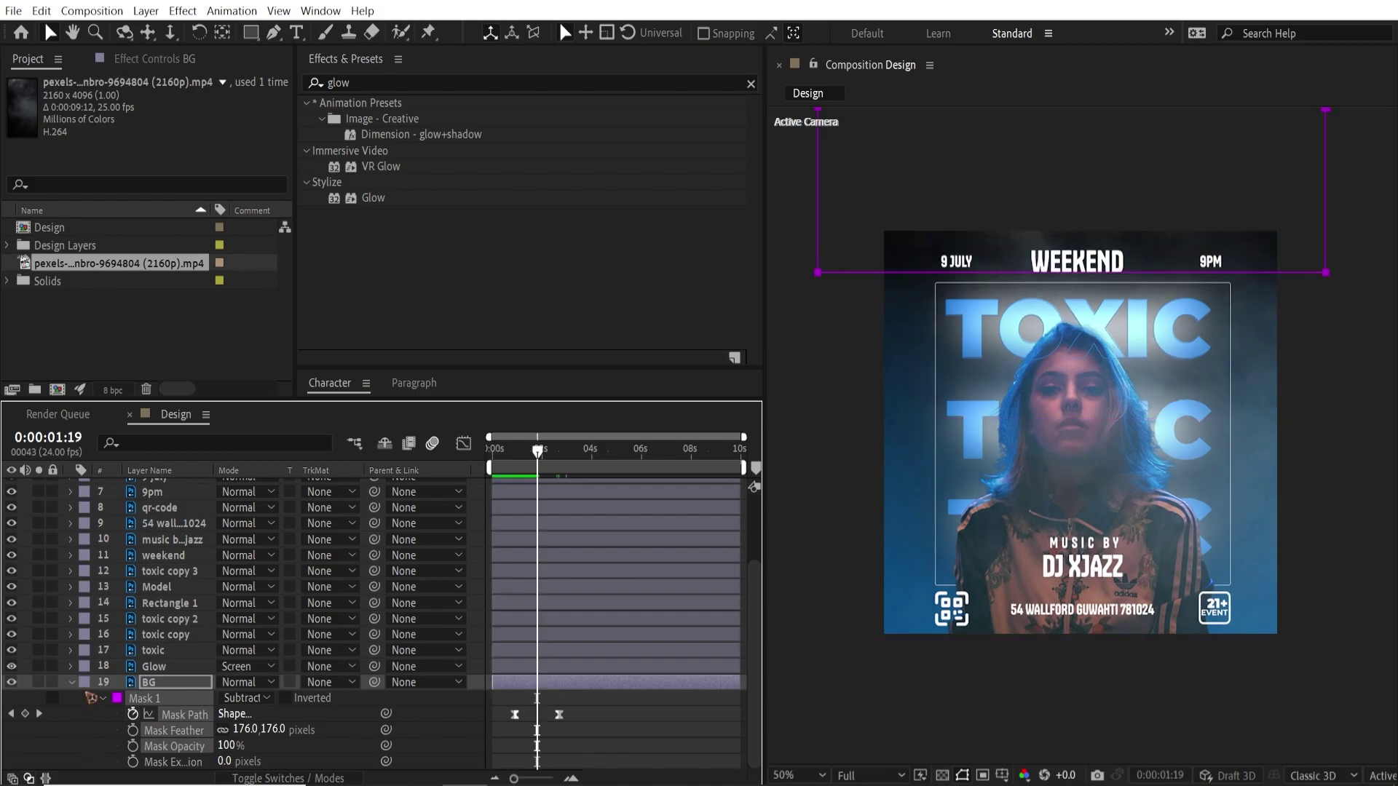
left_click(72, 683)
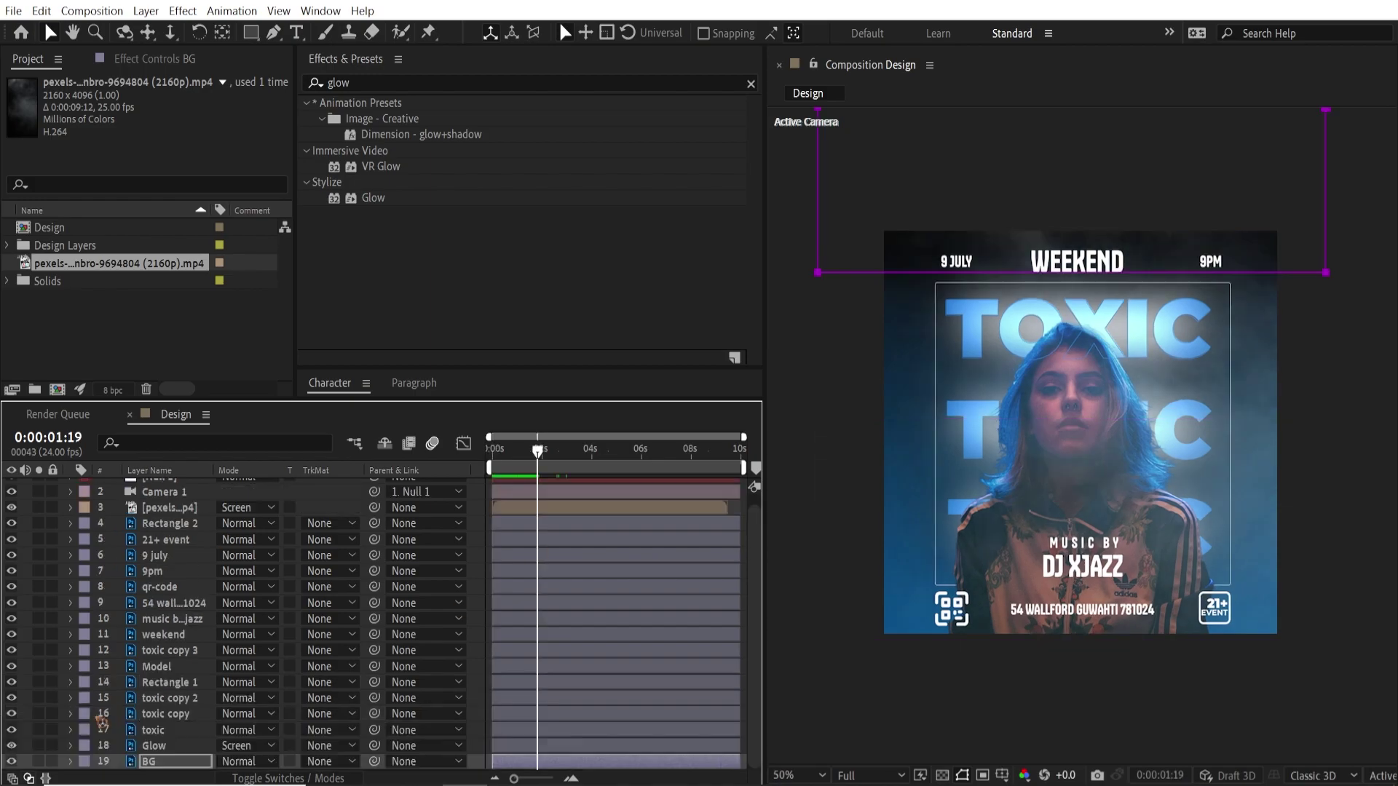
scroll(145, 599, "up", 1)
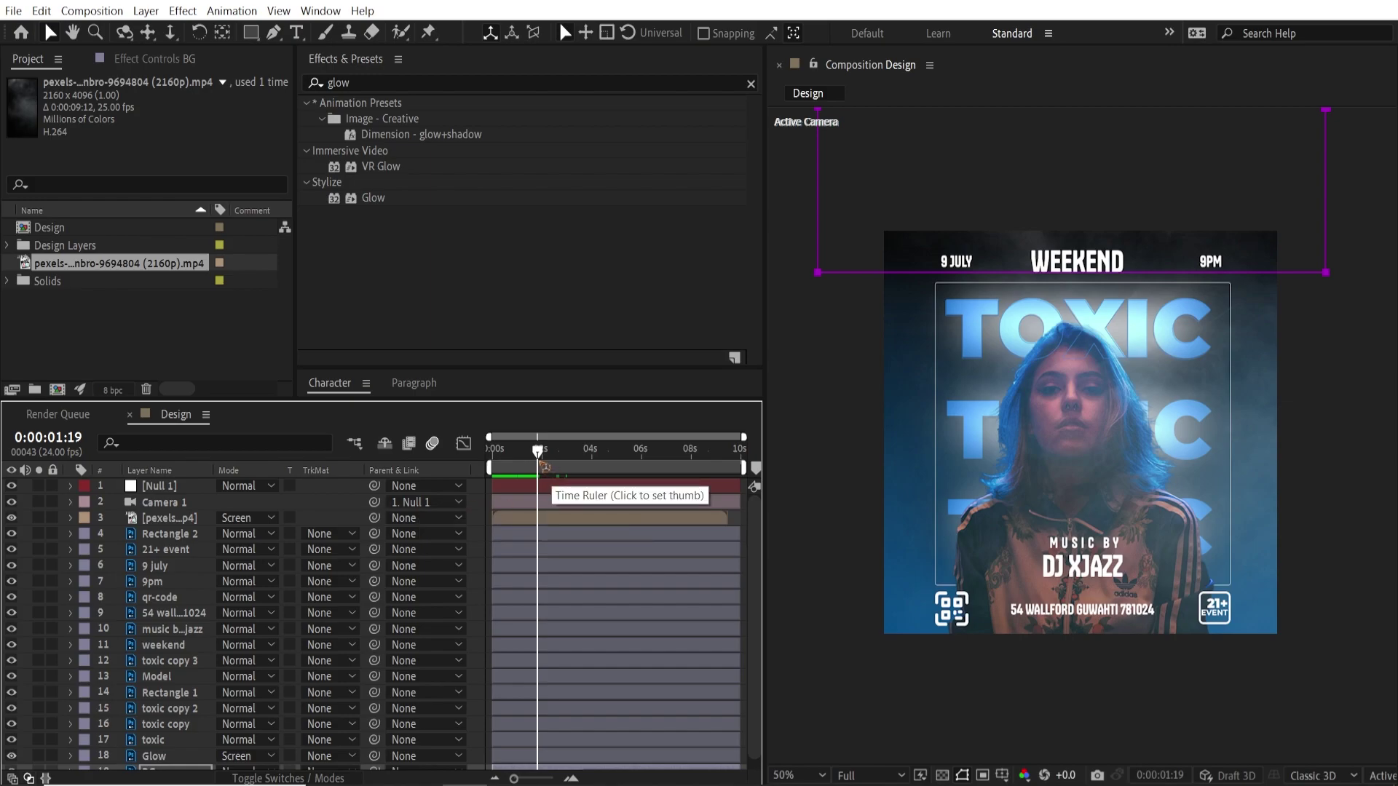
left_click_drag(510, 452, 530, 465)
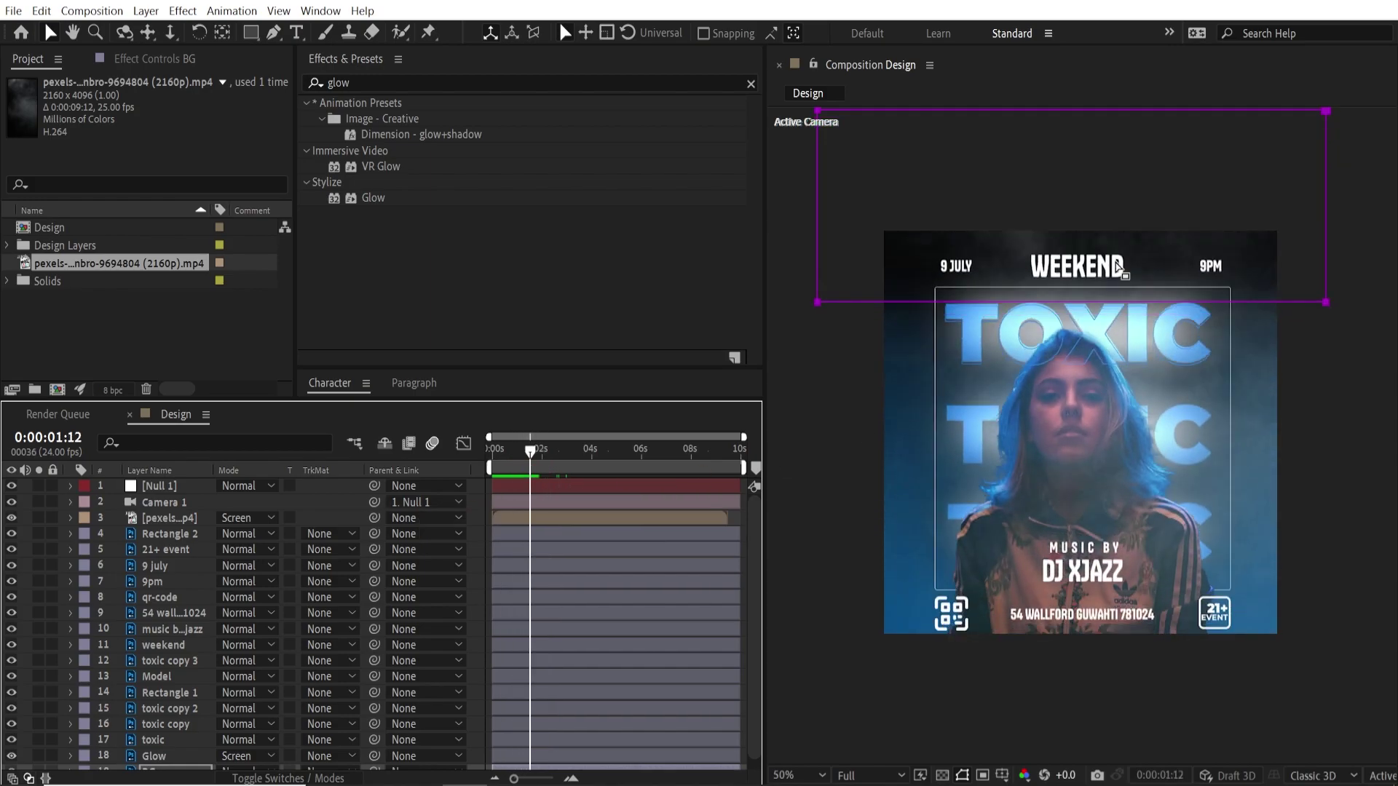